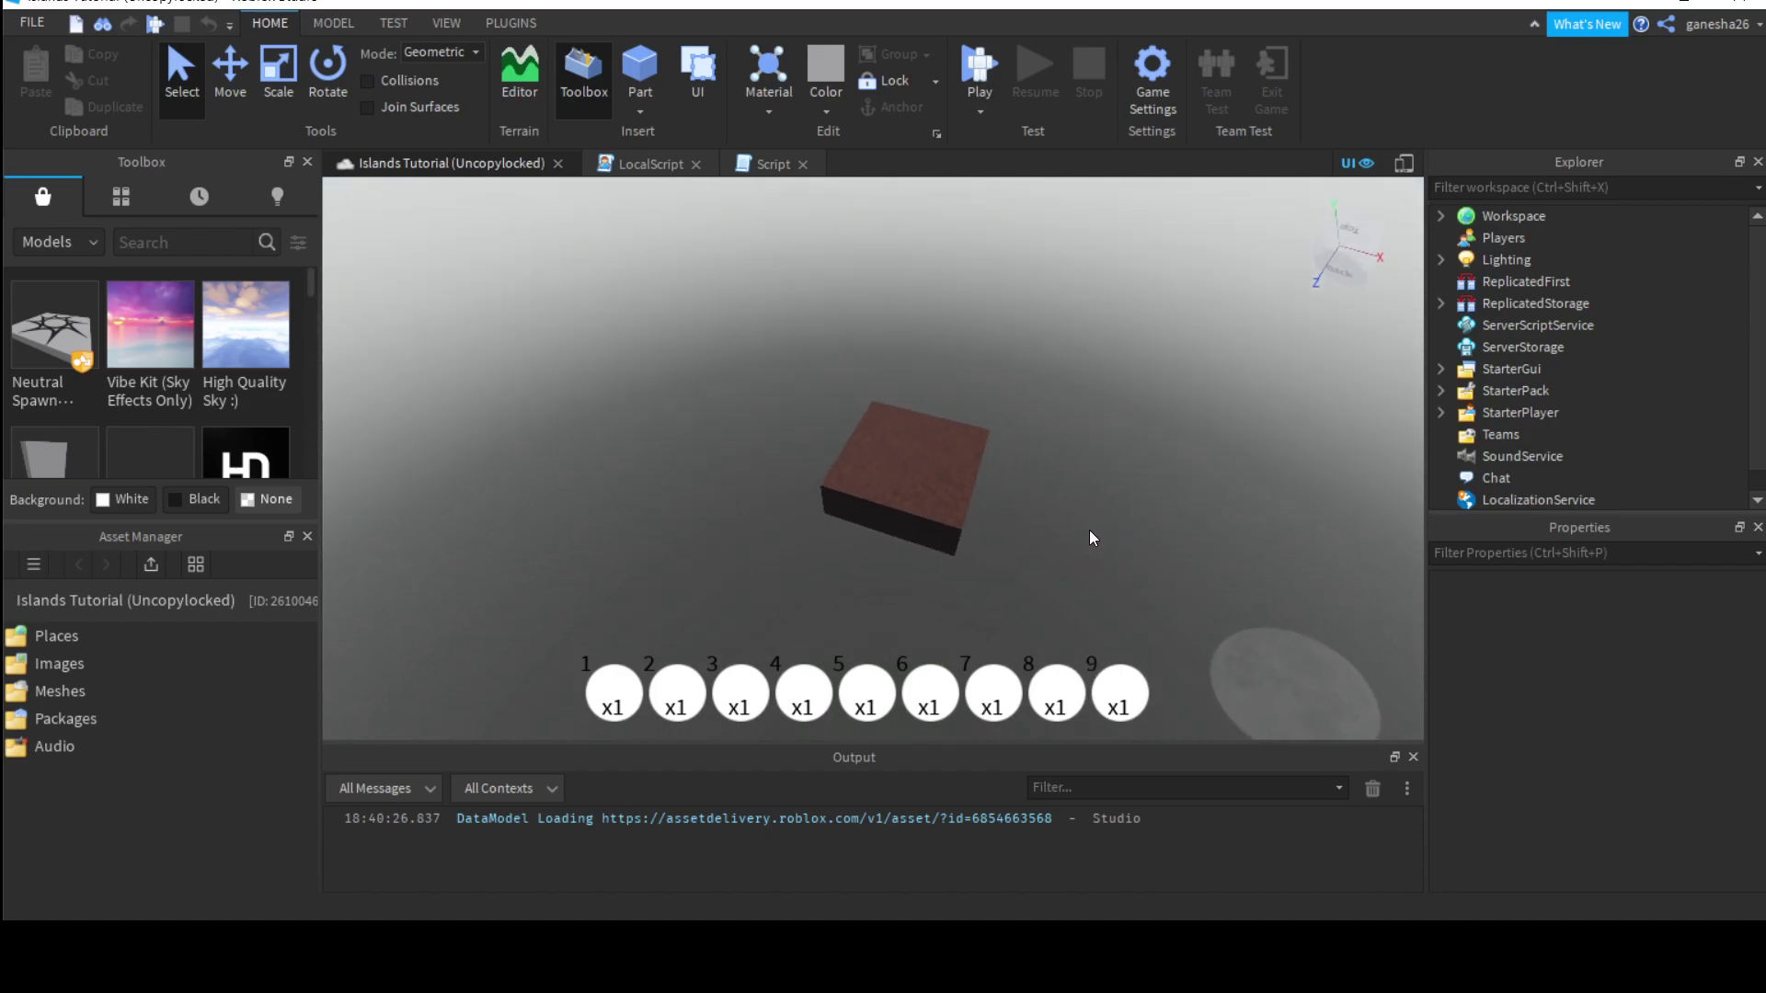
Step: Orbit, focus and zoom the viewport around the dirt block
right_click_drag(1062, 472, 1055, 480)
left_click_drag(635, 288, 473, 321)
scroll(703, 329, "up", 5)
left_click_drag(578, 297, 1143, 599)
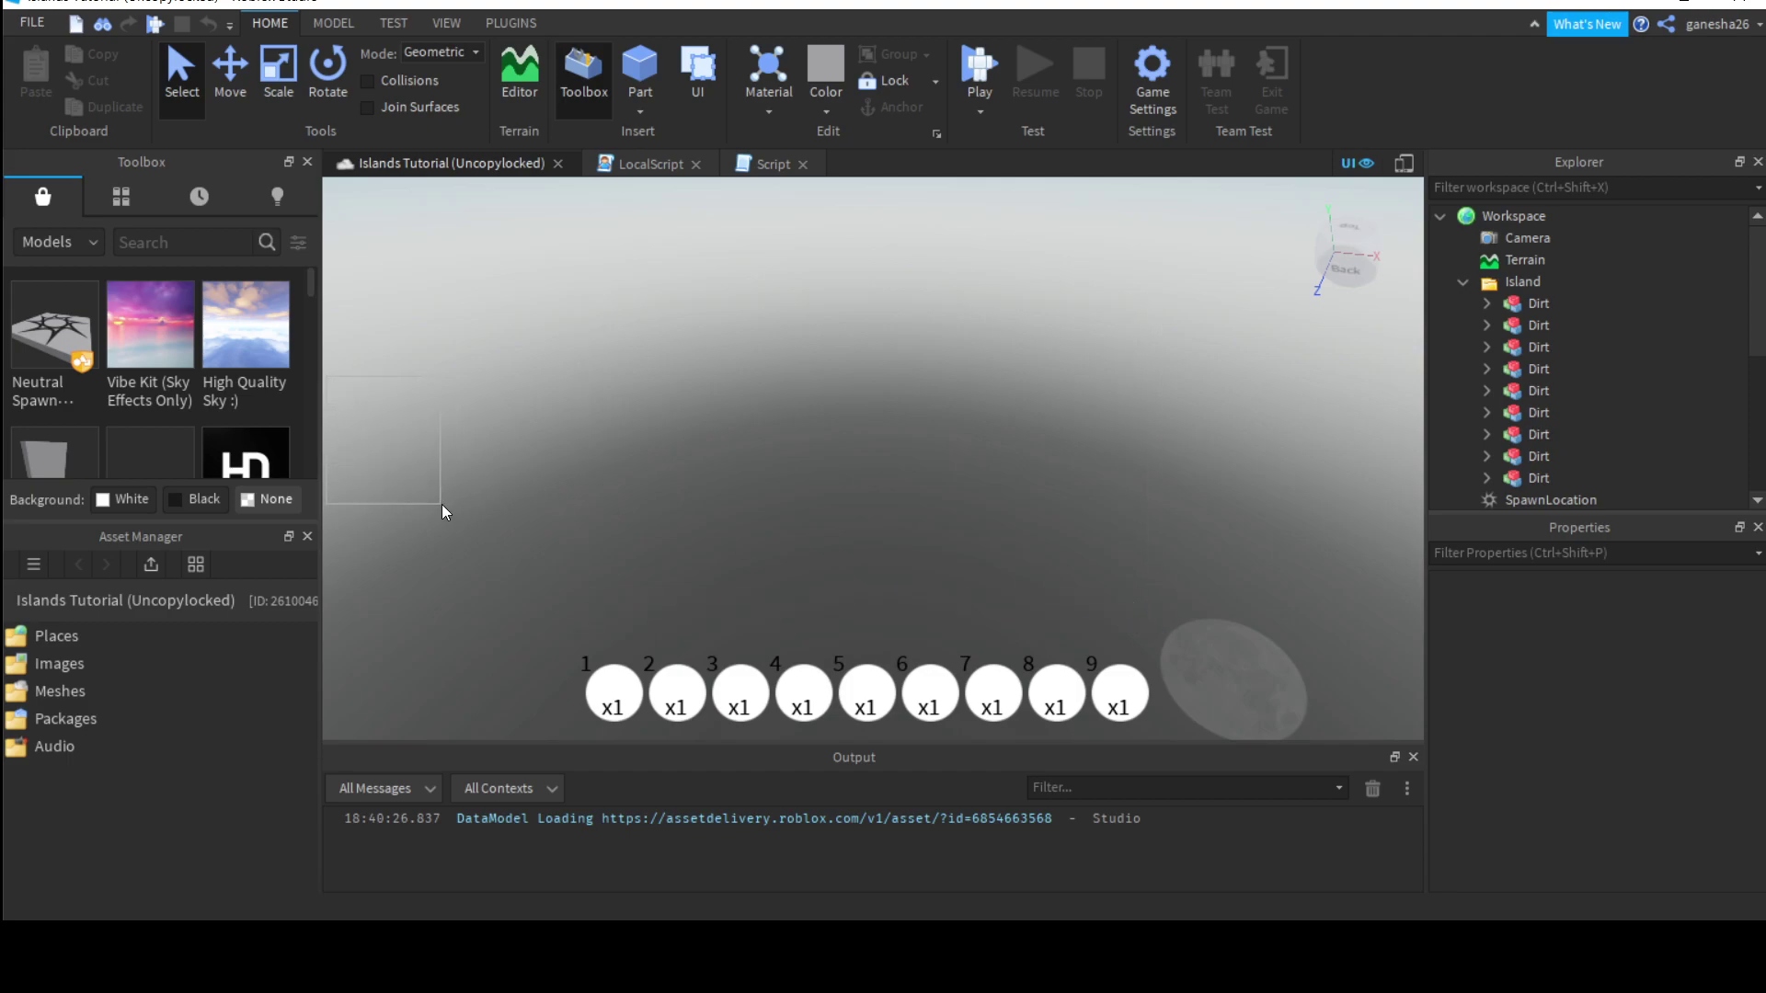
left_click_drag(441, 504, 449, 473)
left_click_drag(565, 284, 1130, 589)
key("f")
right_click_drag(928, 493, 1133, 552)
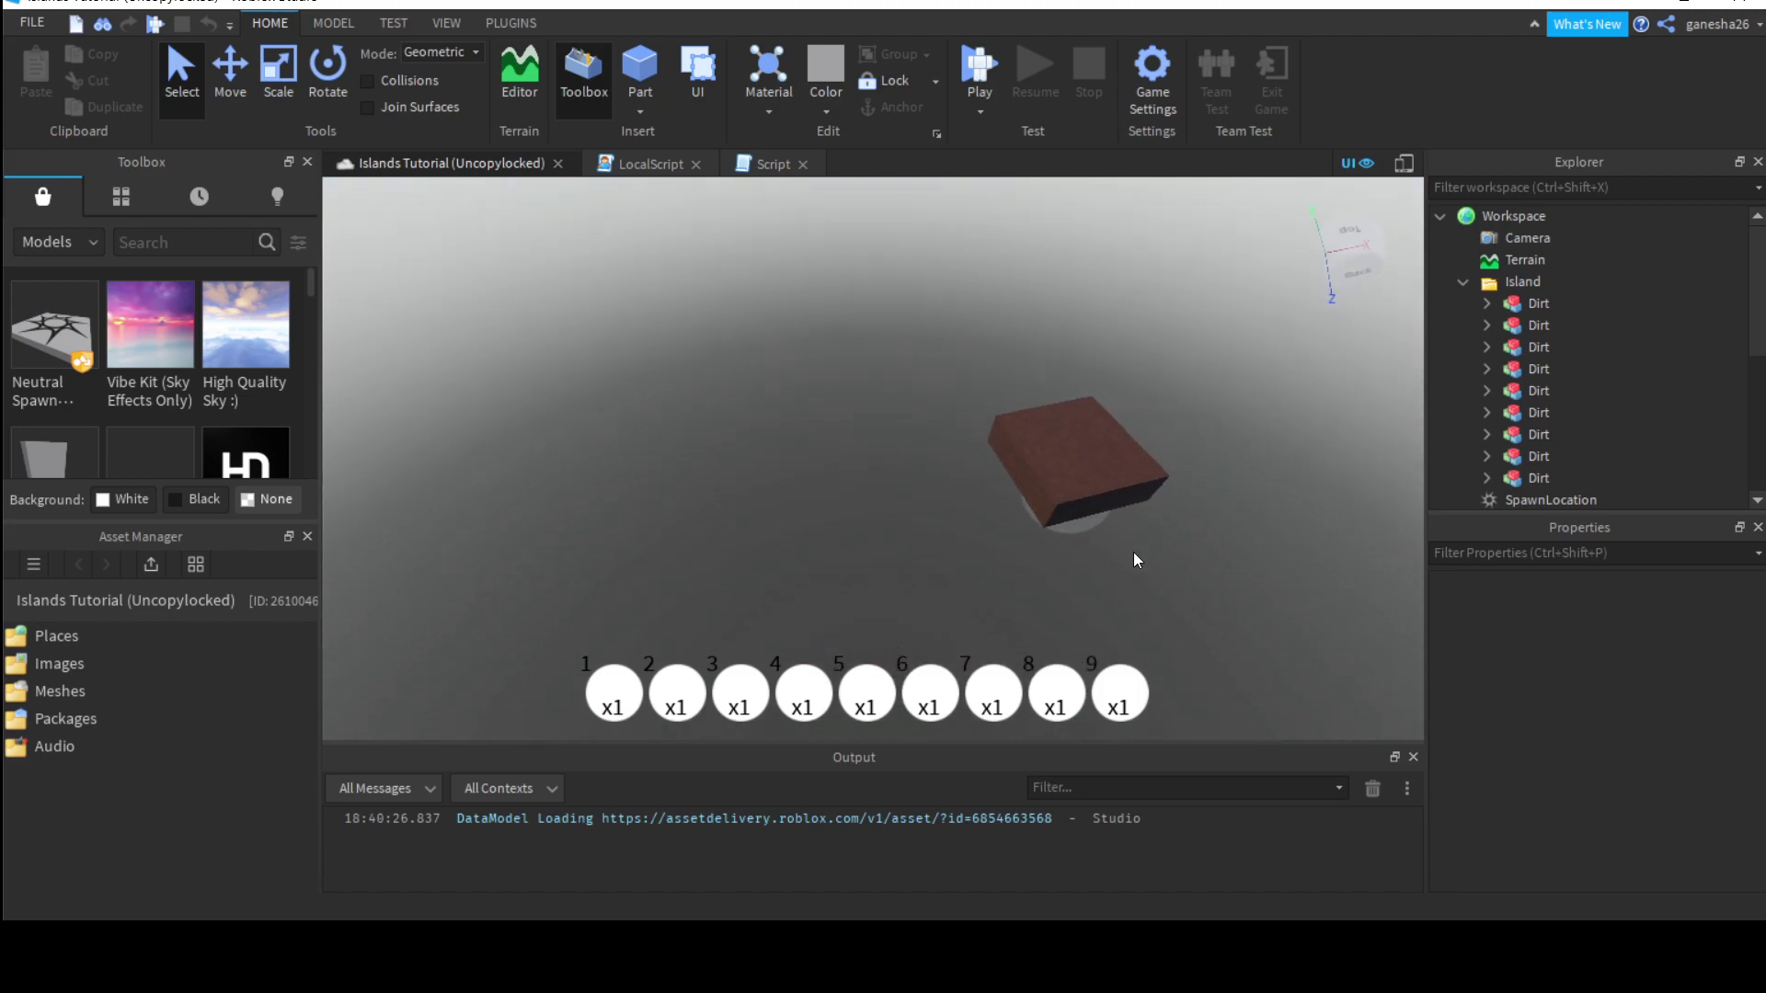
scroll(1139, 548, "up", 8)
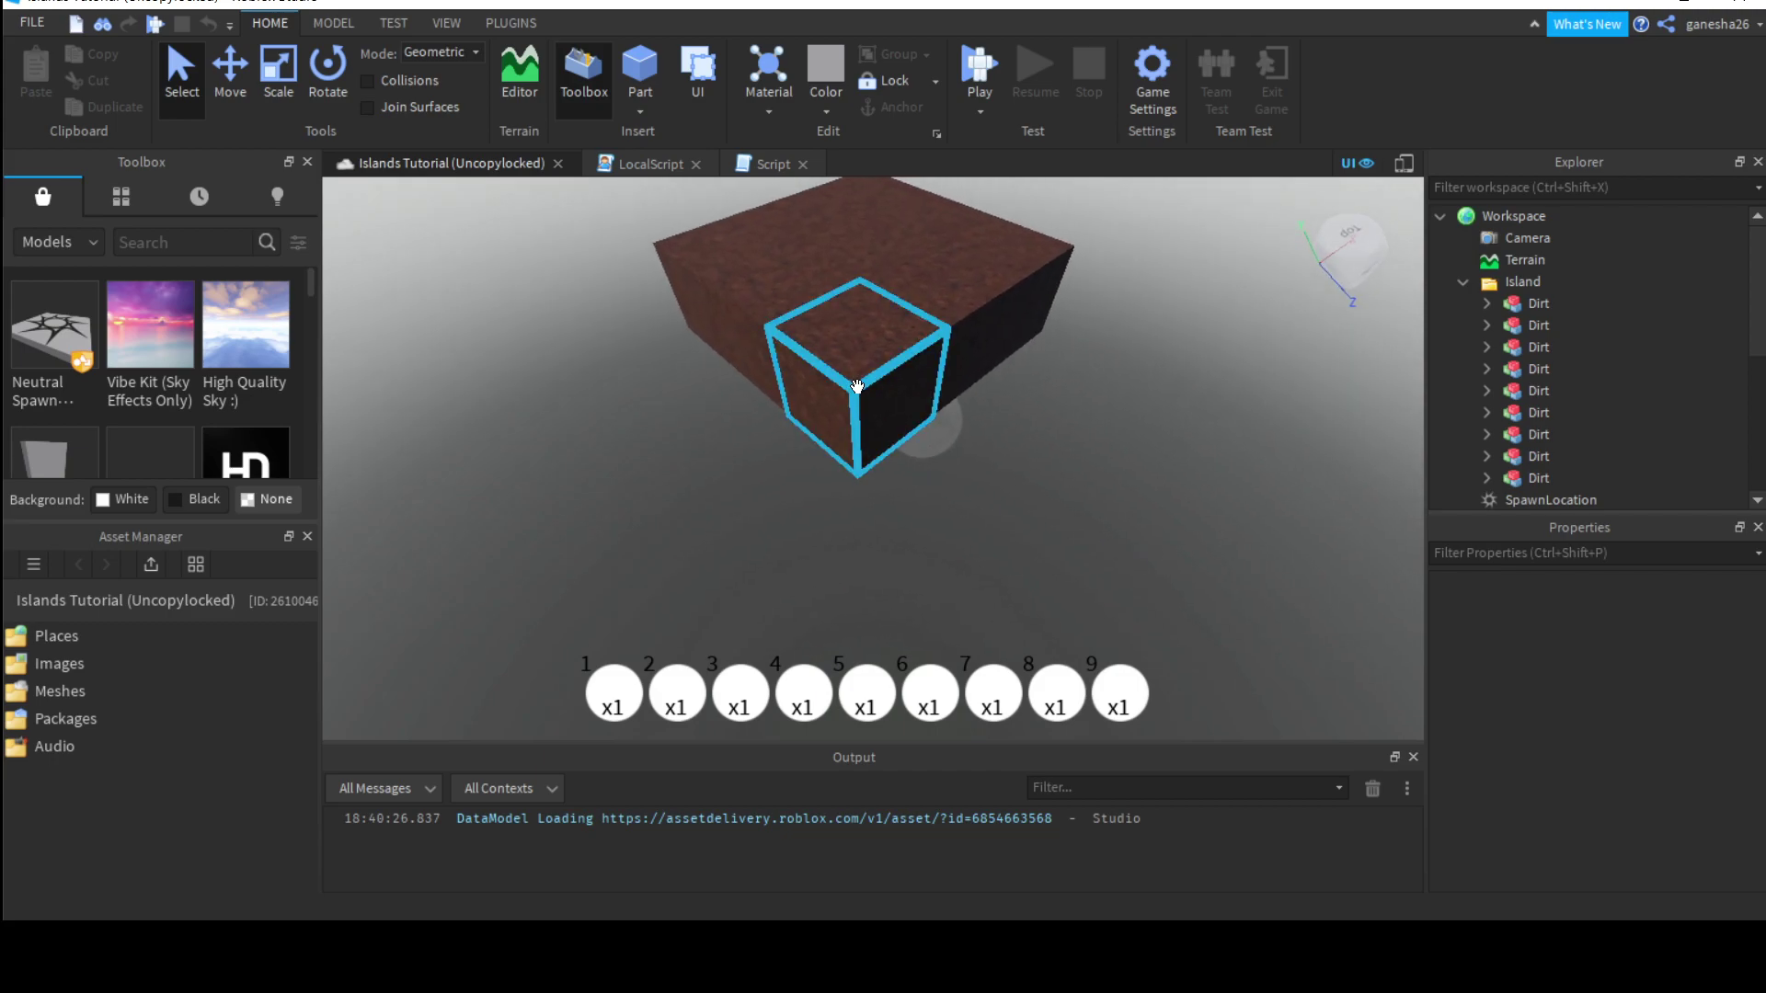
scroll(868, 366, "down", 5)
right_click_drag(869, 366, 649, 306)
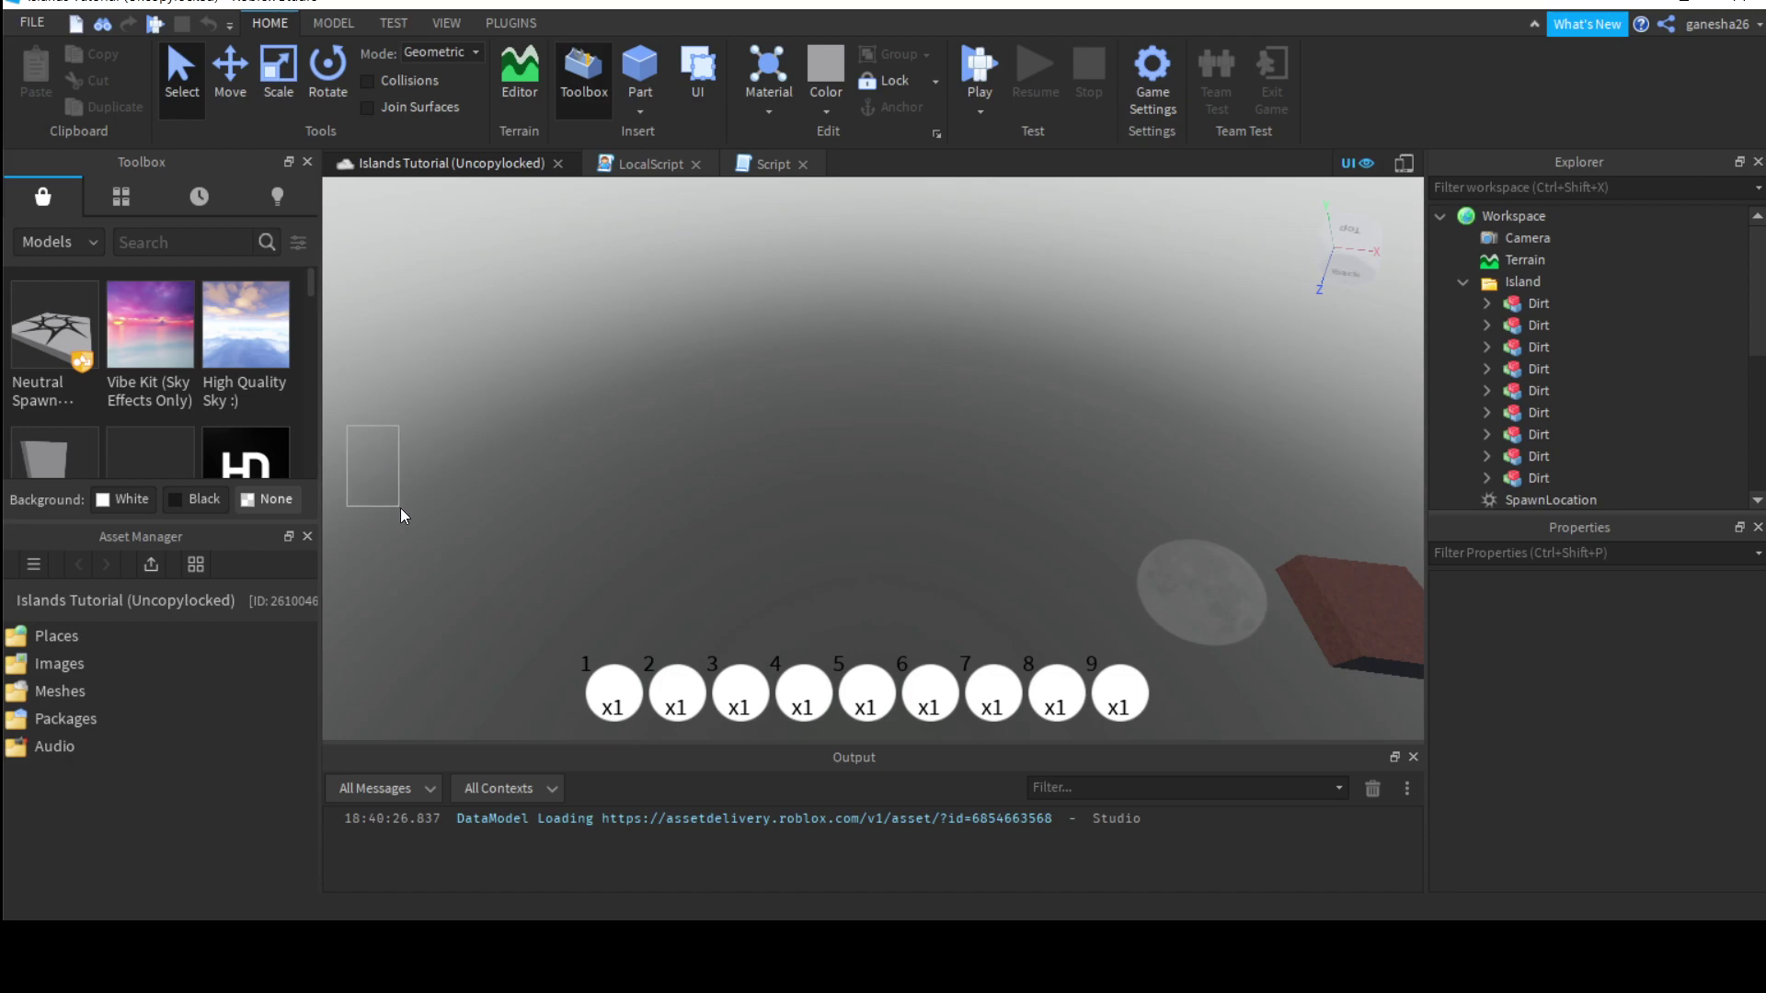
left_click_drag(400, 508, 438, 498)
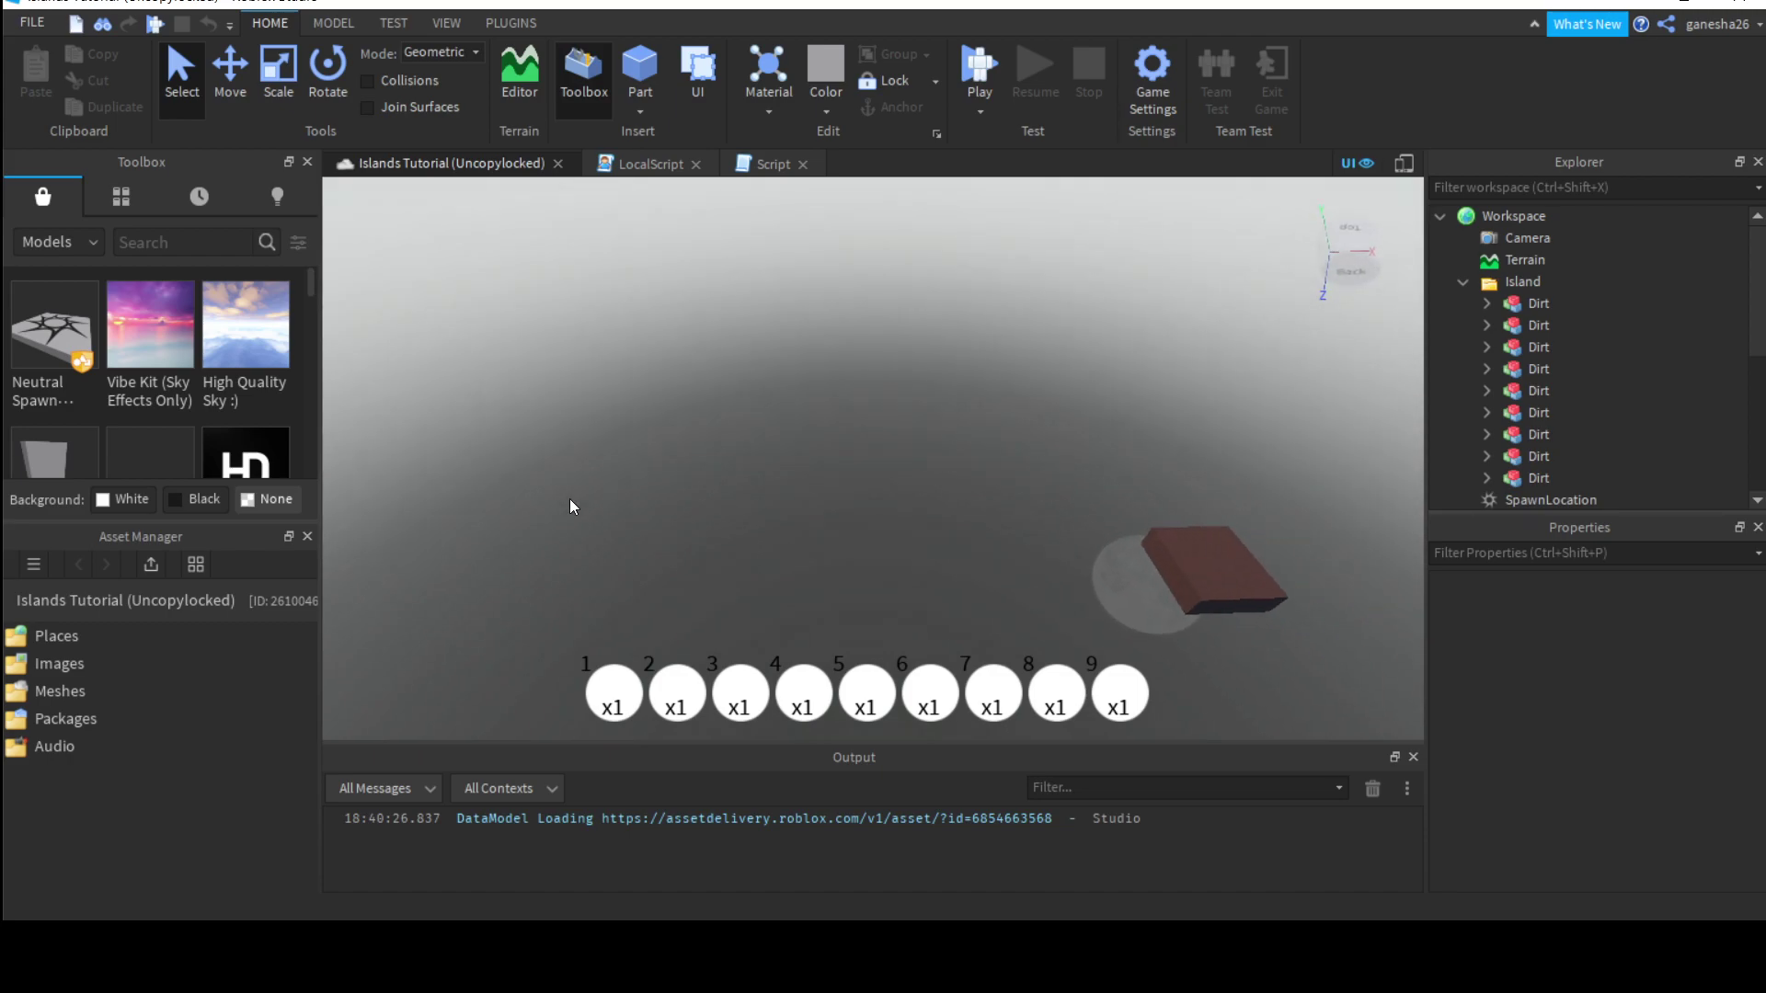
Step: Collapse Workspace, expand StarterGui > HotBar and rename its Frame to Bar
left_click(1463, 282)
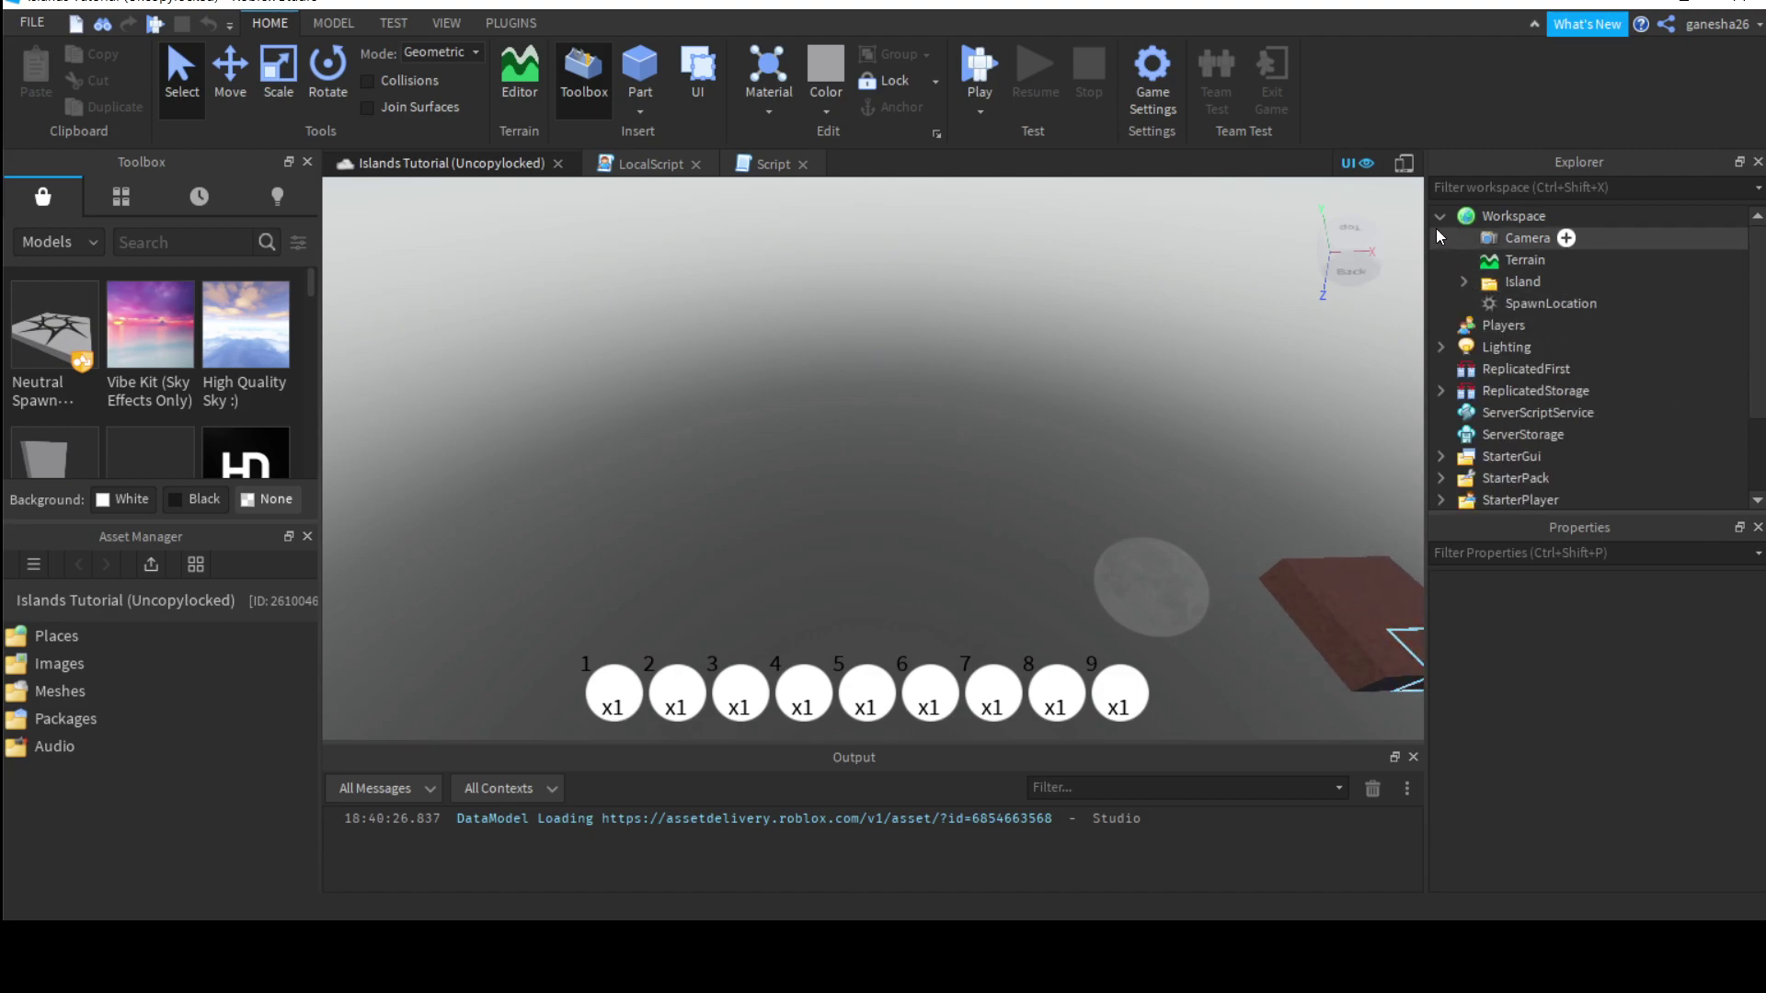
left_click(1439, 218)
left_click(1442, 370)
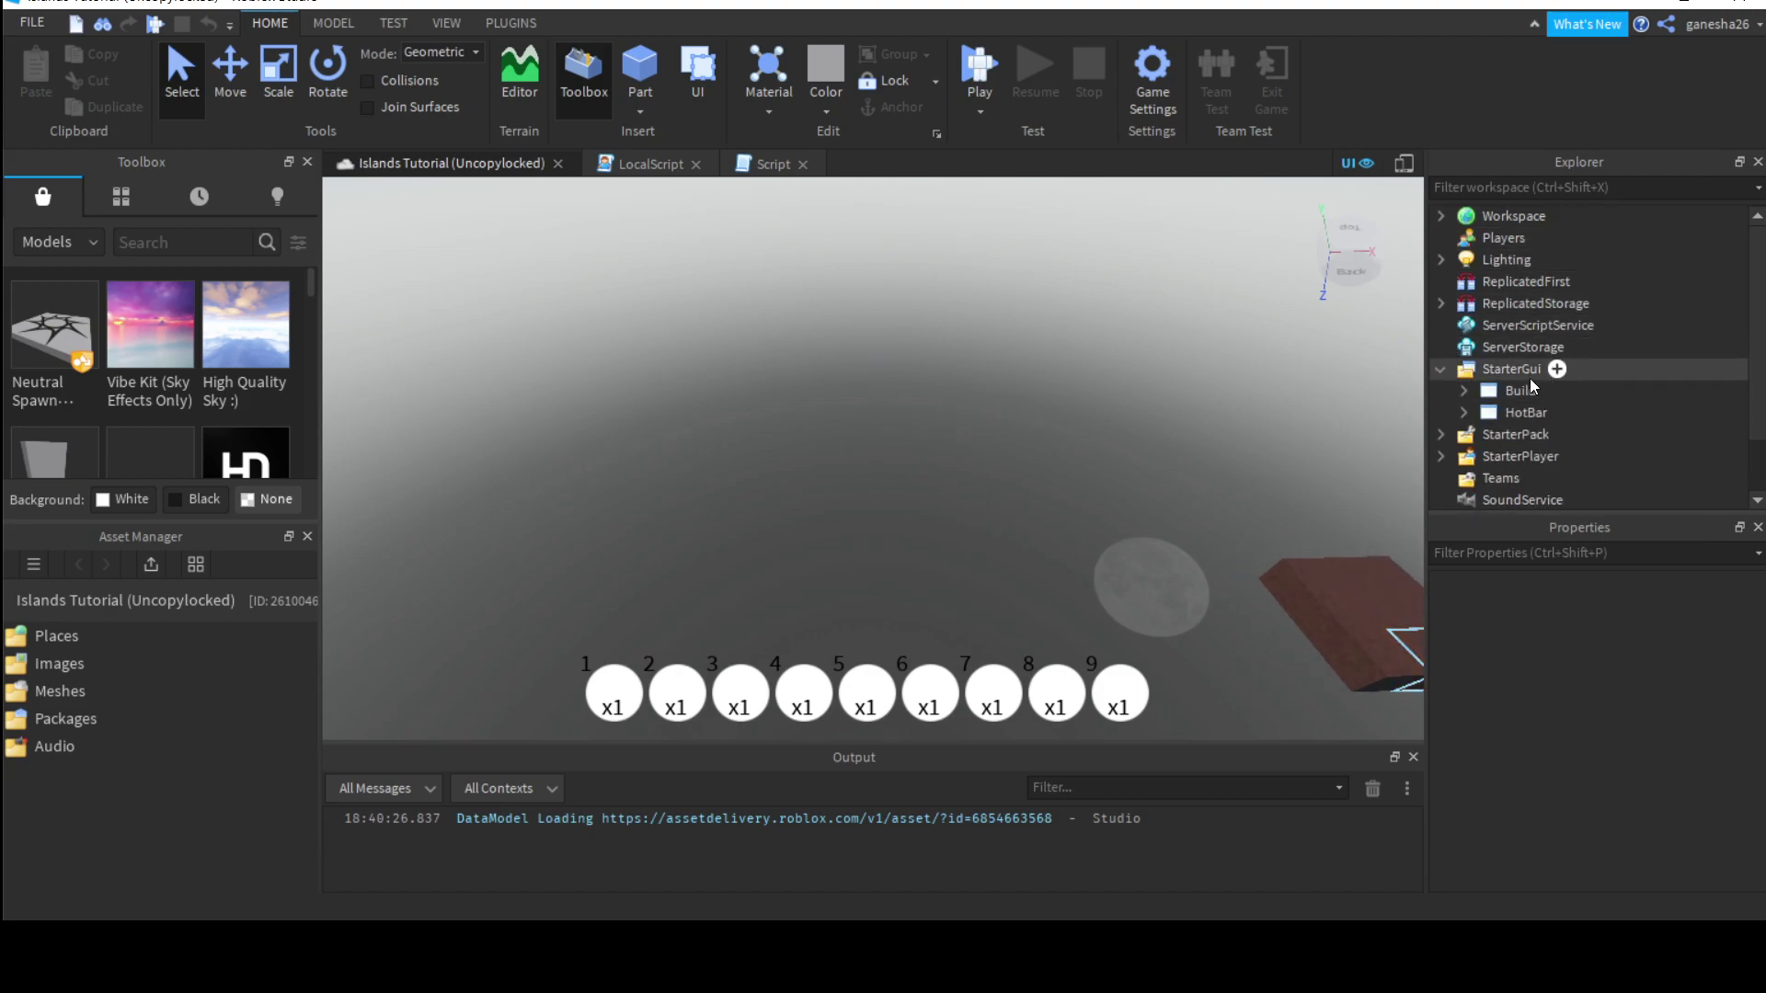
left_click(1464, 413)
scroll(1504, 404, "down", 1)
left_click(1525, 374)
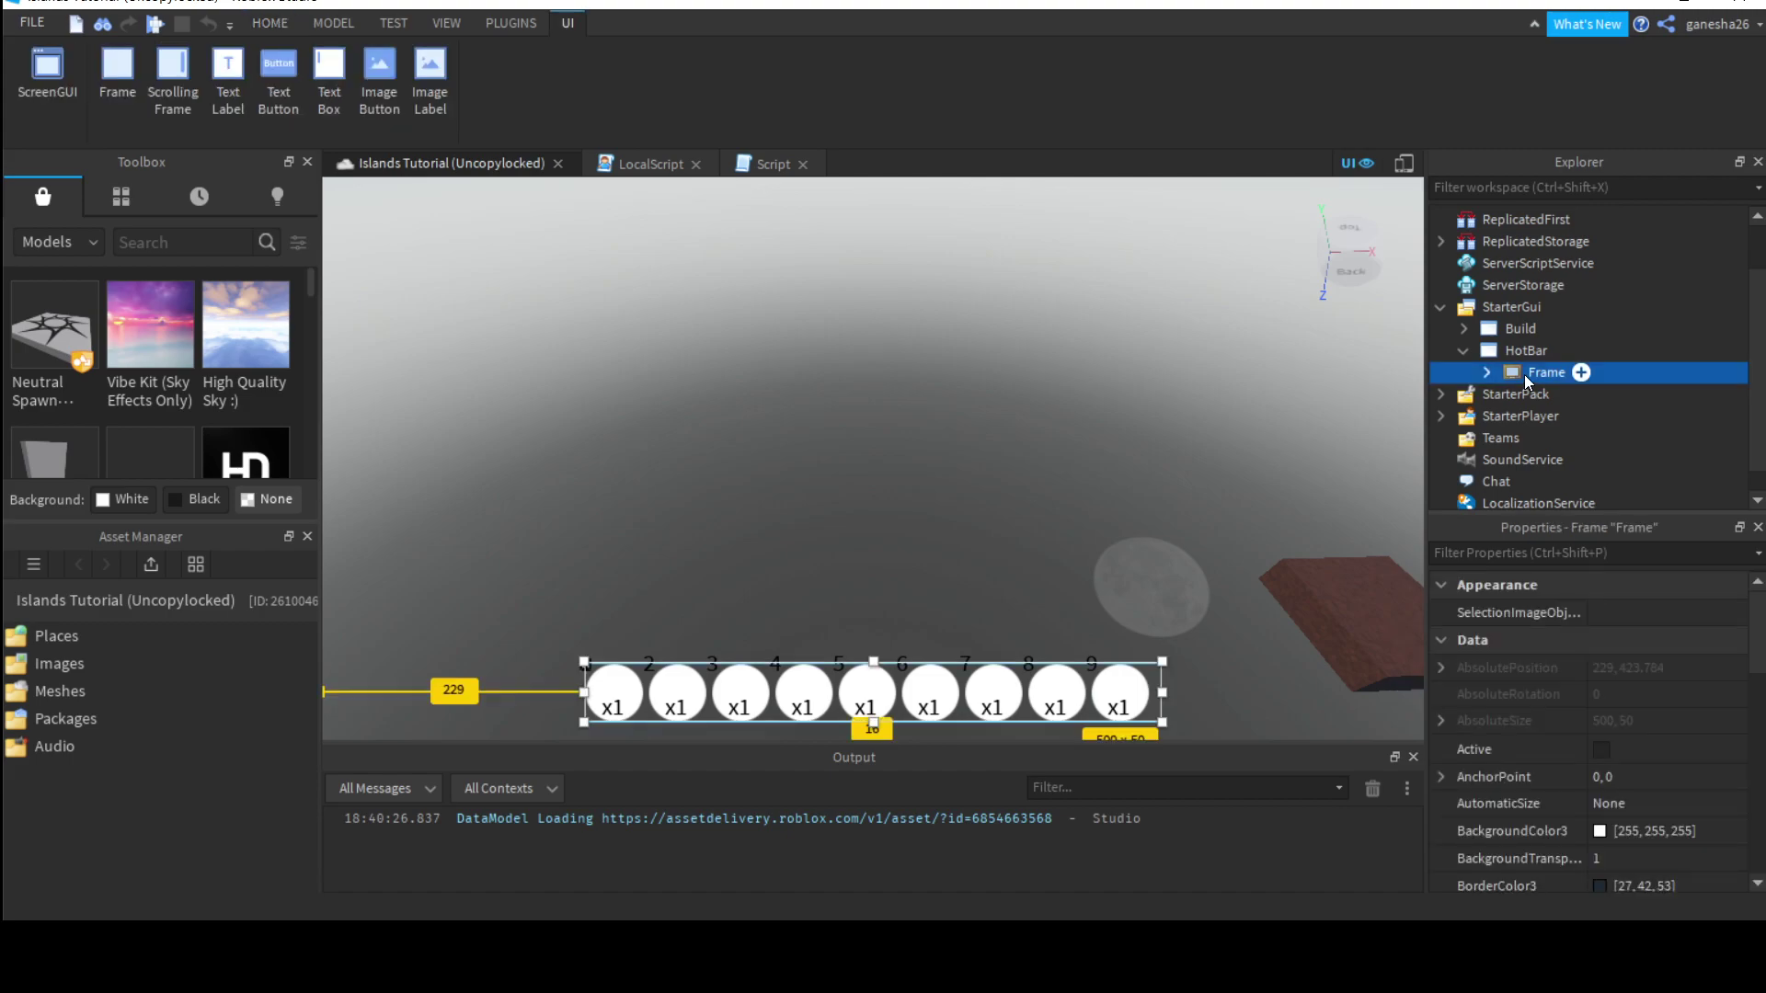
left_click(1536, 374)
type("Bar")
key("Return")
Step: Add a ScrollingFrame under HotBar and rename it Holder
left_click(1561, 353)
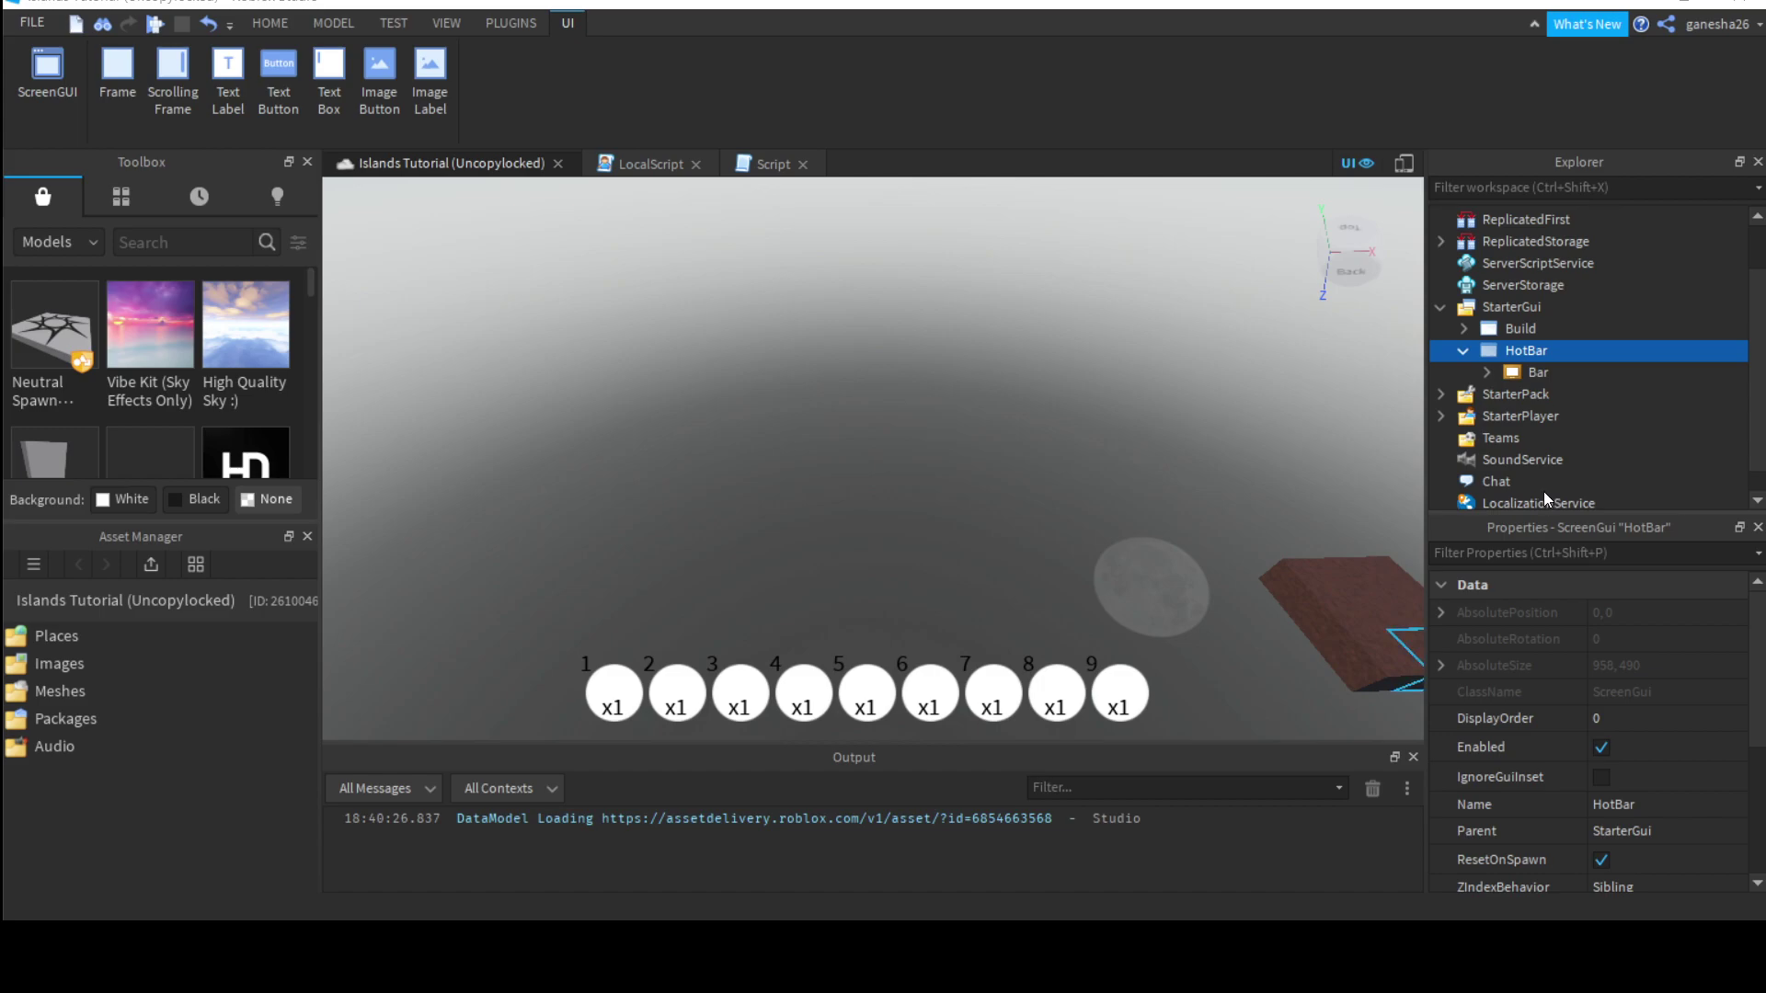
left_click(1563, 396)
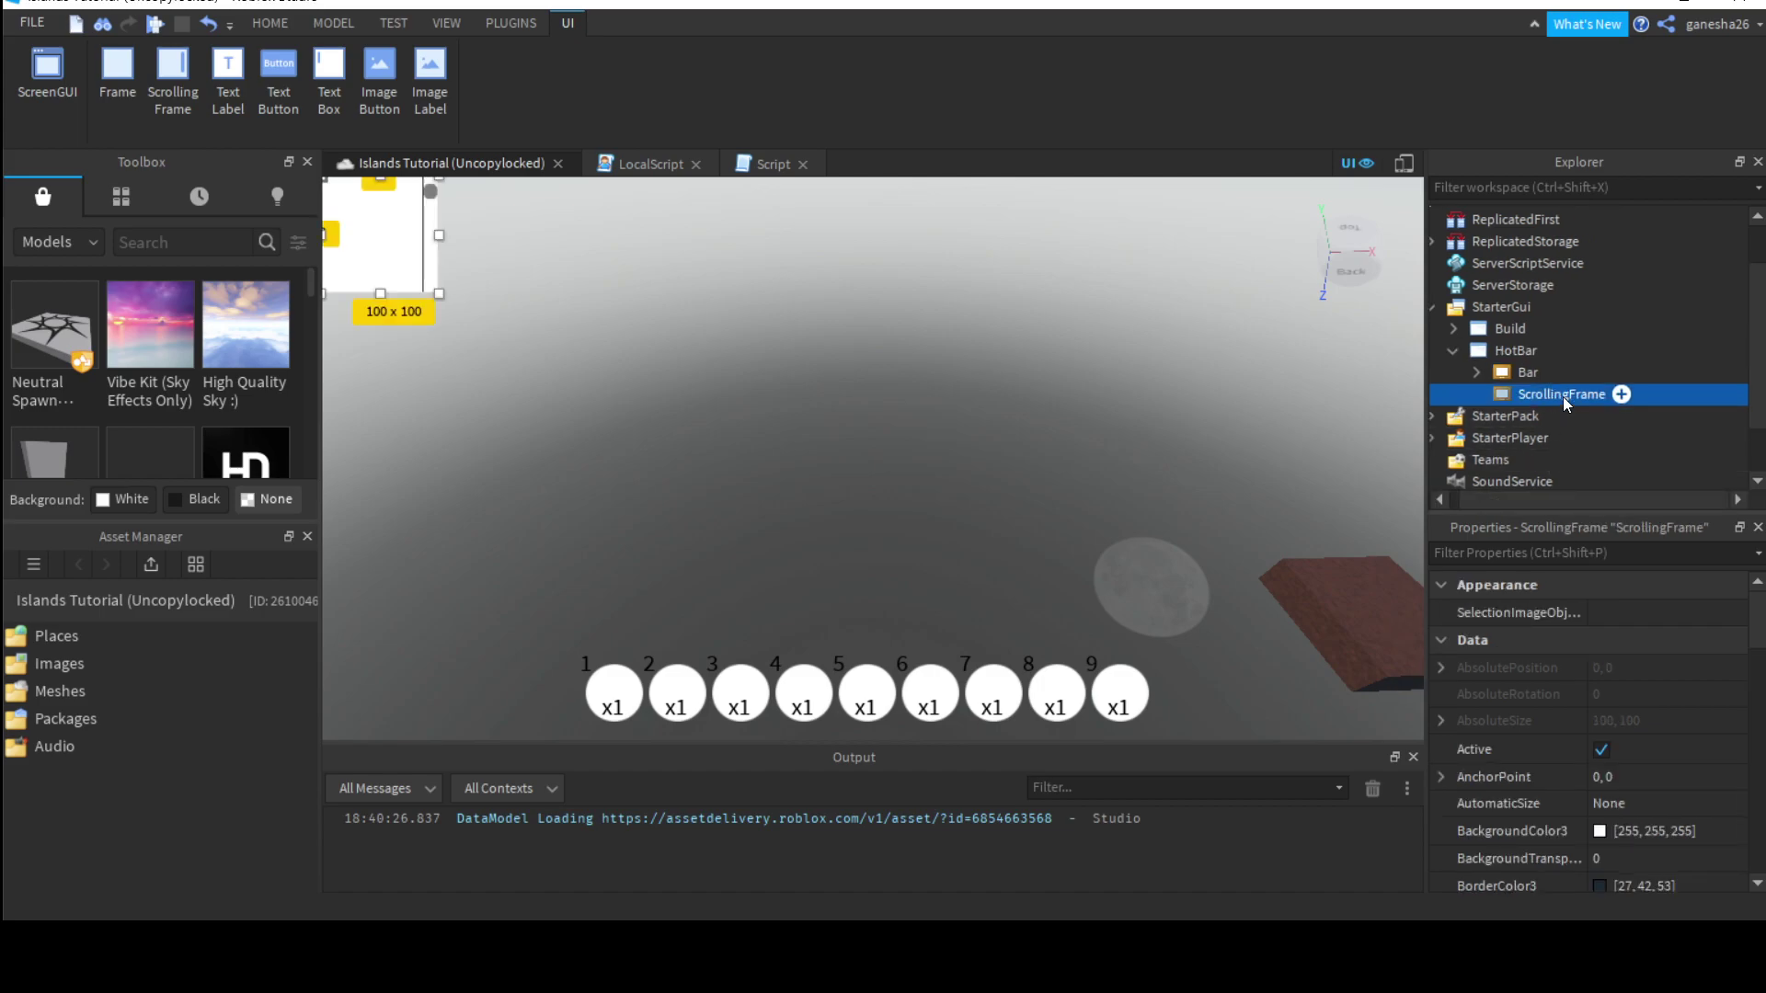
double_click(1564, 395)
type("Holder")
key("Return")
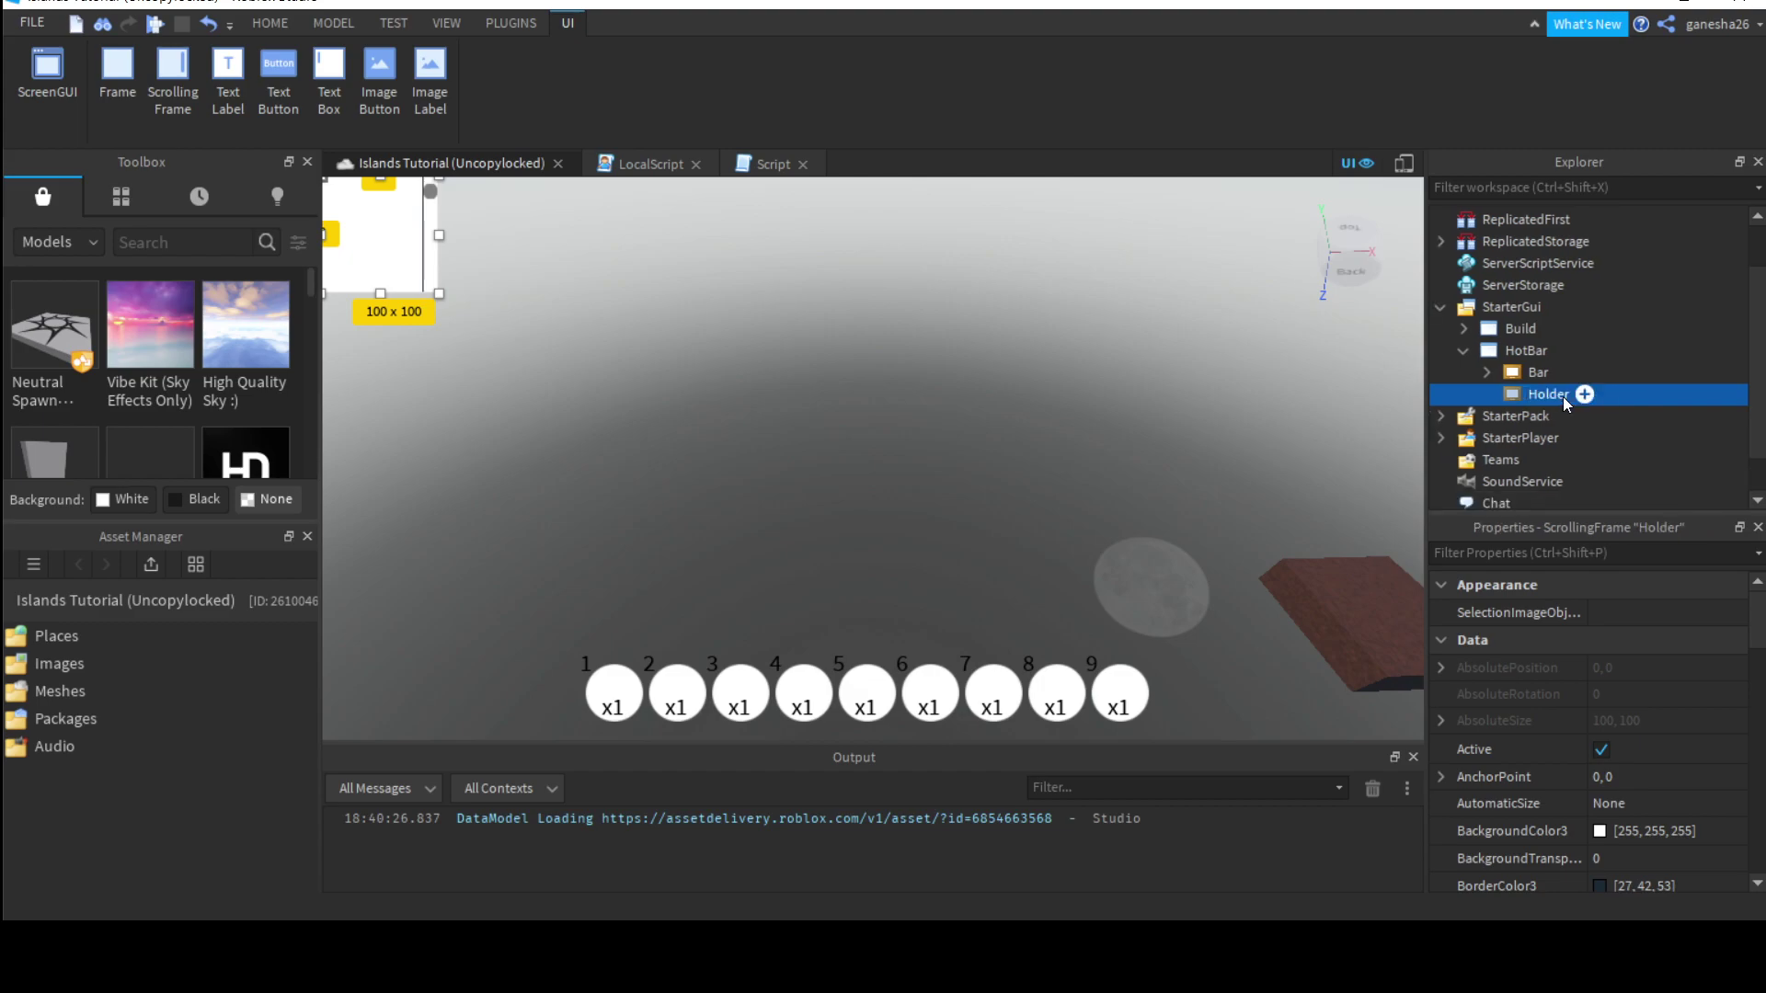
Step: Drag the Holder frame toward the centre of the screen
right_click_drag(982, 469, 981, 469)
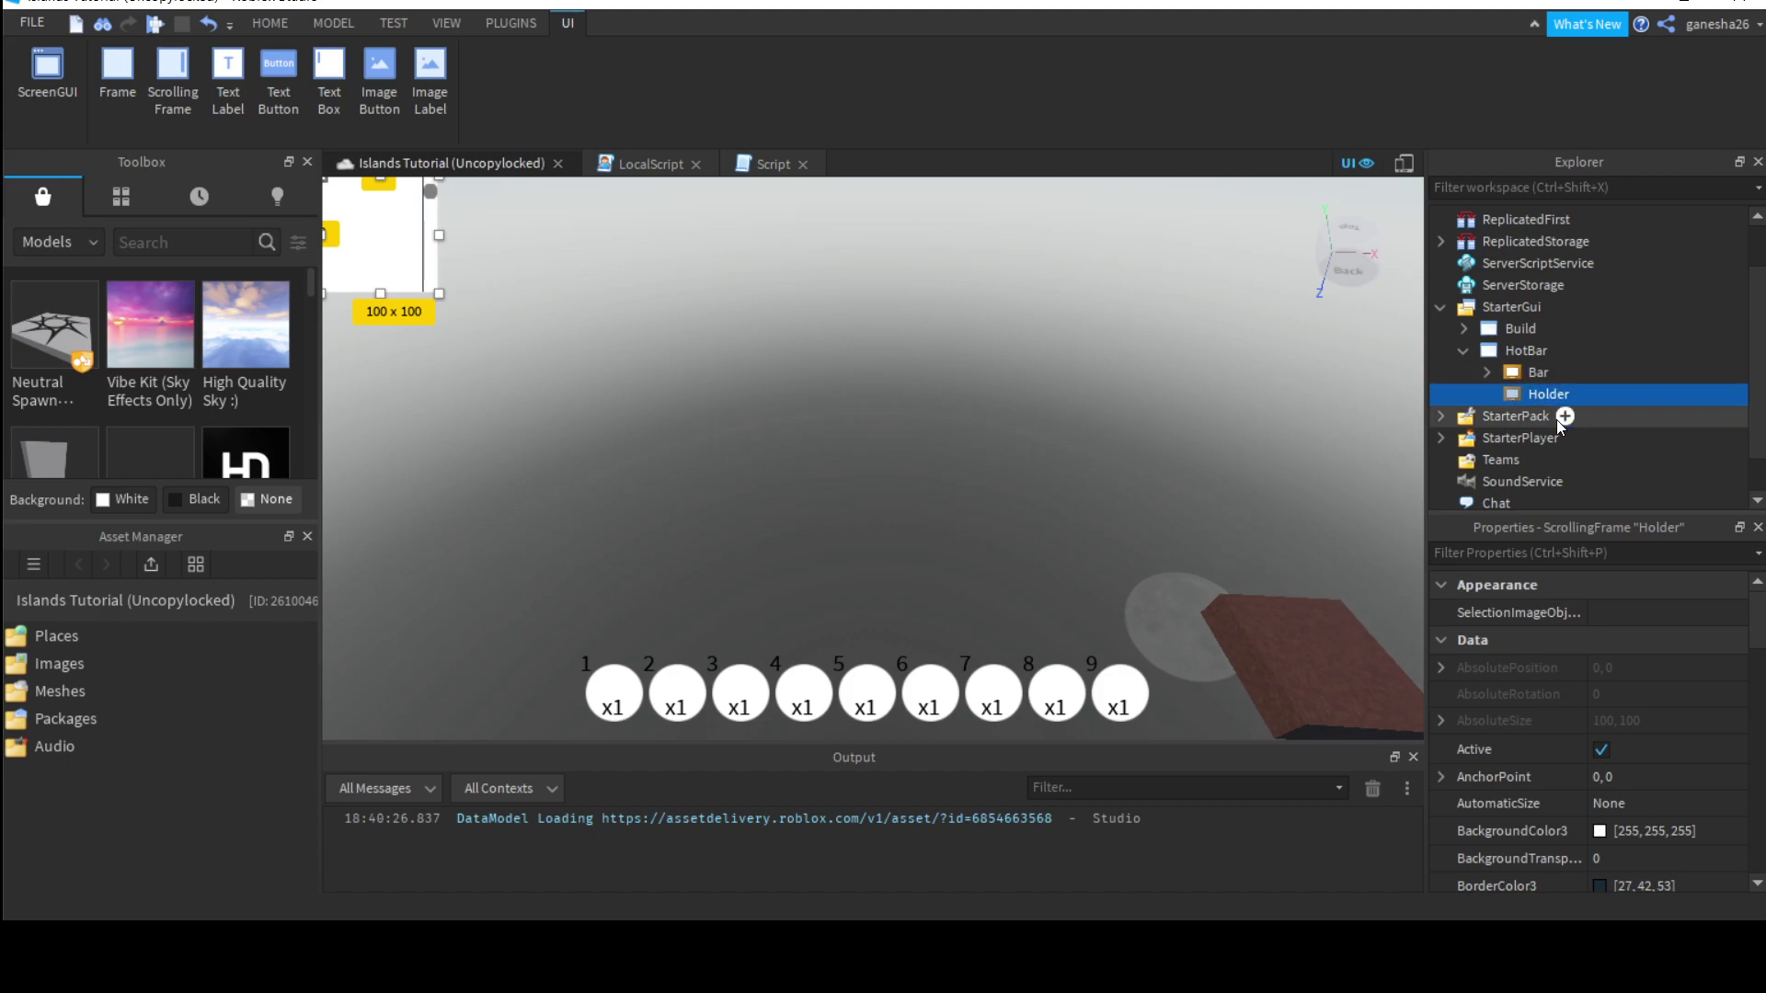
scroll(1617, 727, "down", 5)
left_click(1604, 759)
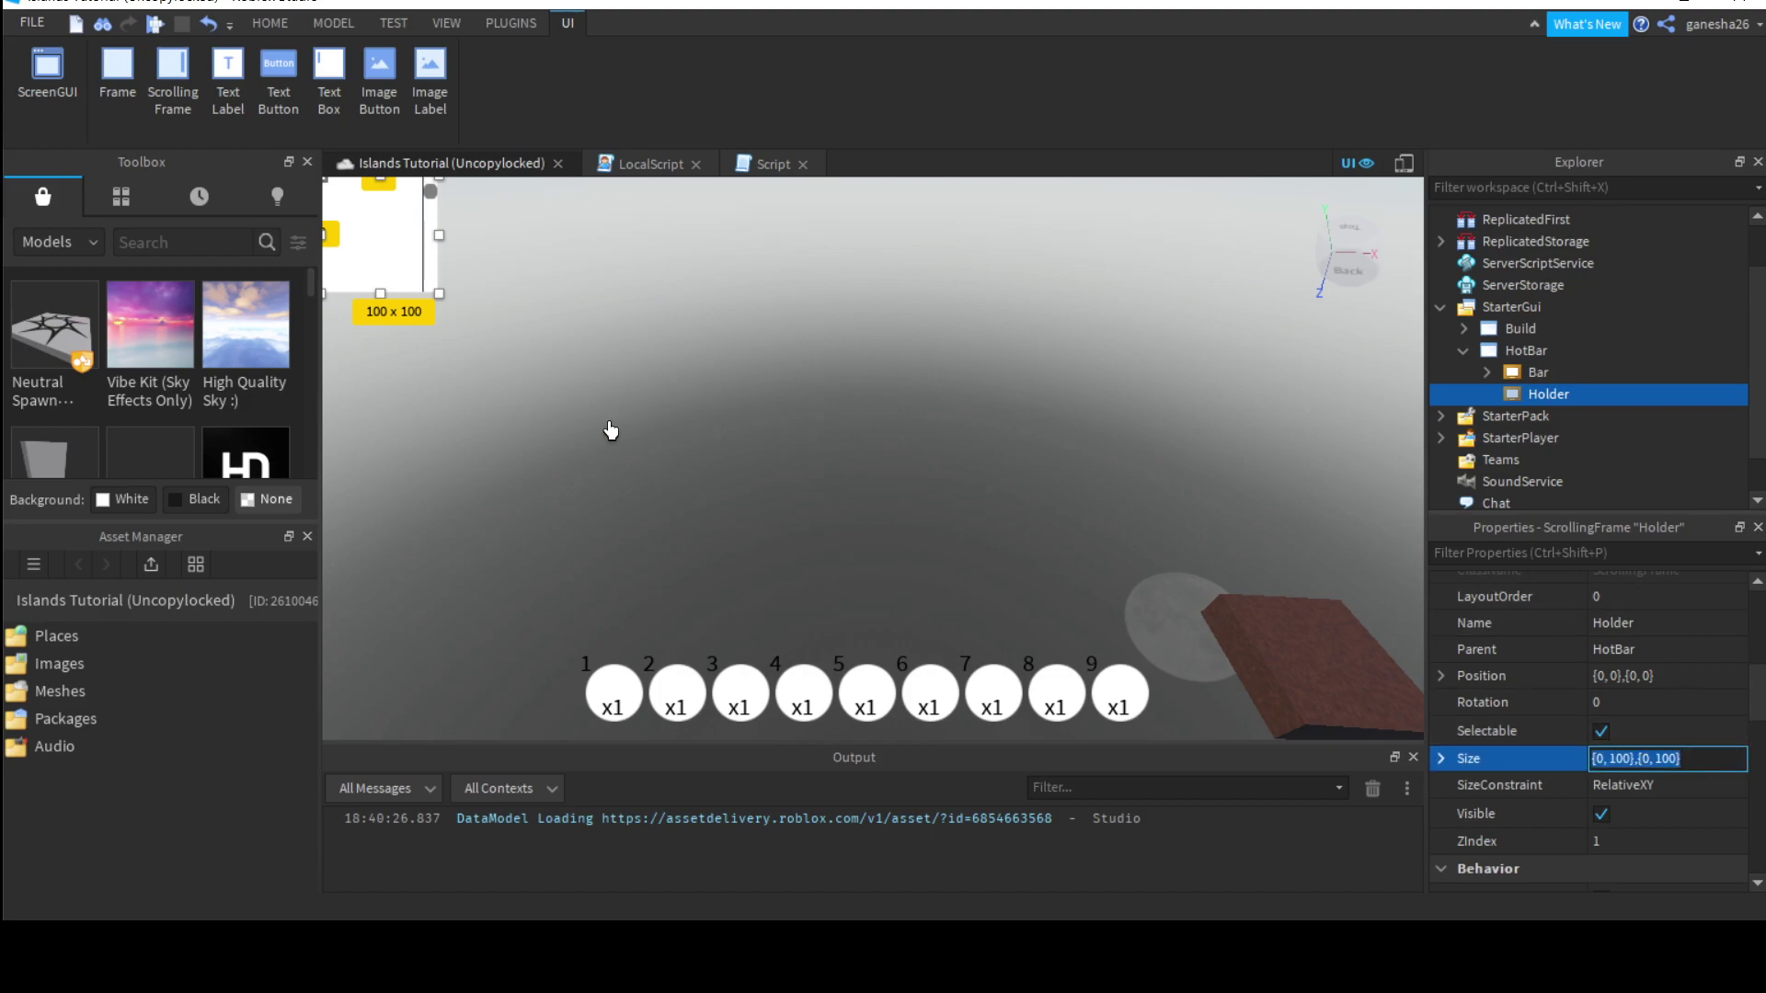
left_click_drag(381, 255, 883, 477)
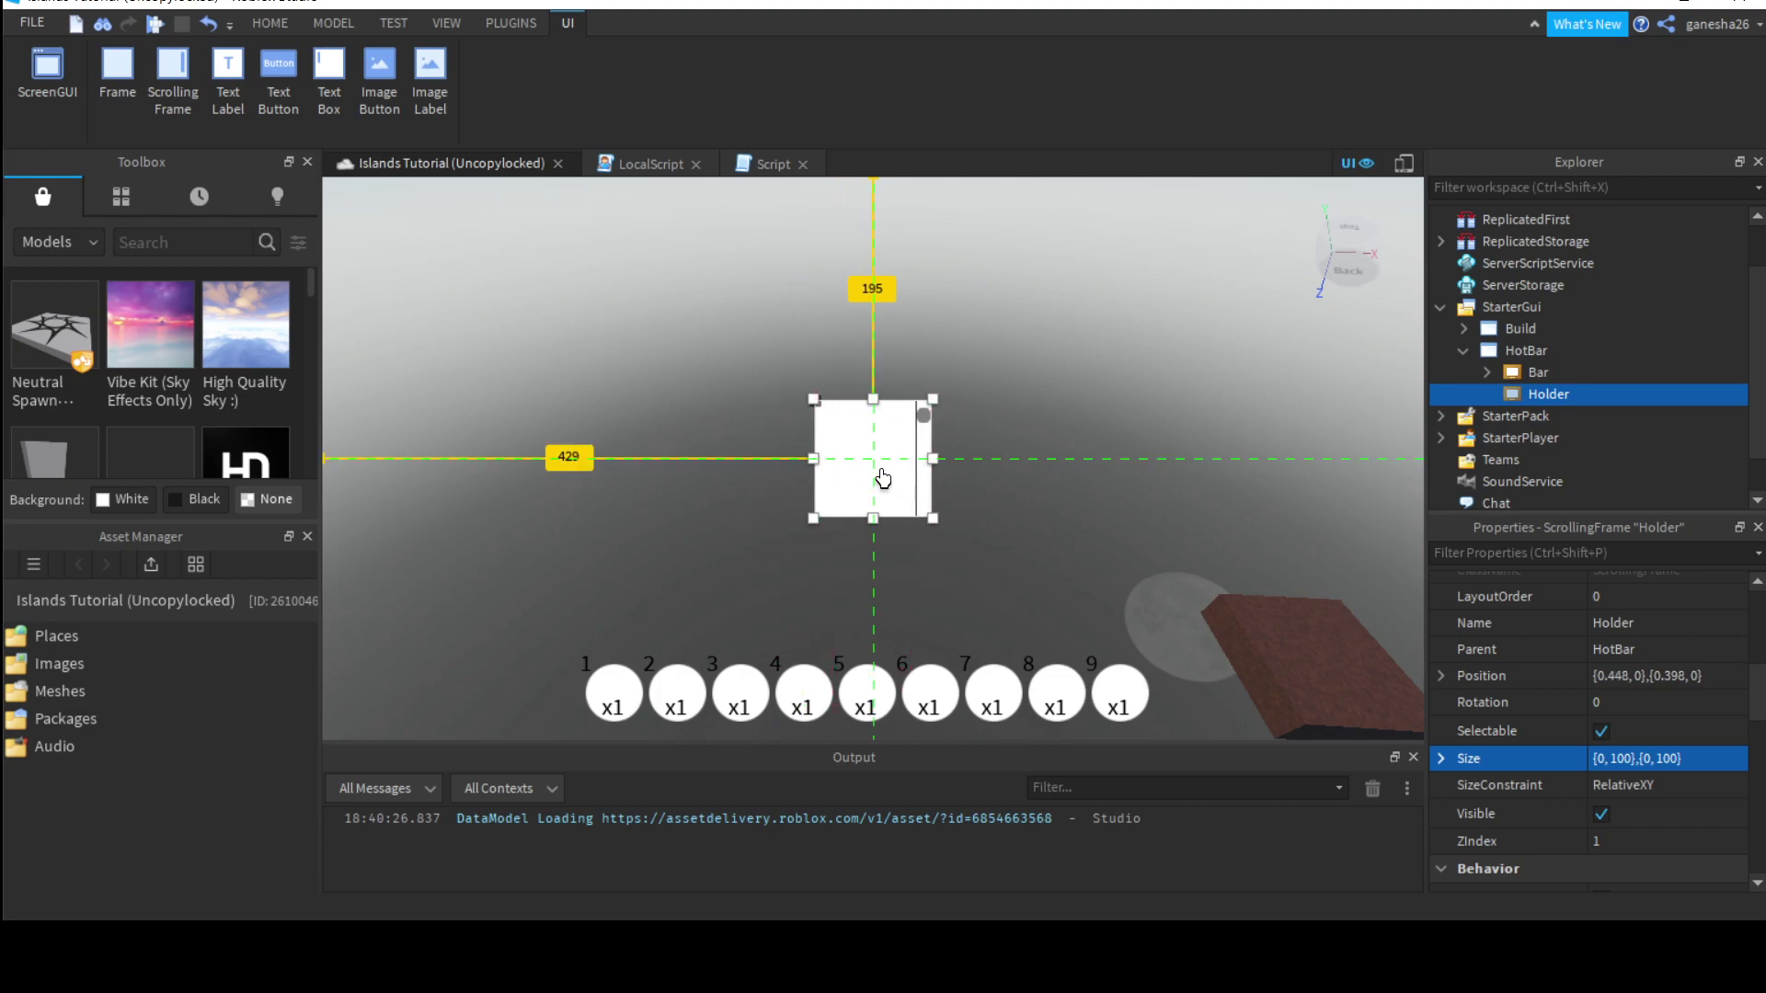
left_click_drag(883, 478, 883, 477)
Step: Resize Holder to {0, 600},{0, 350} and shift it up and left
left_click(1624, 760)
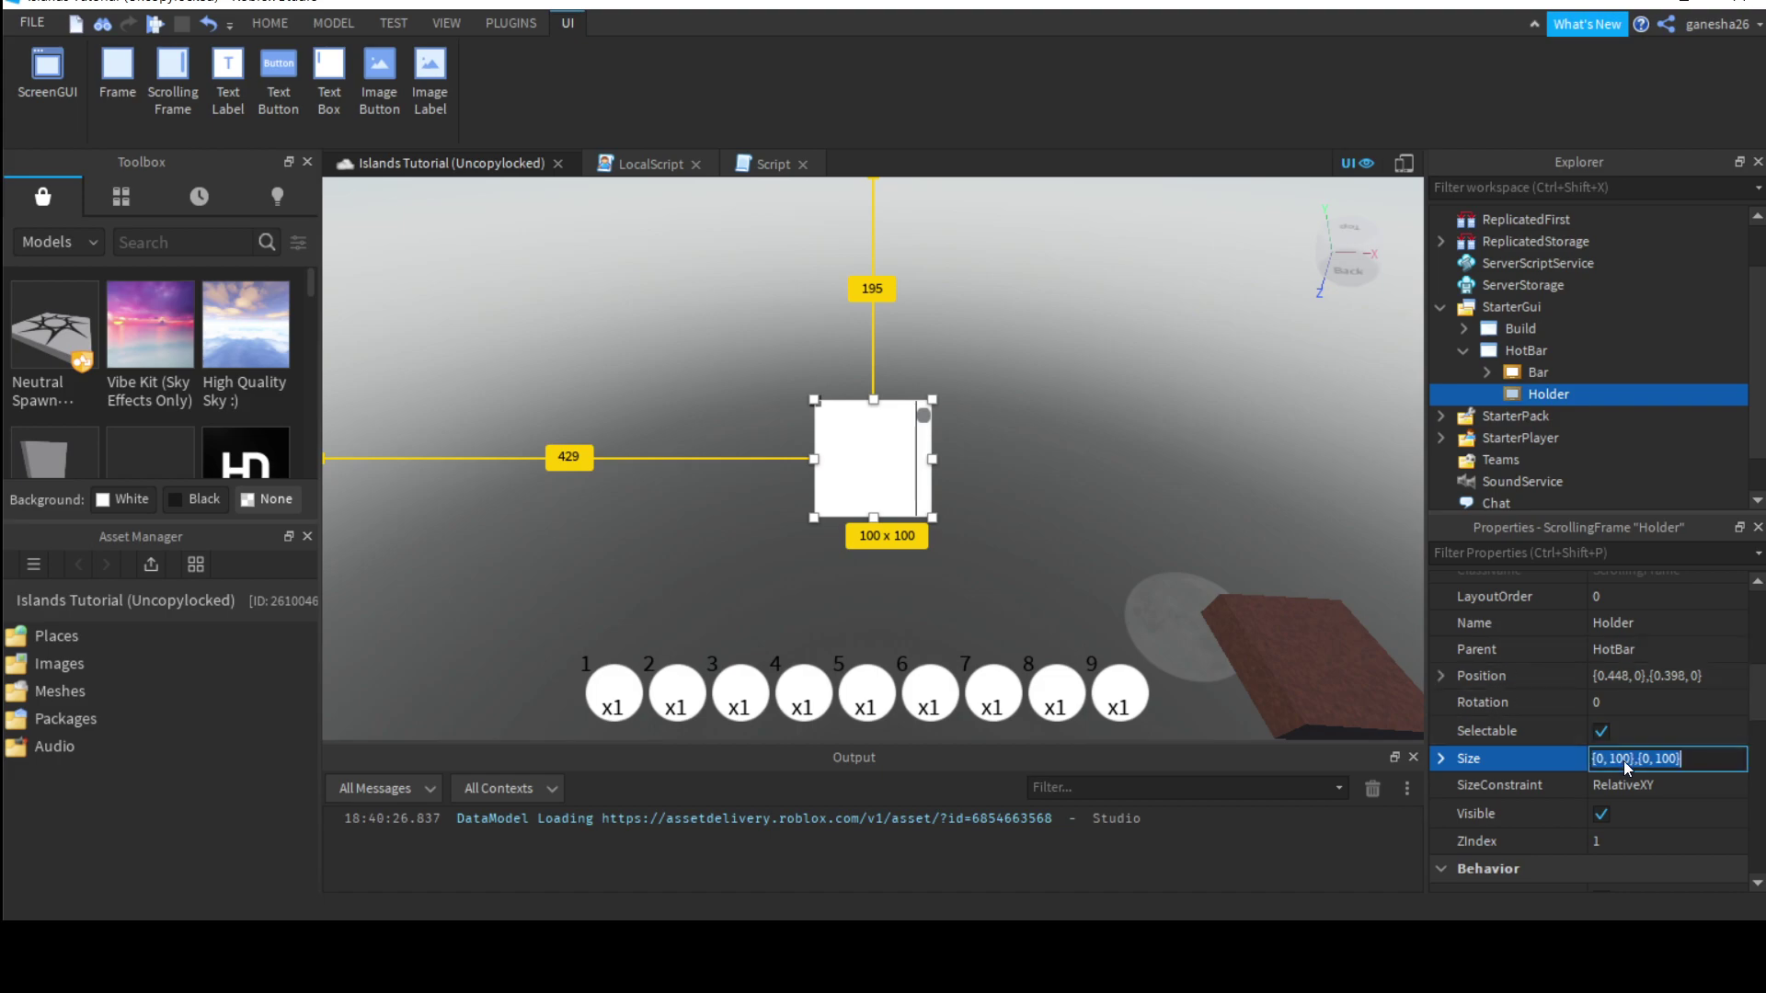
type("0, ")
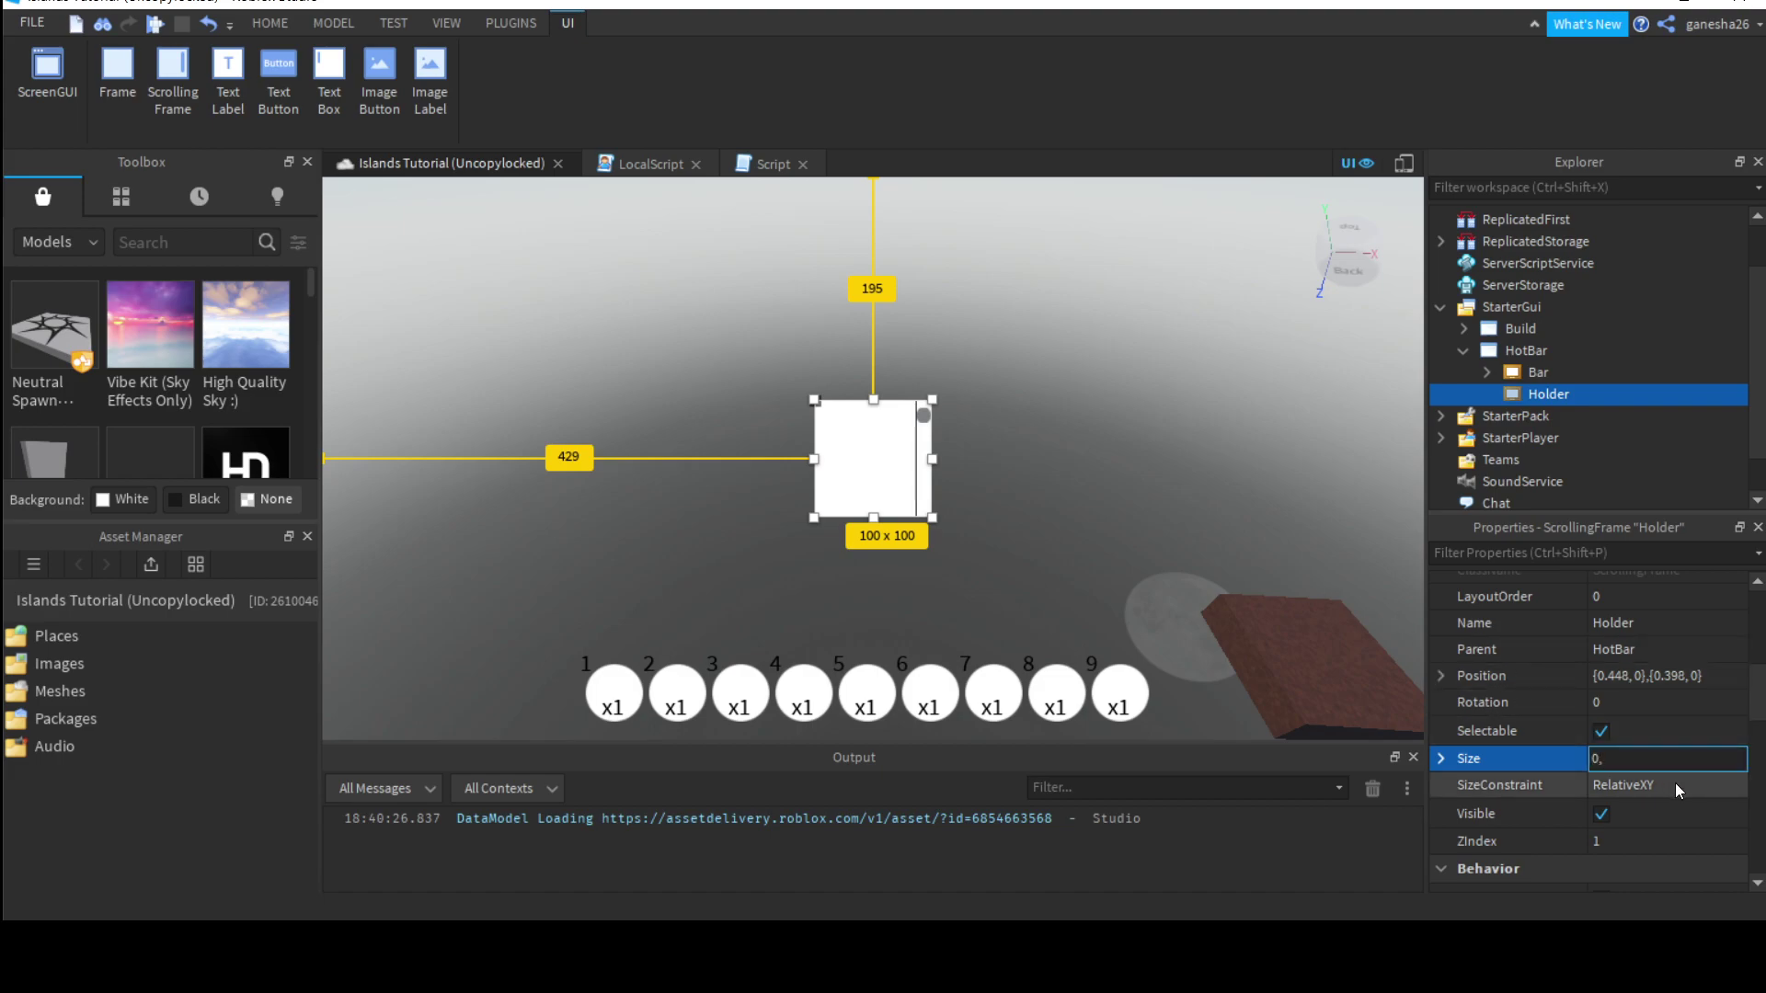
type("60")
type("0},{0, 350")
key("Return")
left_click_drag(1128, 599, 834, 457)
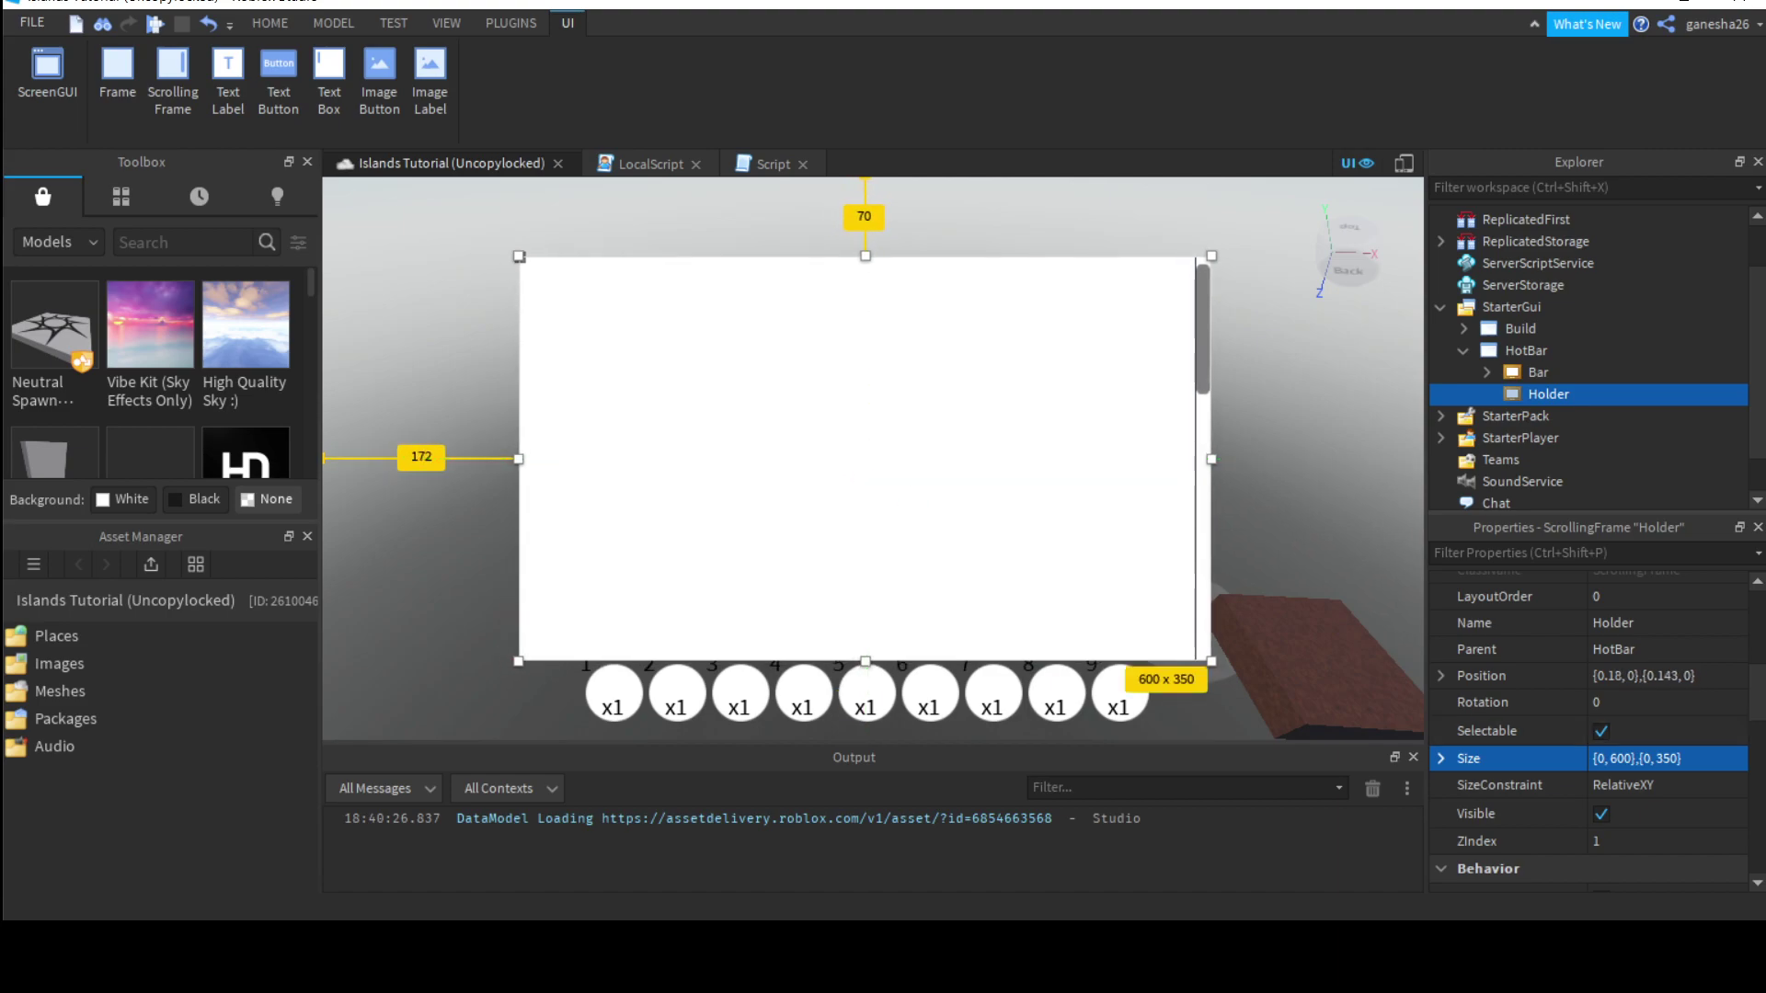
Step: Set Holder's size to {0,500},{0,250} and place it just above the hotbar
left_click(1689, 762)
type("0,6")
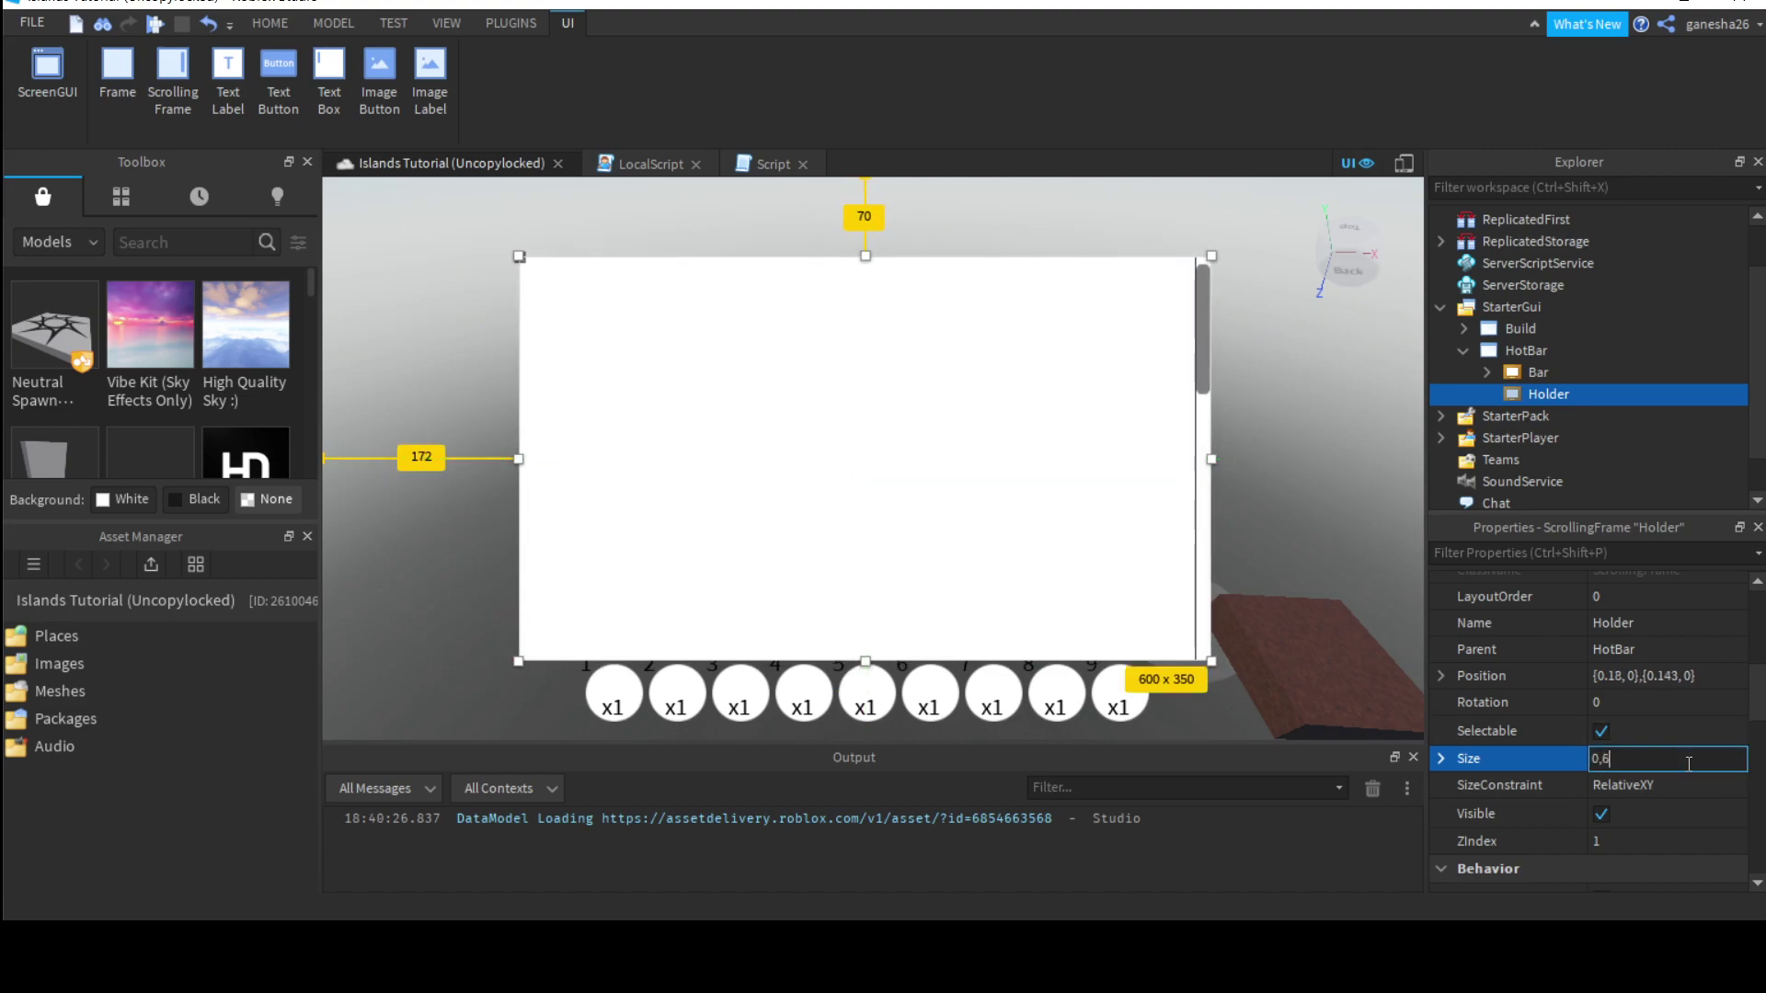
type("0")
key("Return")
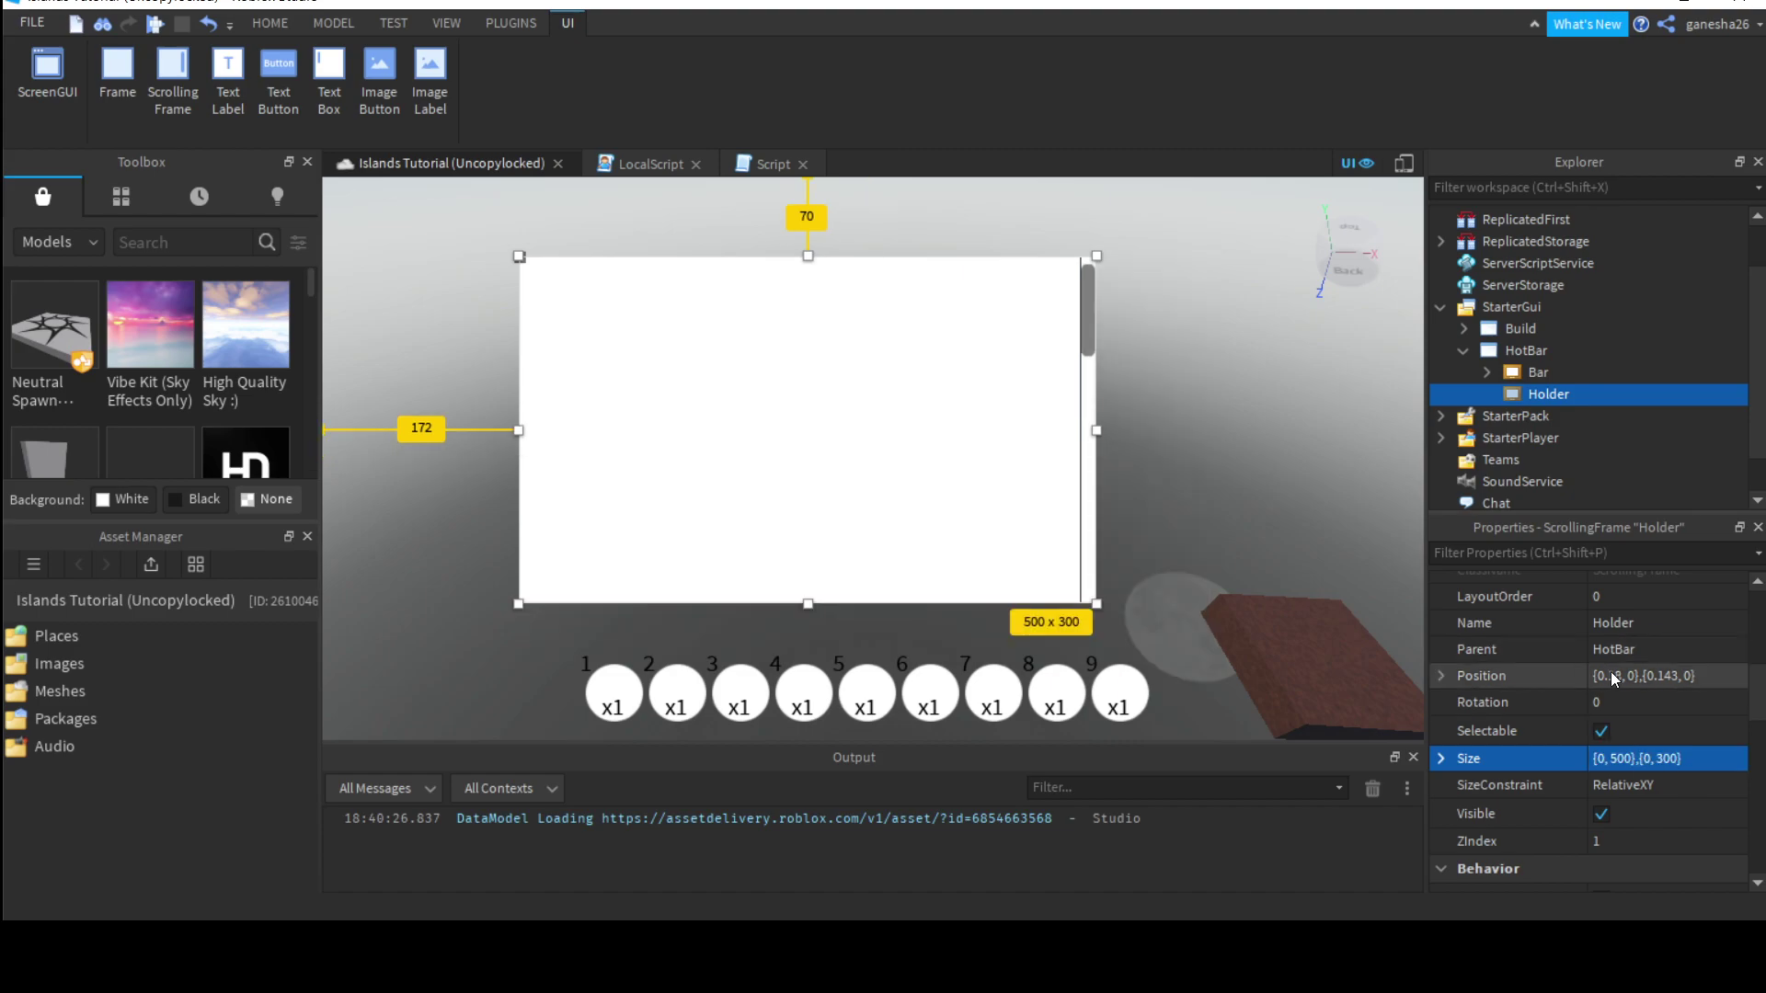
left_click(1667, 757)
double_click(1667, 757)
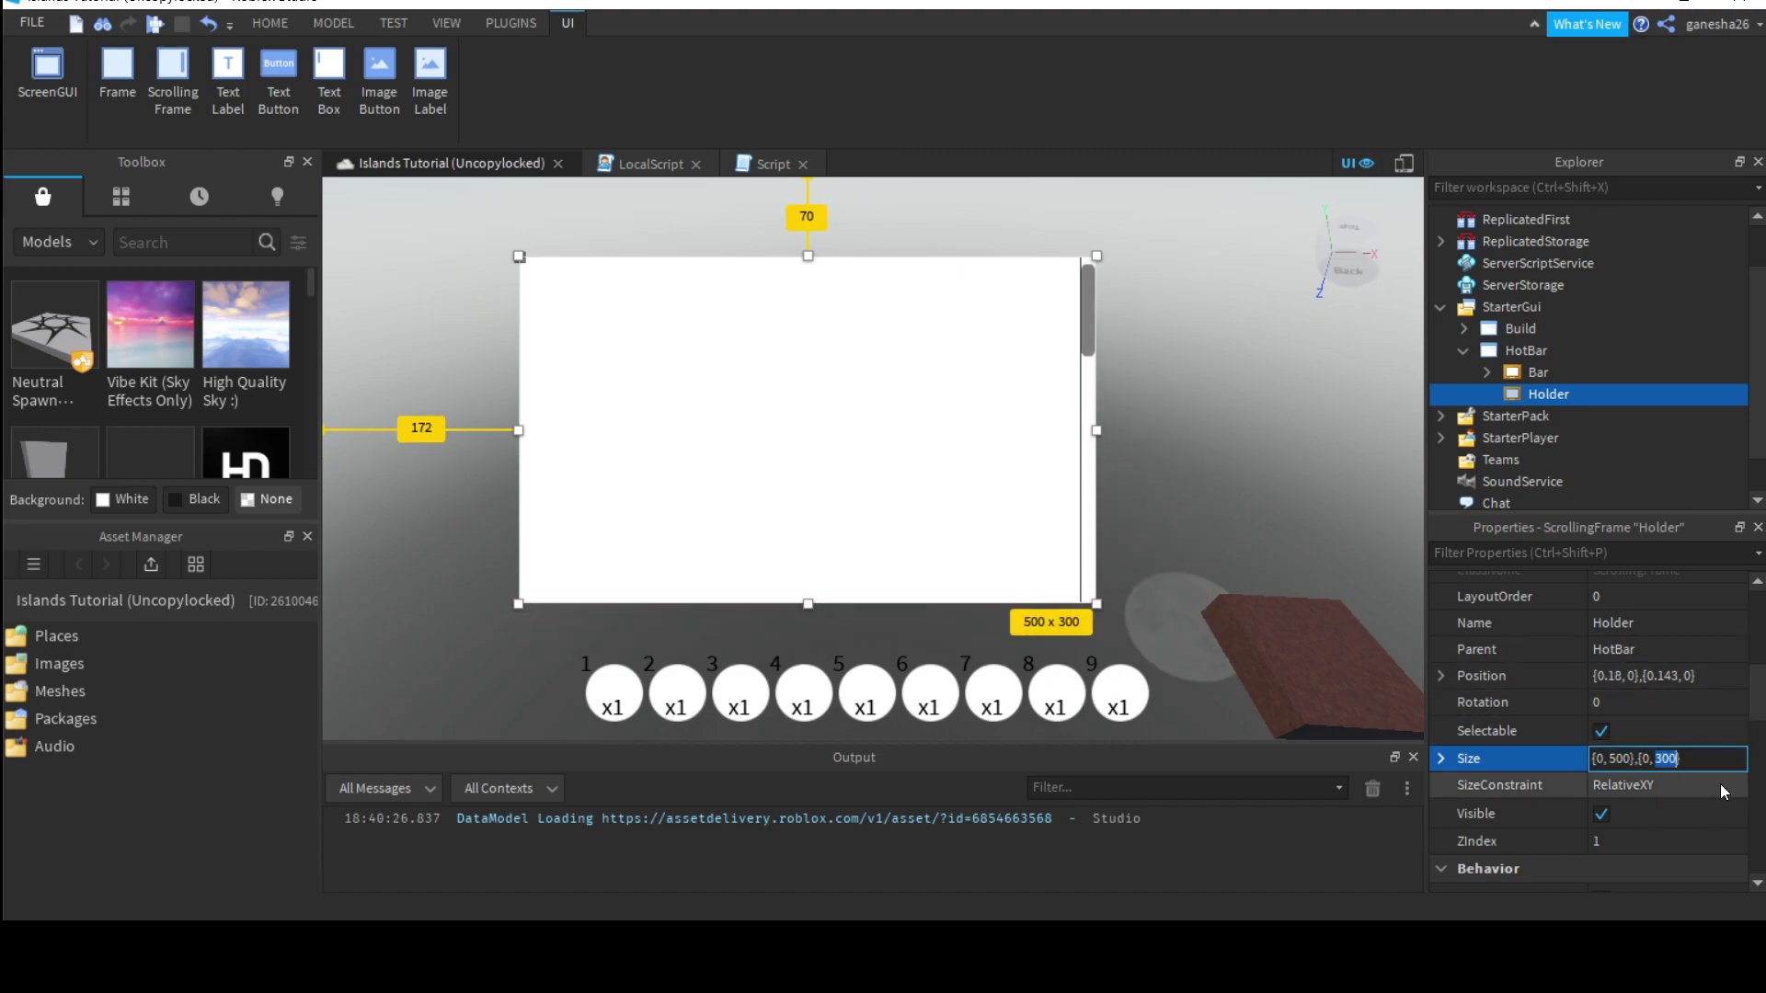
type("250")
key("Return")
left_click_drag(676, 430, 736, 489)
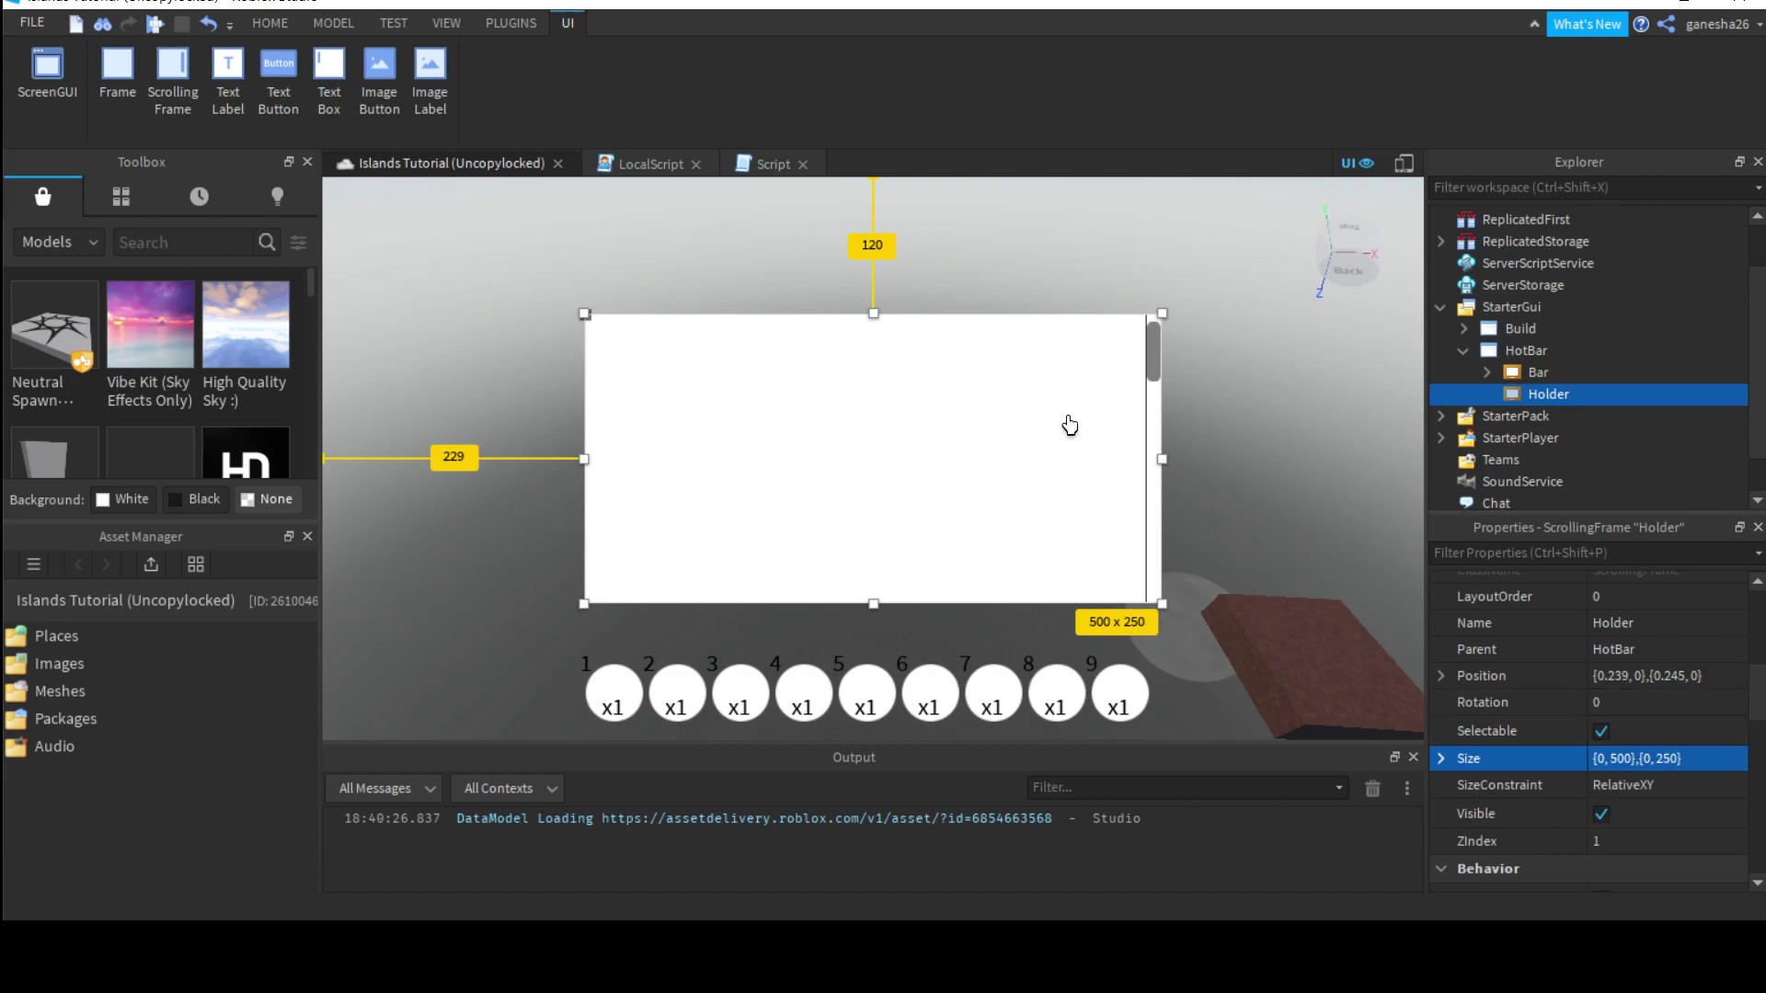
Step: Remove Holder's border by setting its border size to 0
scroll(1664, 727, "up", 3)
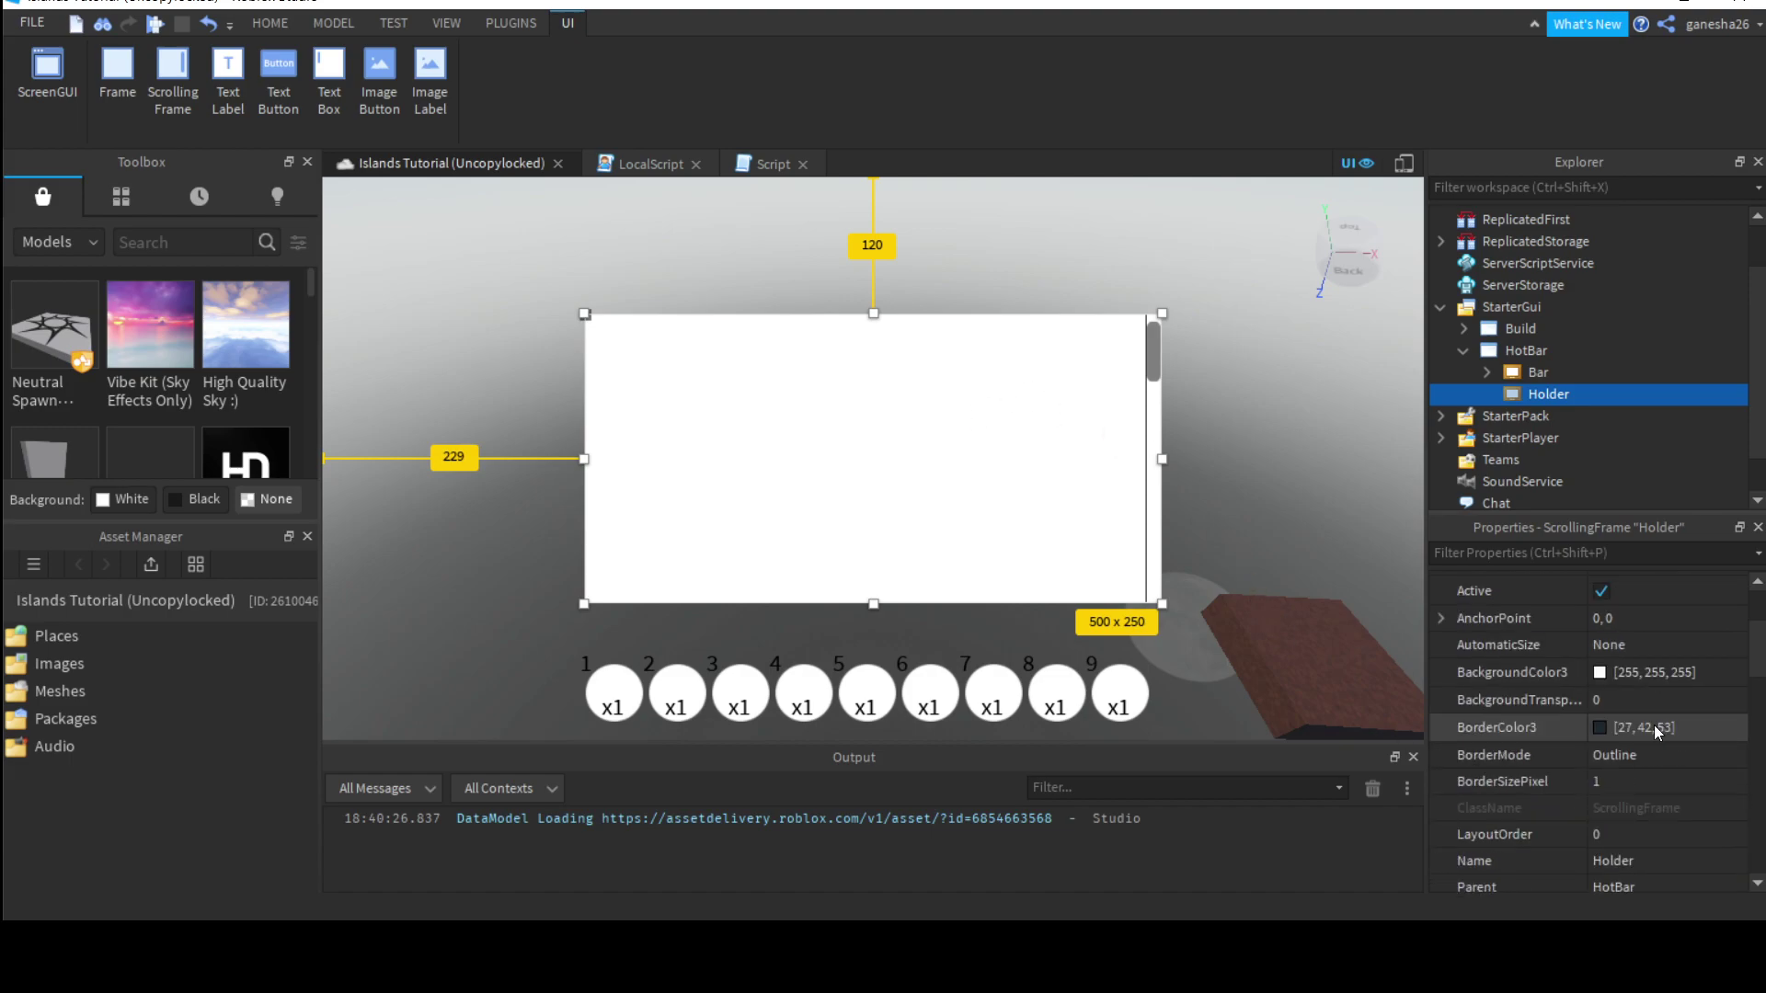
left_click(1634, 780)
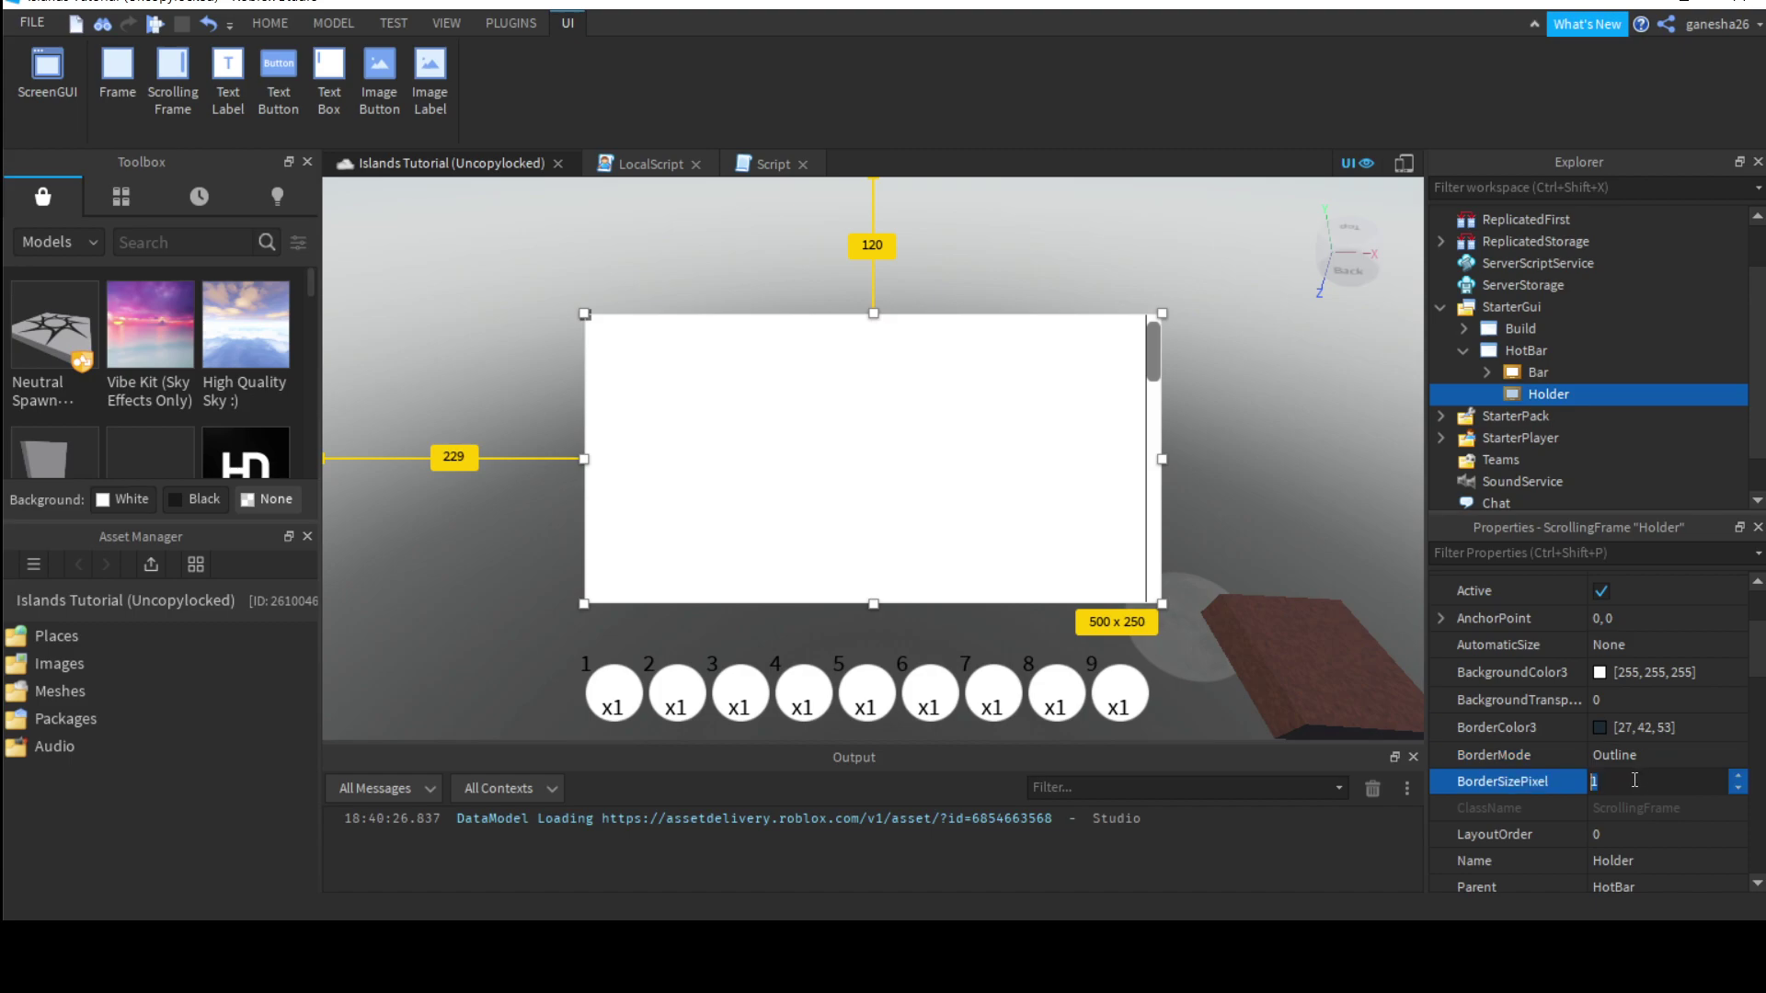
type("0")
key("Return")
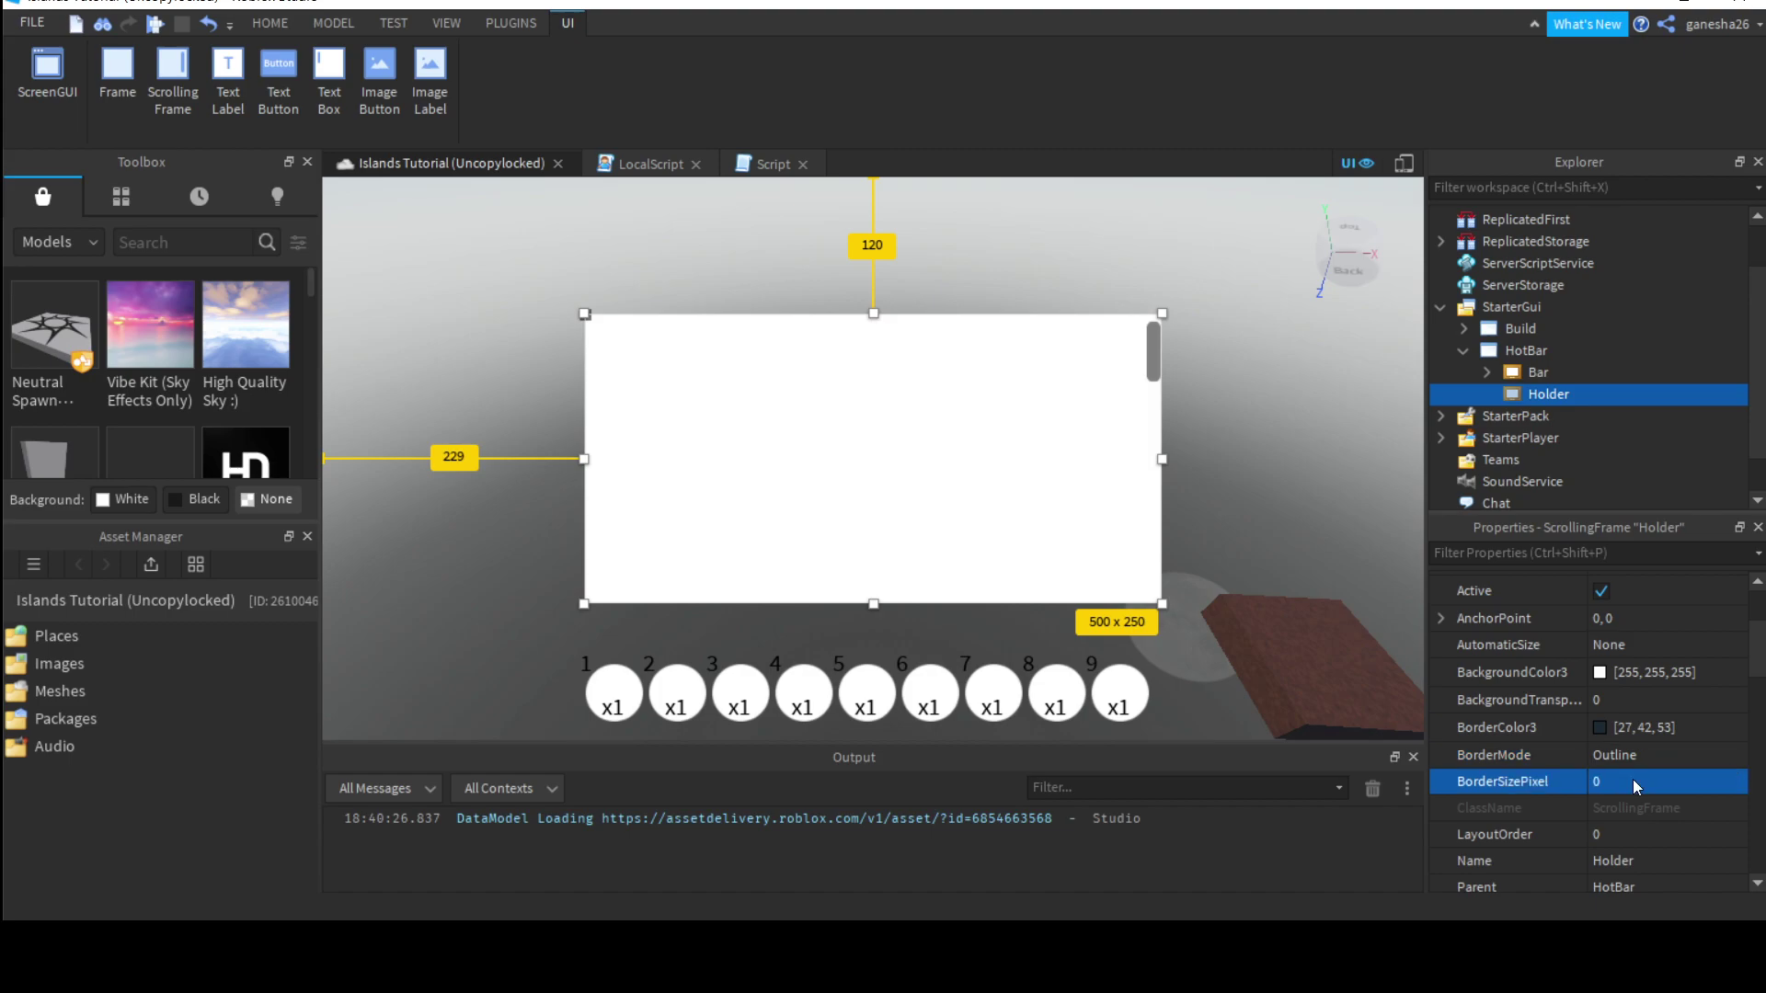
Step: Try a background transparency of 0.3 on Holder
left_click(1630, 704)
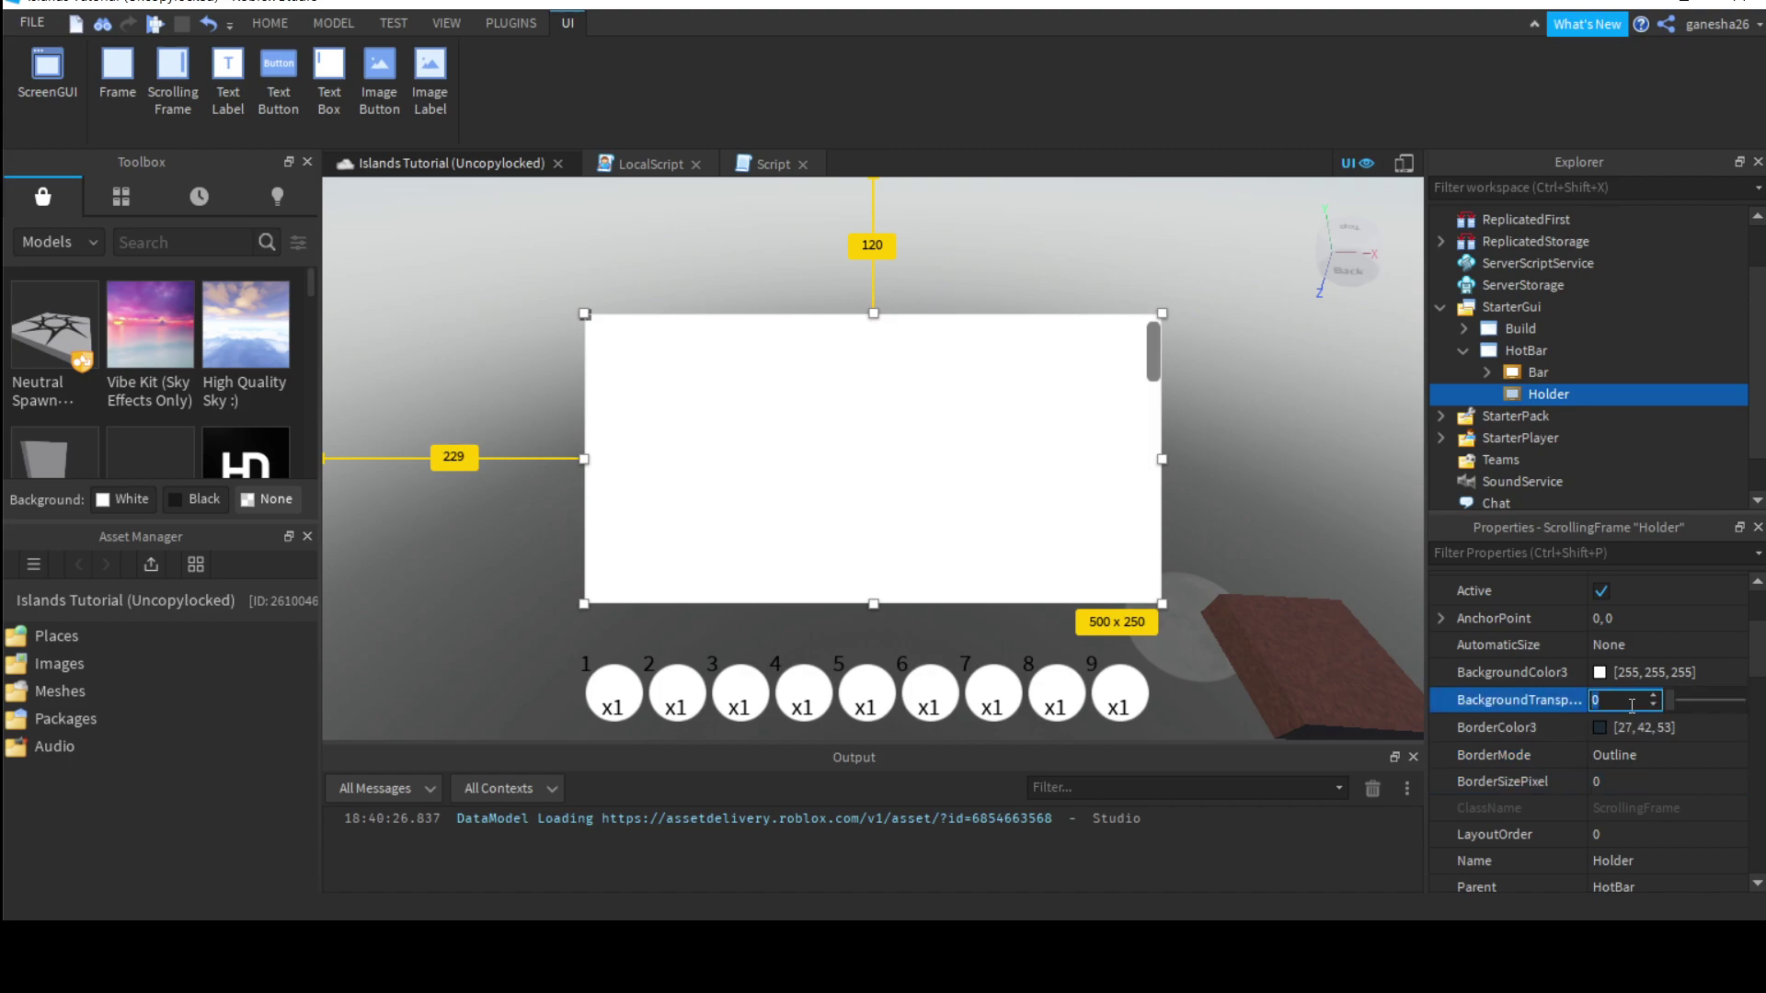
type(".2")
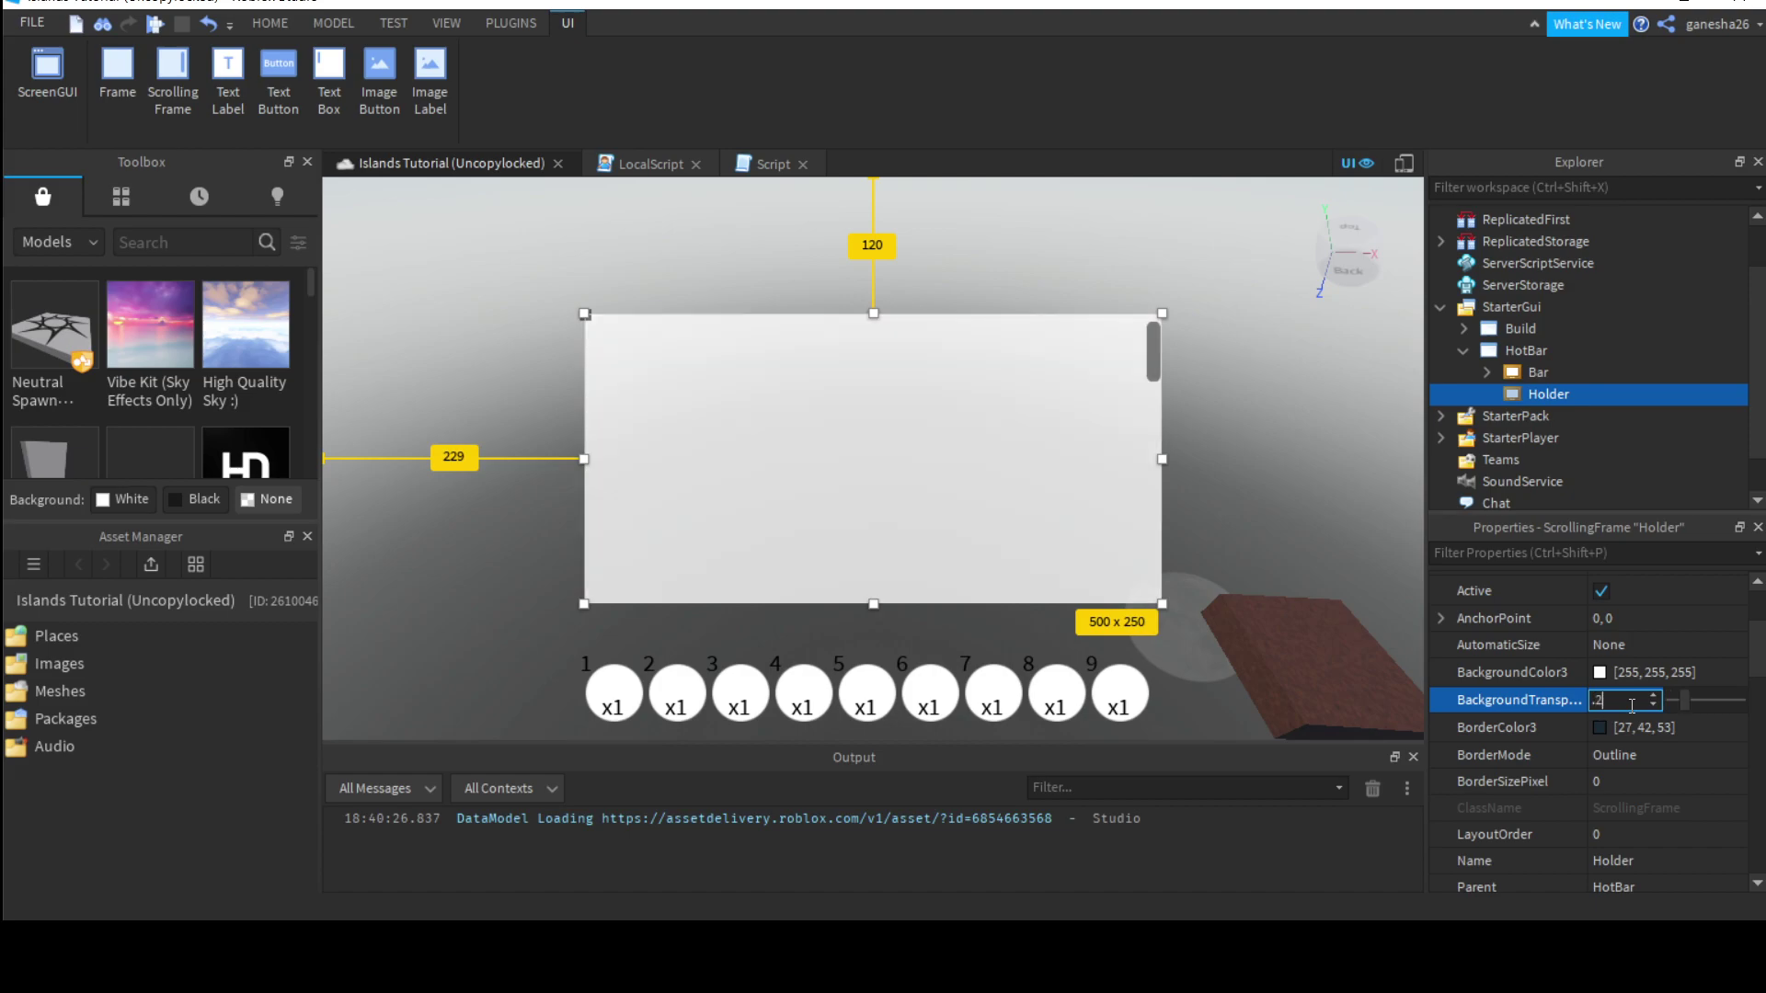
key("BackSpace")
type("3")
key("BackSpace")
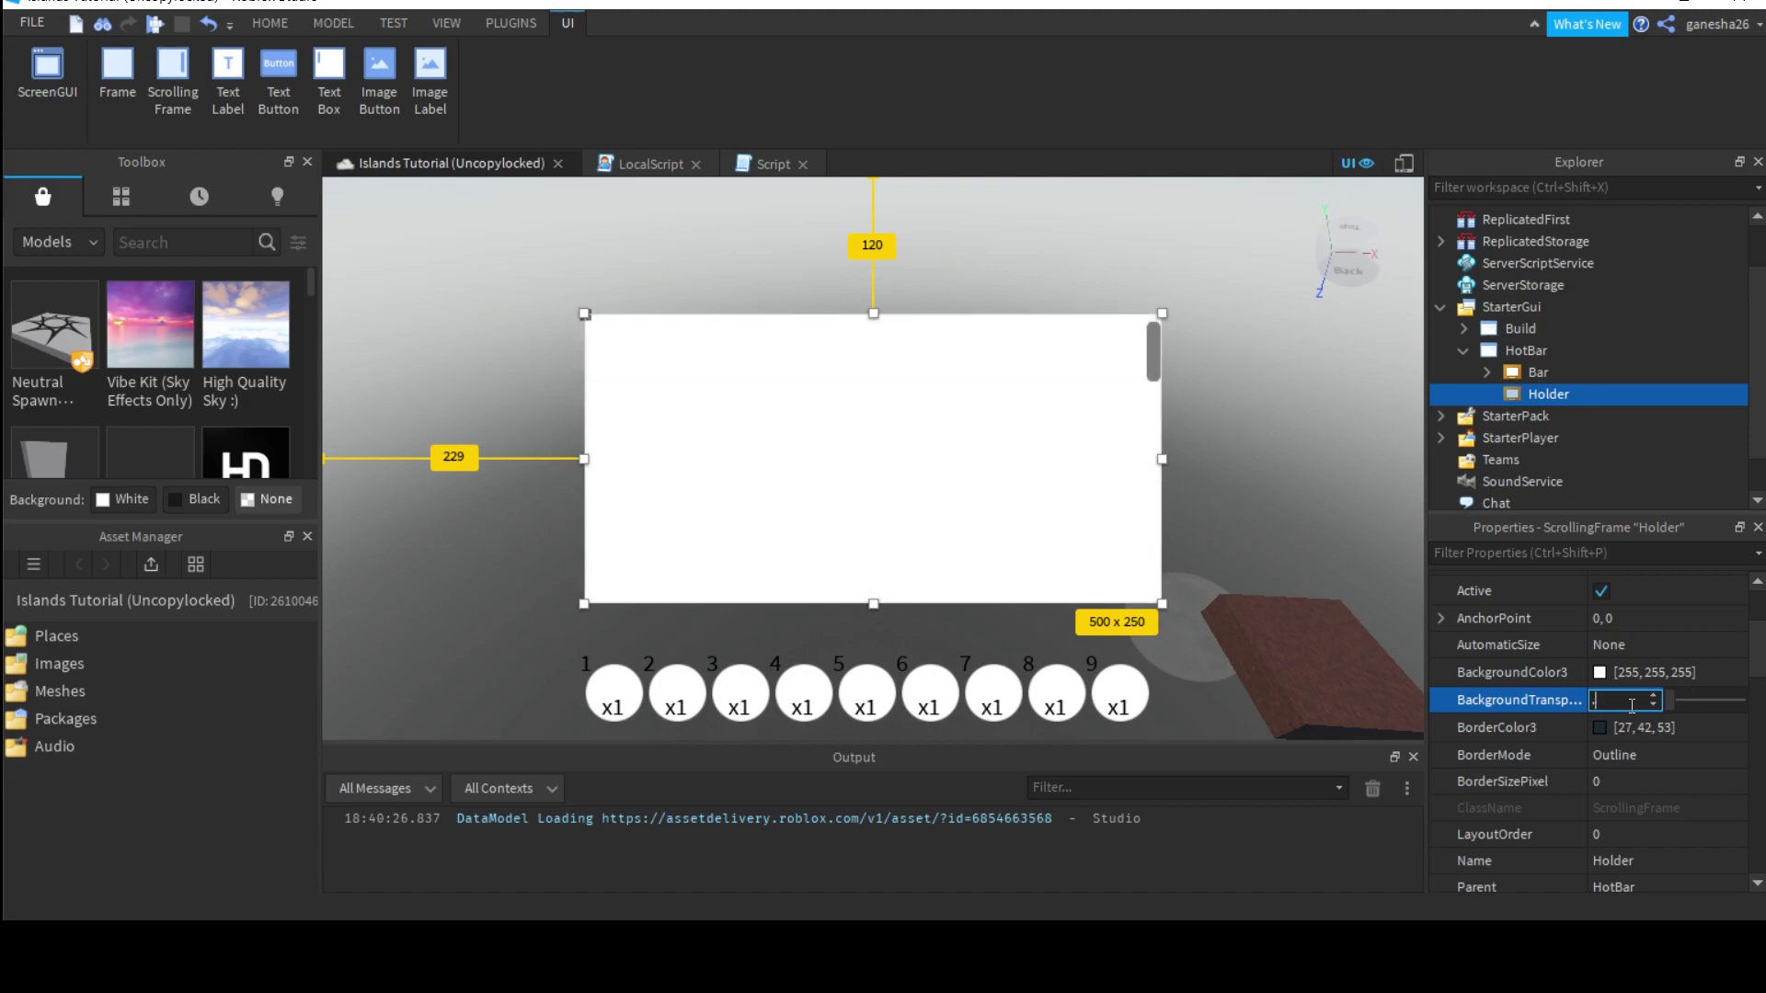
type("4")
key("BackSpace")
type("3")
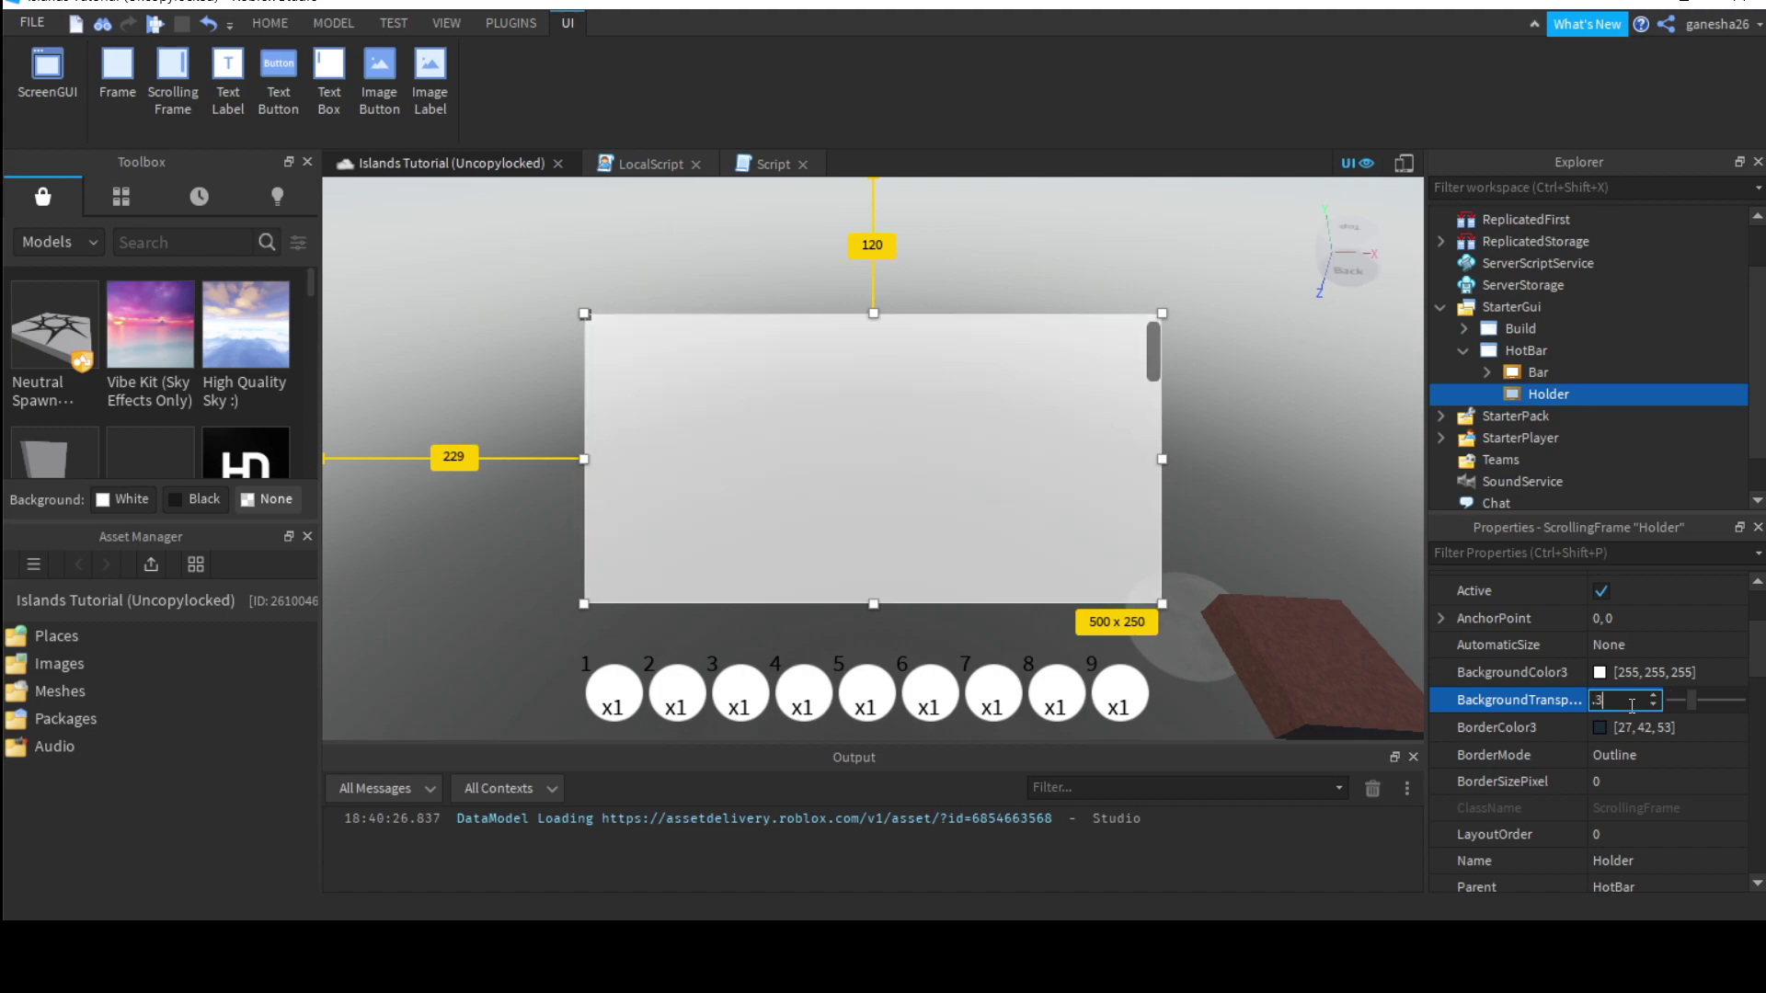
key("Return")
left_click(1599, 673)
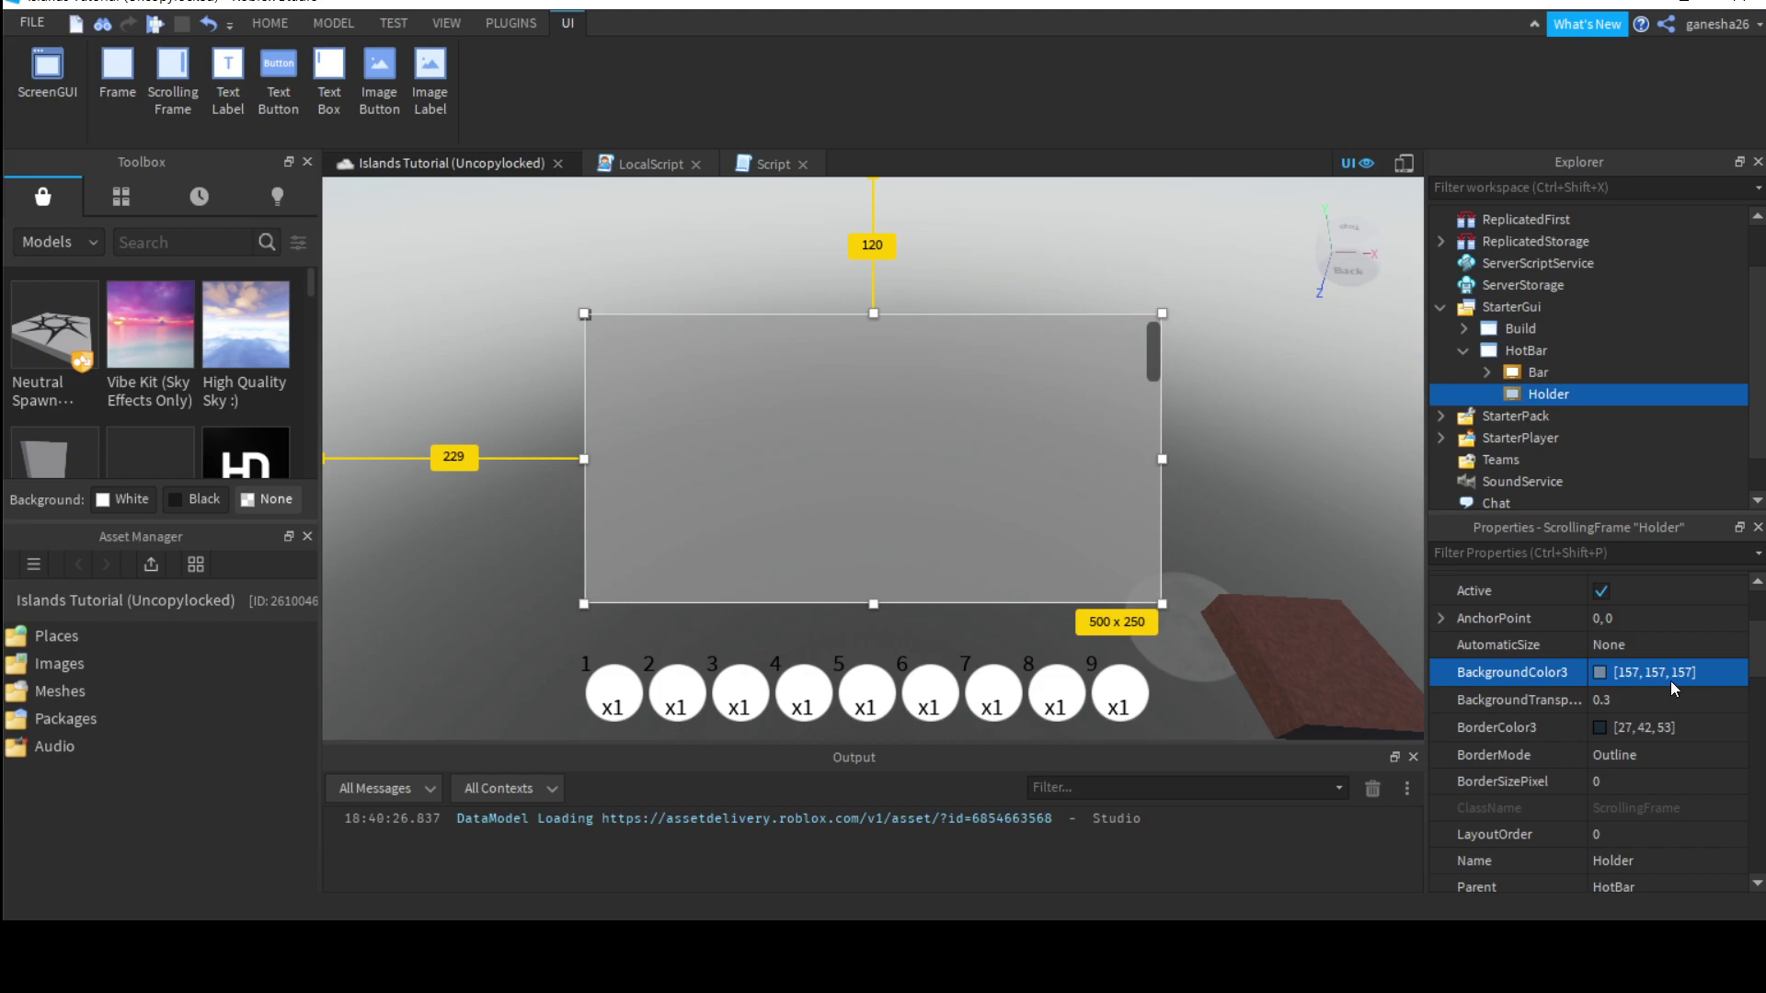
Step: Reset Holder's transparency to 0, then set it to 0.2
left_click(1615, 702)
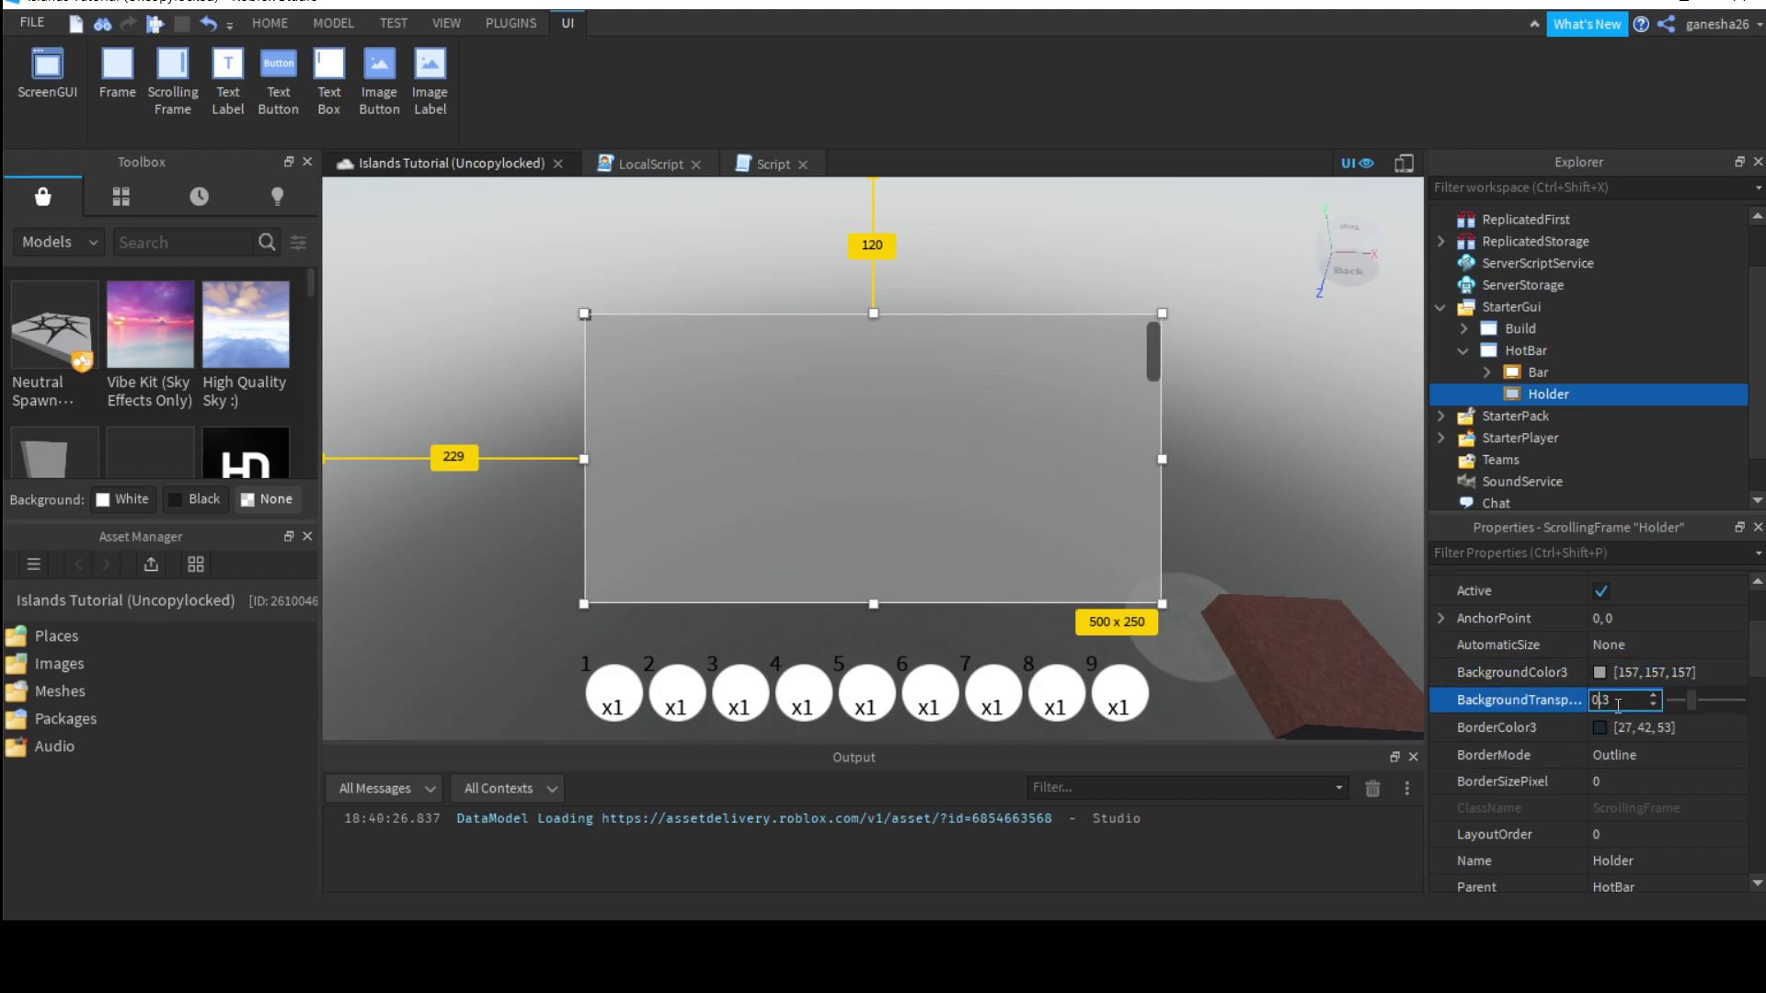
scroll(1618, 706, "up", 2)
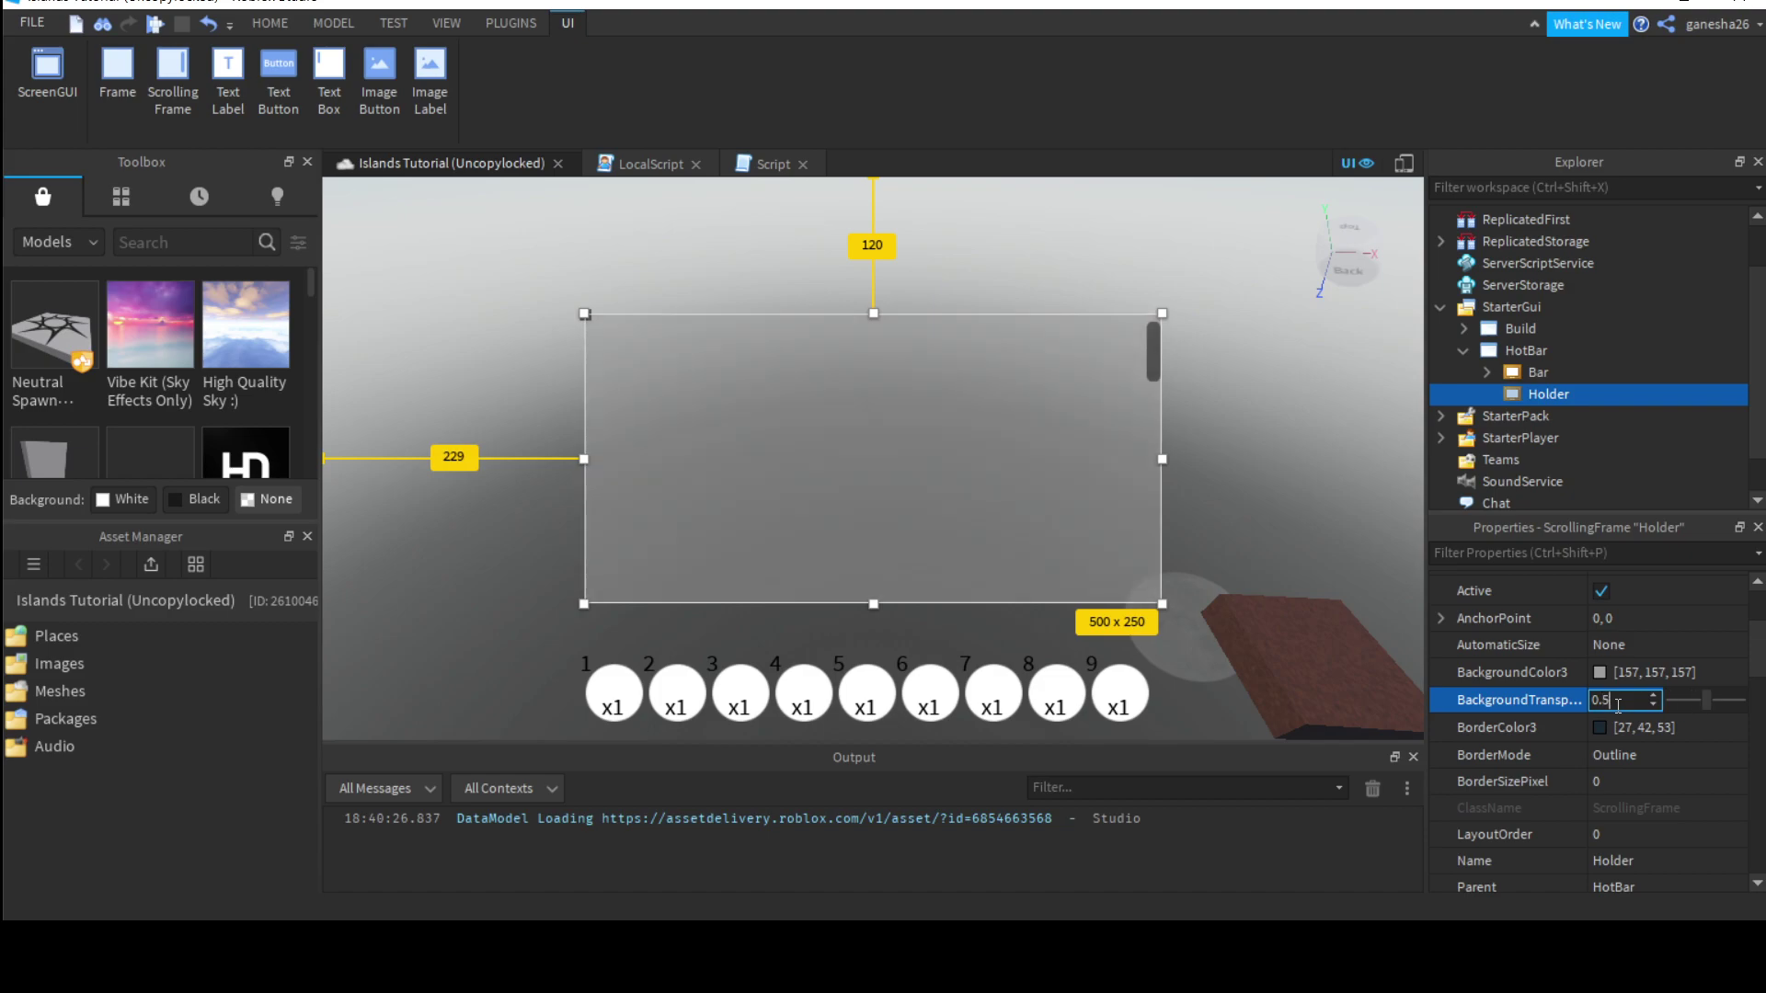
key("BackSpace")
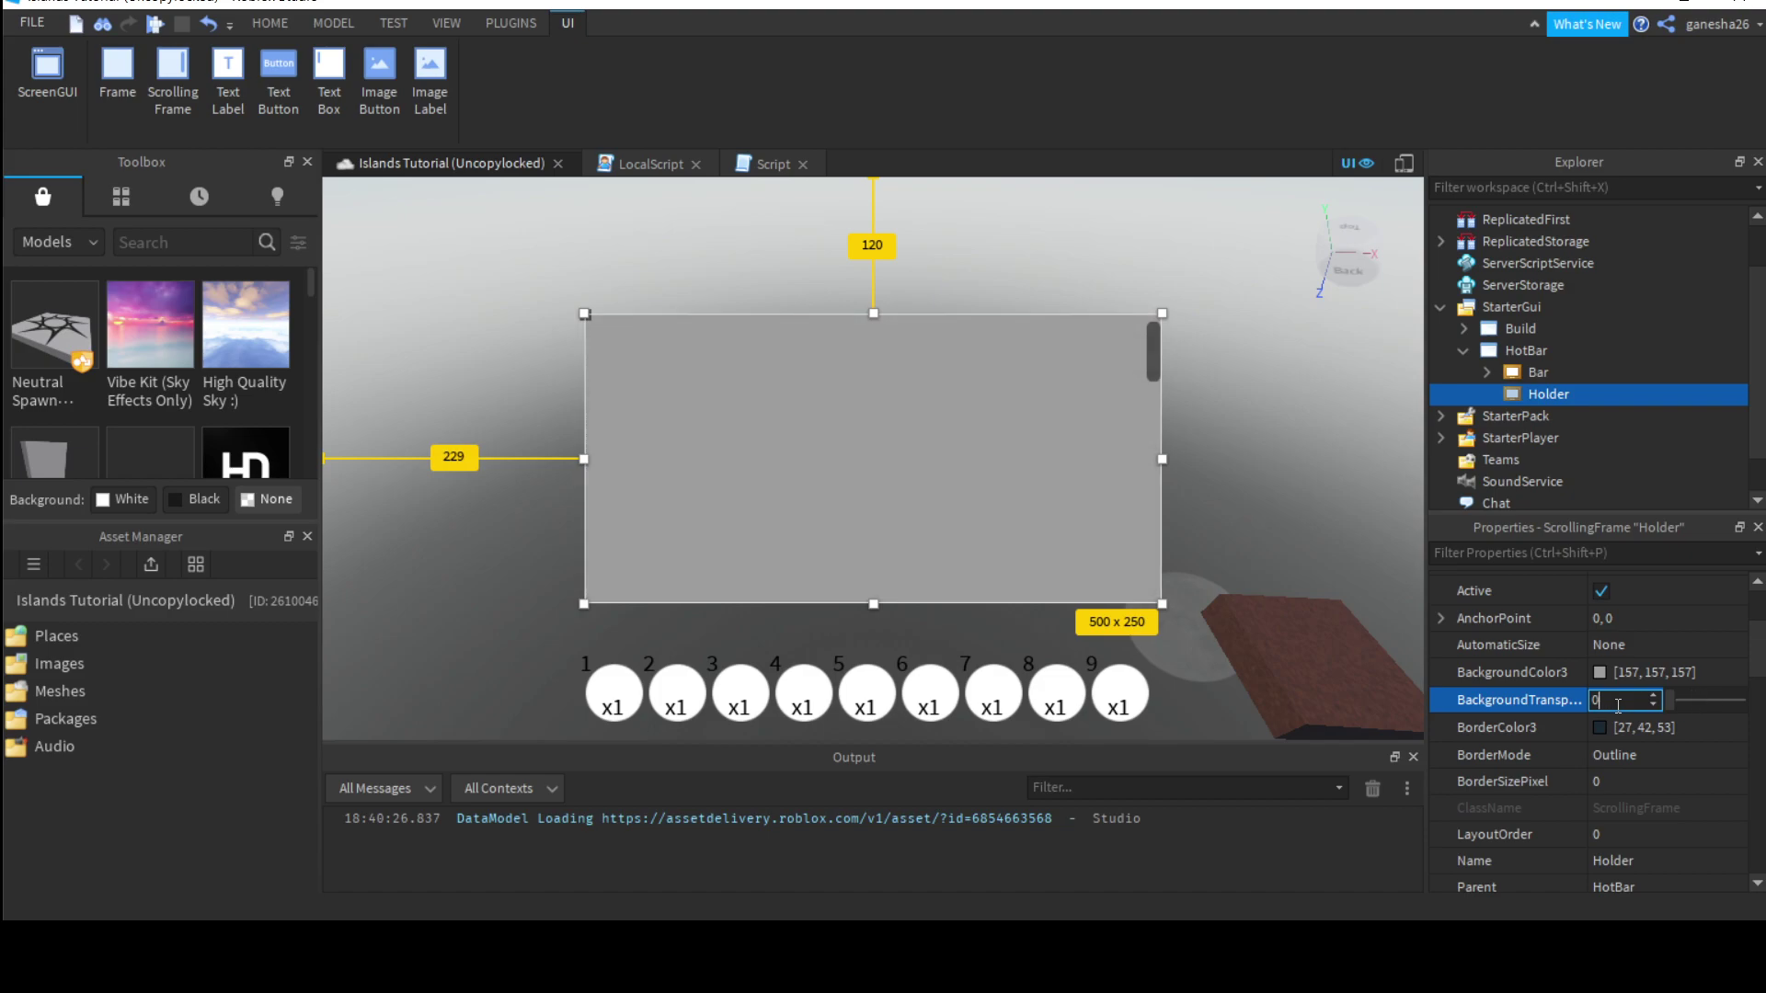
key("Return")
right_click_drag(1245, 493, 1246, 488)
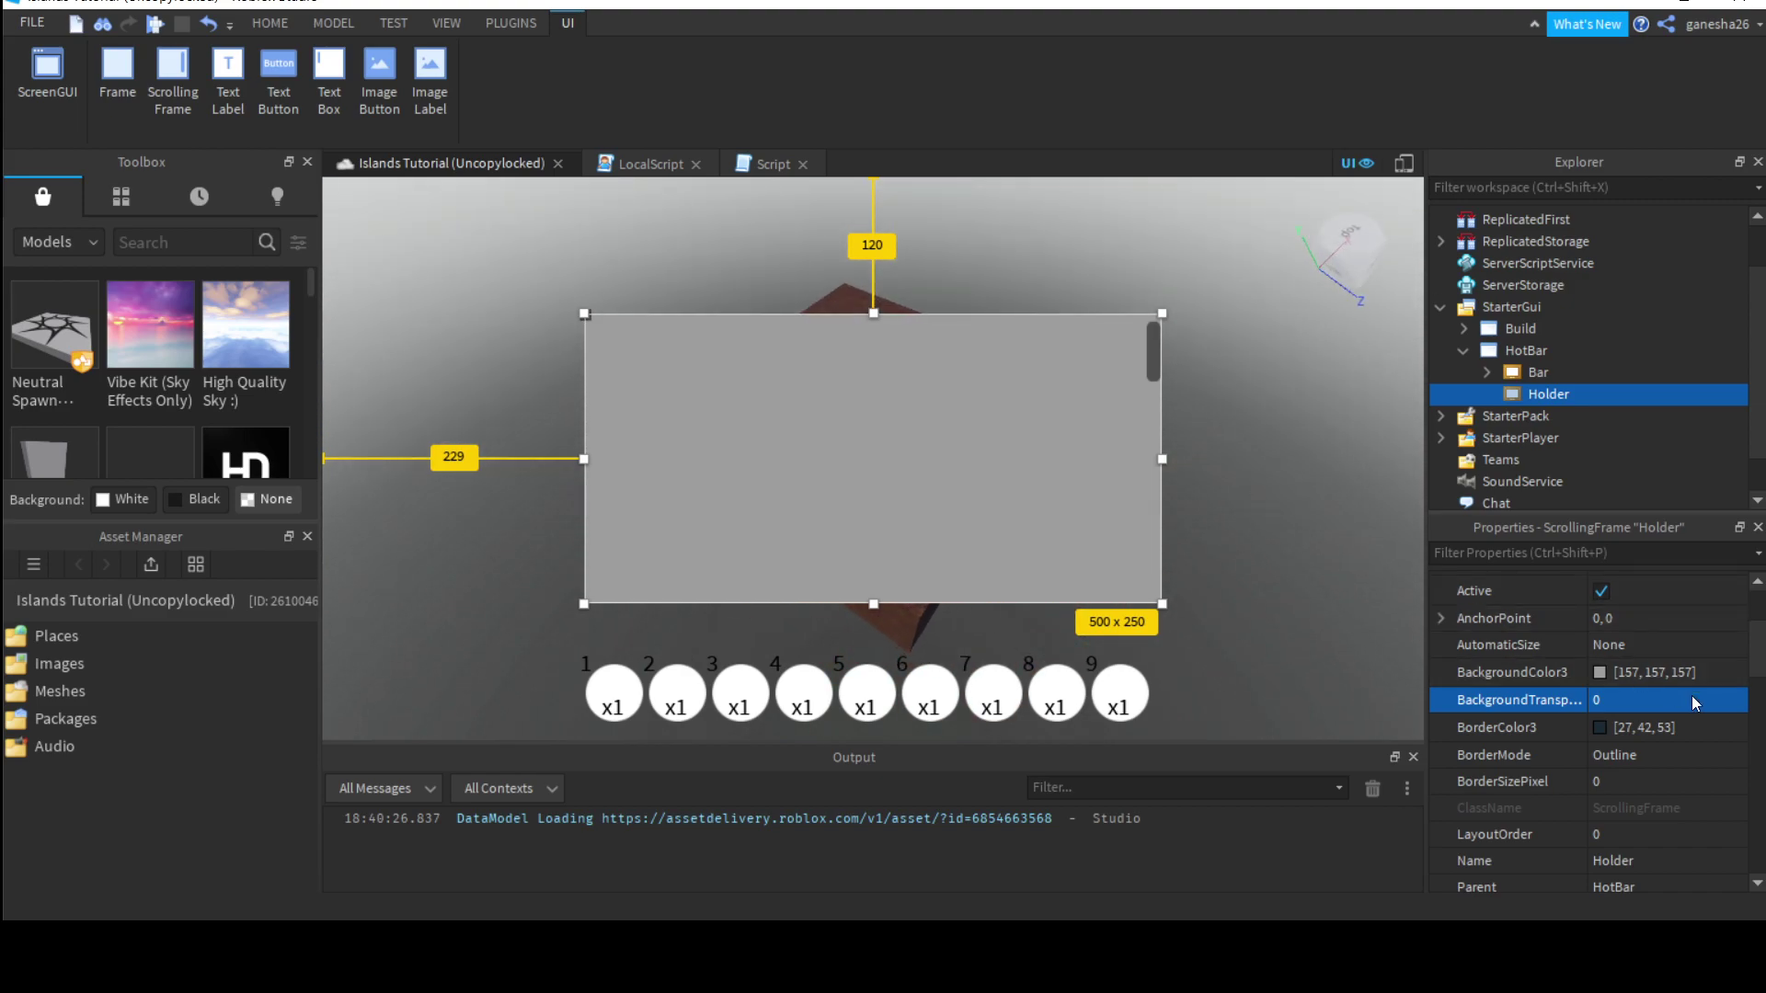
left_click(1628, 699)
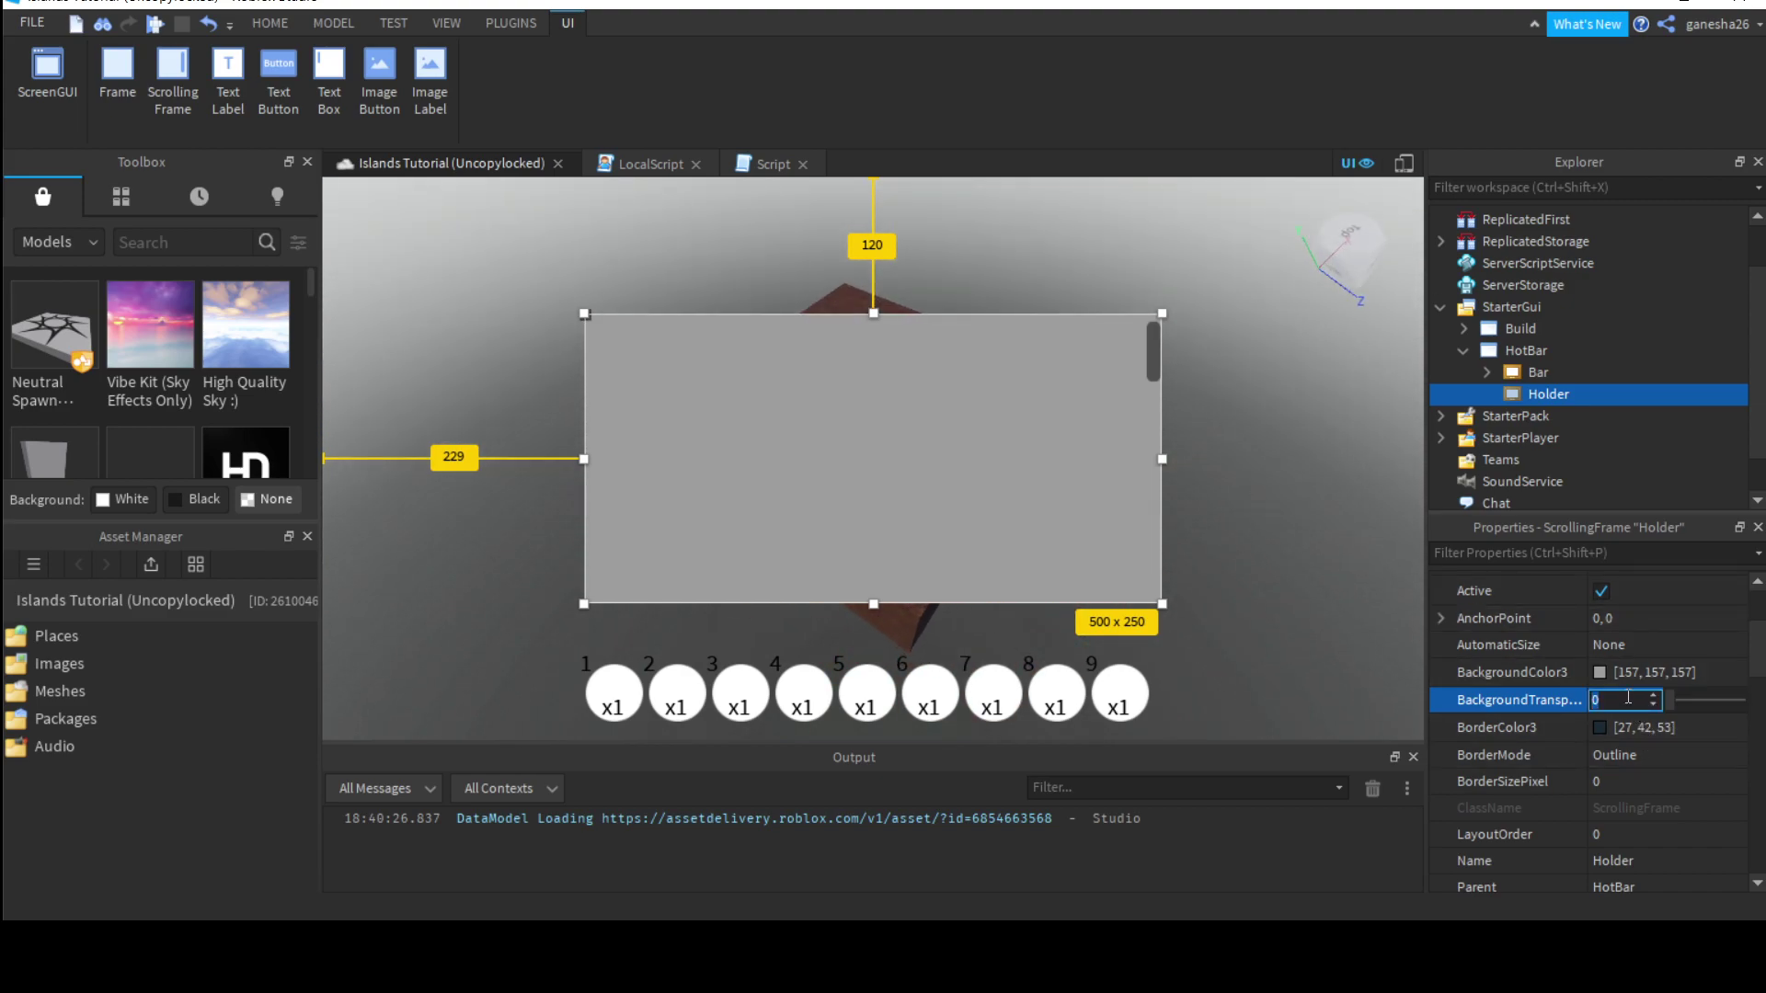
type(".23")
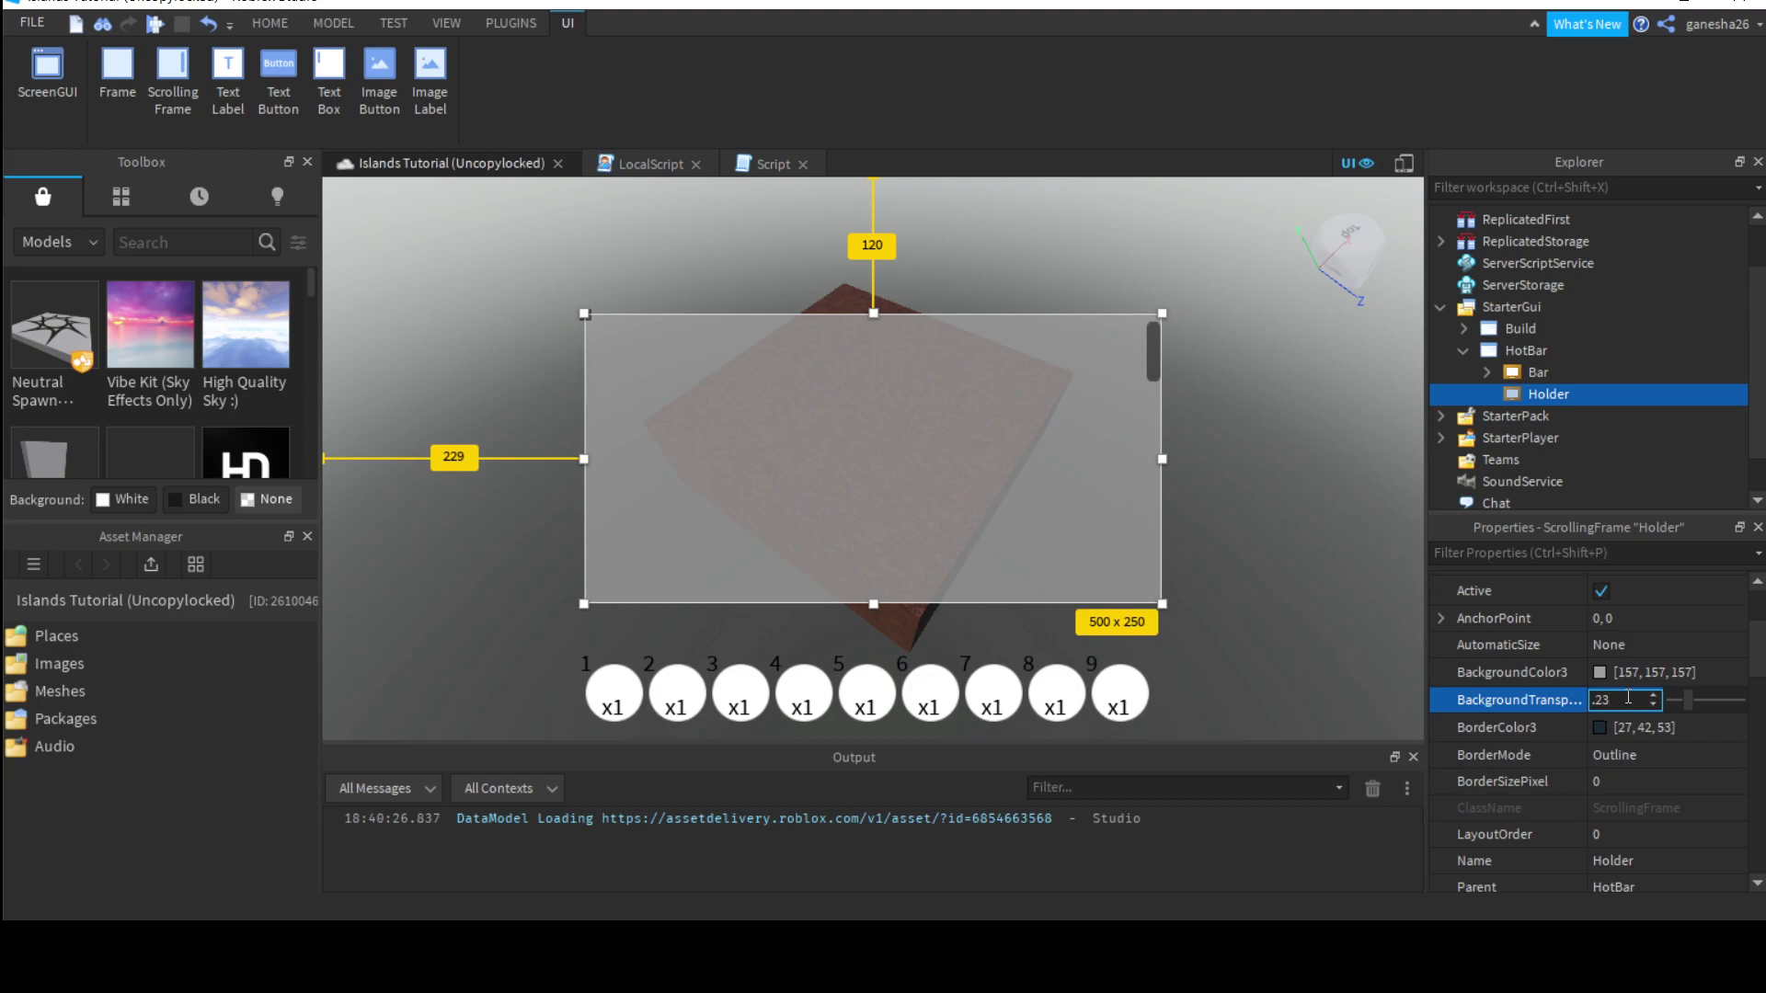
key("BackSpace")
key("BackSpace")
type("12")
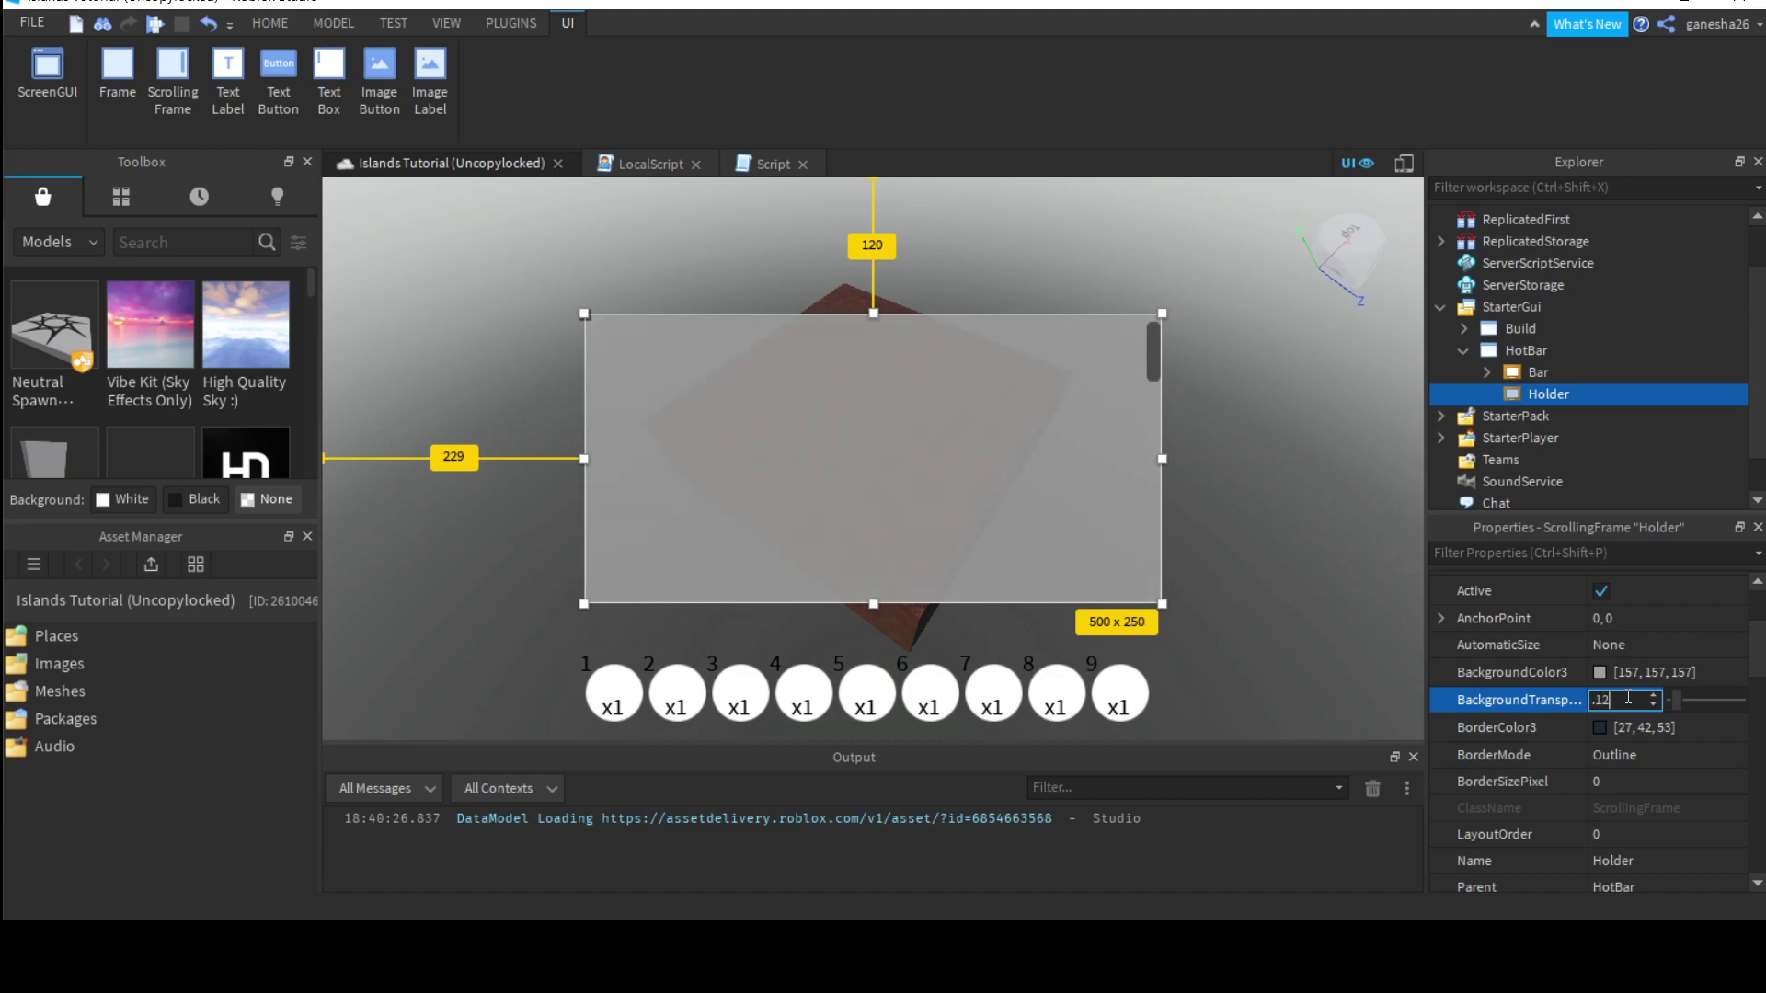
key("BackSpace")
key("BackSpace")
type("2")
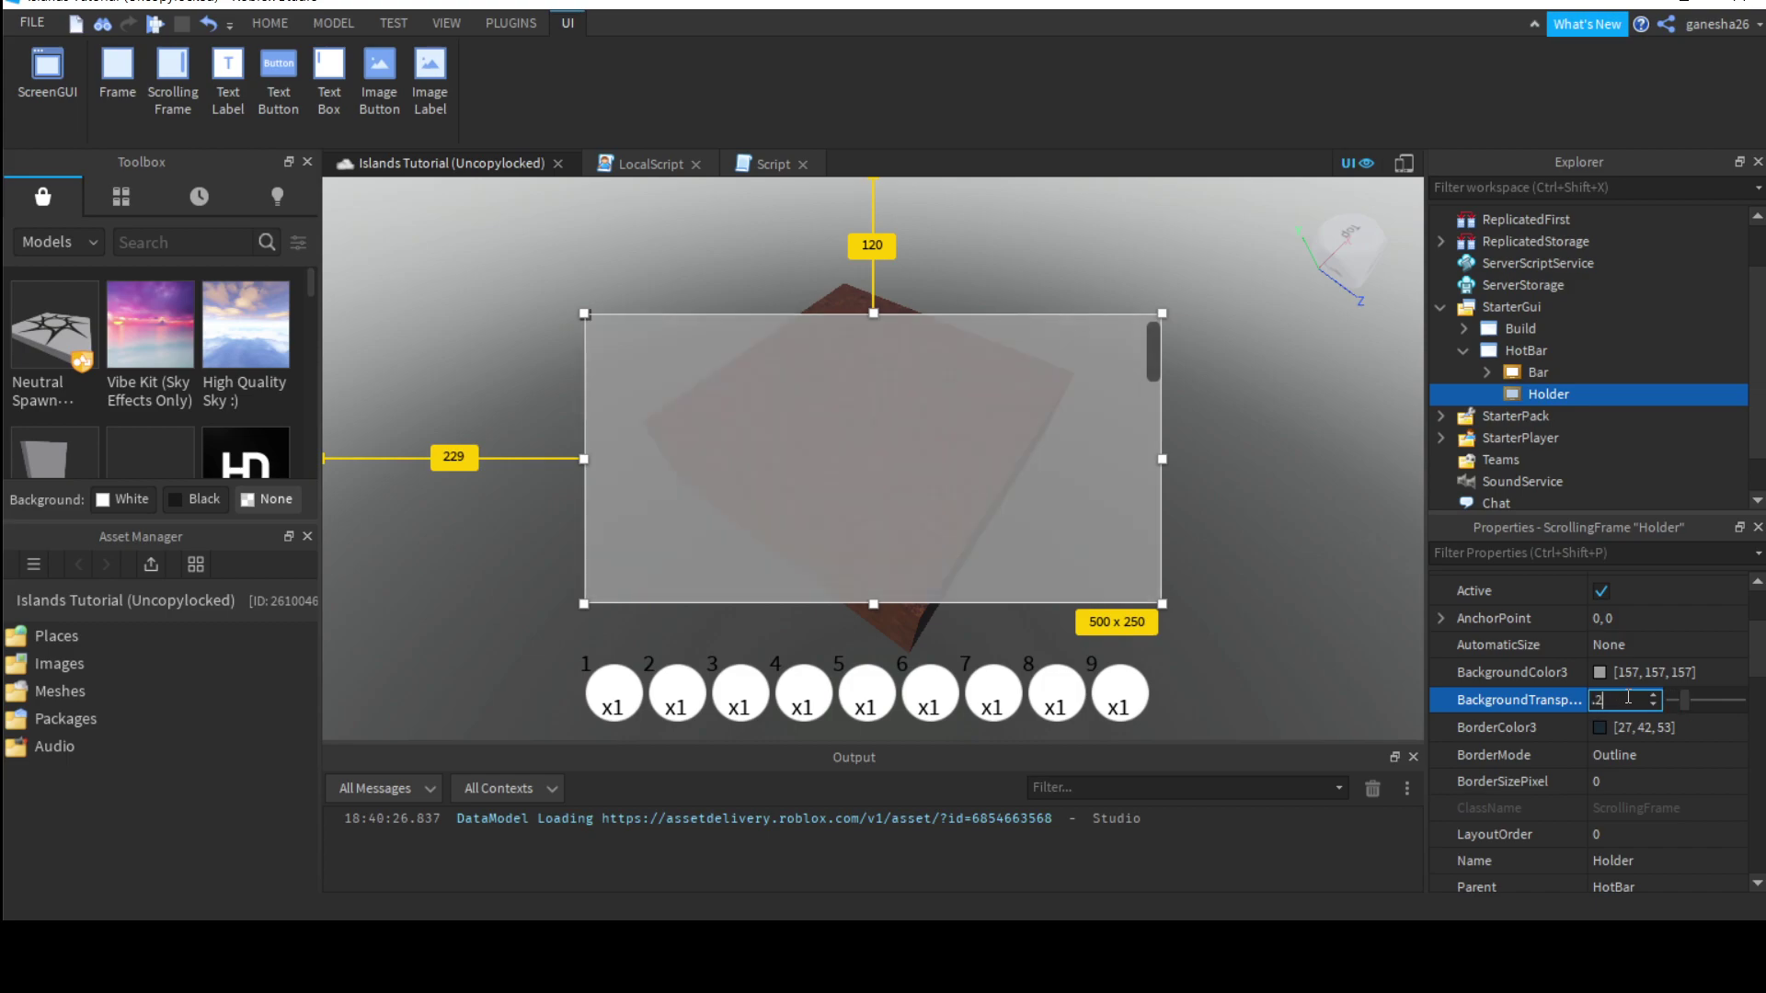
key("Return")
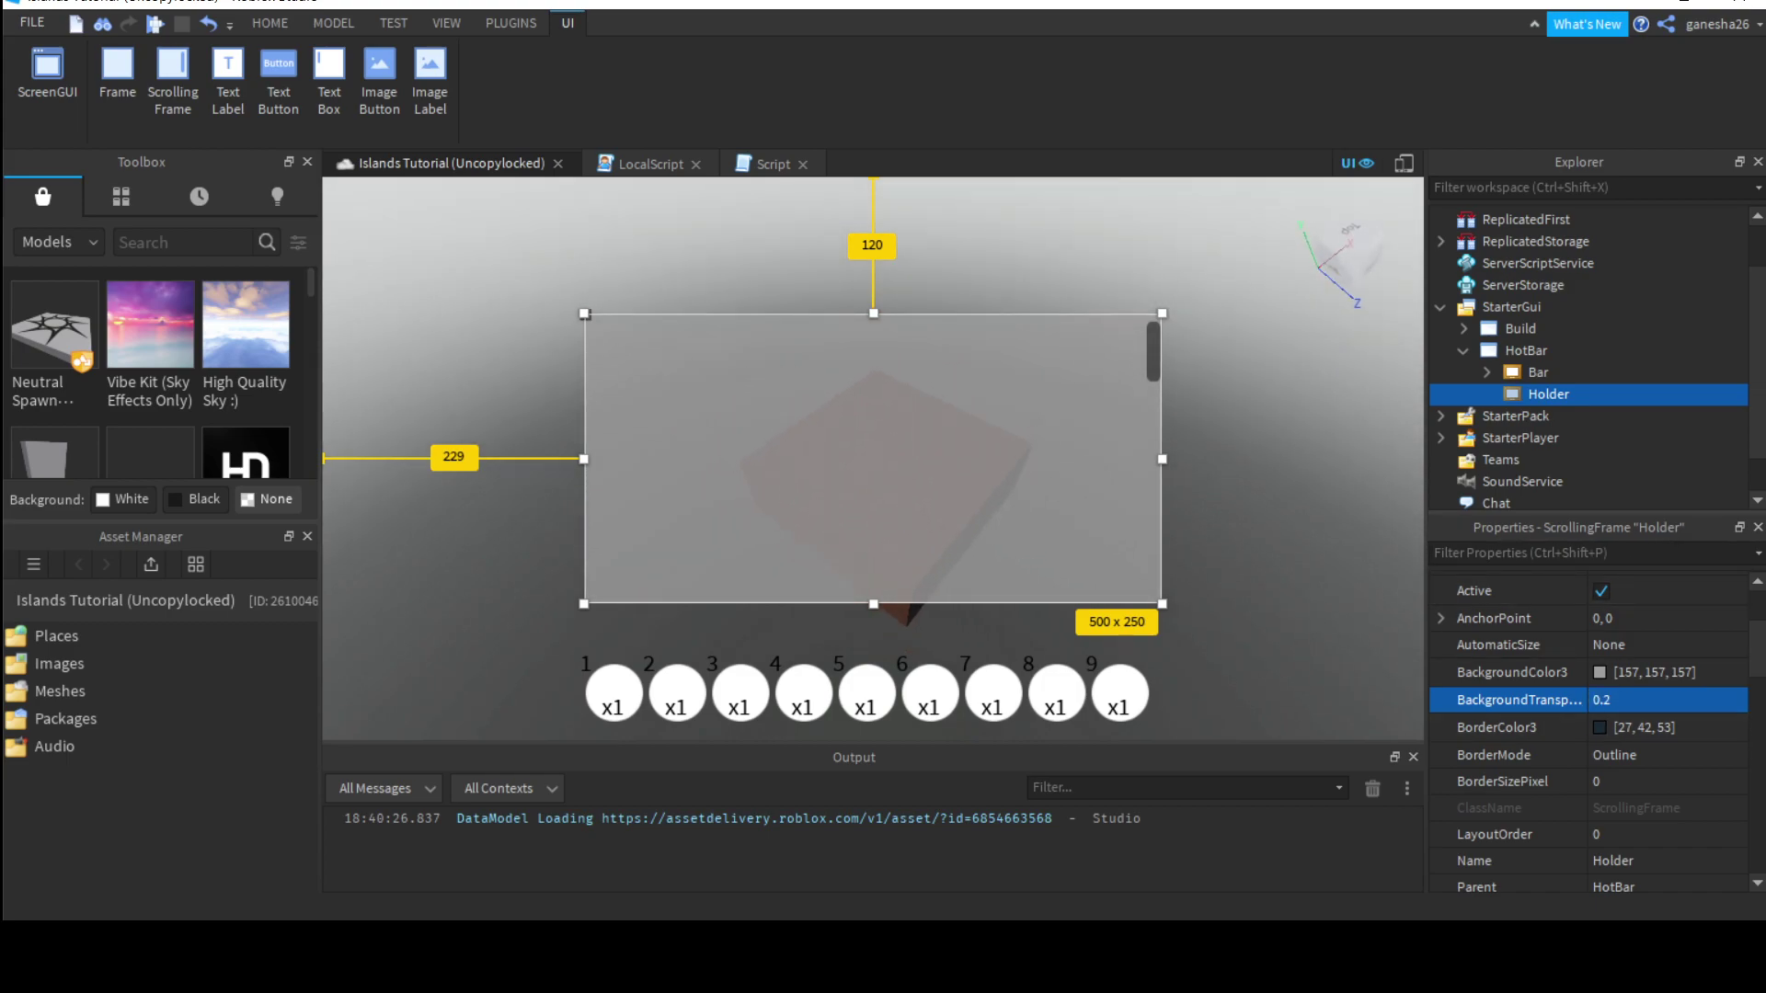
Step: Set Holder's ScrollBarImageTransparency to 1
scroll(1680, 729, "down", 8)
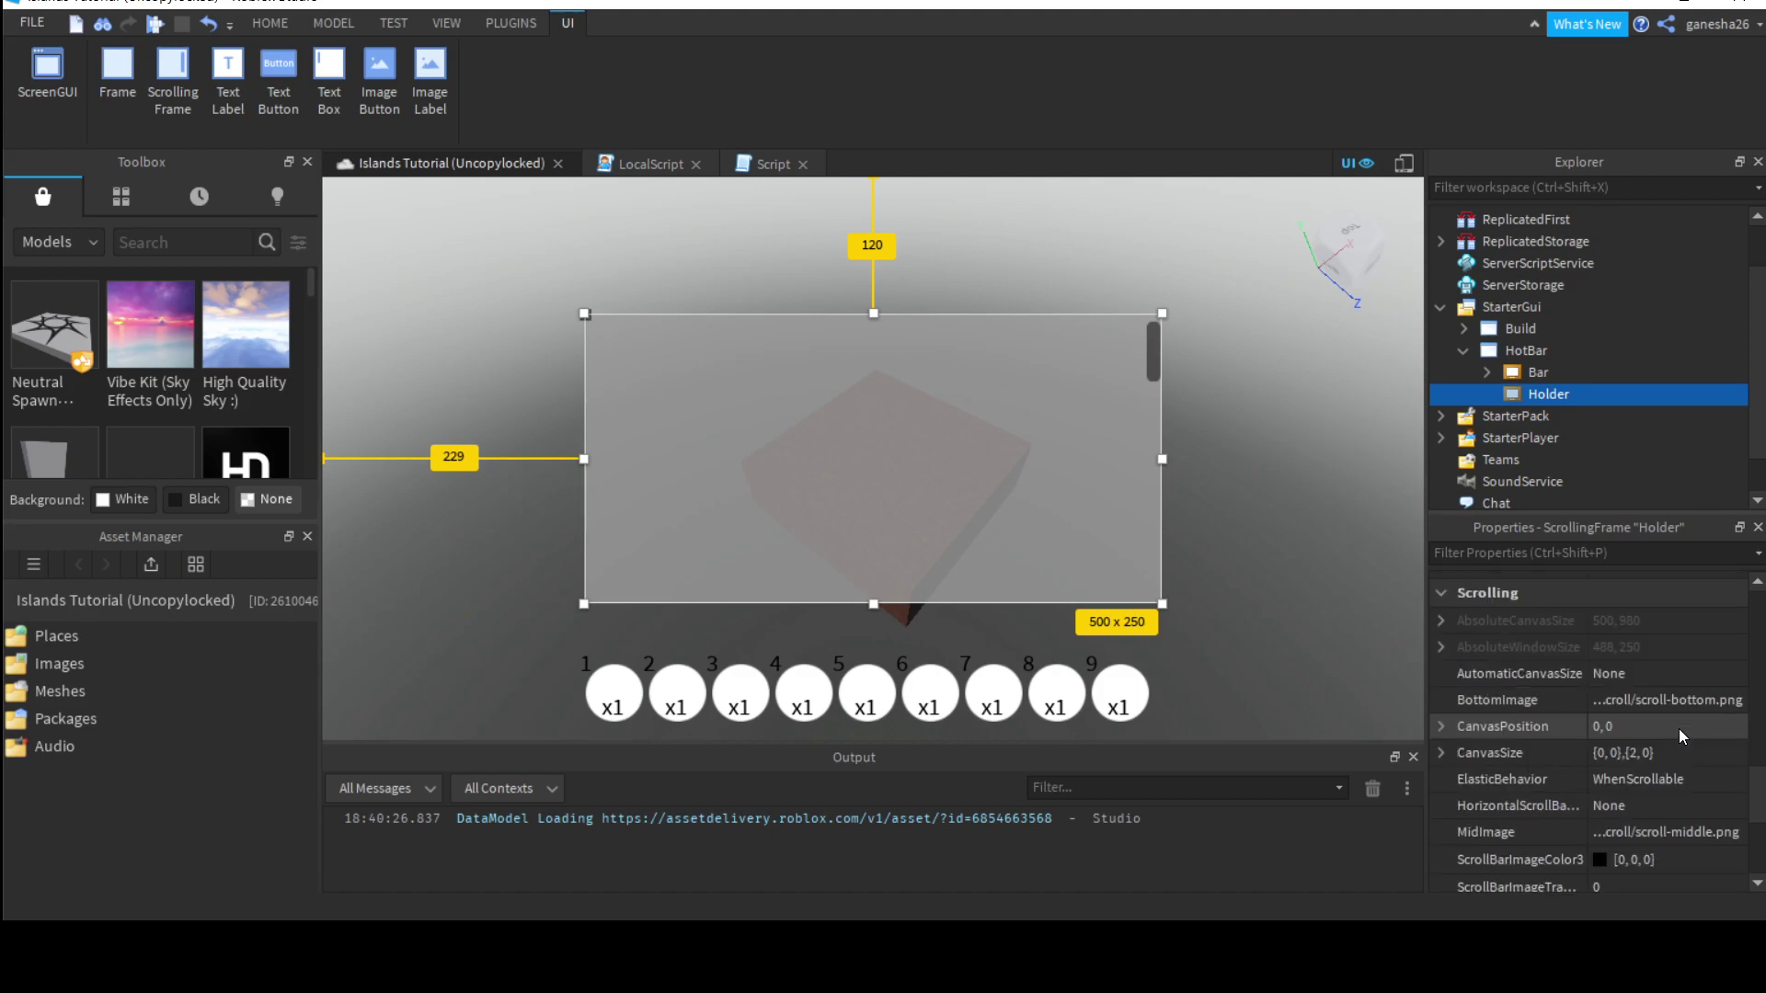
scroll(1680, 734, "down", 1)
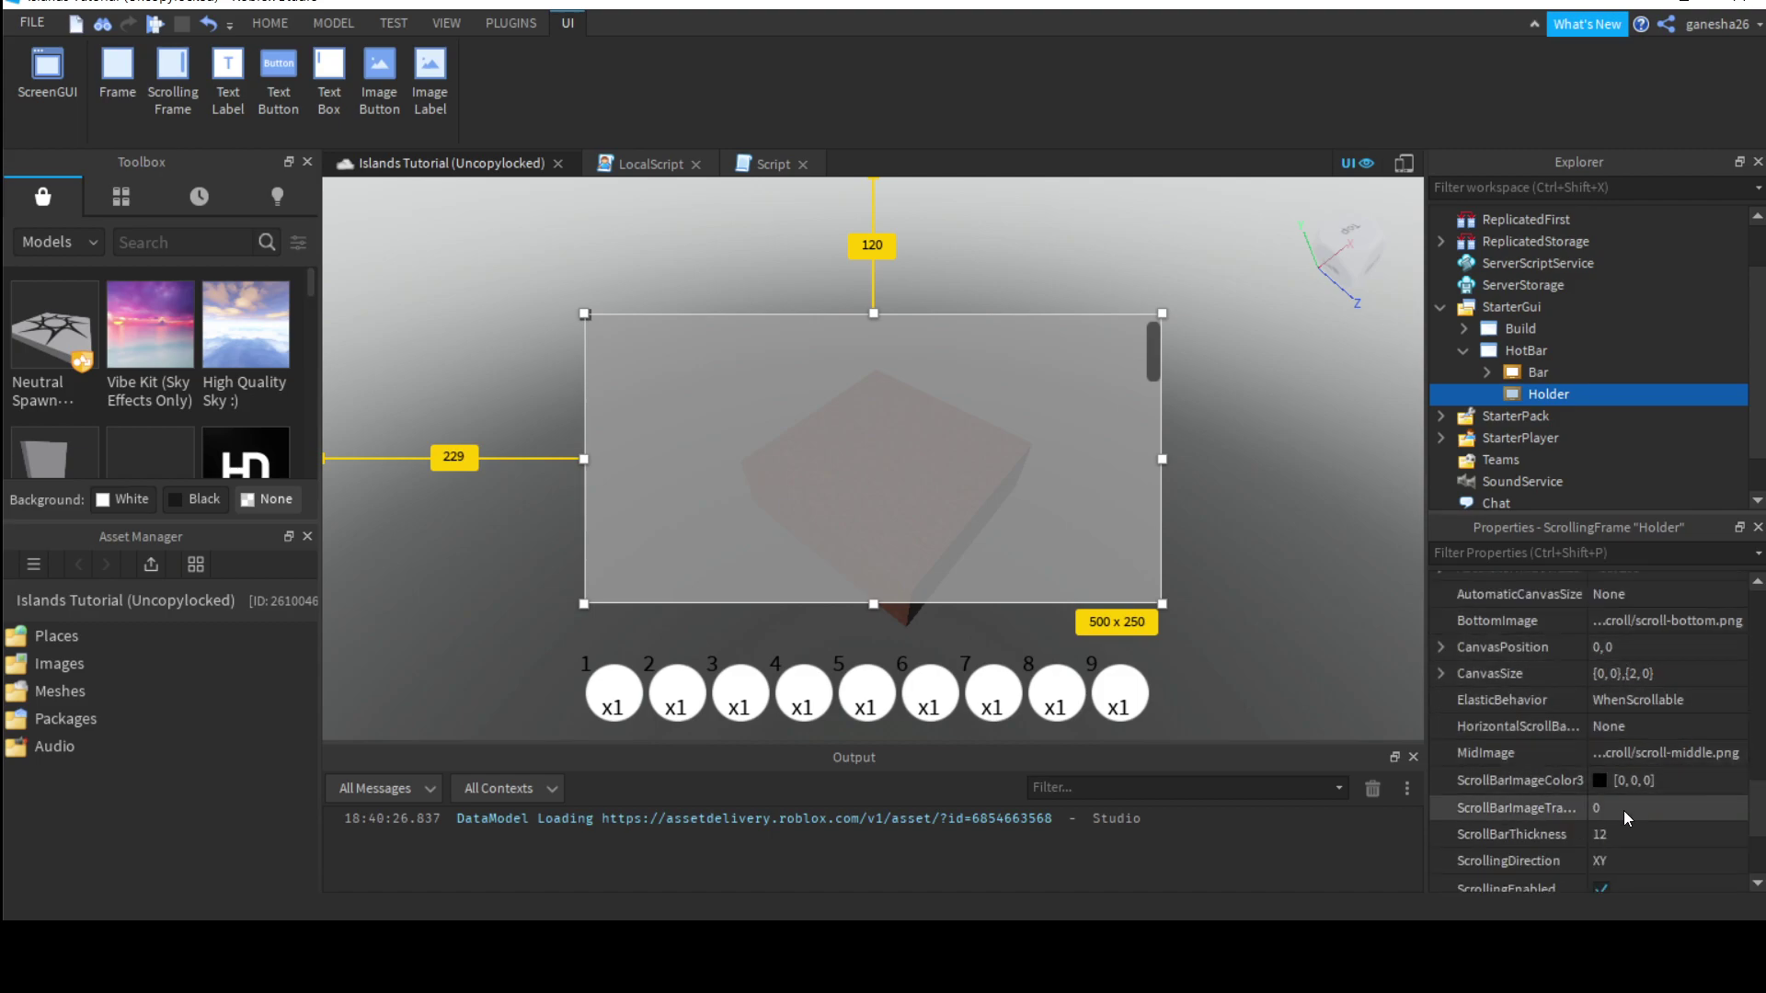
left_click(1623, 835)
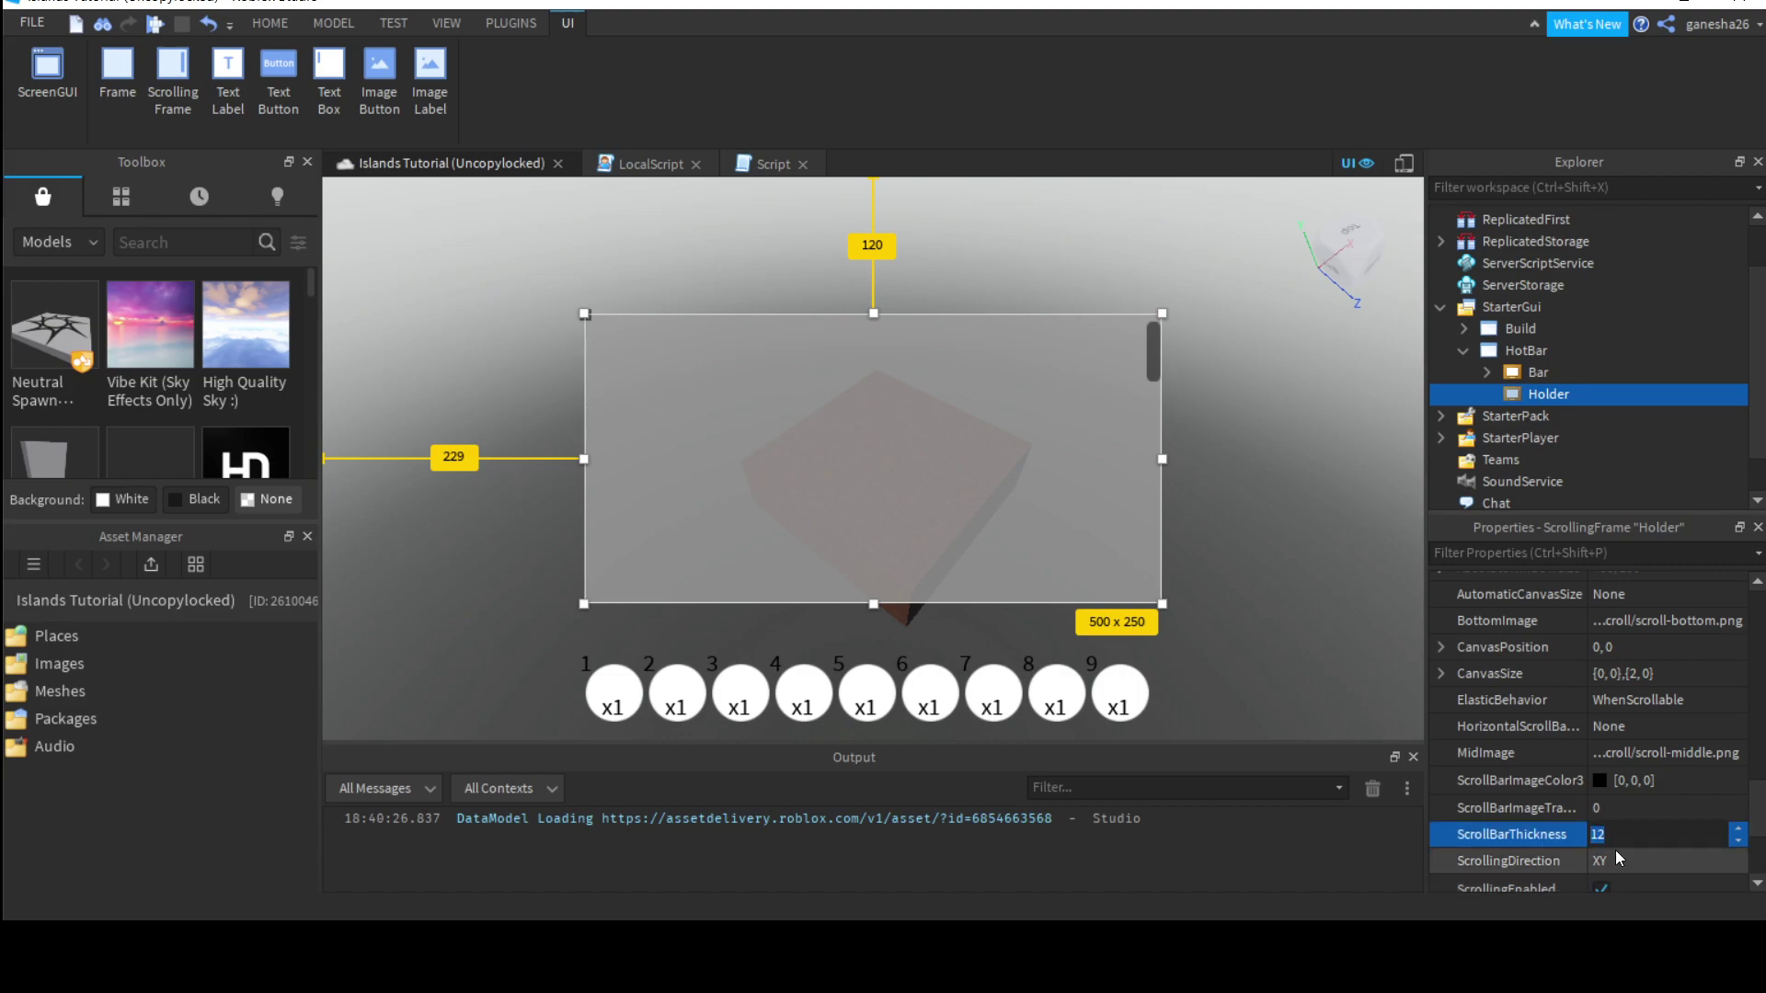
left_click(1614, 815)
type("1")
key("Return")
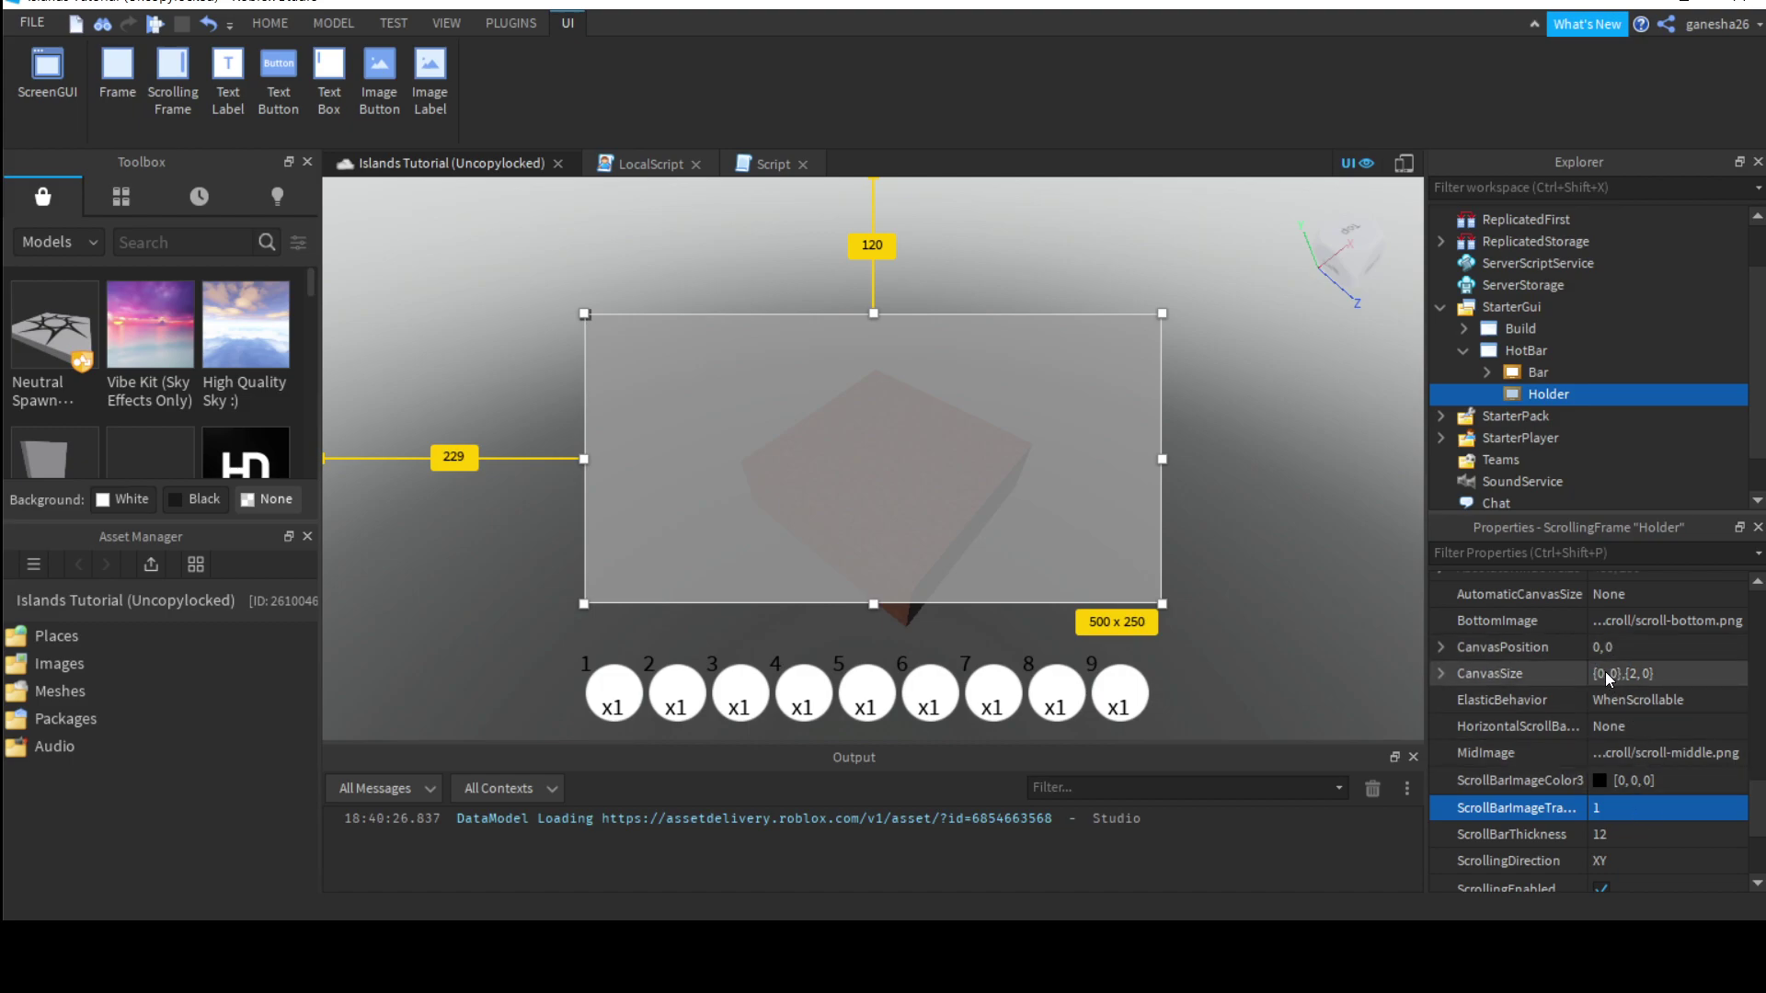
Step: Change Holder's CanvasSize to {0, 0},{5, 0}, with scrollbar transparency briefly reverted to 0
left_click(1635, 673)
double_click(1635, 673)
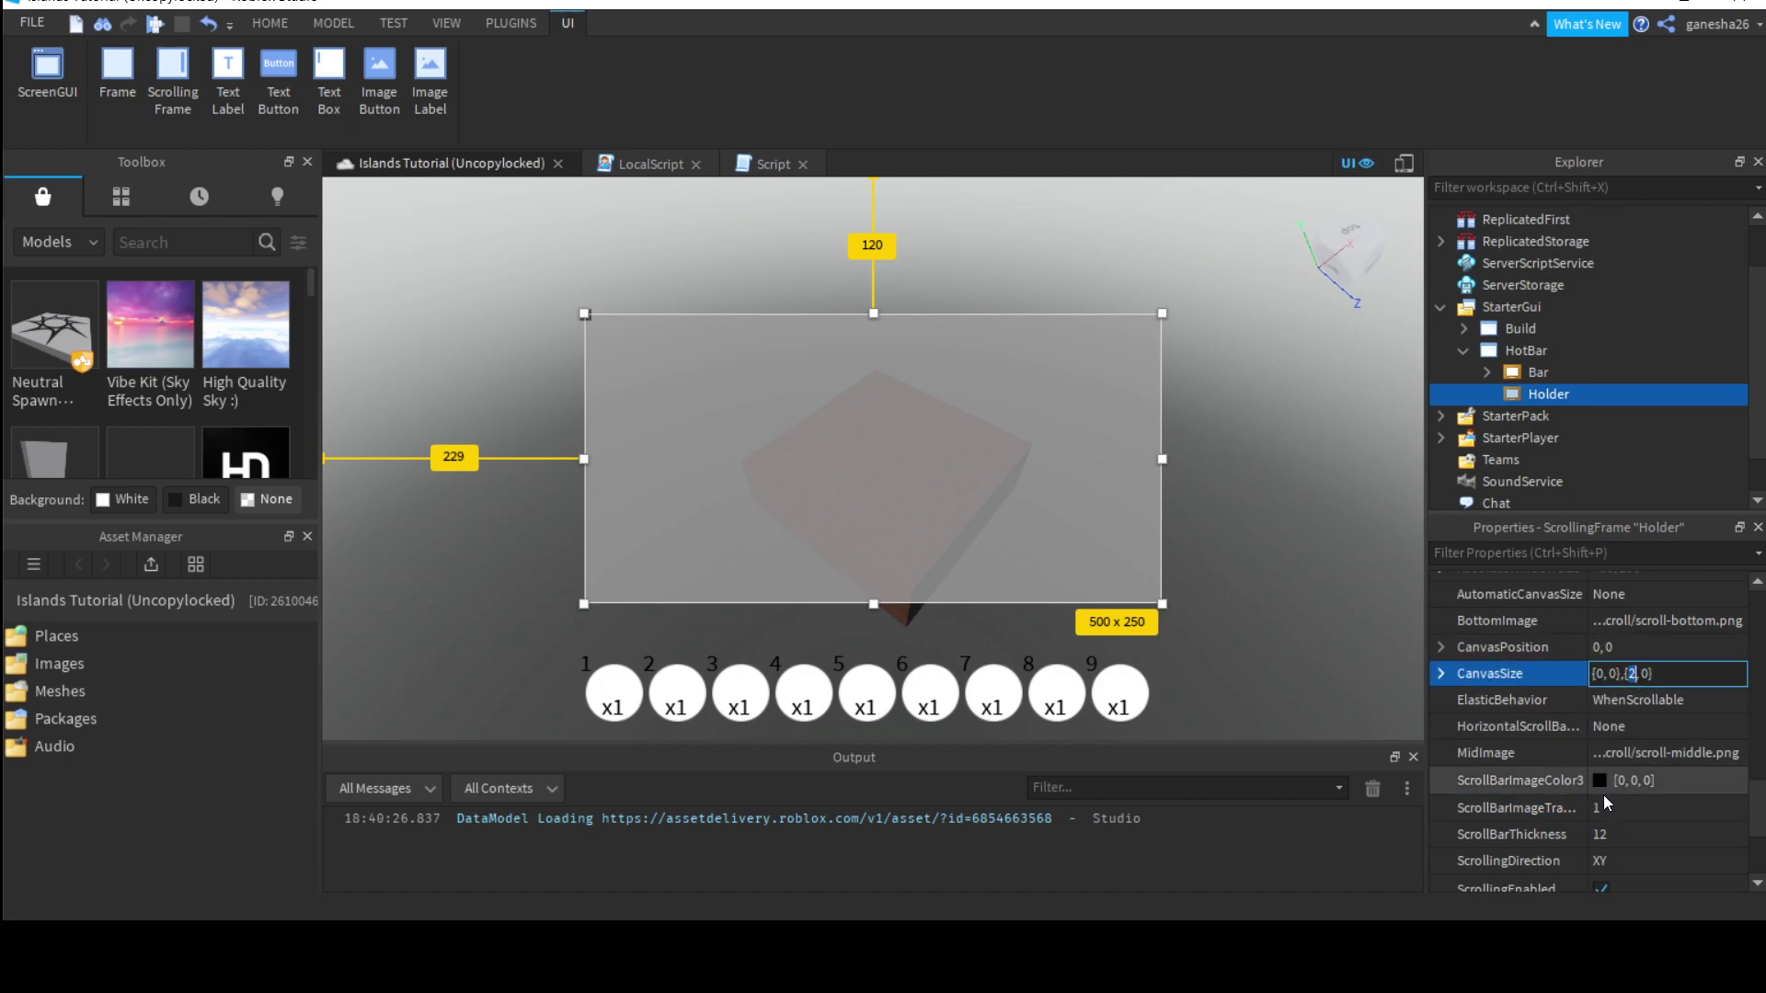
left_click(1610, 807)
key("Return")
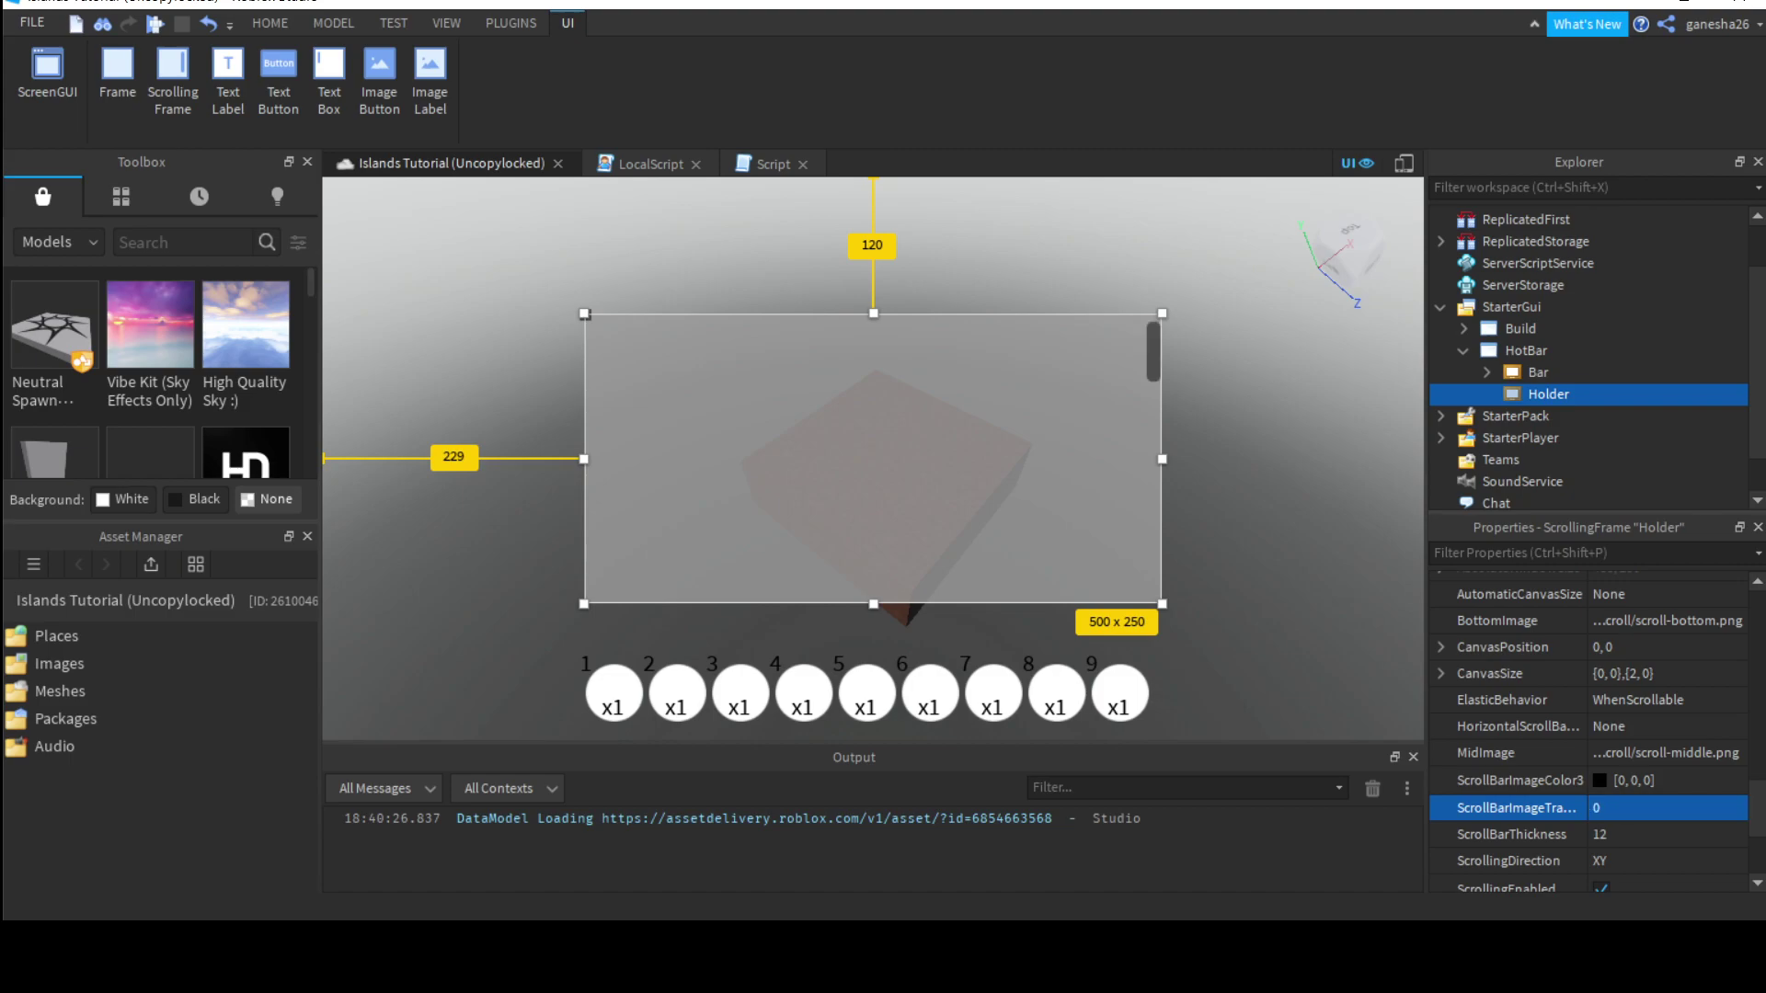
left_click(1628, 673)
double_click(1628, 674)
left_click(1635, 673)
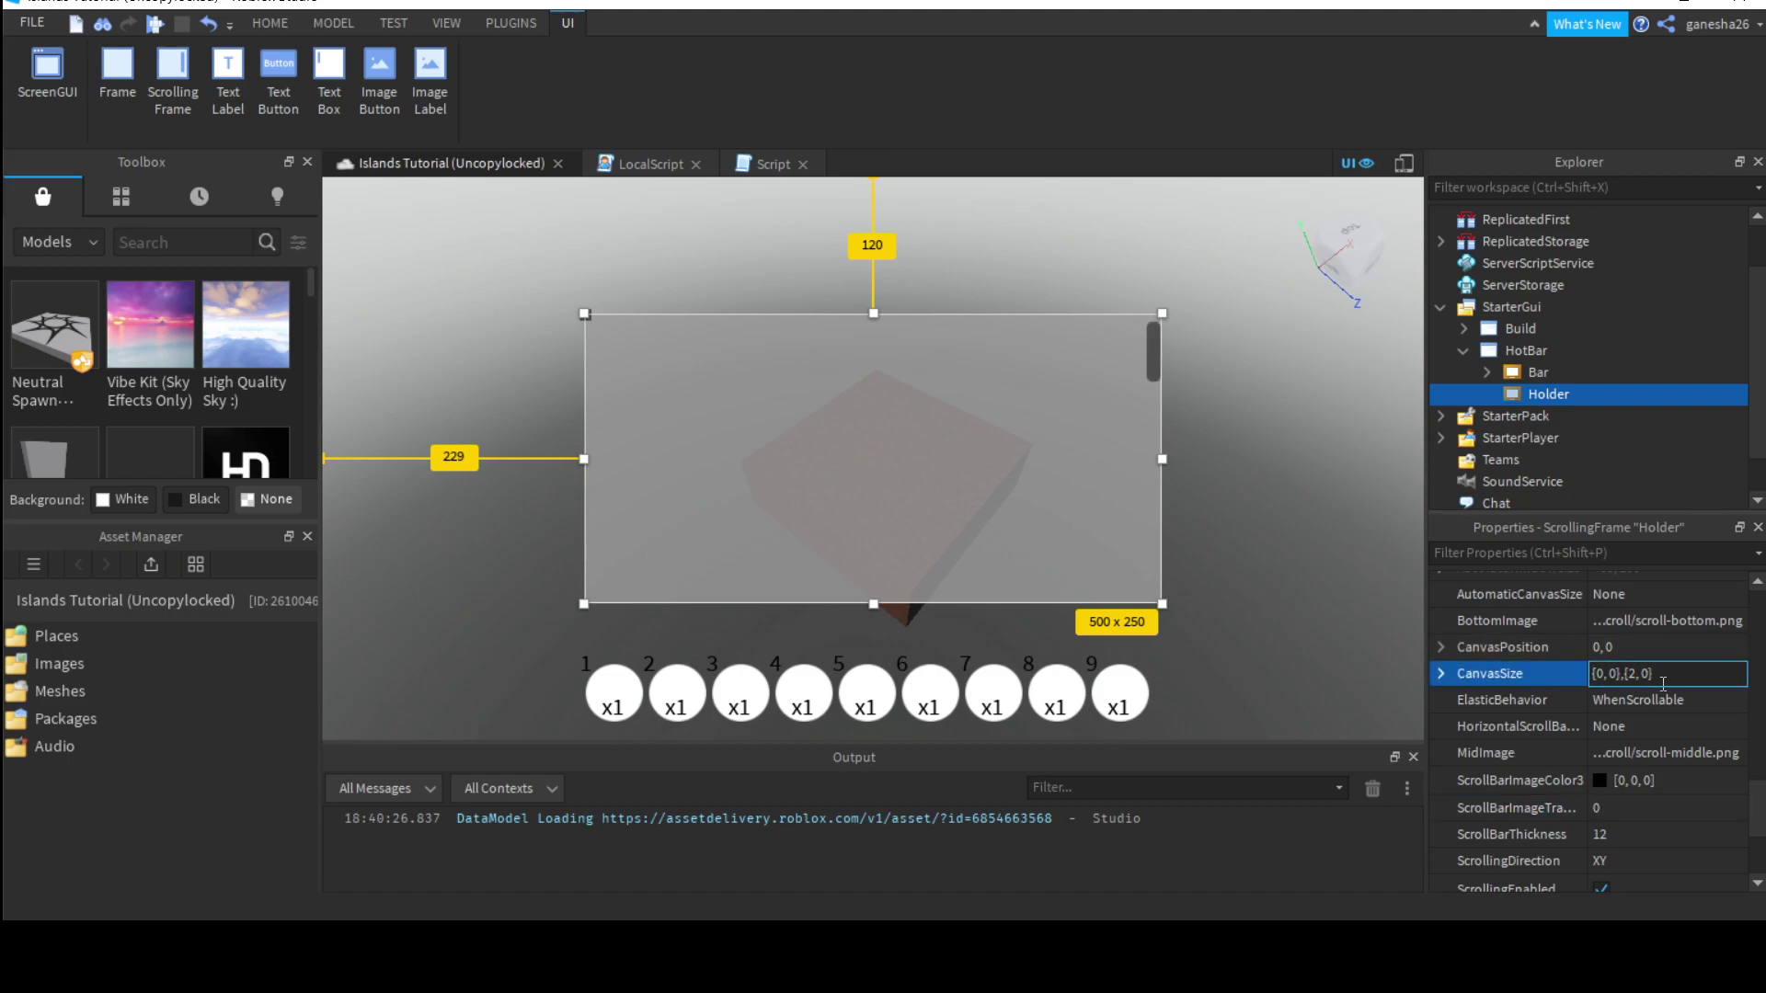
key("BackSpace")
type("5")
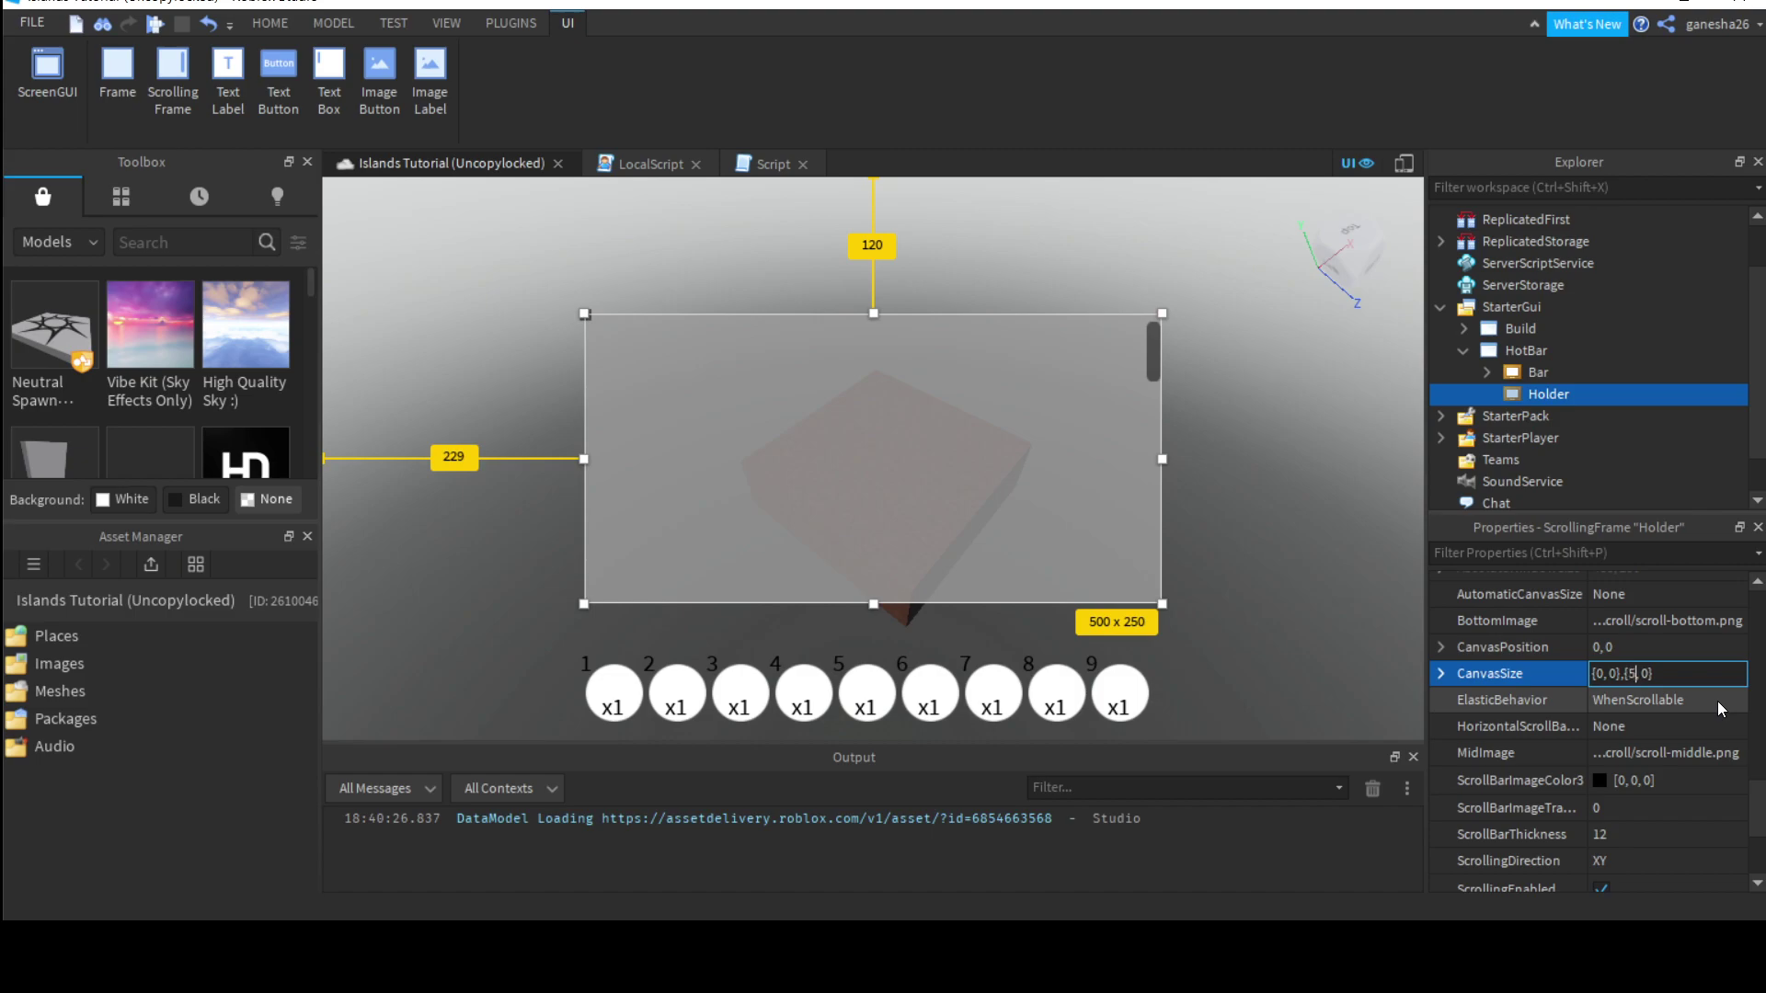
key("Return")
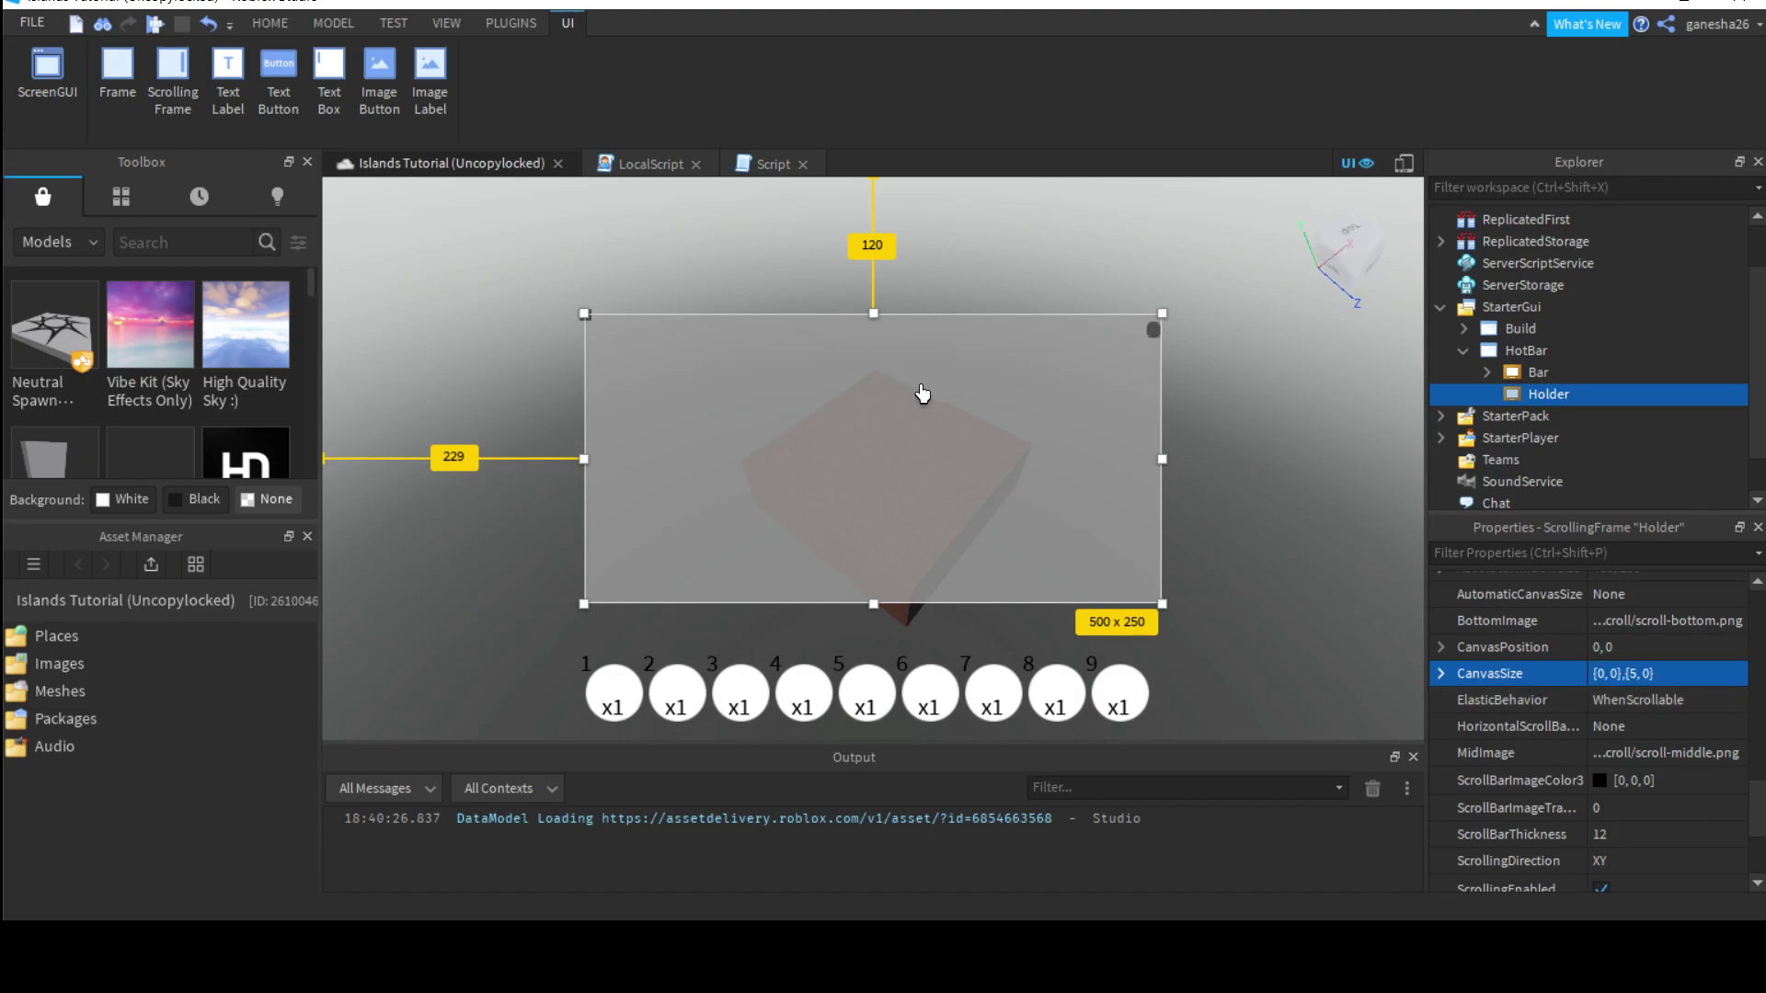
Step: Edit ScrollBarImageTransparency again so the scrollbar is hidden
scroll(923, 394, "down", 10)
scroll(923, 394, "up", 6)
scroll(929, 406, "up", 4)
mouse_move(1582, 398)
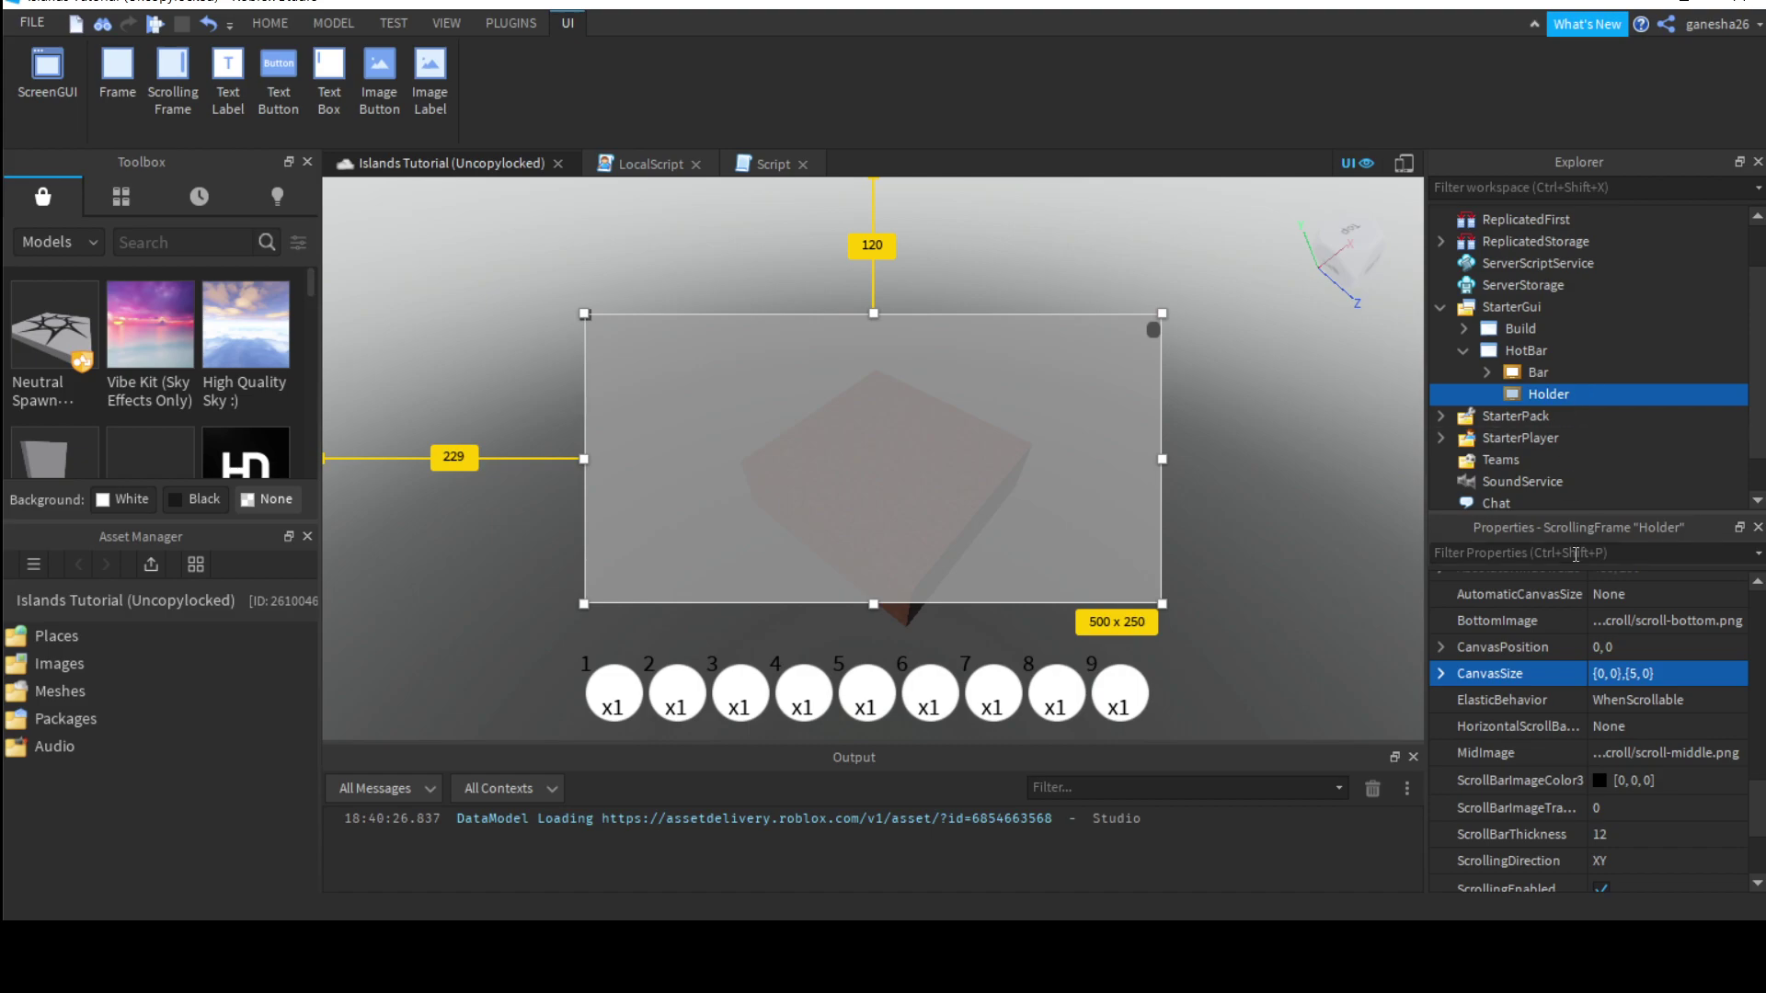
left_click(1610, 809)
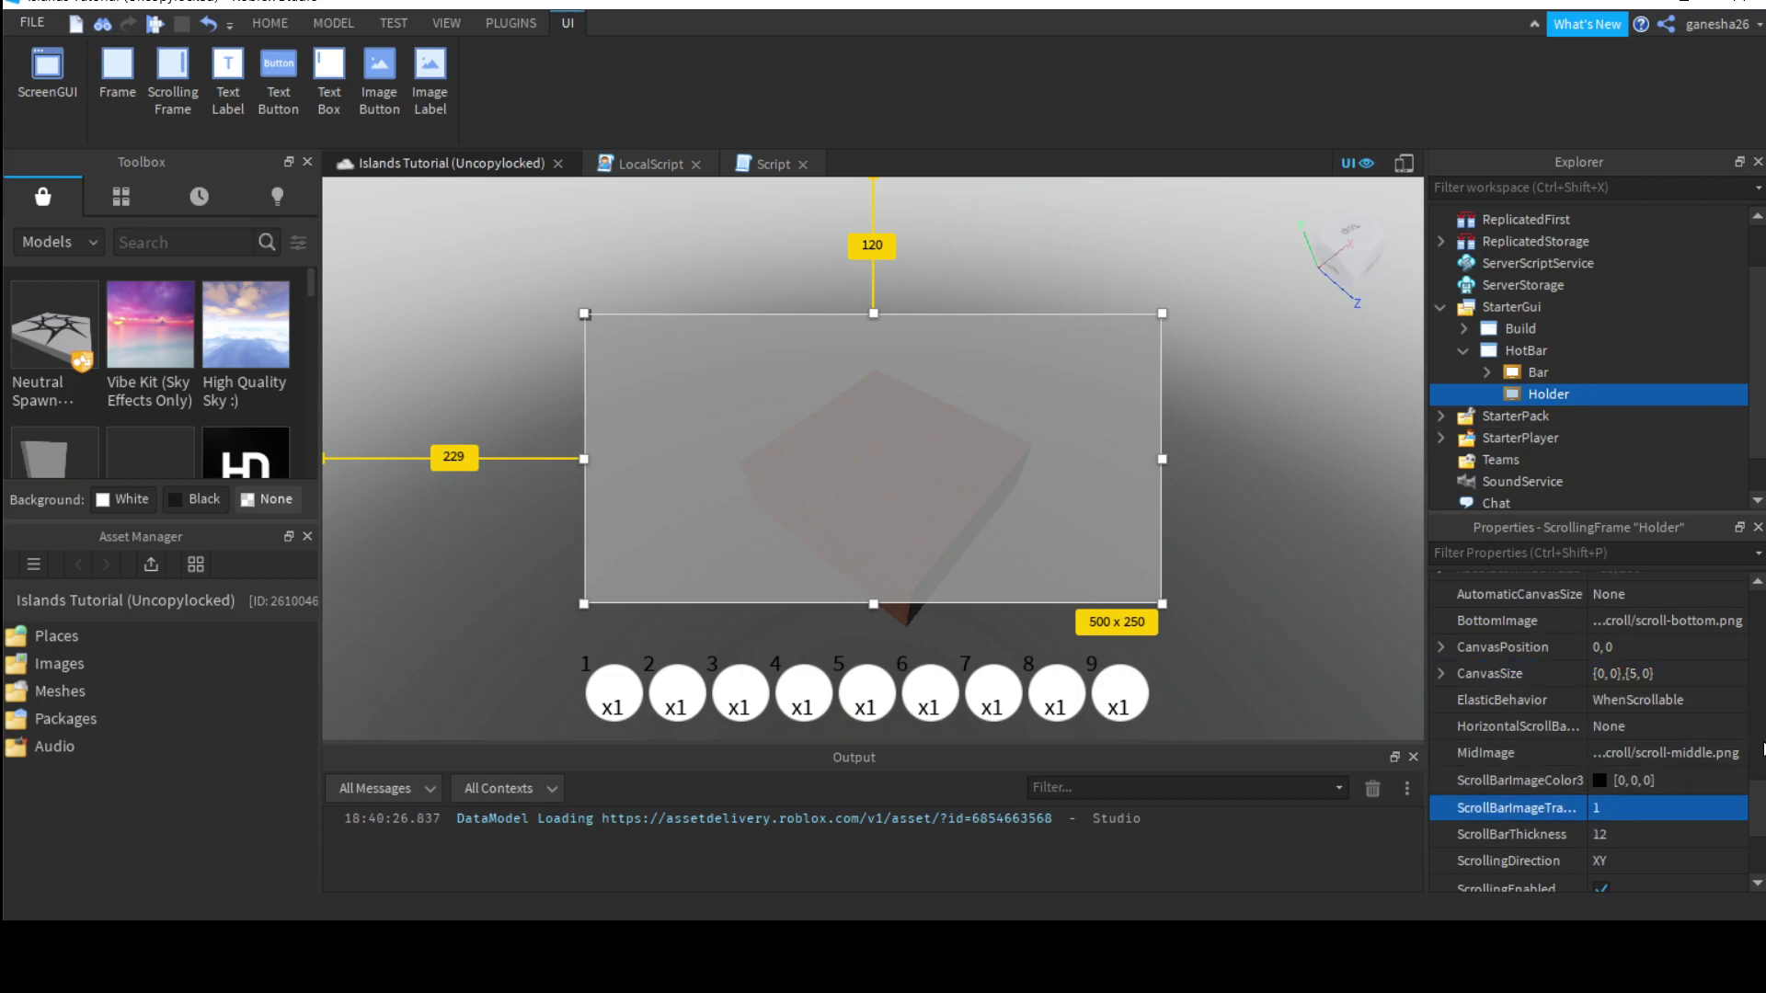
Step: Insert an ImageButton into Holder and shrink it to 40 x 35
mouse_move(1586, 396)
left_click(1549, 419)
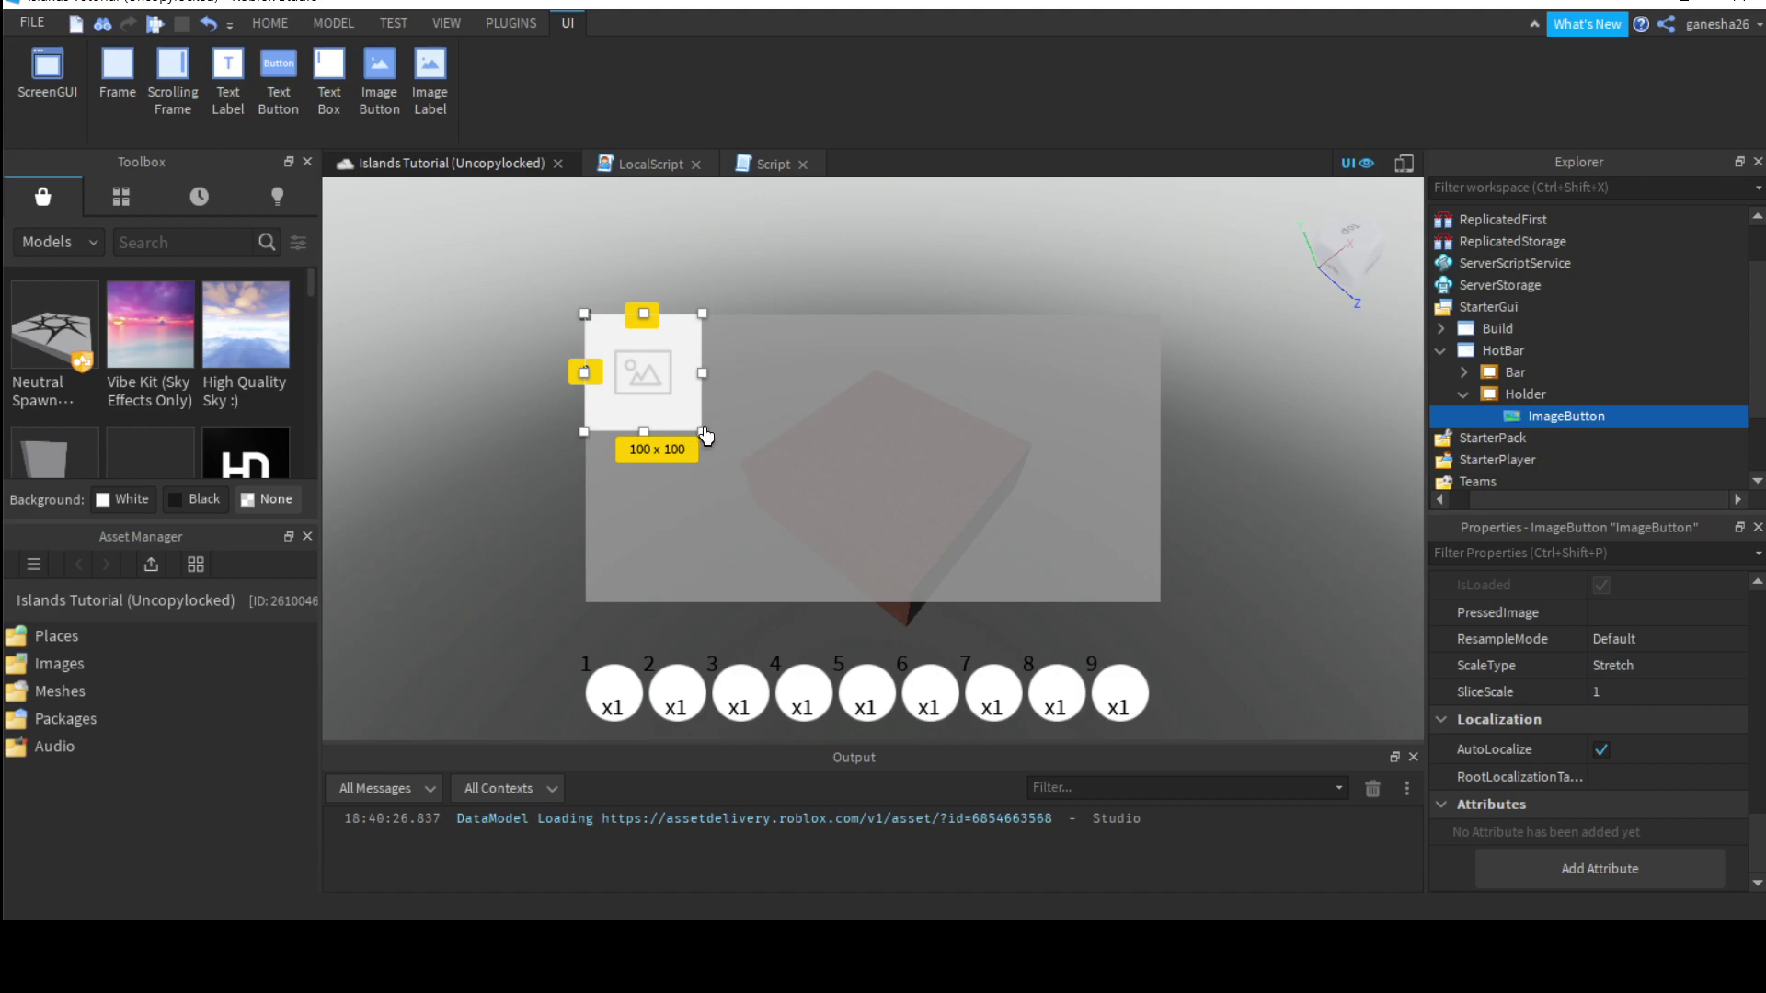
left_click_drag(702, 430, 634, 356)
scroll(1657, 704, "up", 3)
scroll(1651, 685, "up", 5)
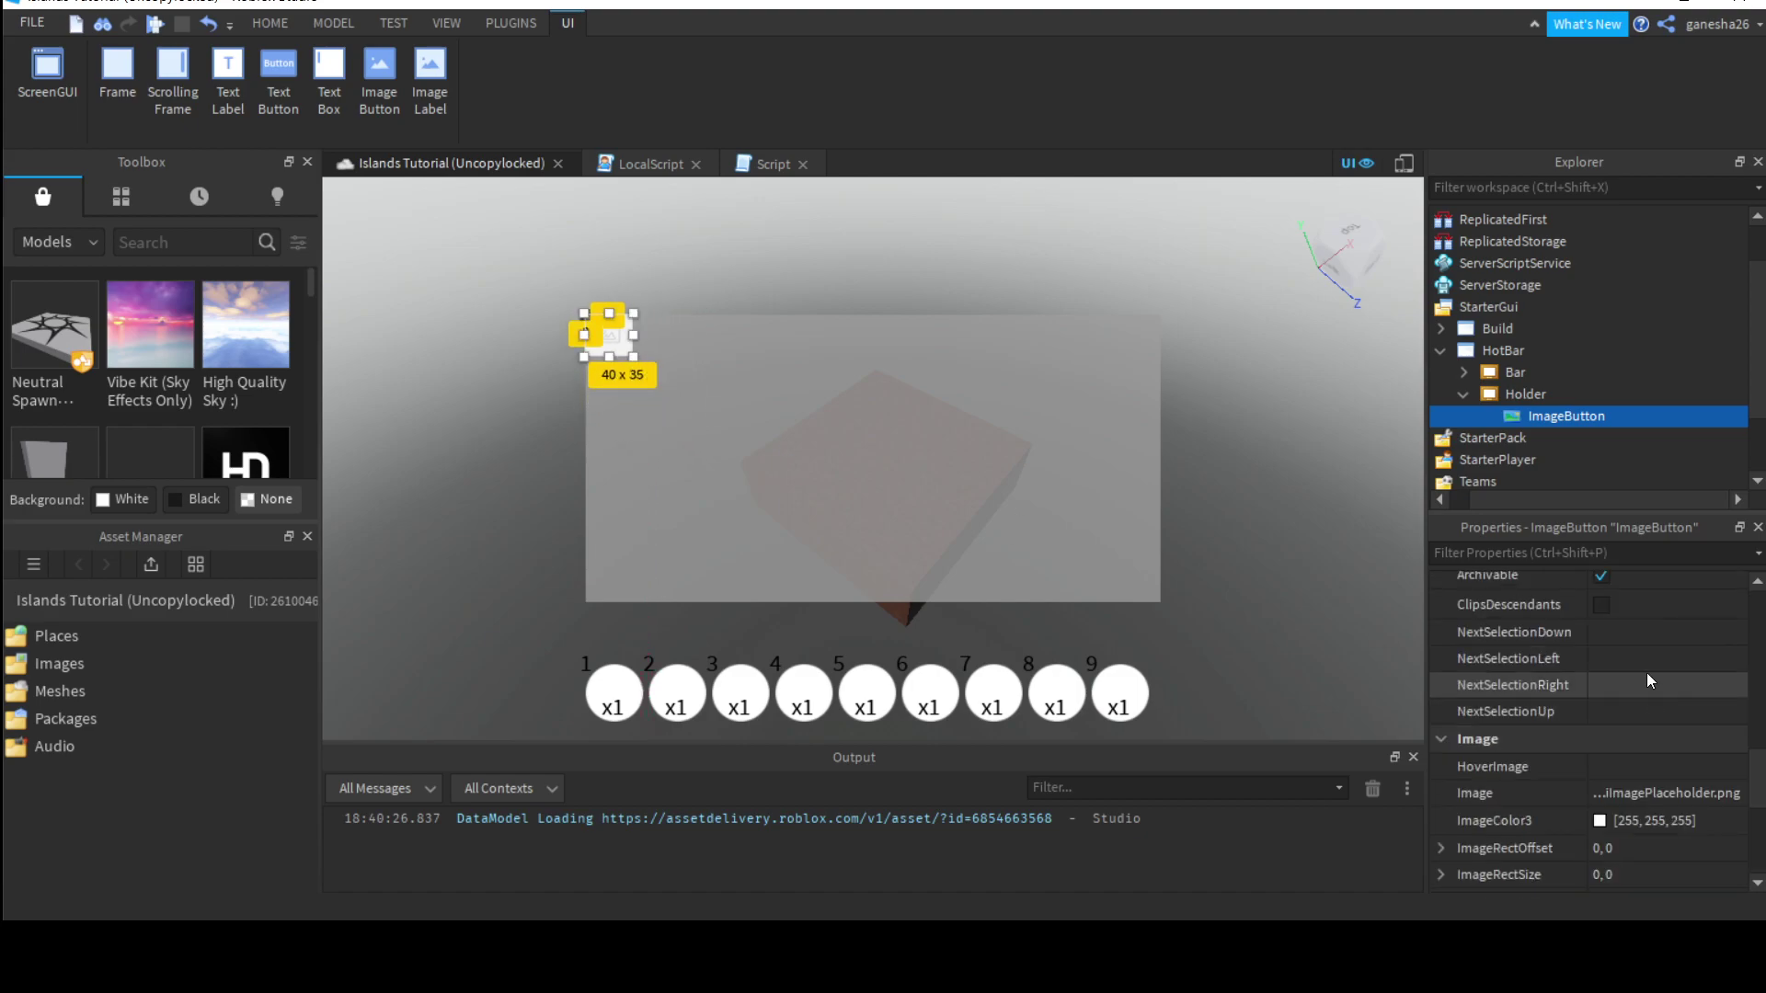
Step: Set Holder's size to {0,500},{0,300} and move it higher above the hotbar
left_click(1525, 394)
scroll(1692, 727, "down", 3)
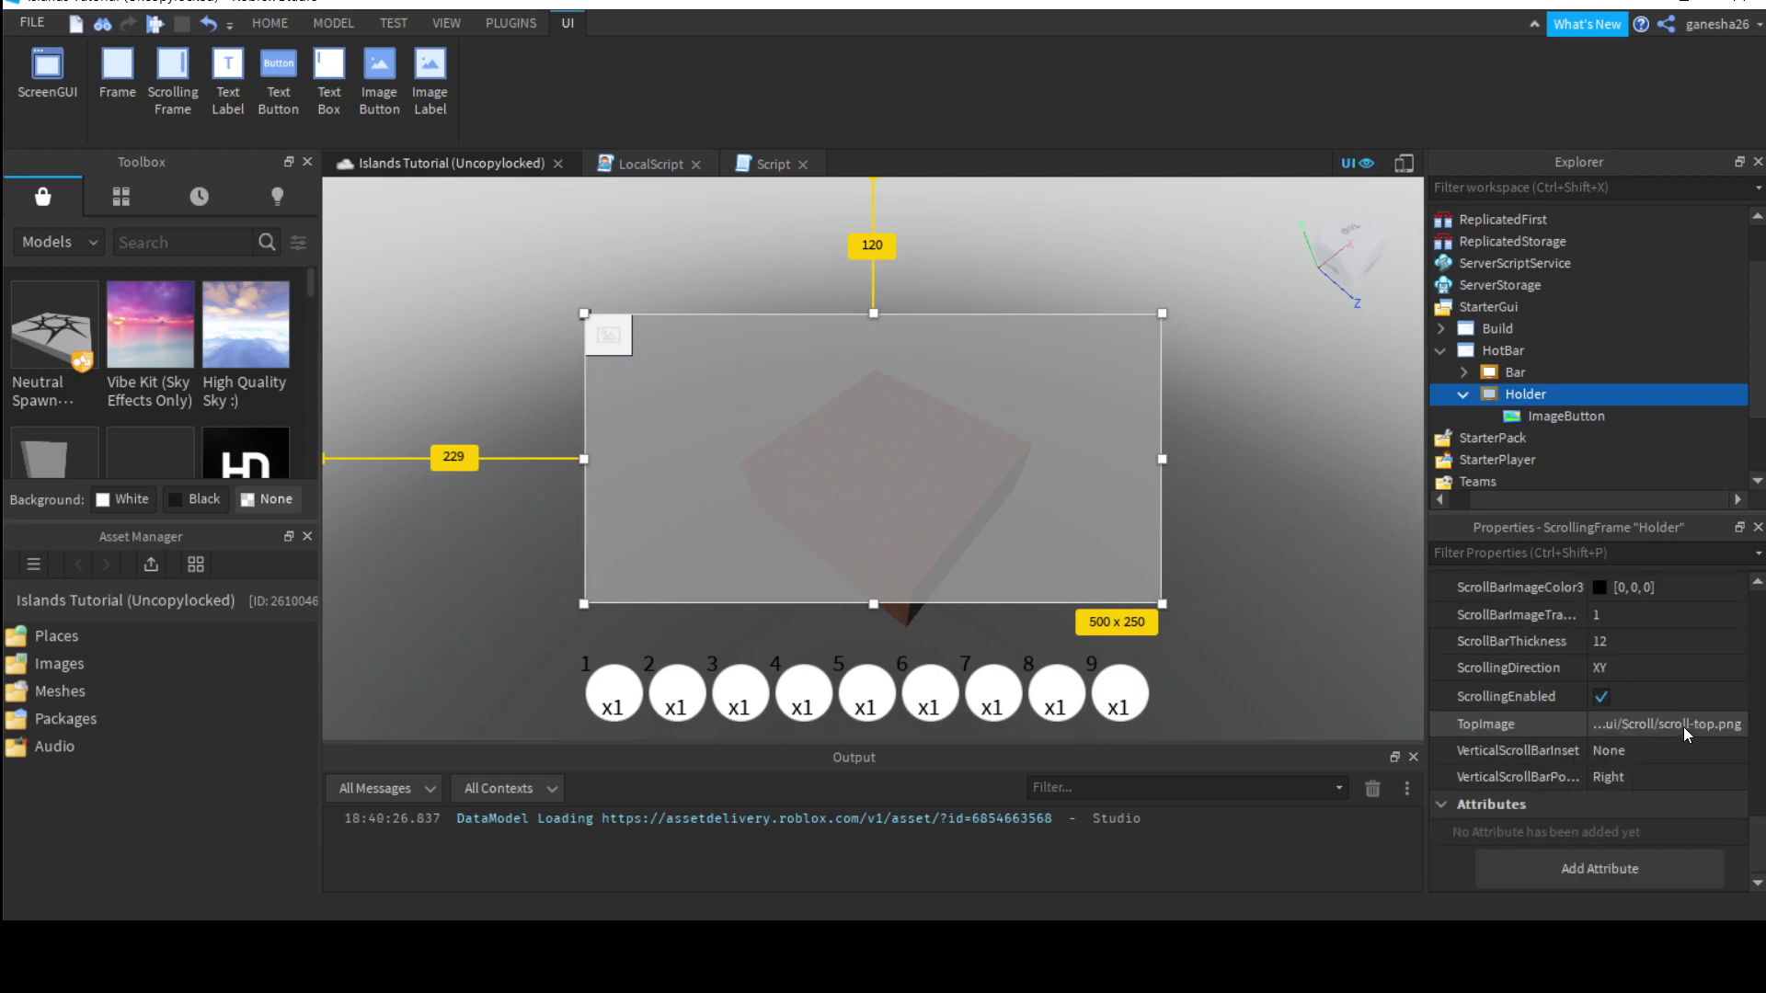
scroll(1683, 727, "up", 10)
scroll(1683, 726, "down", 2)
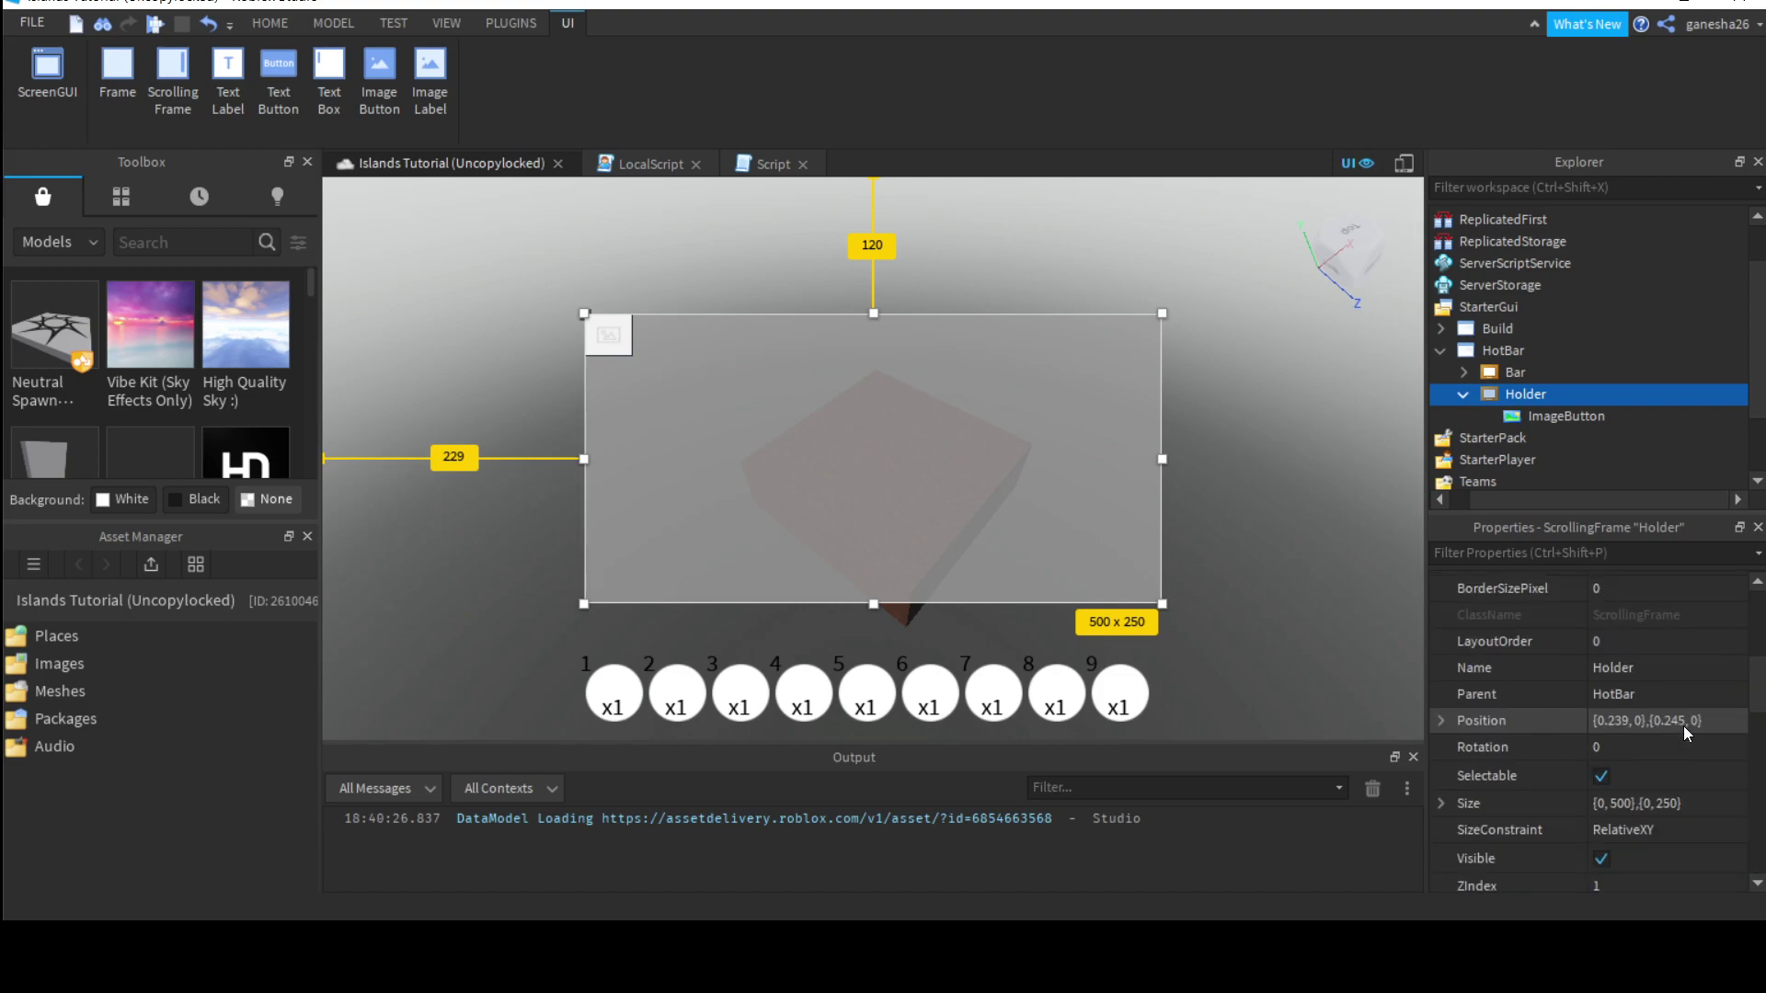
left_click(1653, 724)
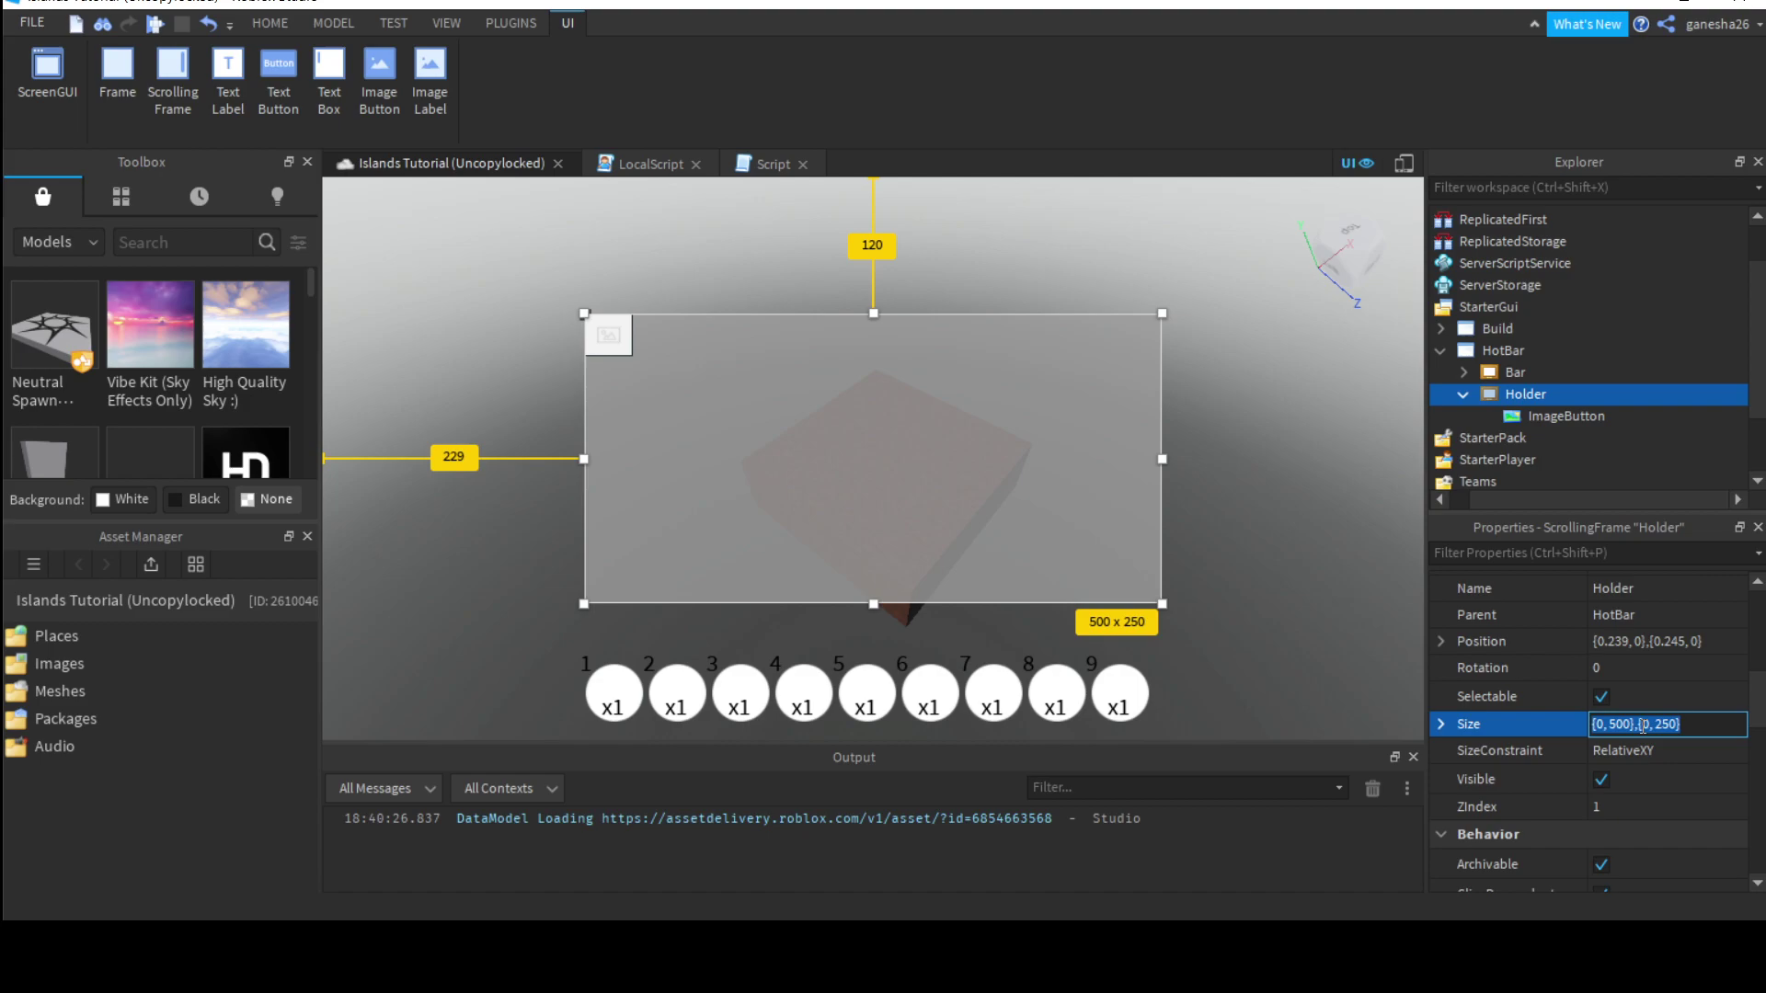
double_click(1666, 724)
type("300")
key("Return")
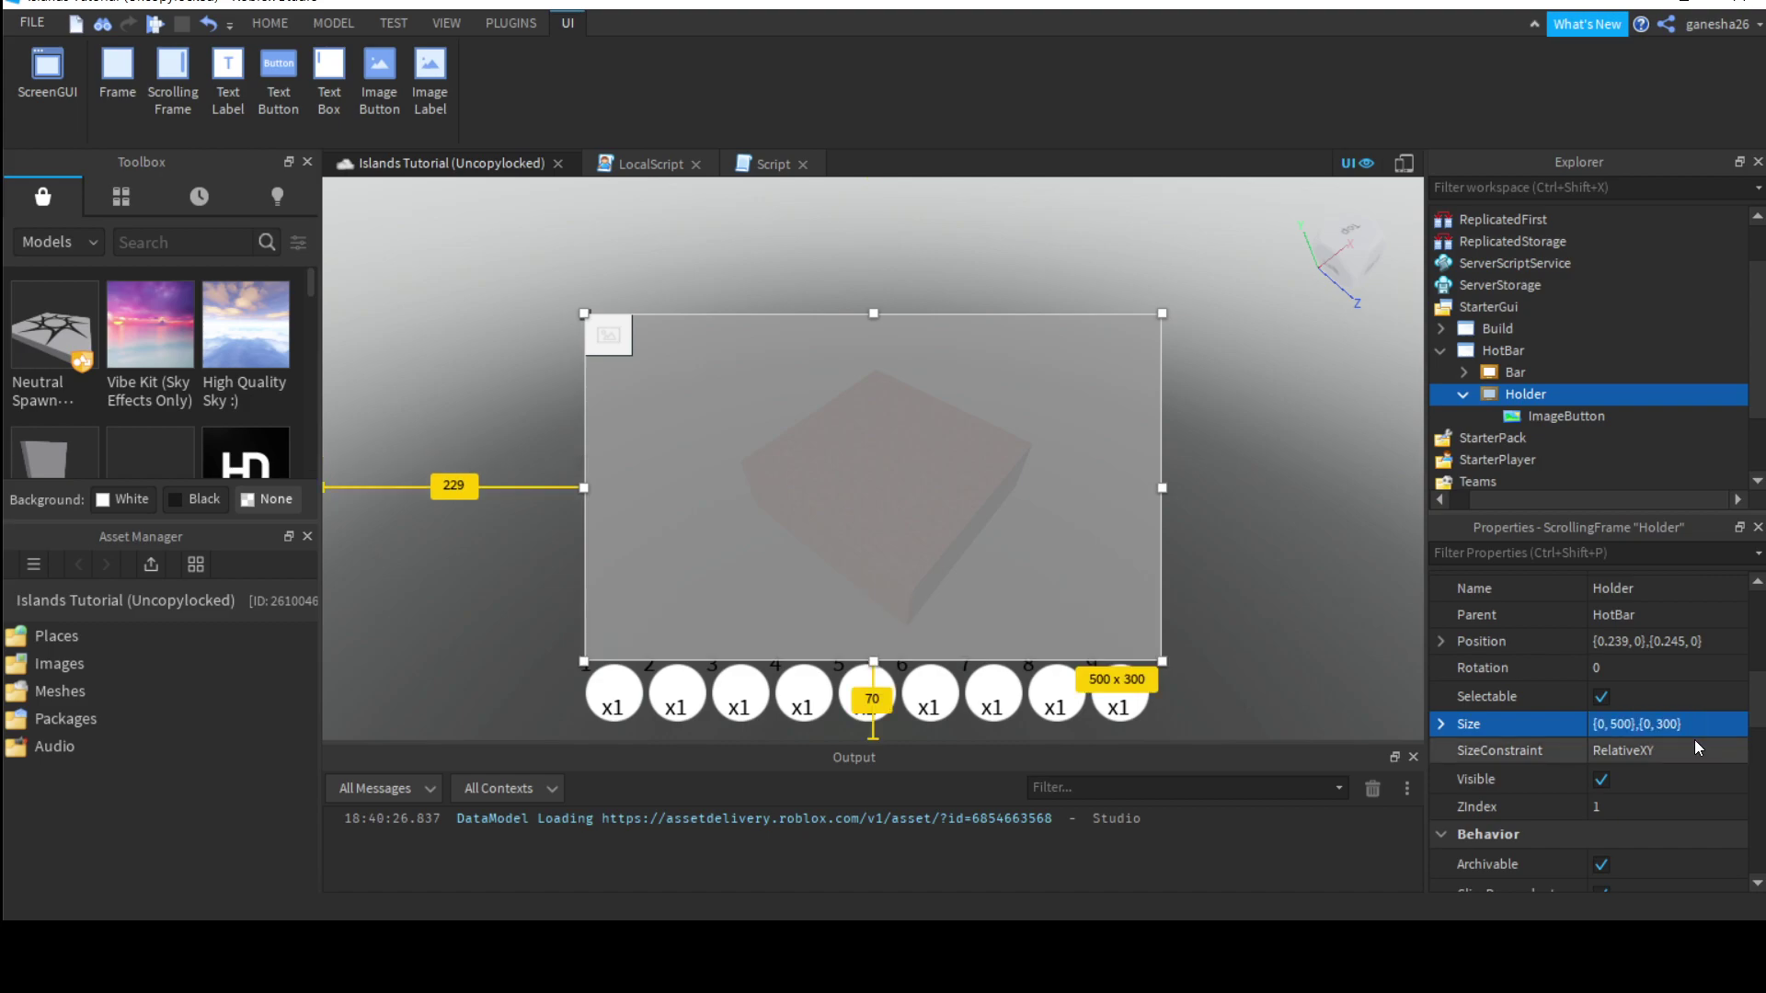
left_click_drag(1144, 500, 1101, 473)
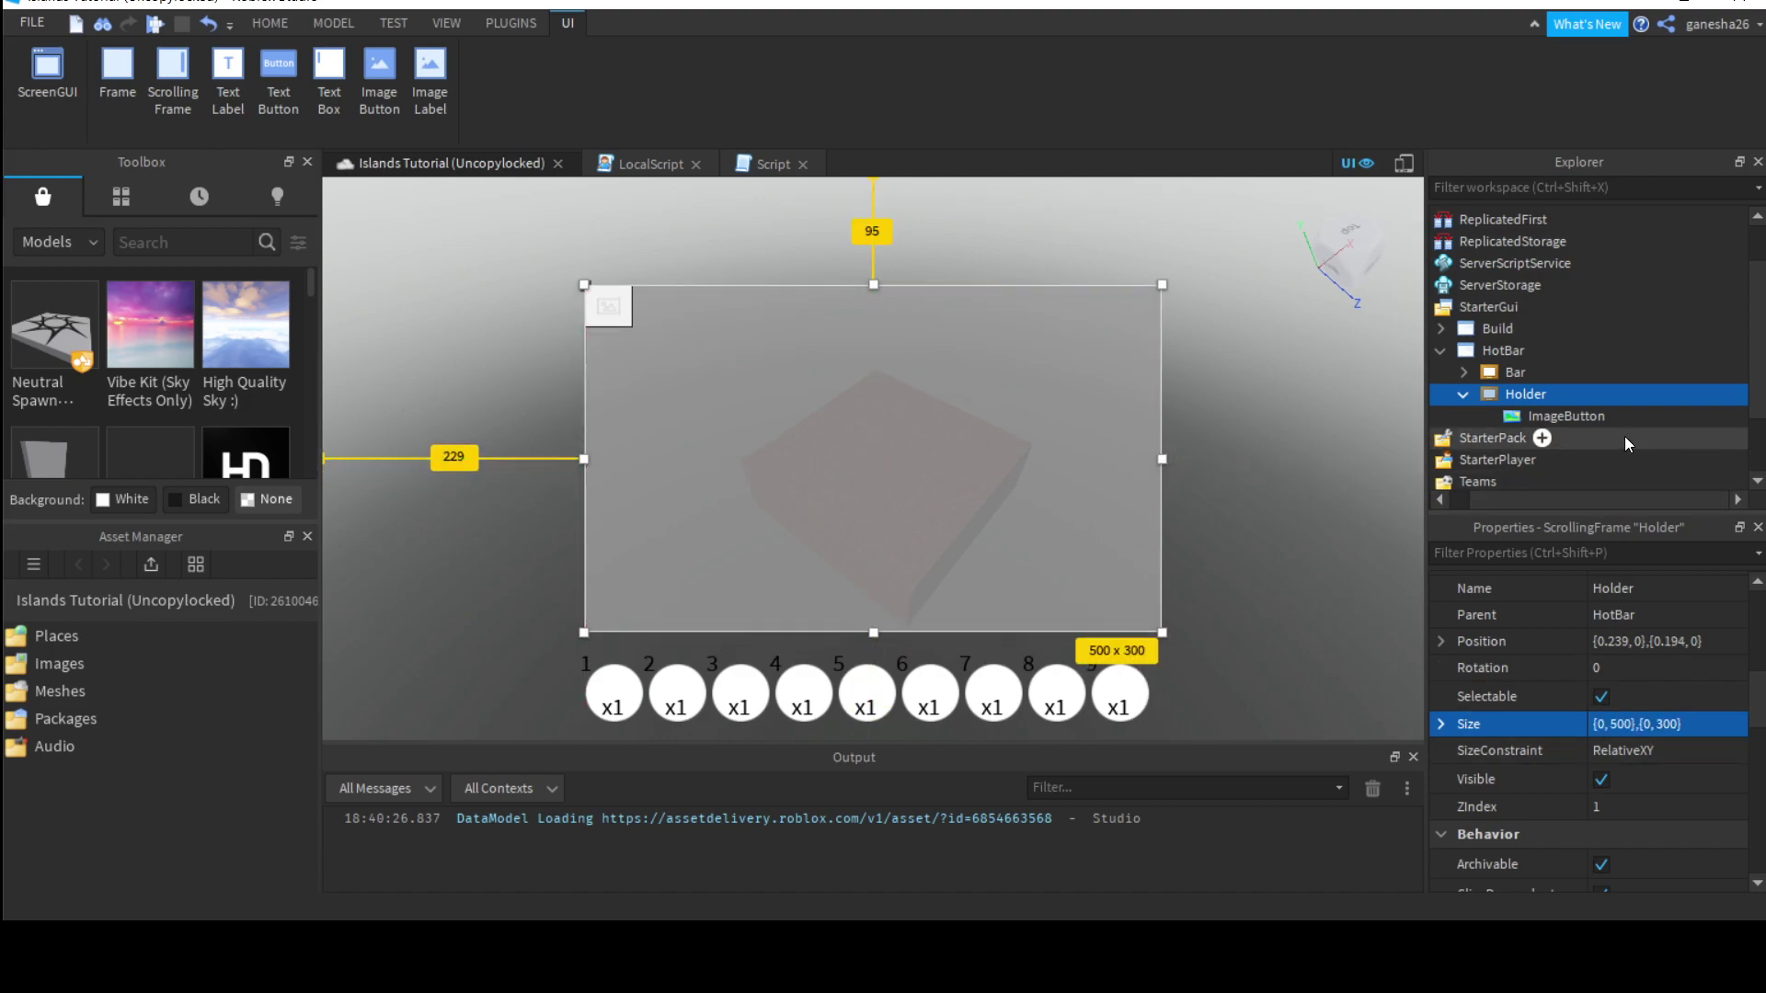
left_click(1561, 416)
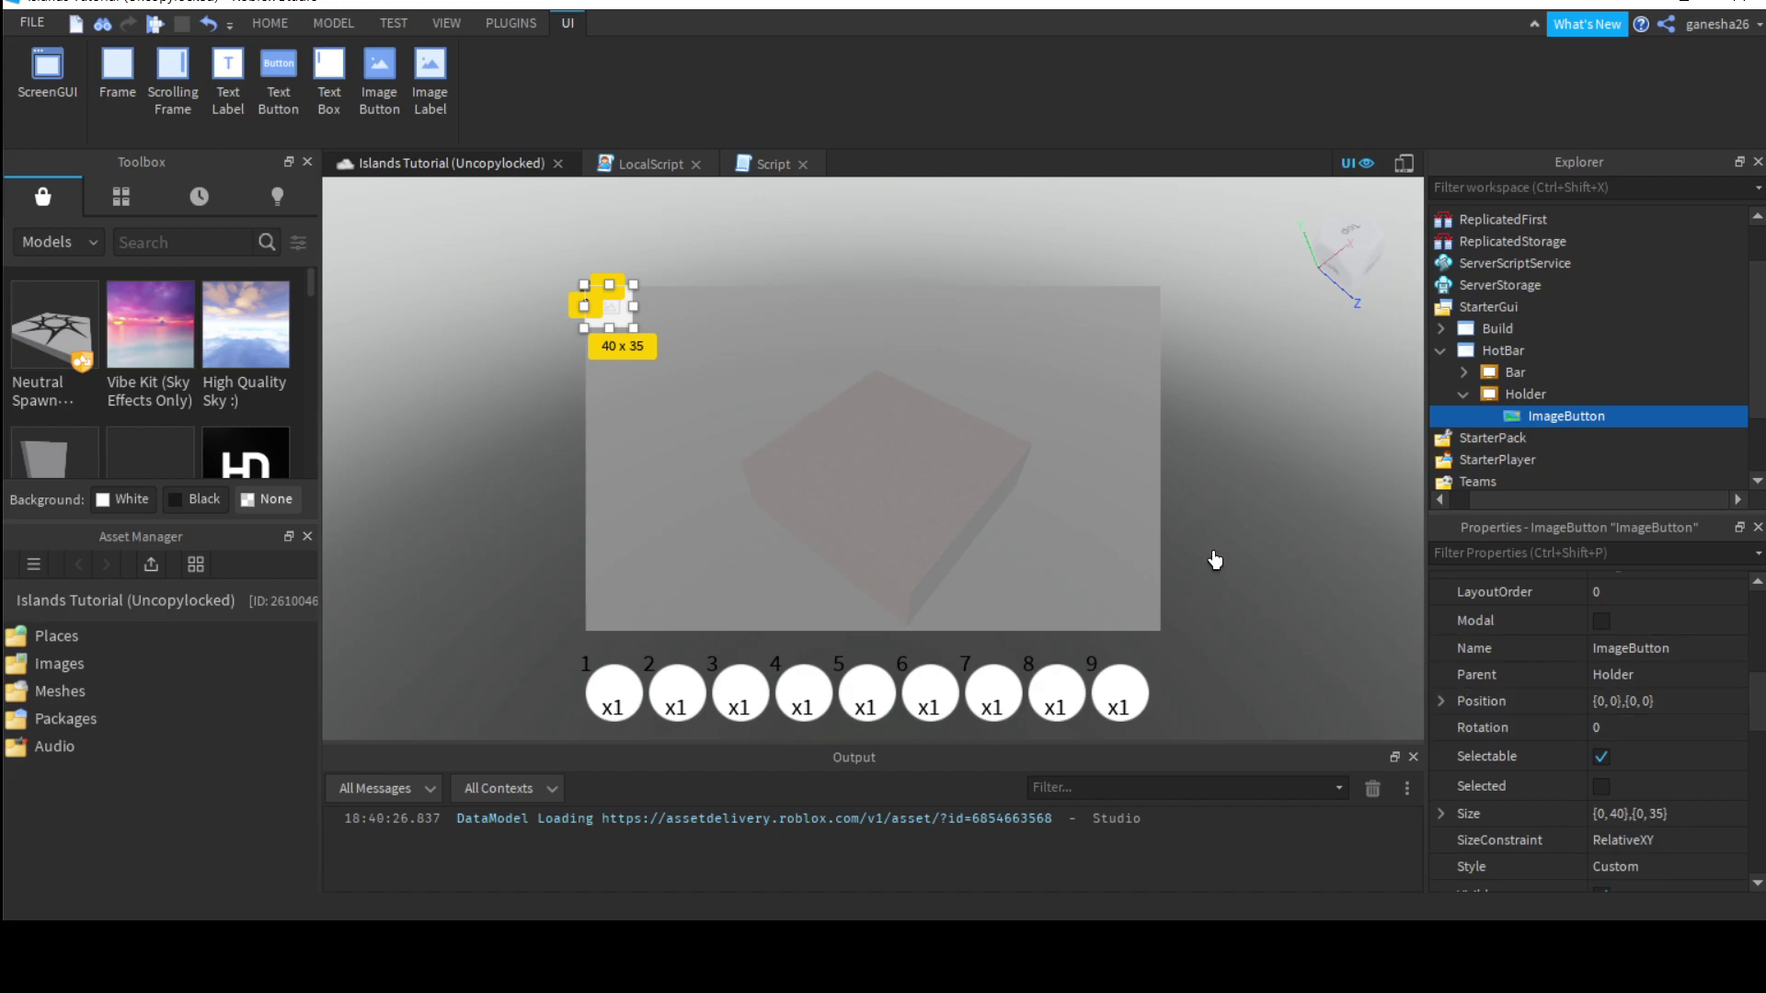
Step: Set the ImageButton's size to {0, 50},{0, 50}
scroll(1680, 742, "down", 4)
scroll(1672, 740, "up", 2)
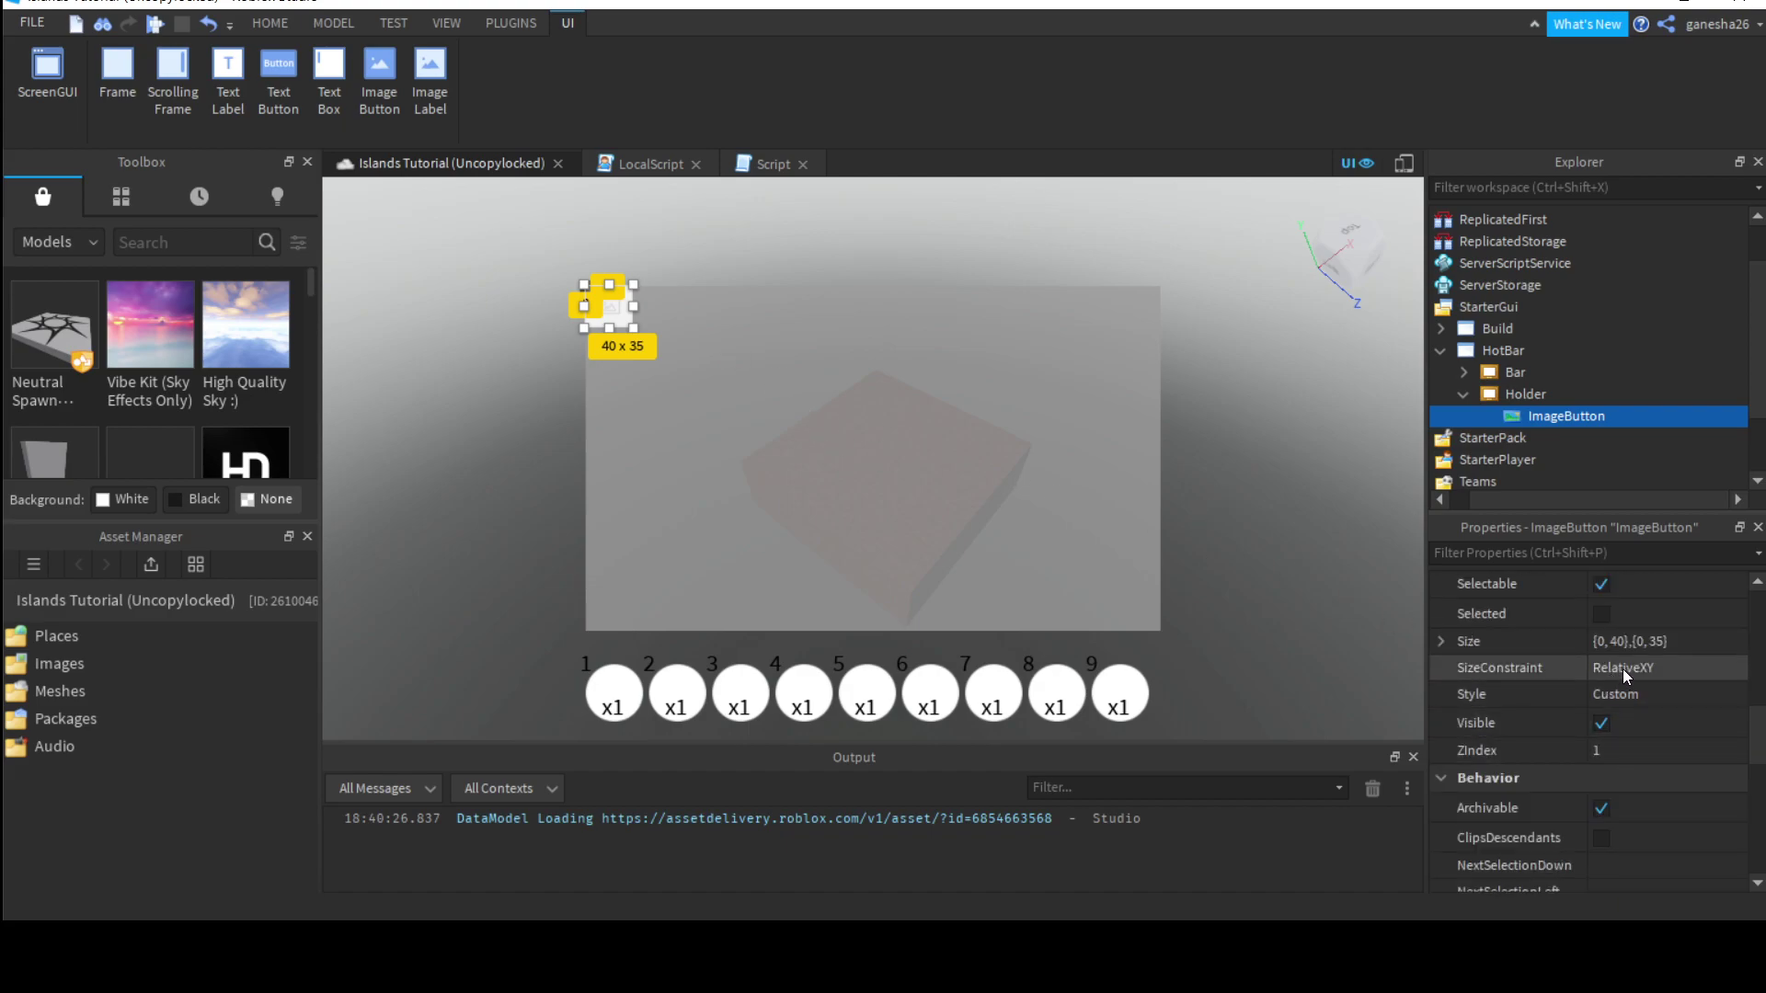
left_click(1663, 642)
type("0, ")
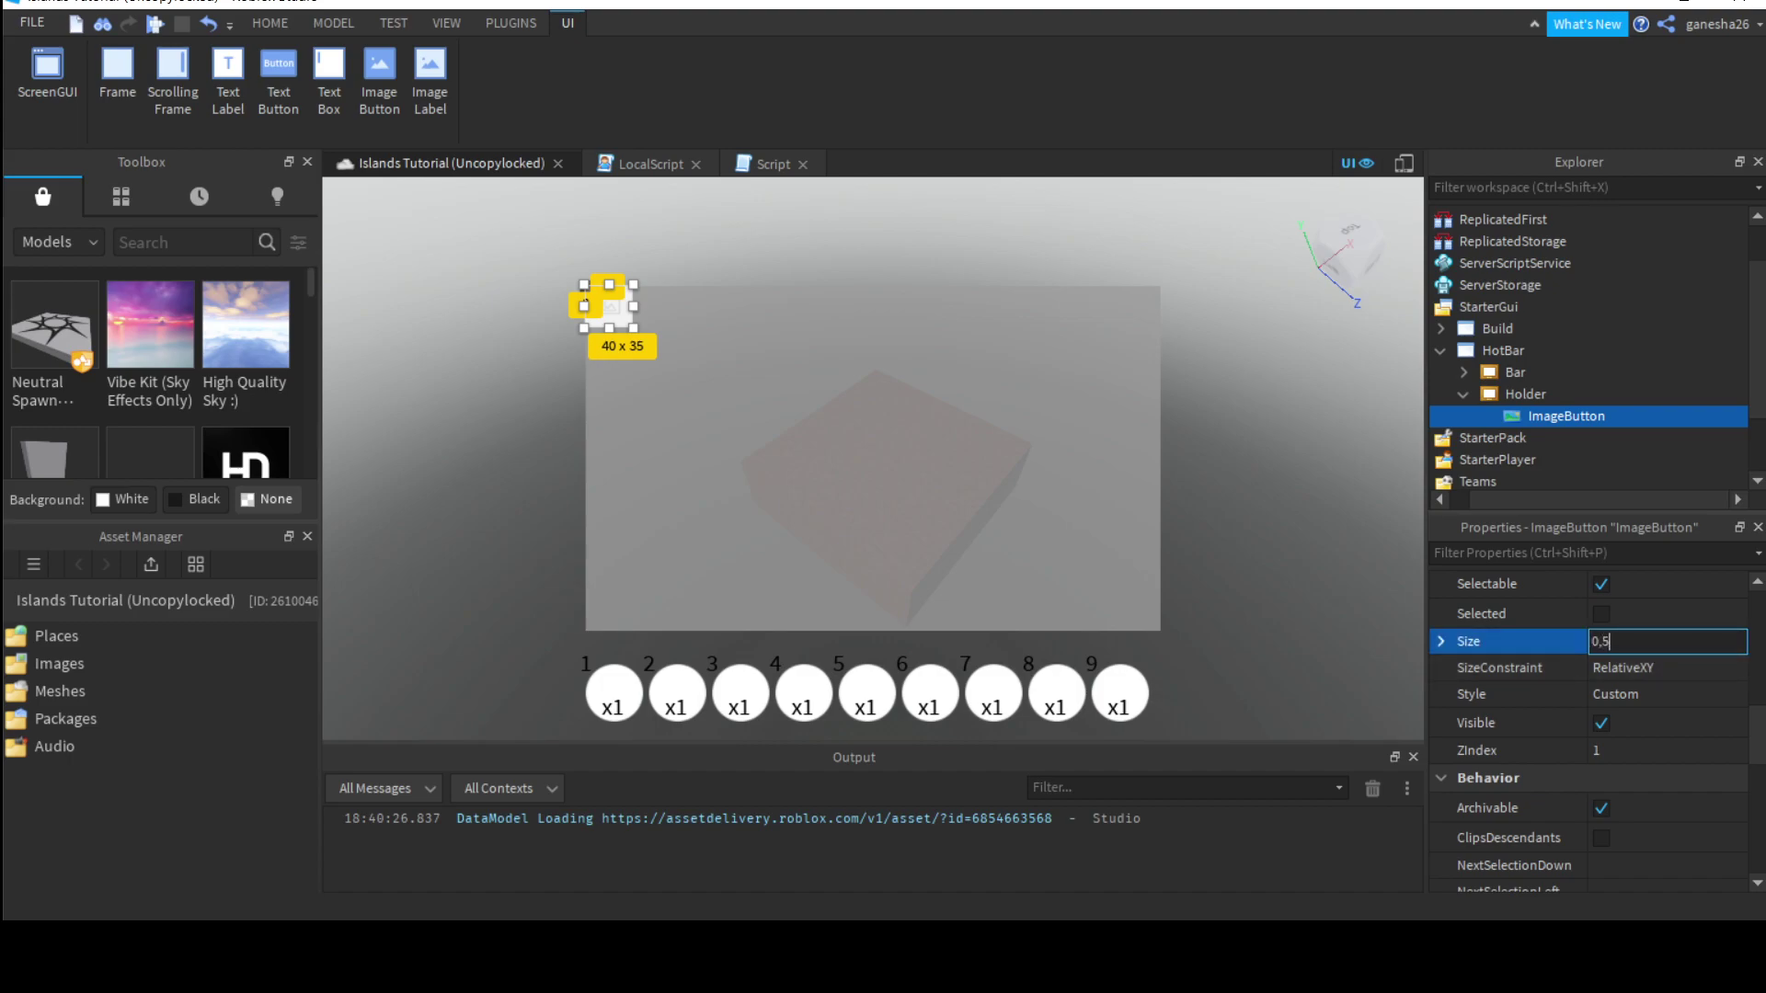
type("50},{0, 50")
key("Return")
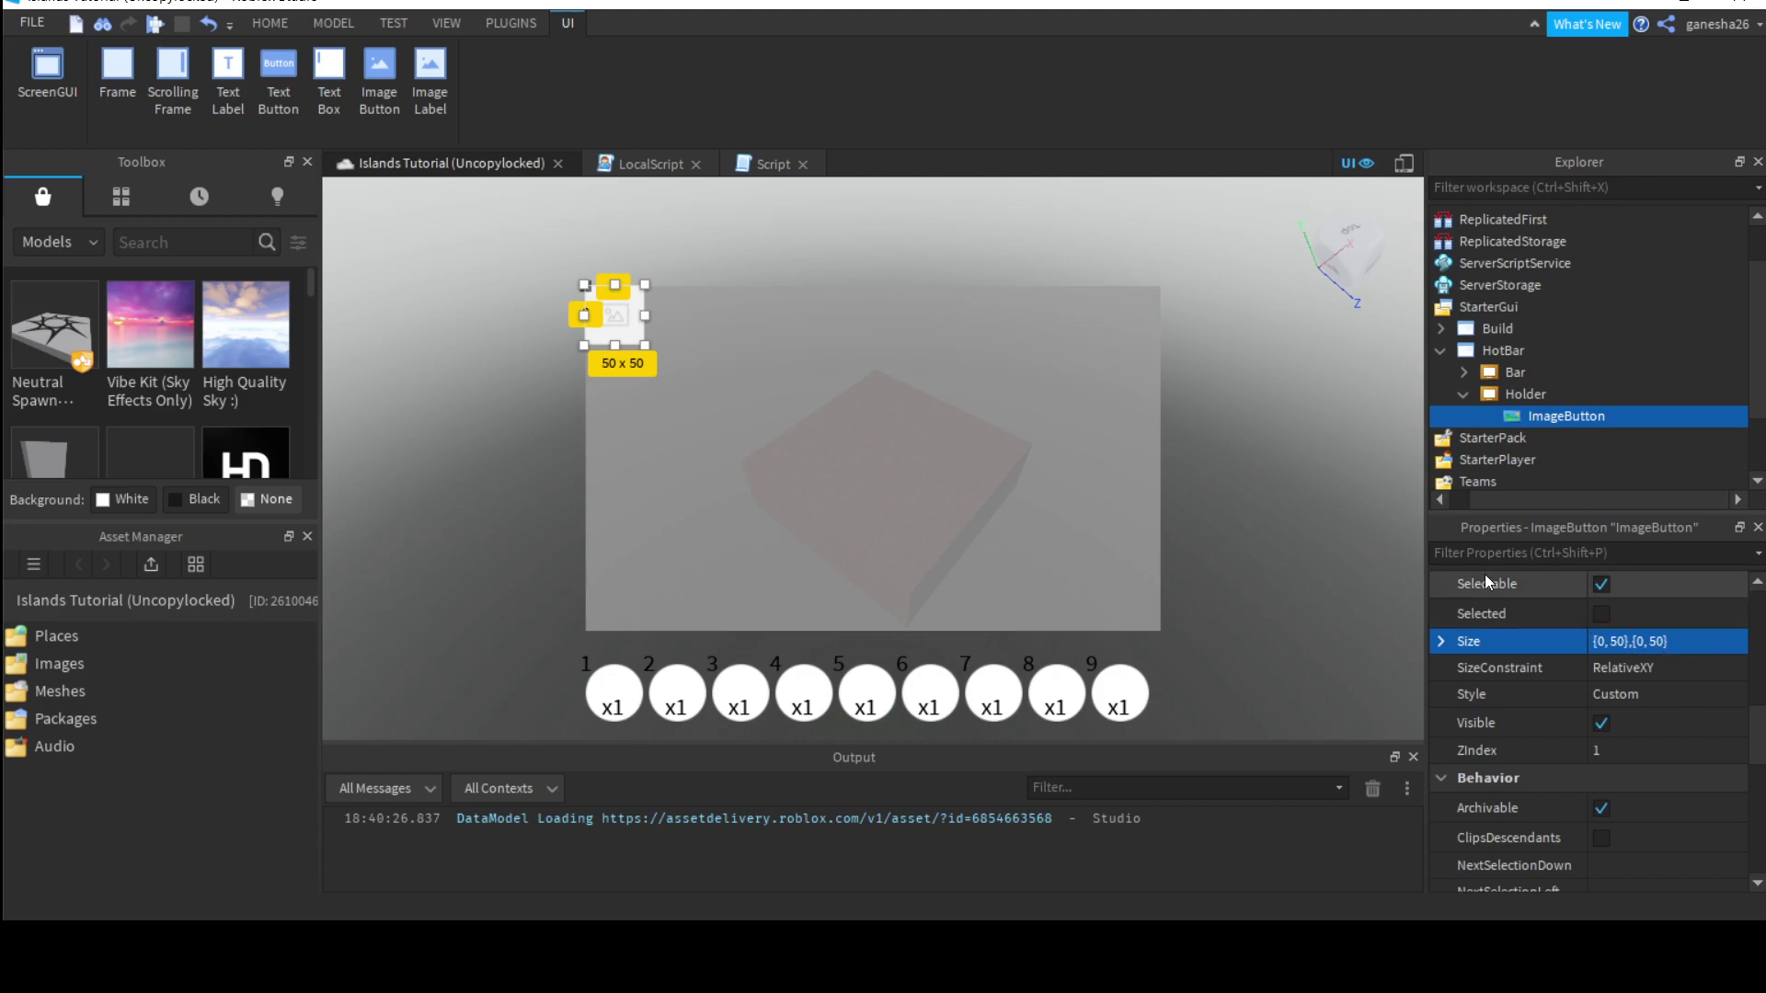
Step: Rename Holder's ImageButton to Wood
scroll(1637, 677, "down", 4)
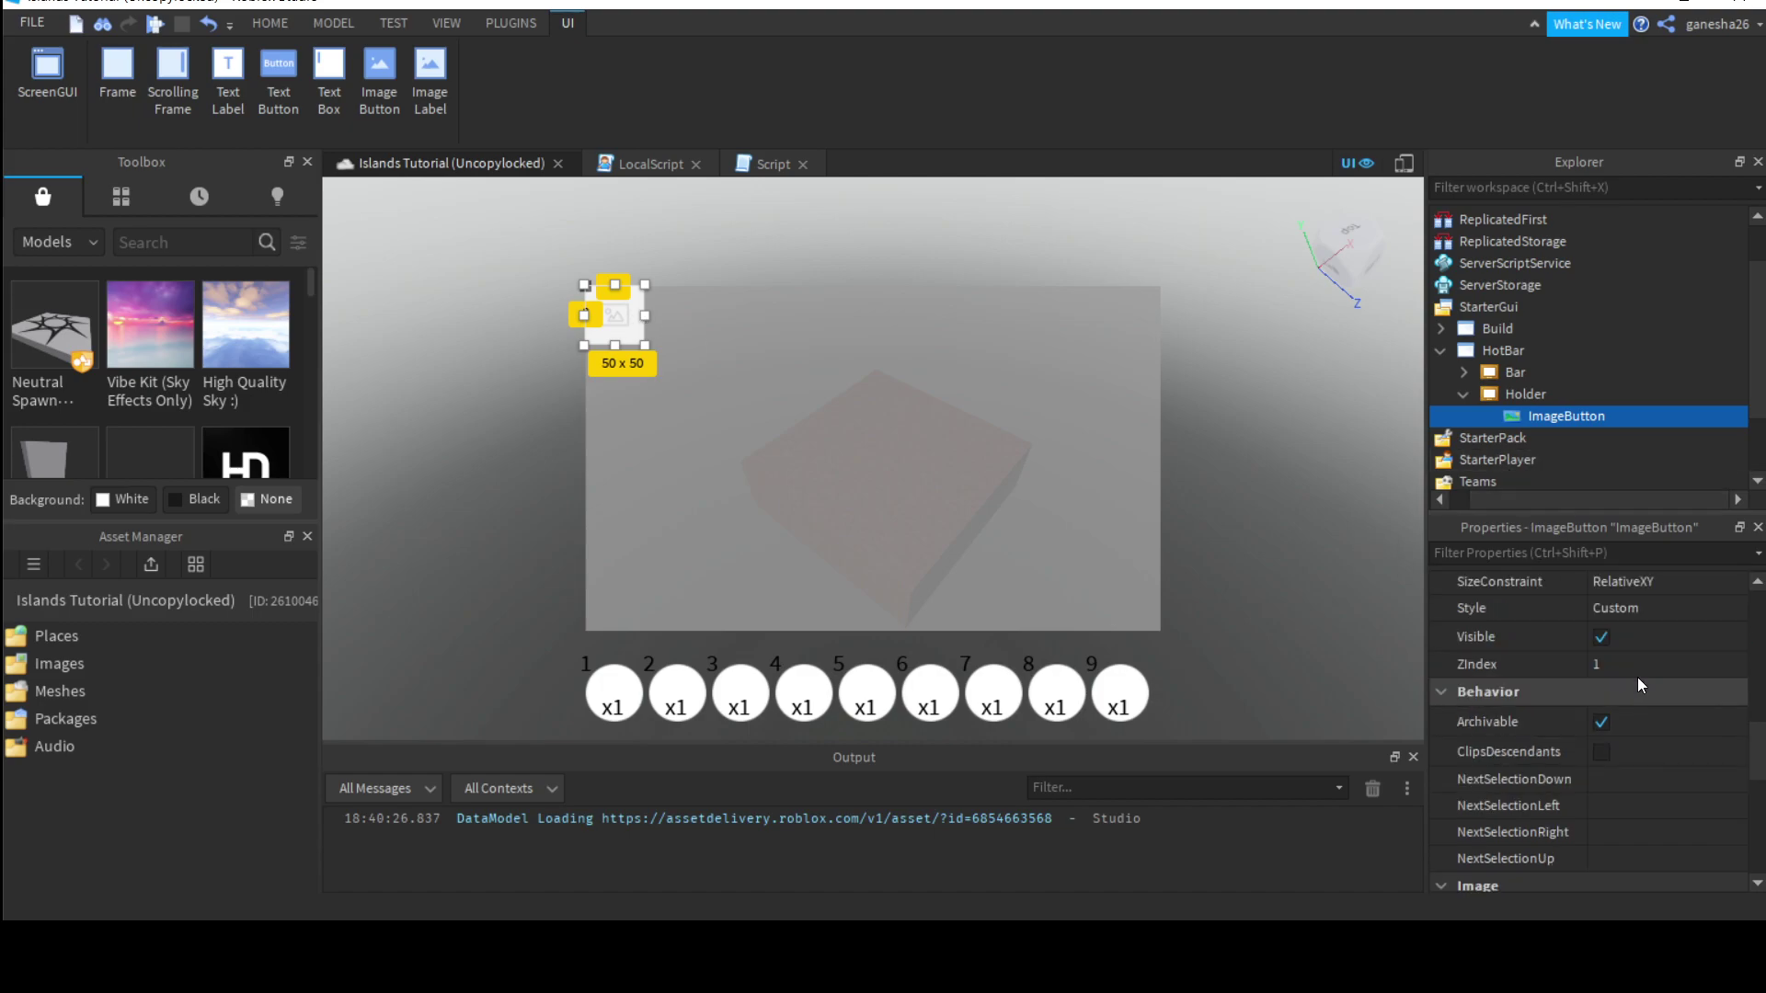
scroll(1657, 722, "up", 4)
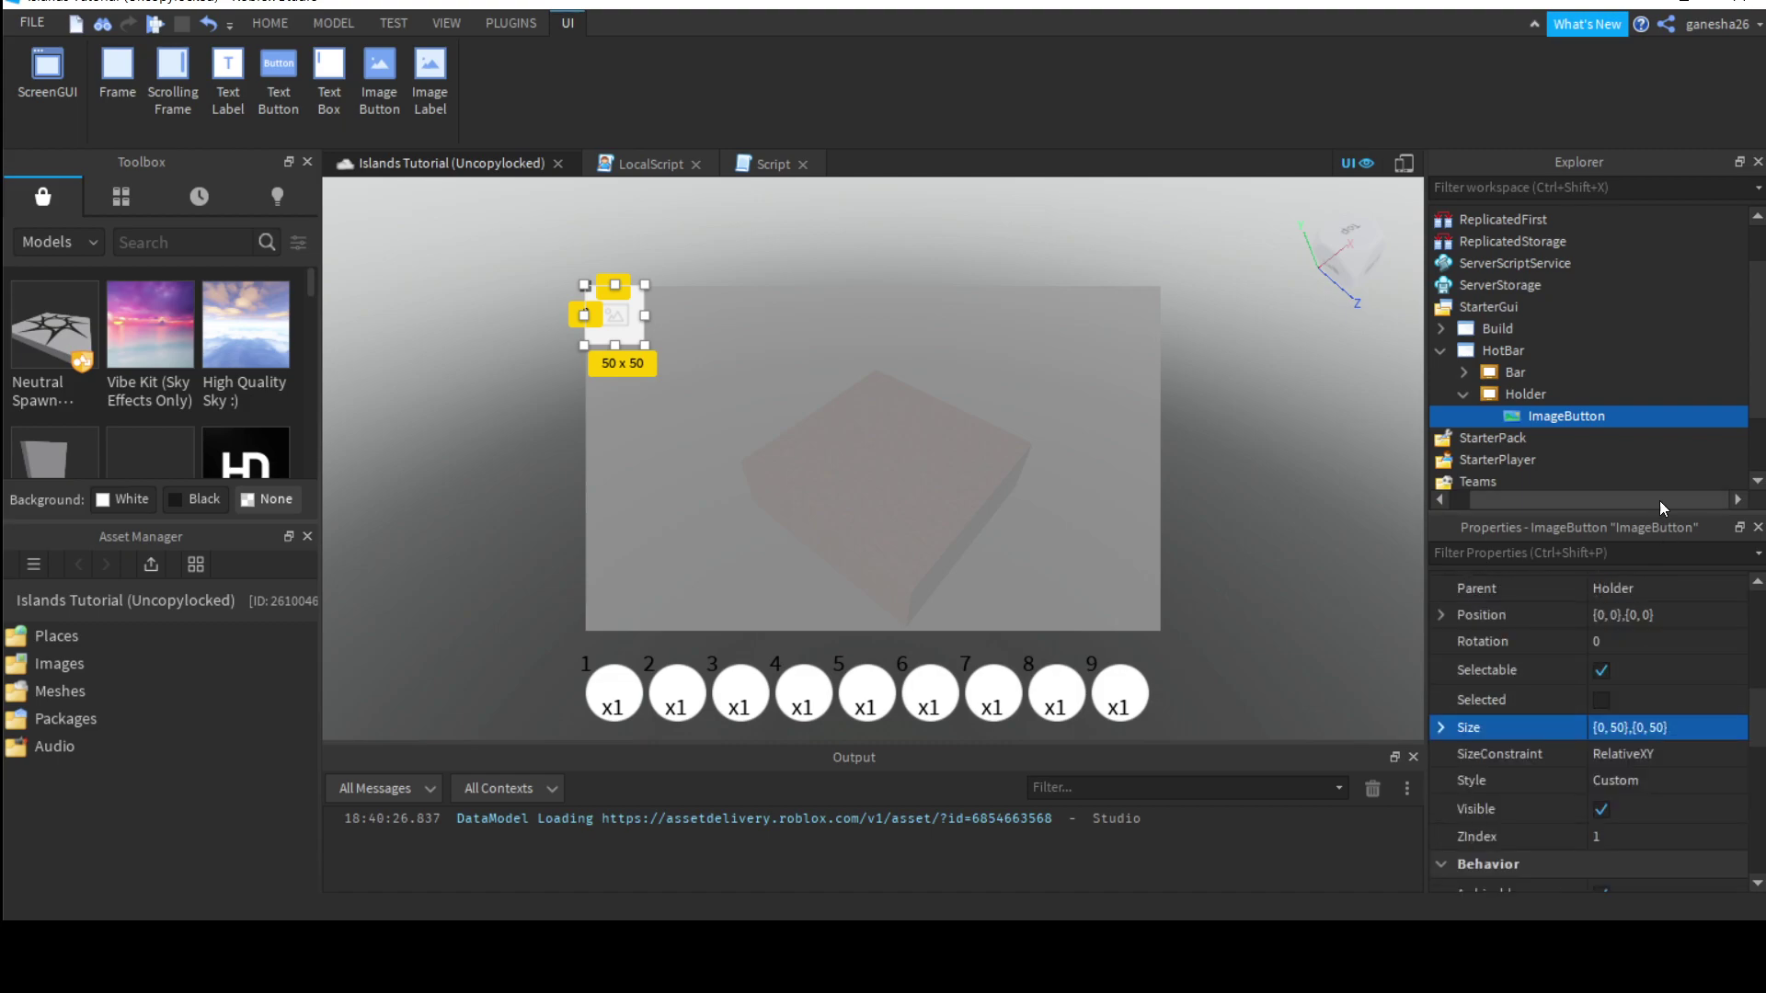
left_click(1576, 420)
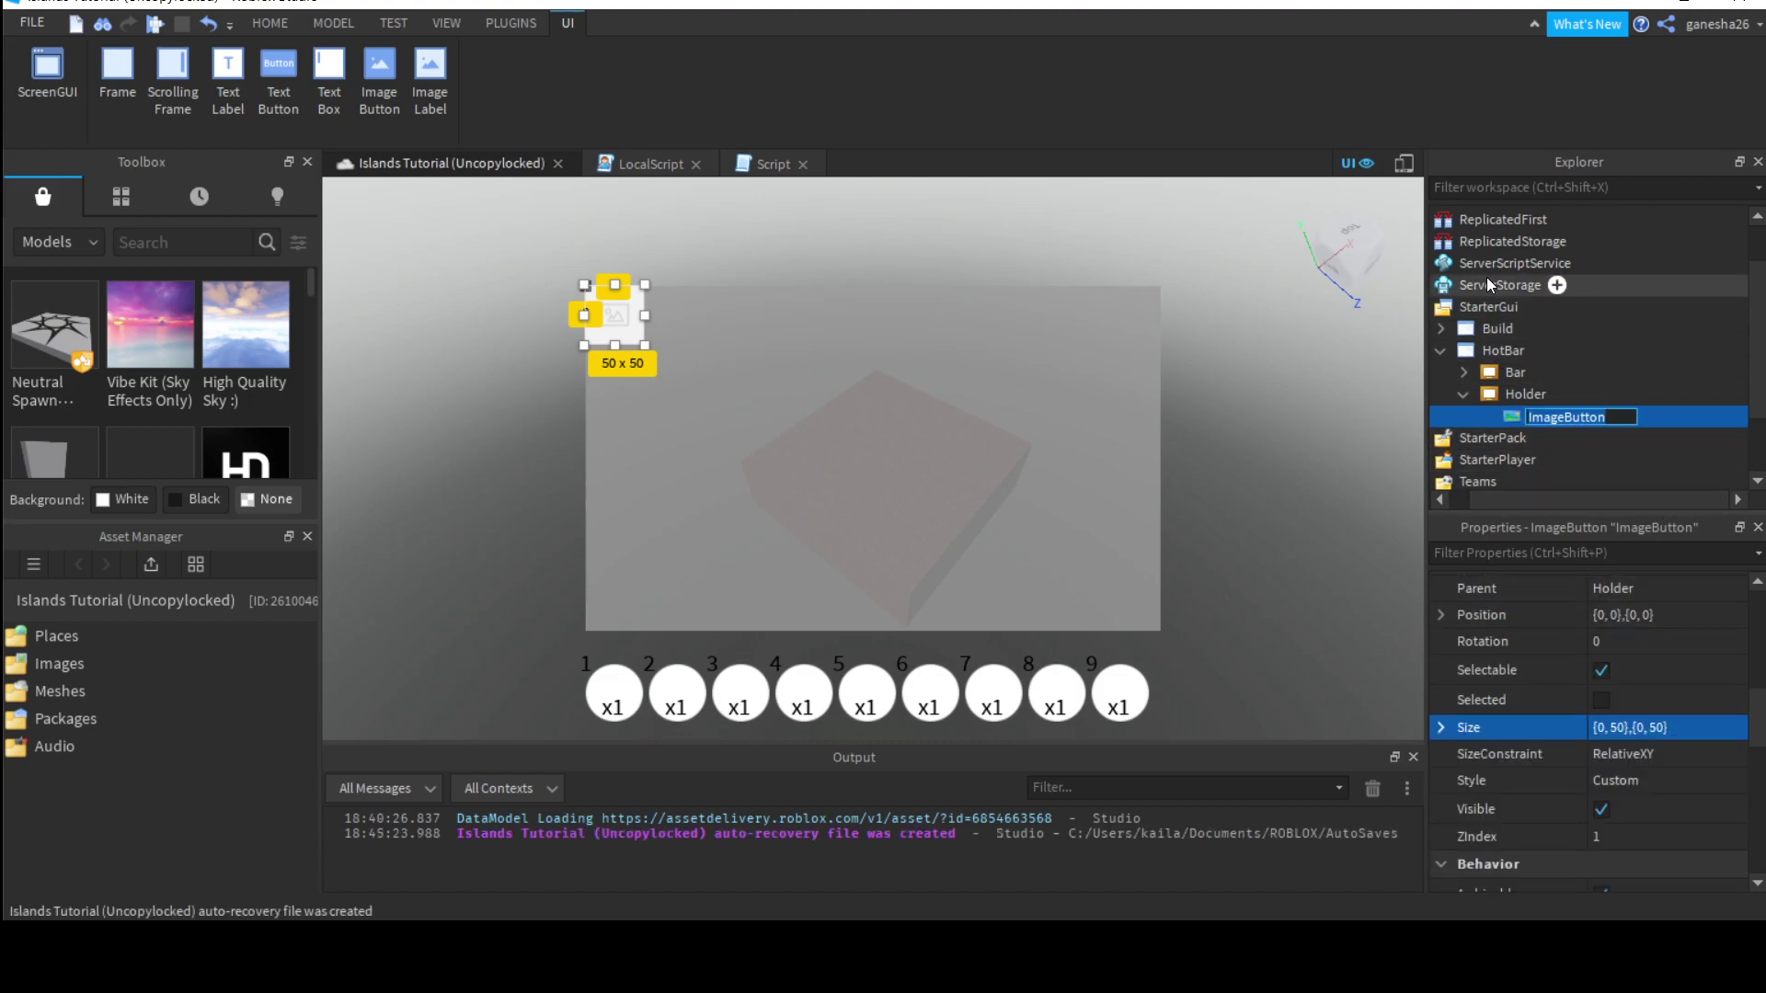
type("Wood")
key("Return")
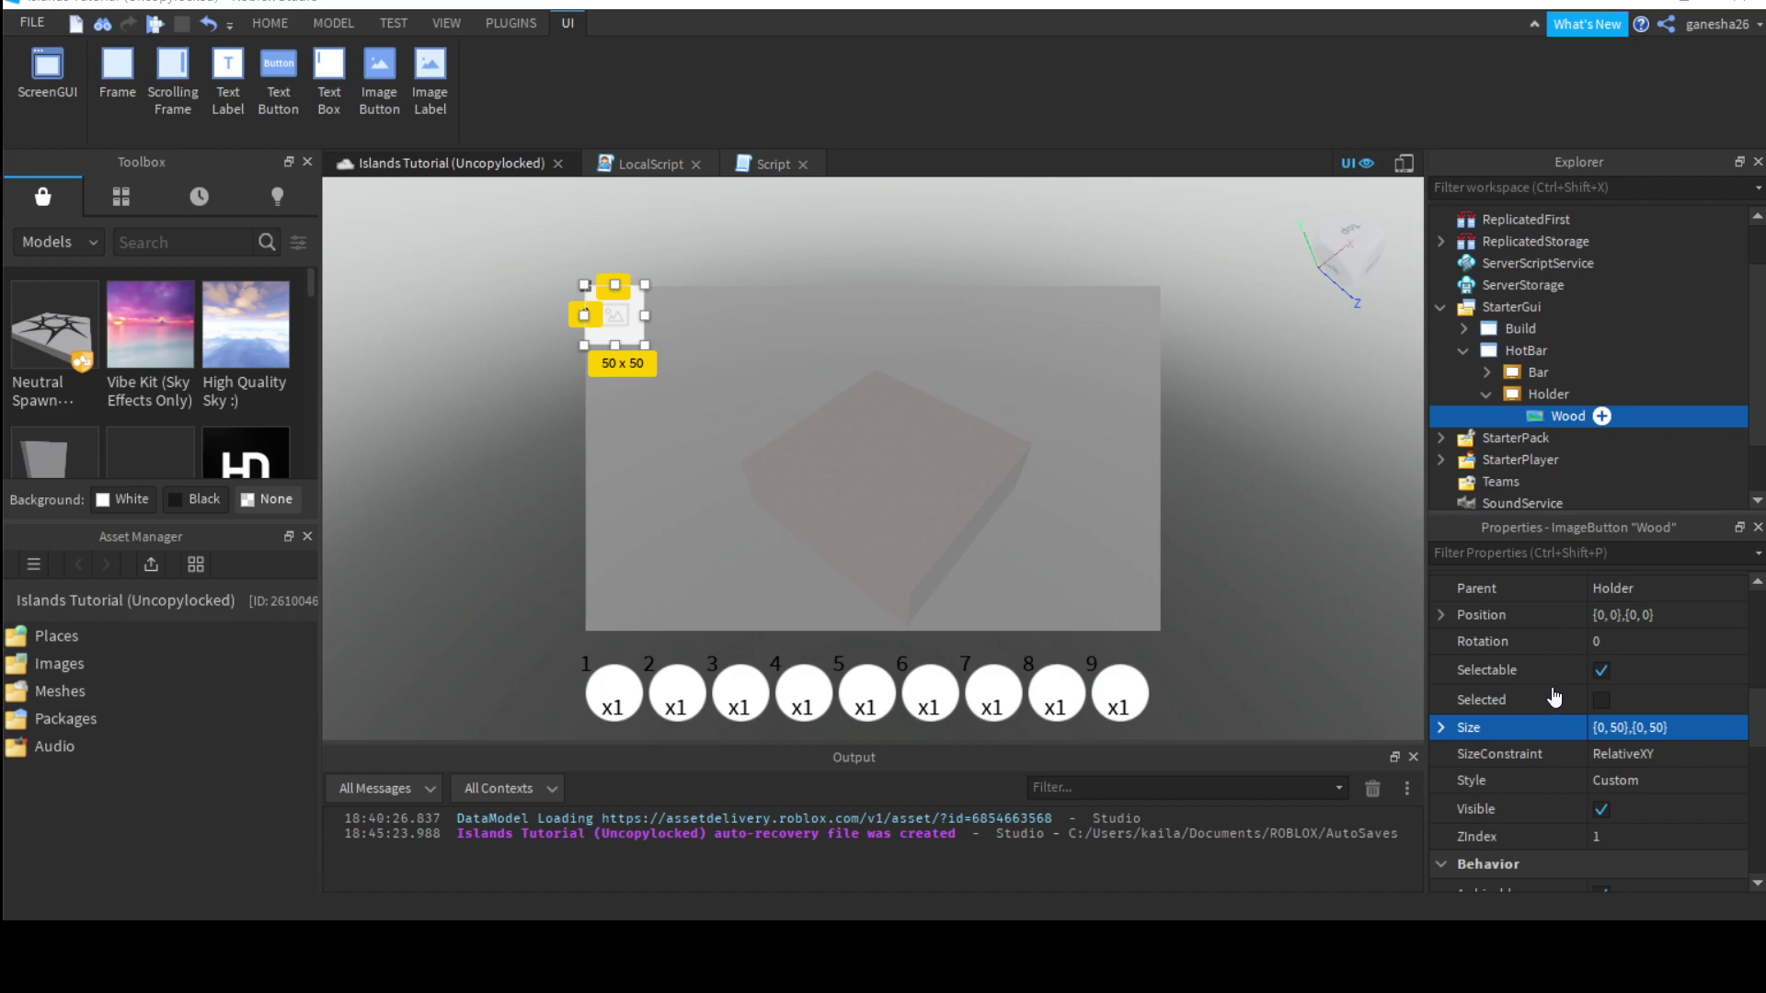
Step: Delete the unwanted UIPadding from the Wood button
left_click(1575, 440)
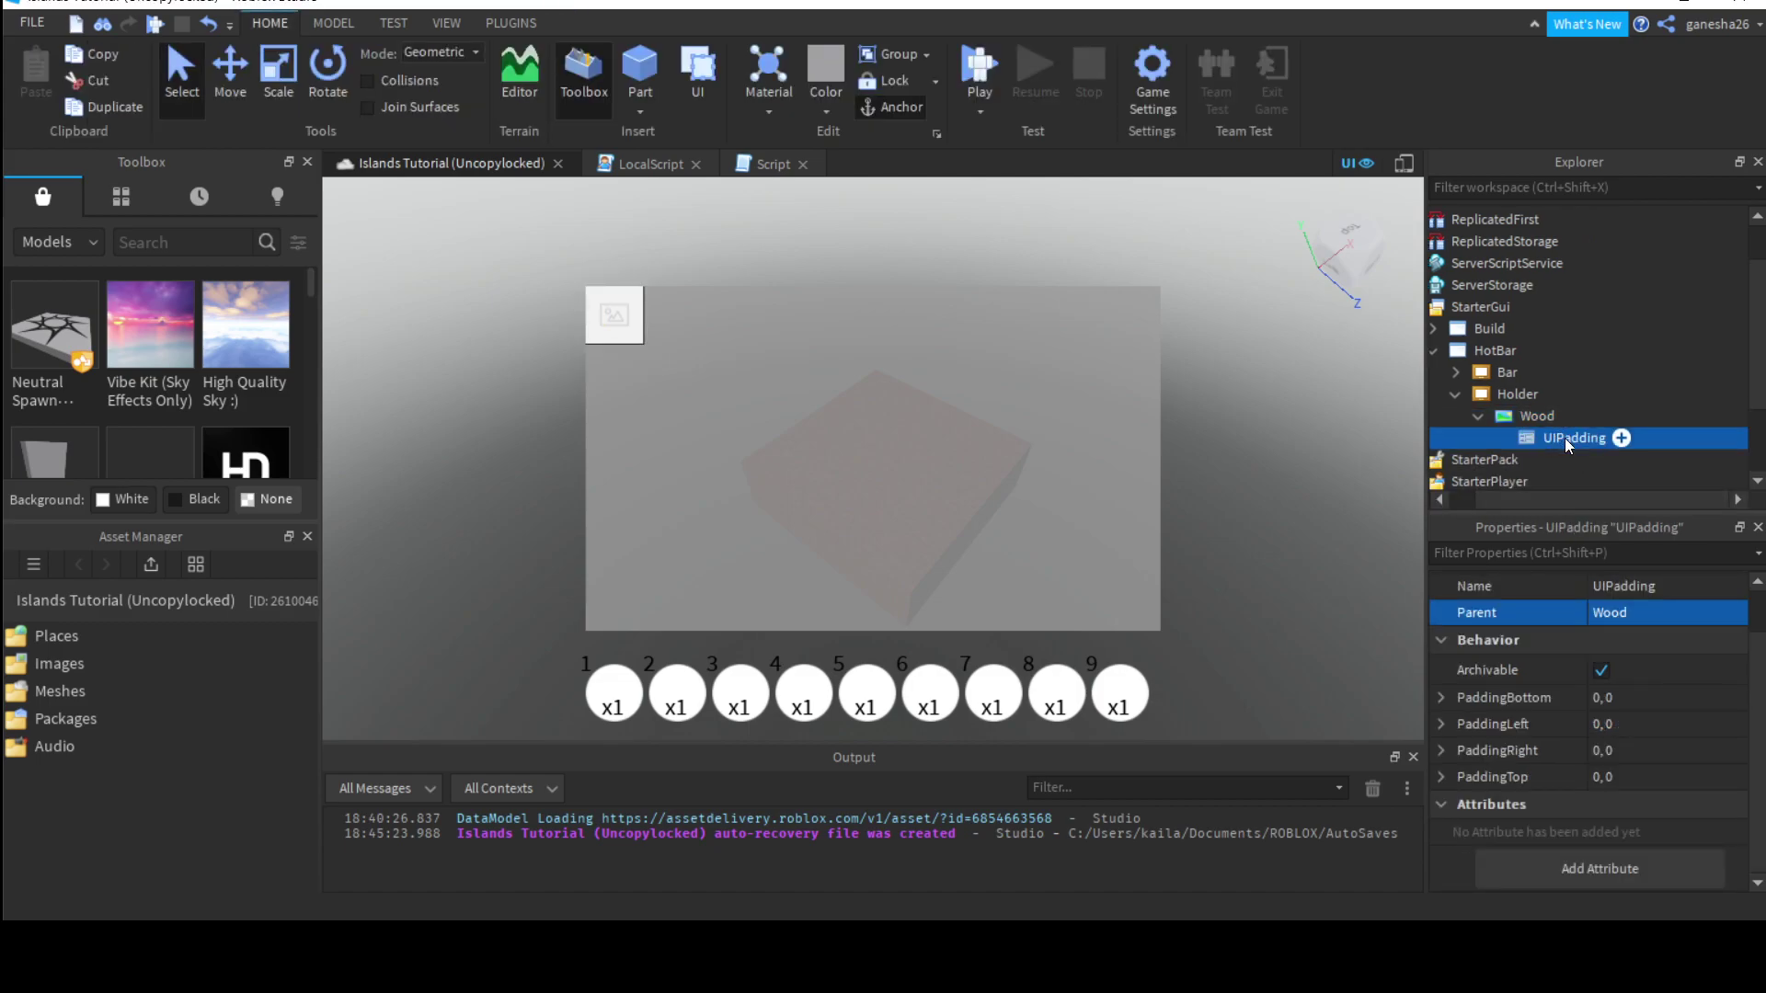
double_click(1565, 438)
key("Escape")
key("Delete")
left_click(1596, 432)
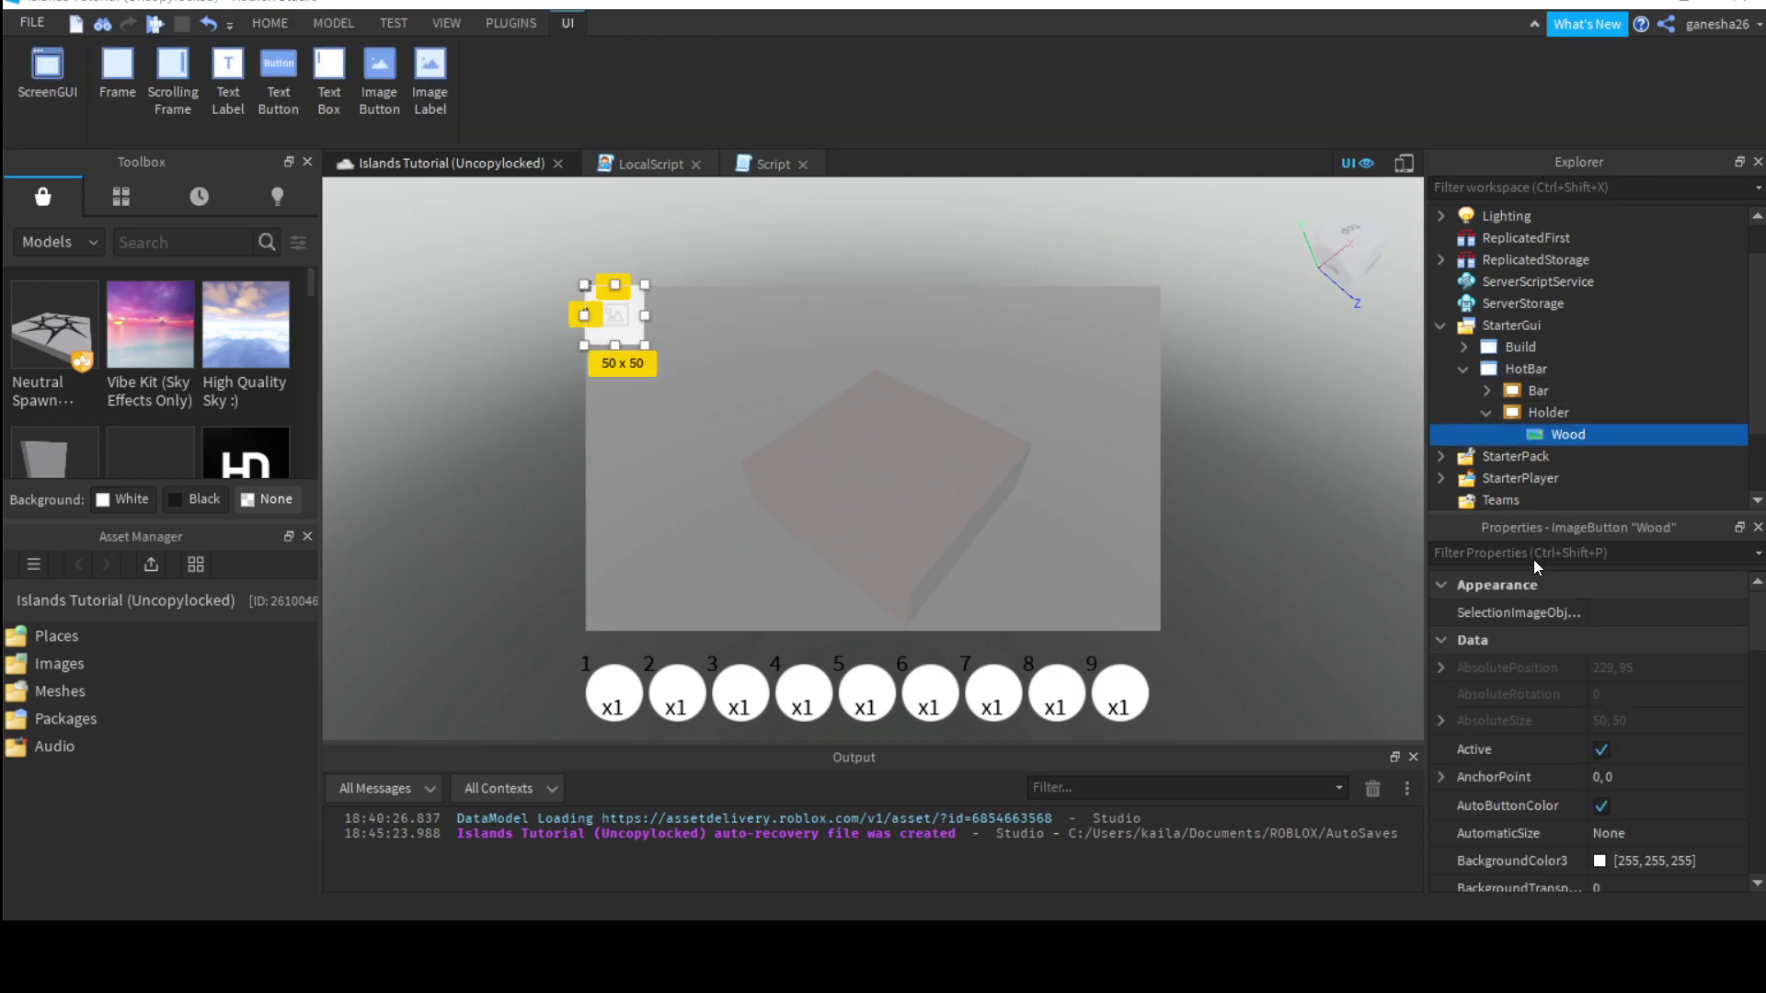
key("ctrl+z")
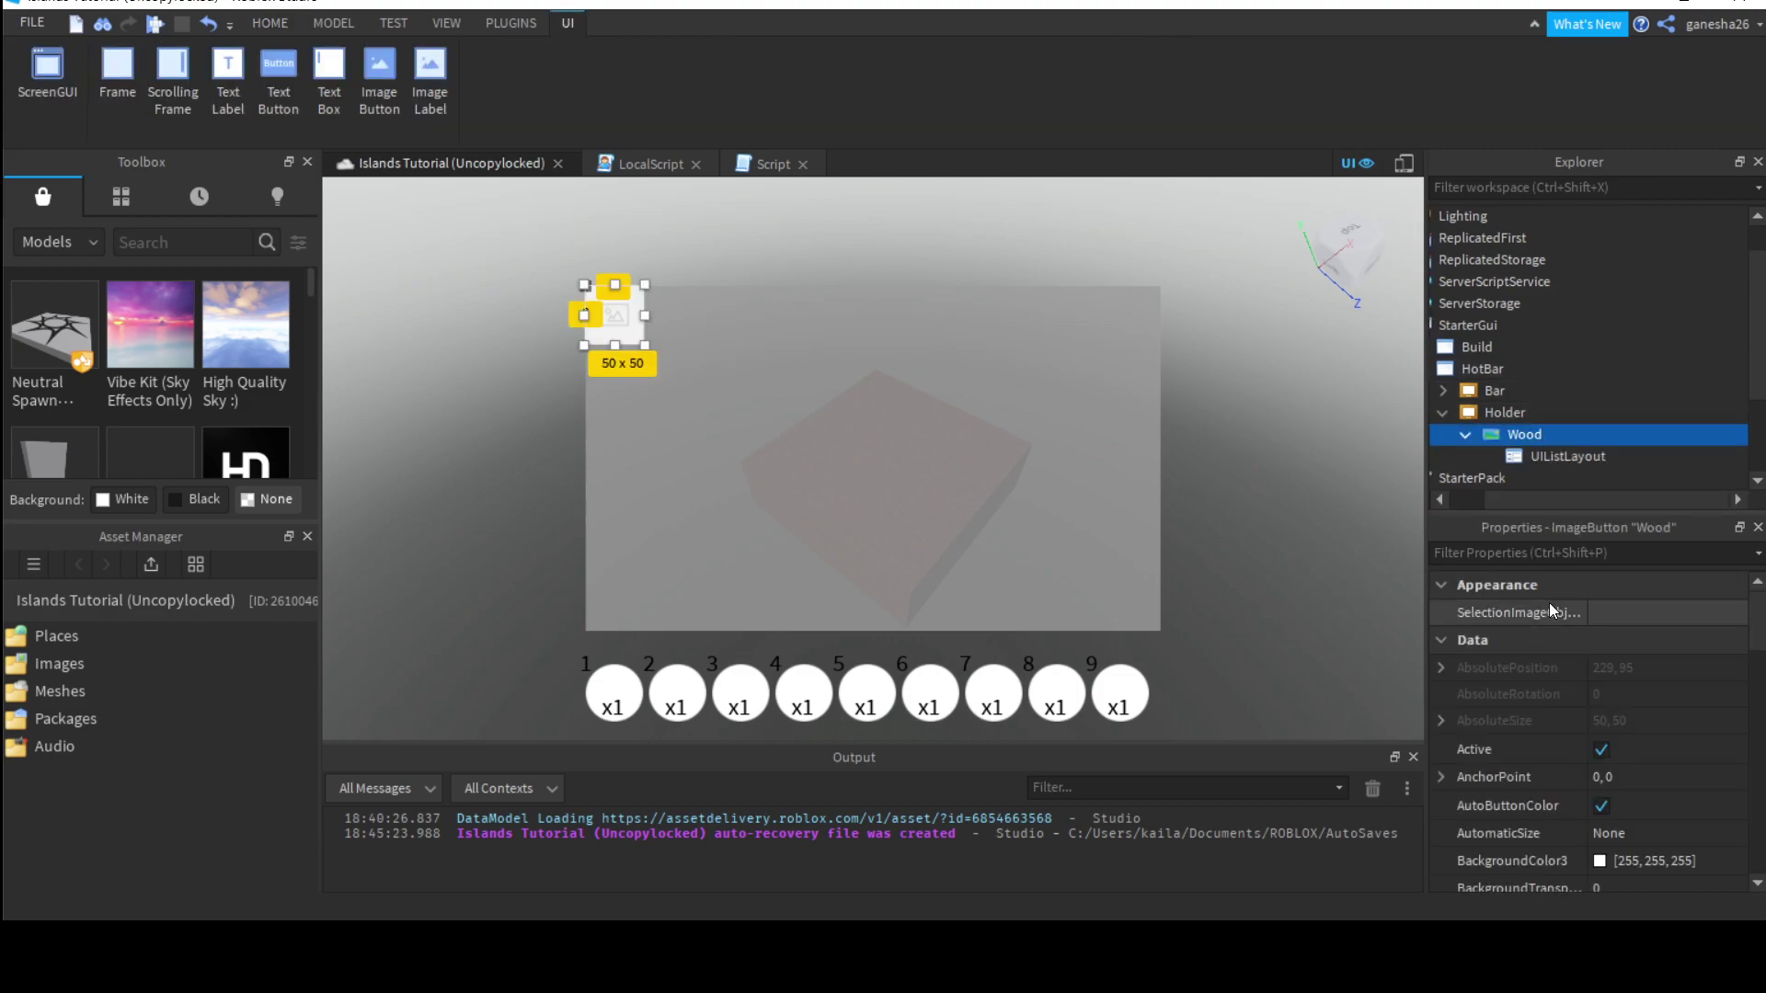
Step: Set the UIListLayout's Padding under Wood to 1, 0
left_click(1567, 457)
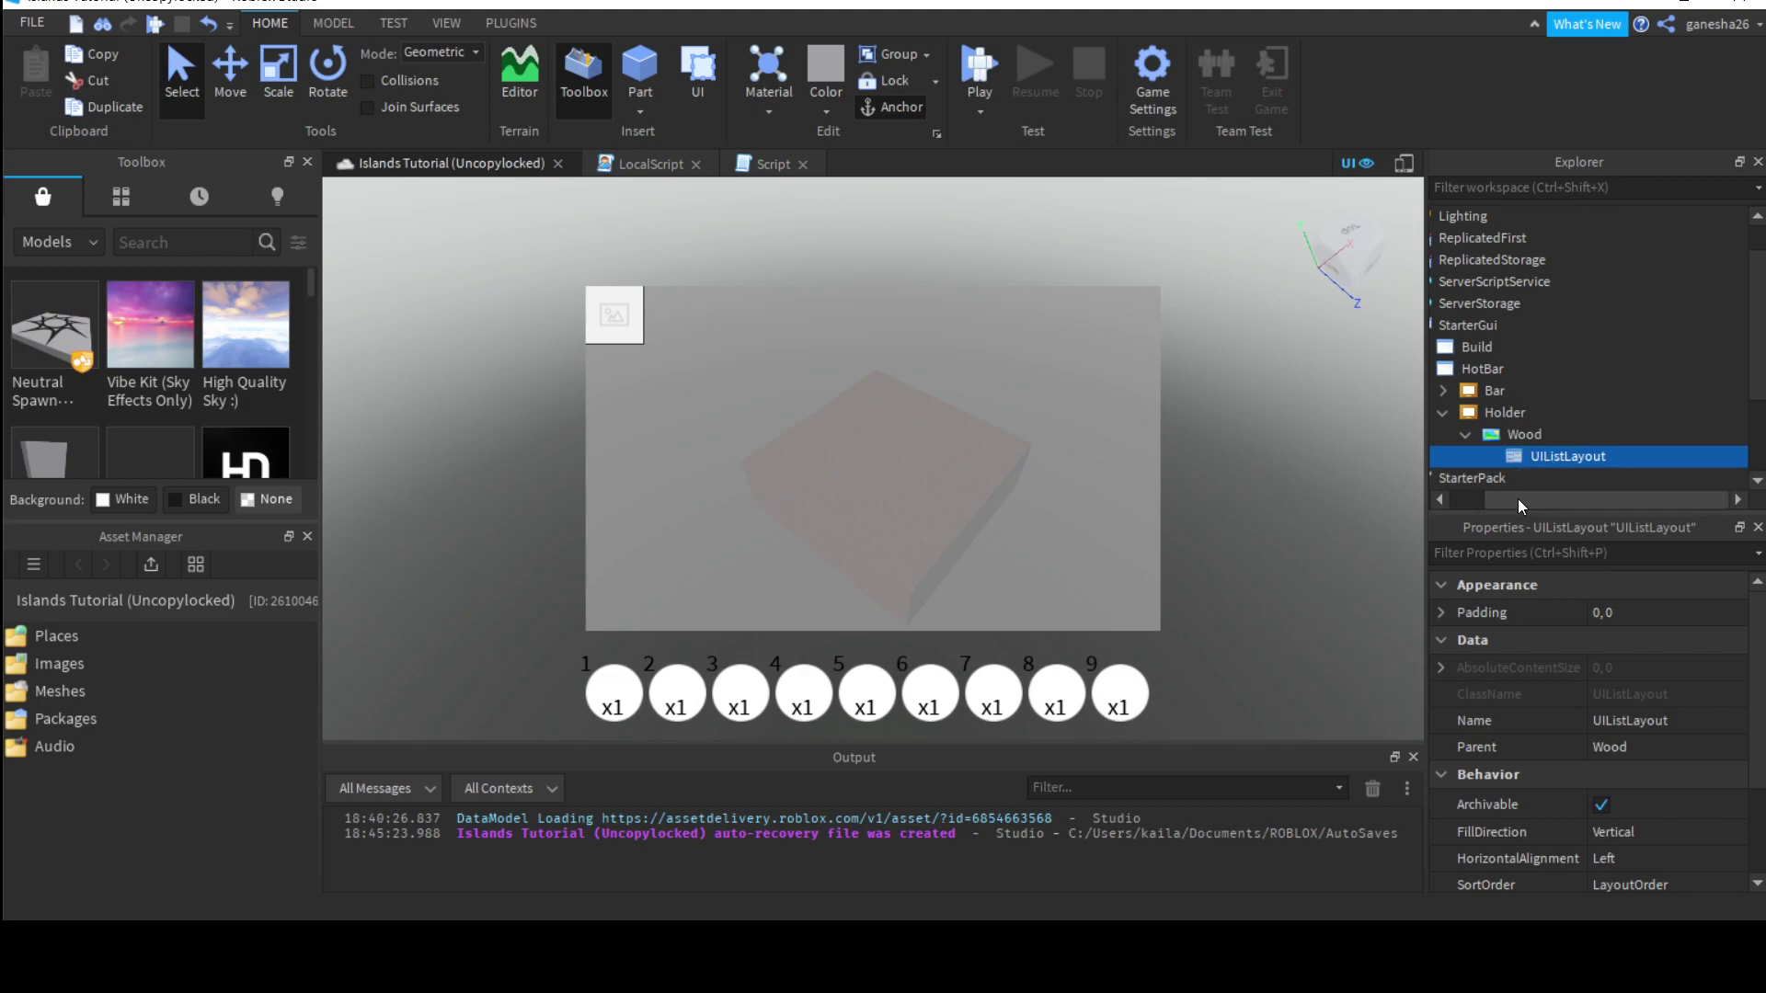
scroll(1517, 498, "left", 2)
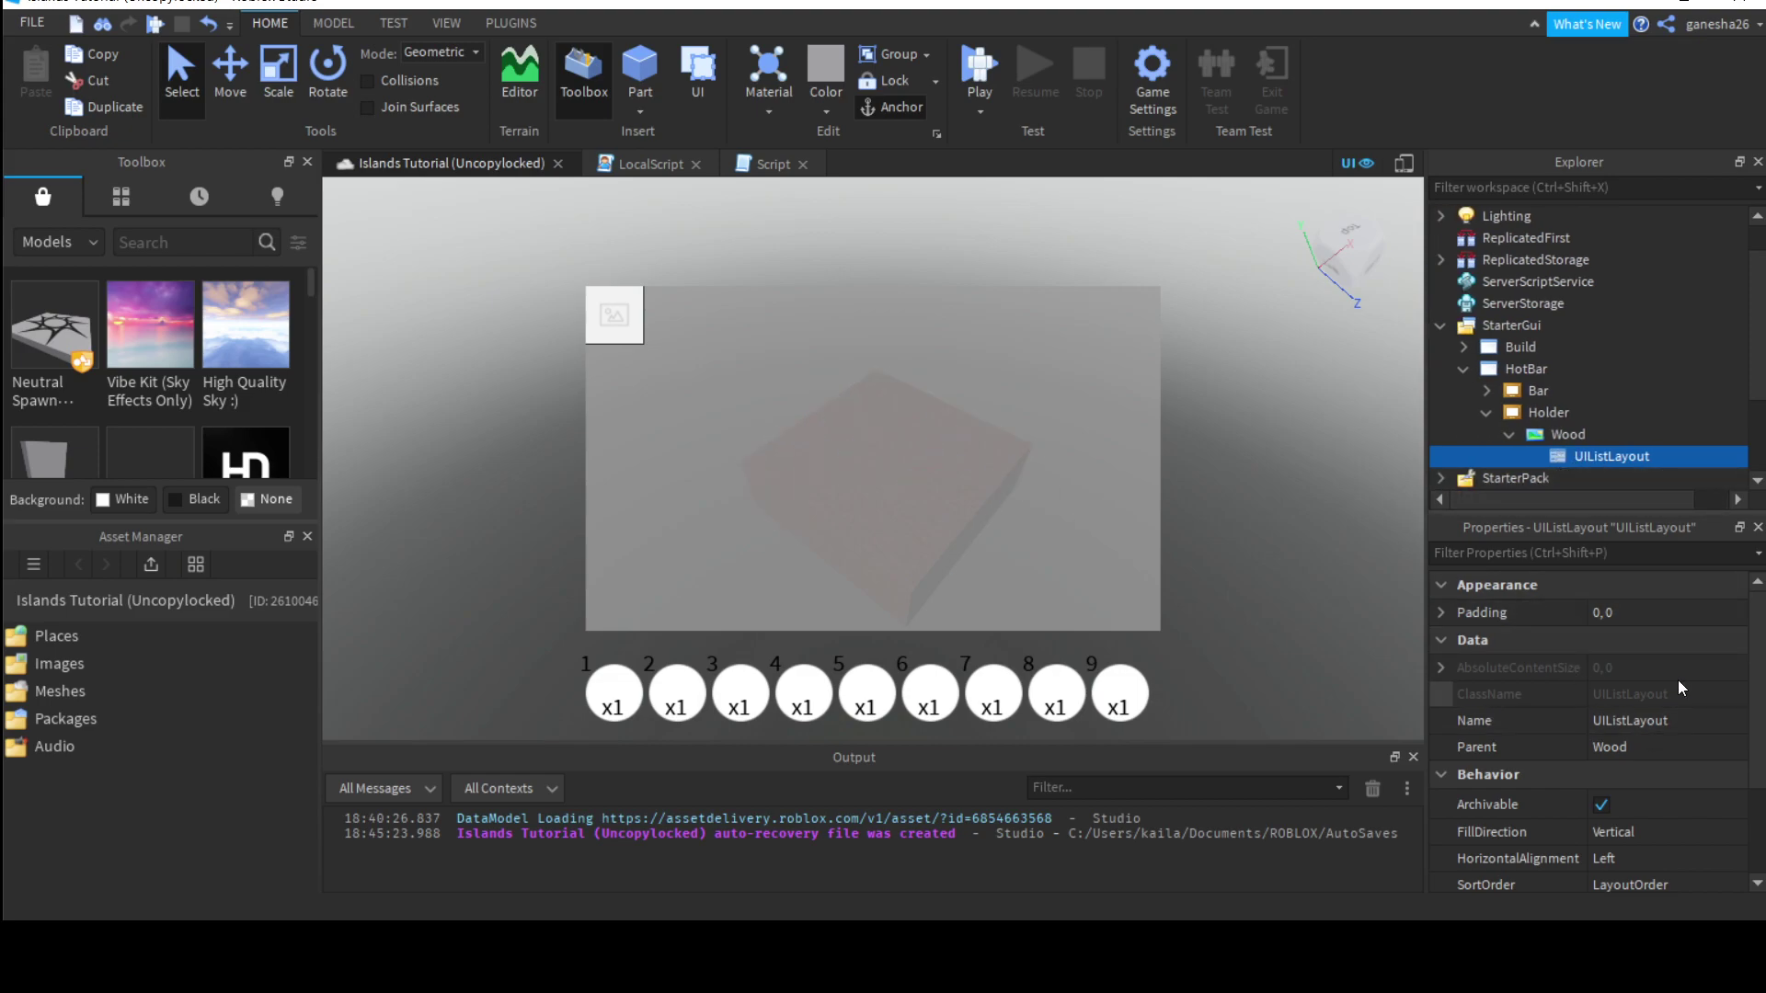
scroll(1609, 768, "down", 1)
scroll(1628, 772, "up", 1)
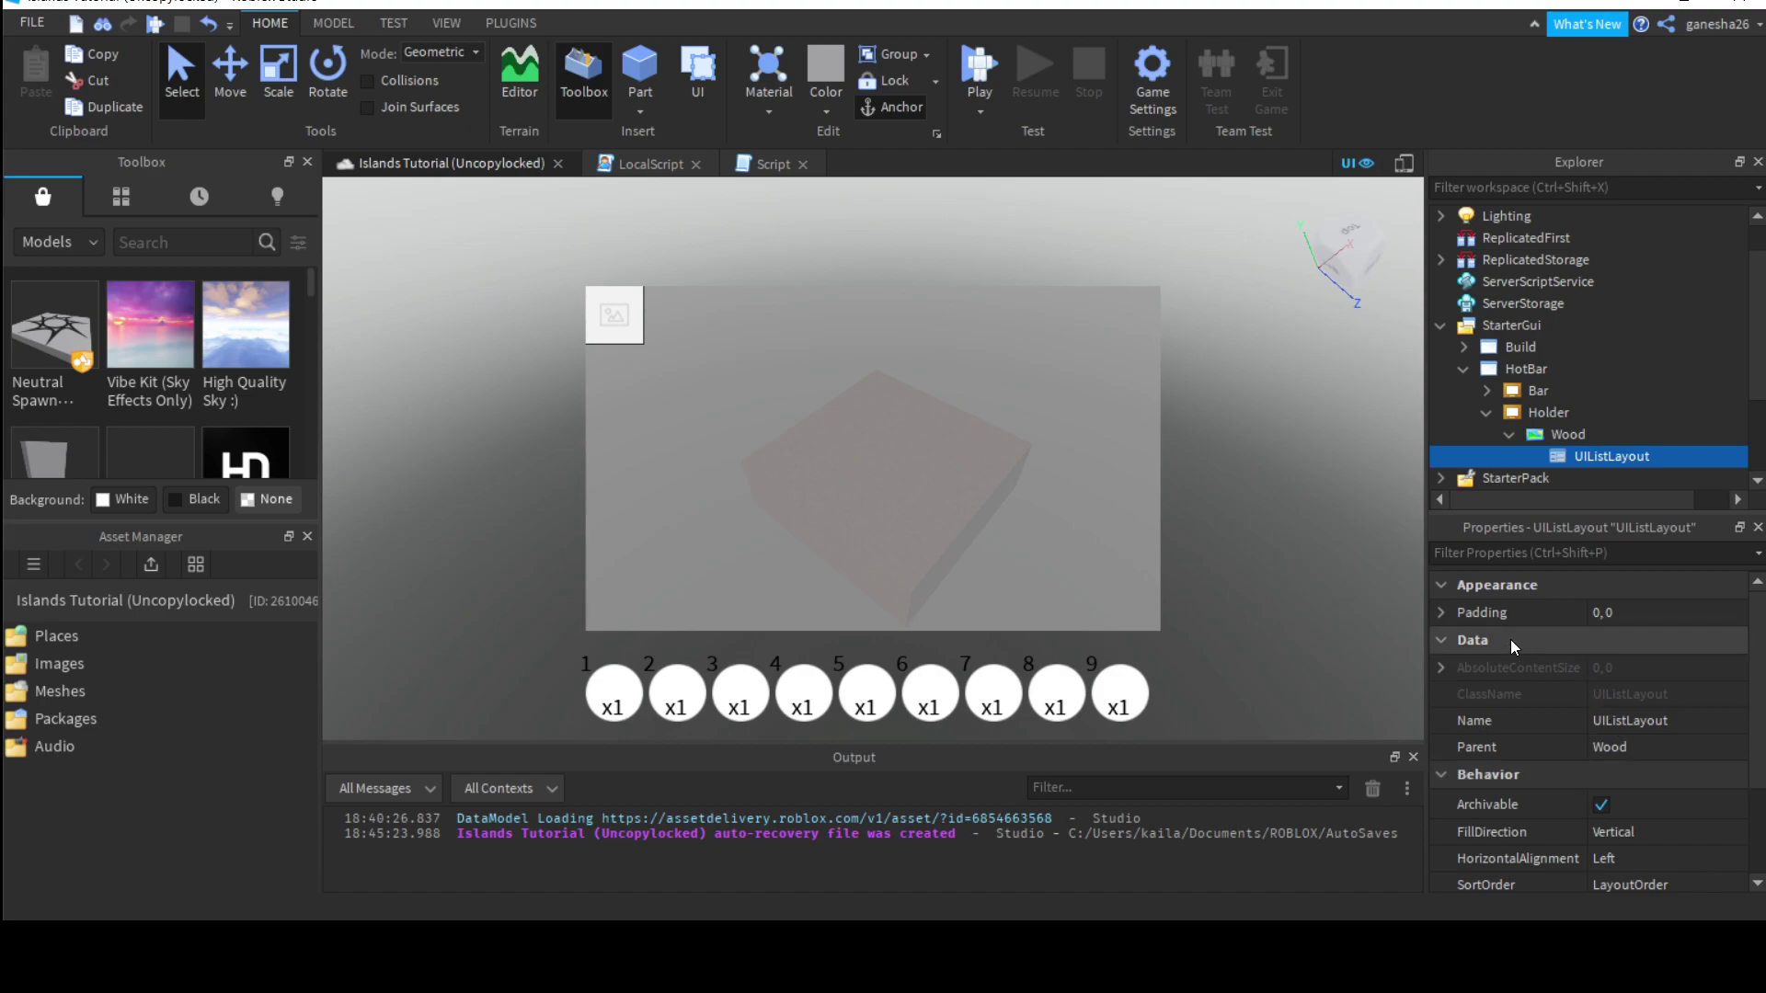
left_click(1443, 612)
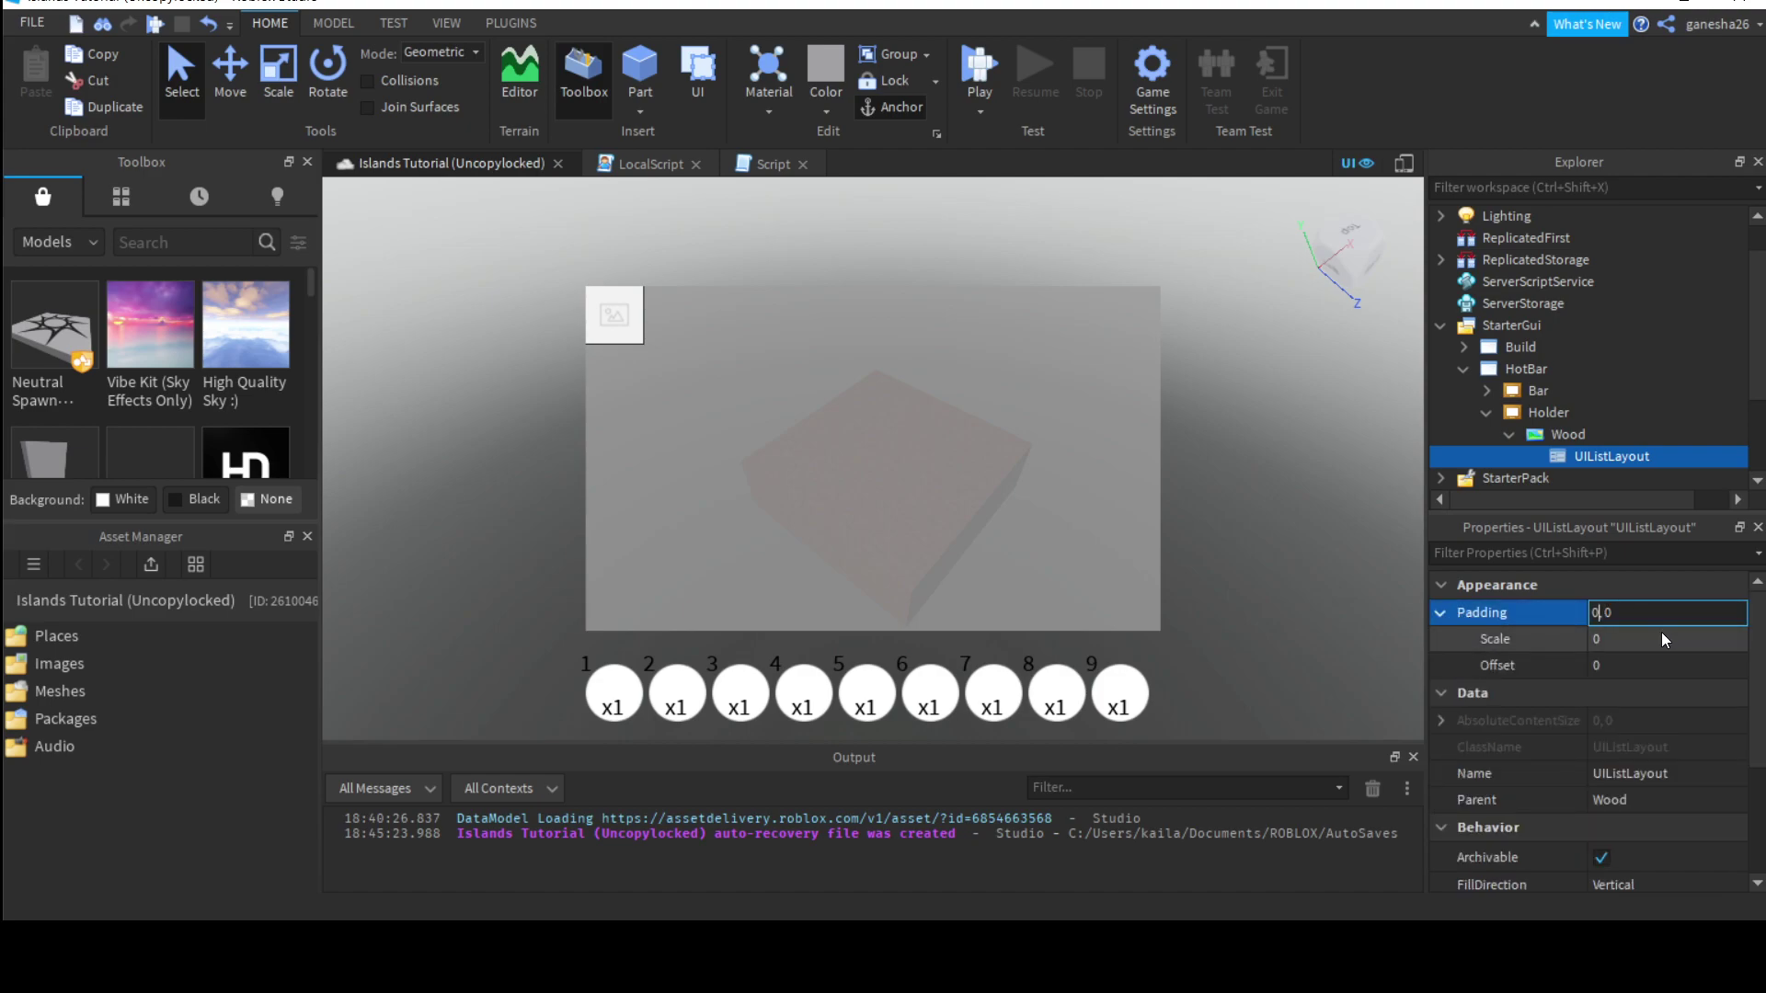
key("BackSpace")
type("1")
key("Return")
Step: Duplicate the Wood button, then undo the copies
left_click(1569, 434)
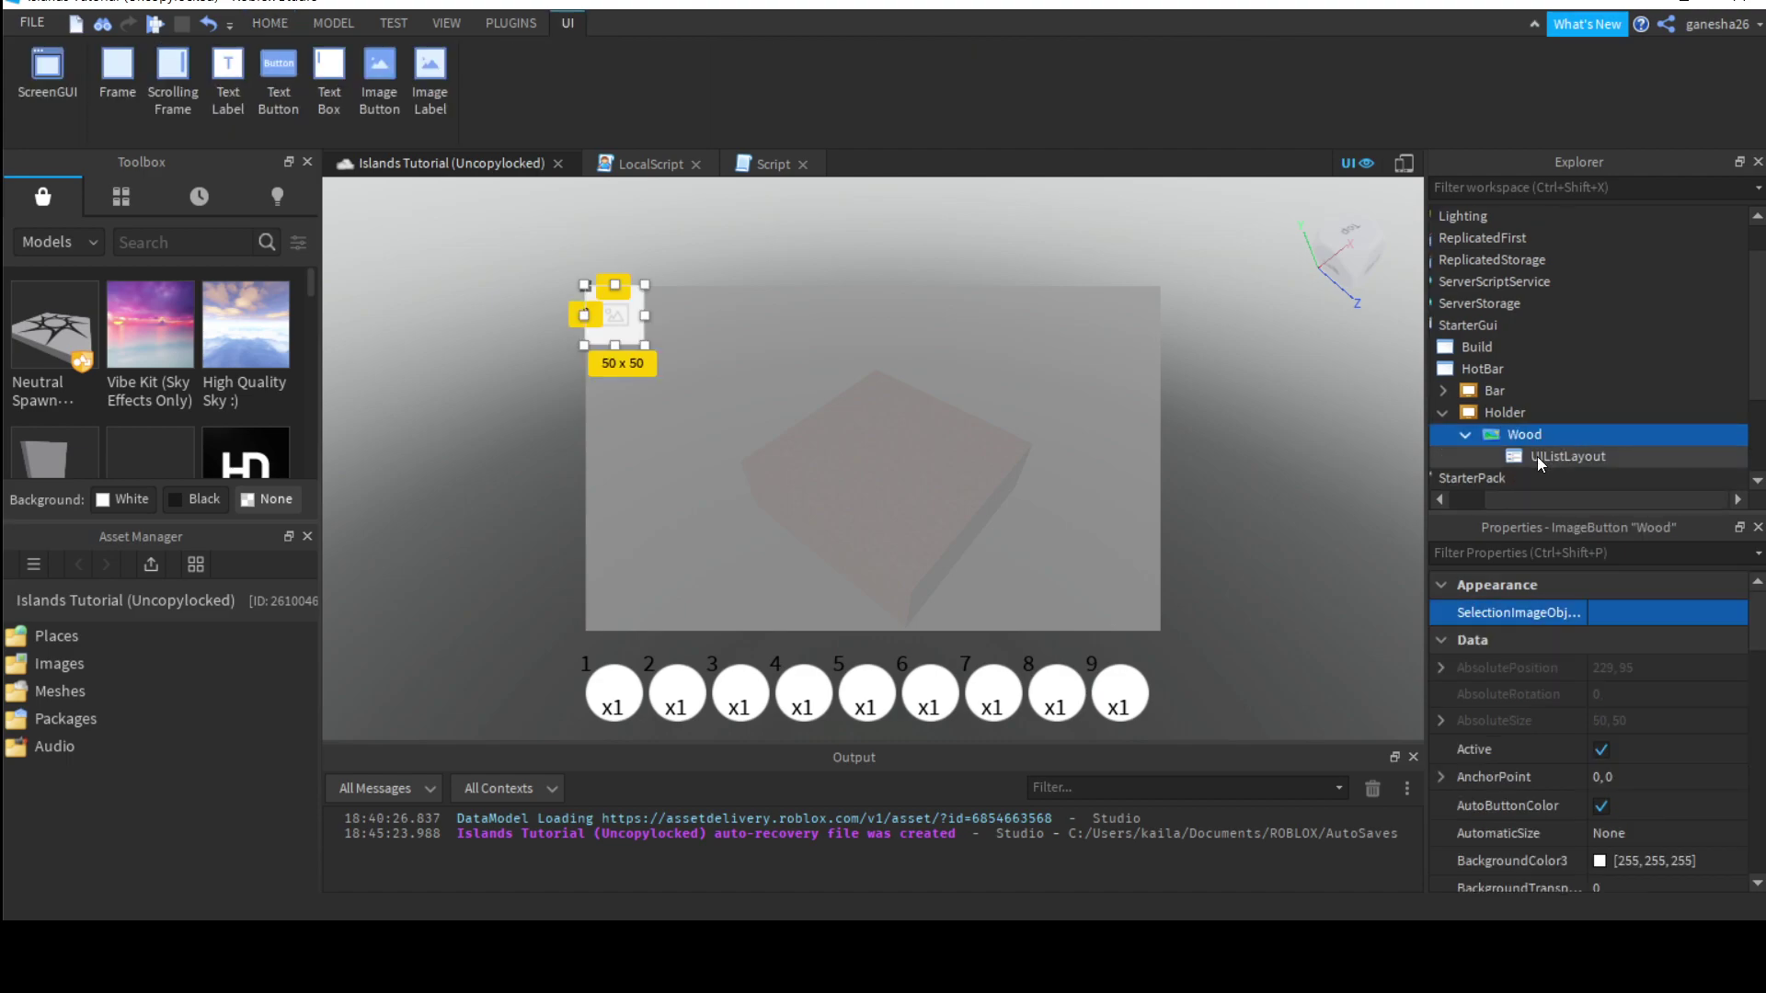
key("ctrl+d")
key("ctrl+d")
key("ctrl+d")
key("ctrl+d")
key("ctrl+d")
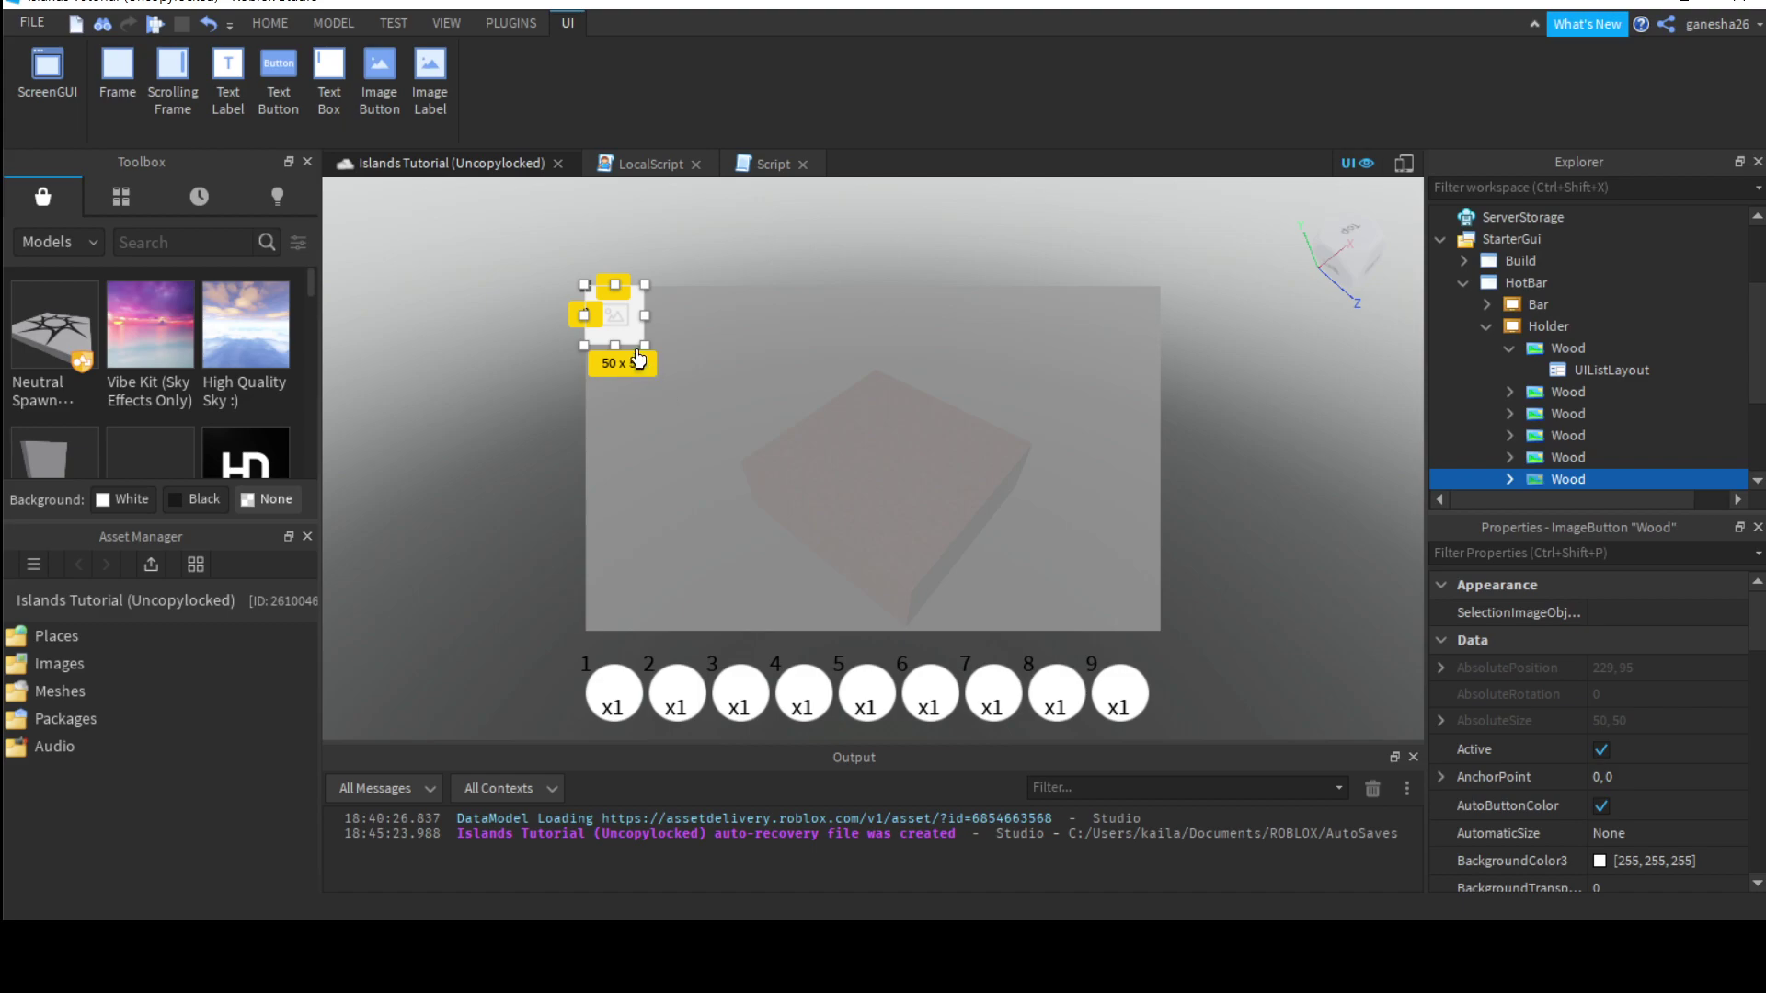
mouse_move(615, 332)
left_mouse_down()
mouse_move(727, 331)
mouse_move(647, 336)
left_mouse_up()
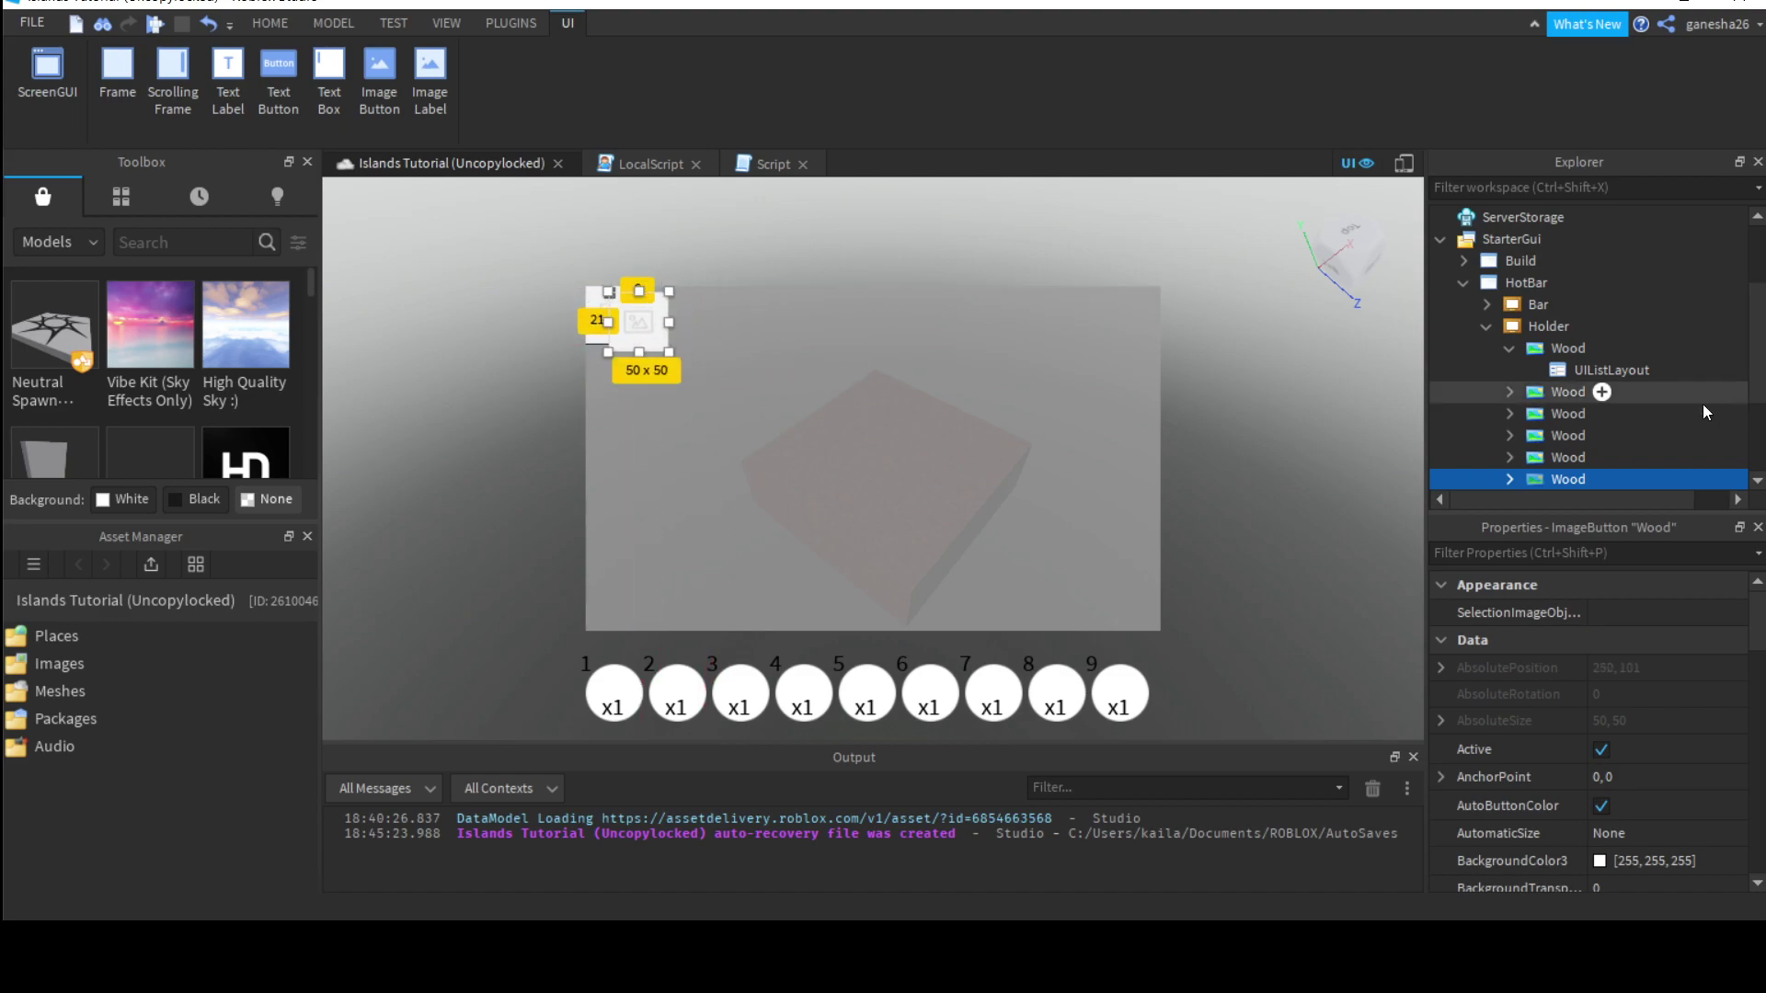
key("ctrl+z")
key("ctrl+z")
key("ctrl+z")
key("ctrl+z")
key("ctrl+z")
key("ctrl+z")
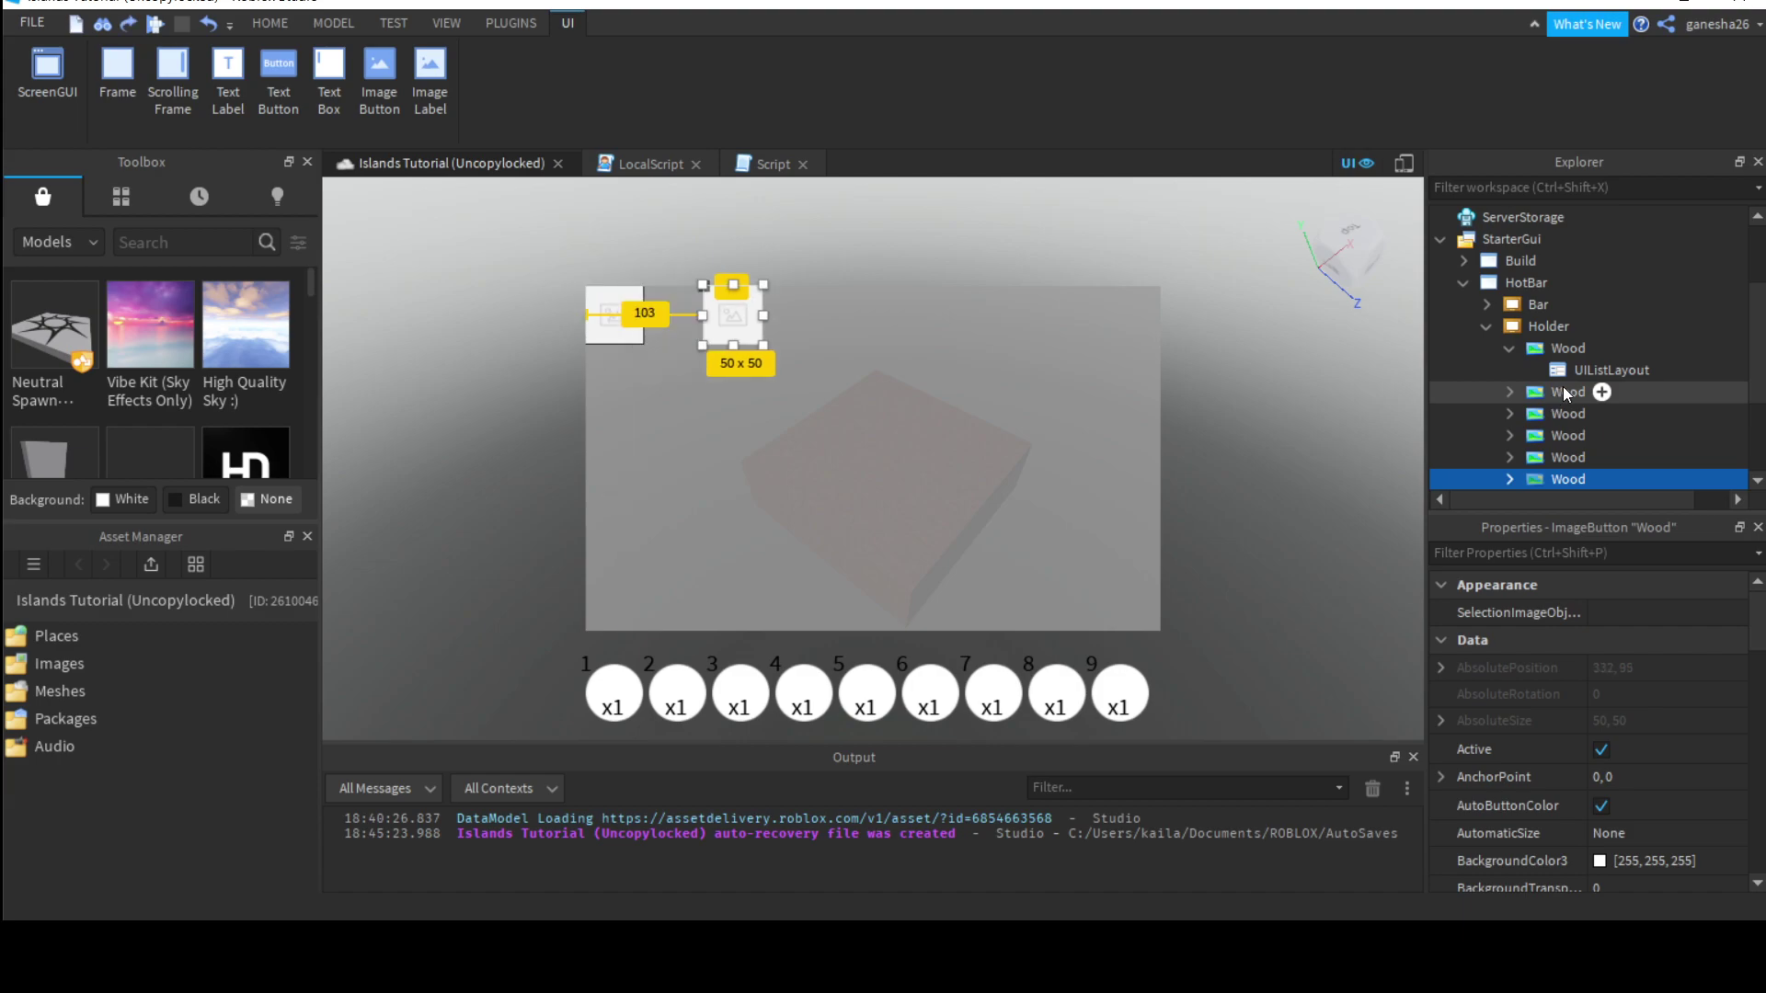
left_click(1573, 391)
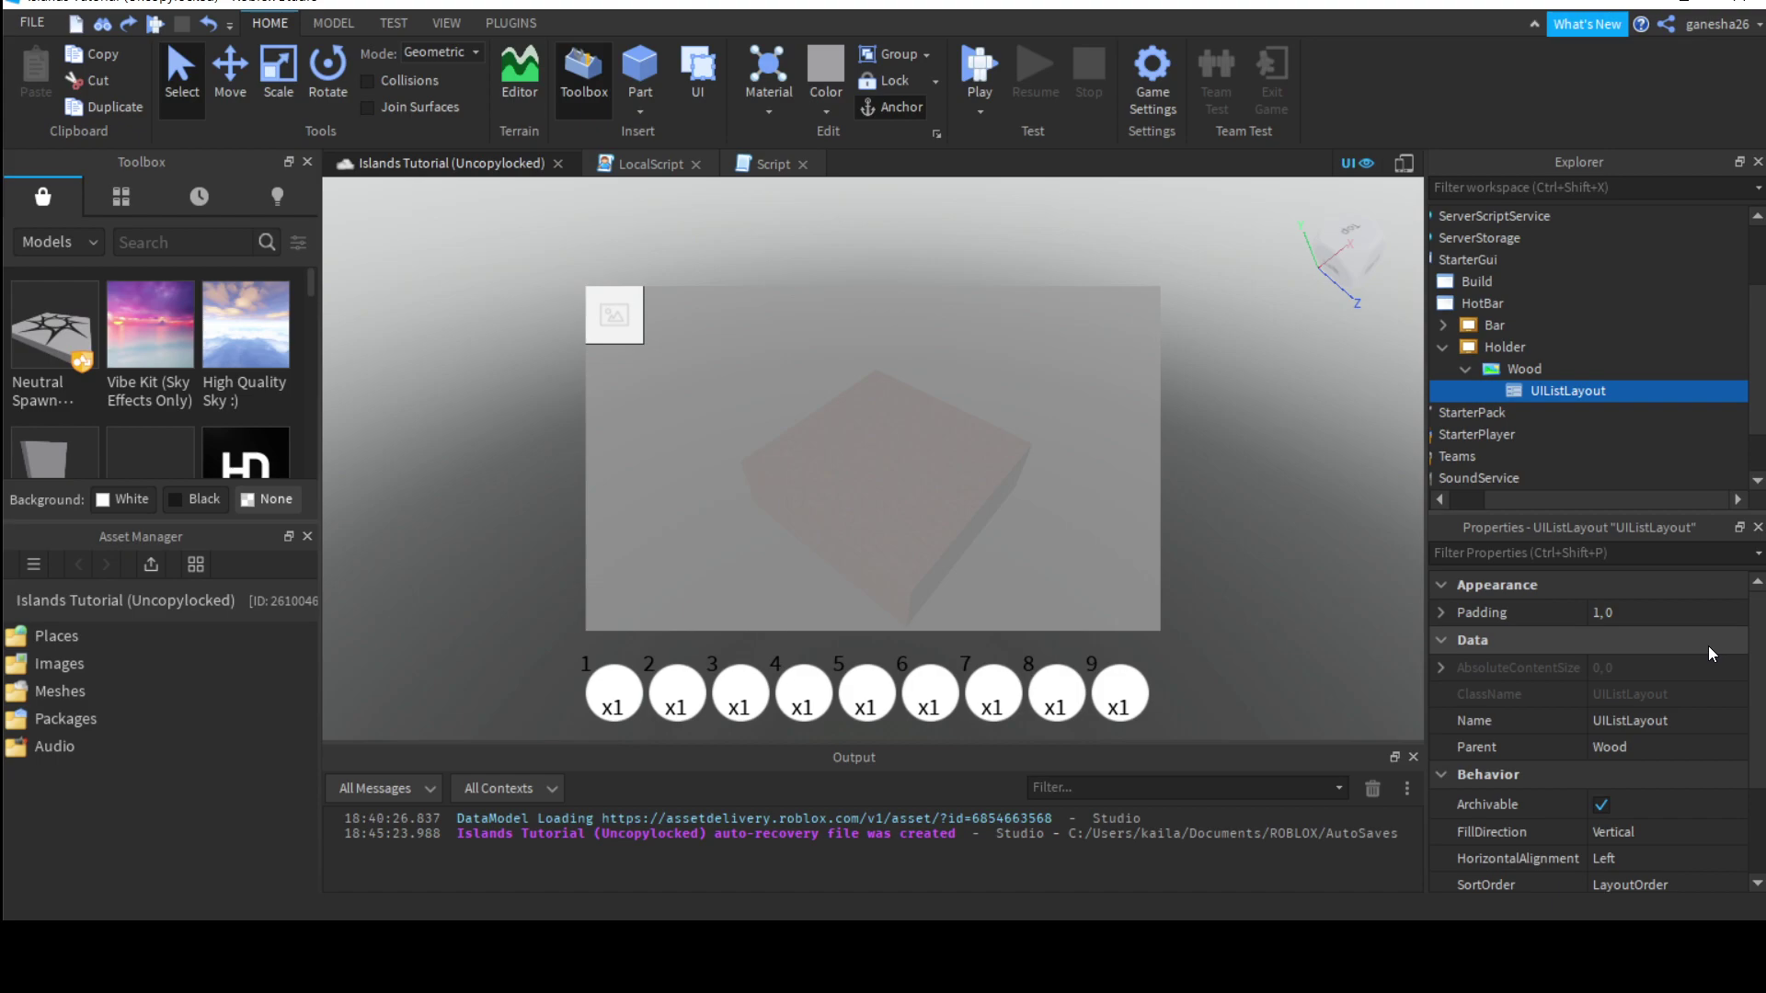
Step: Set the UIListLayout to fill Horizontal, centred horizontally and vertically
scroll(1597, 808, "down", 1)
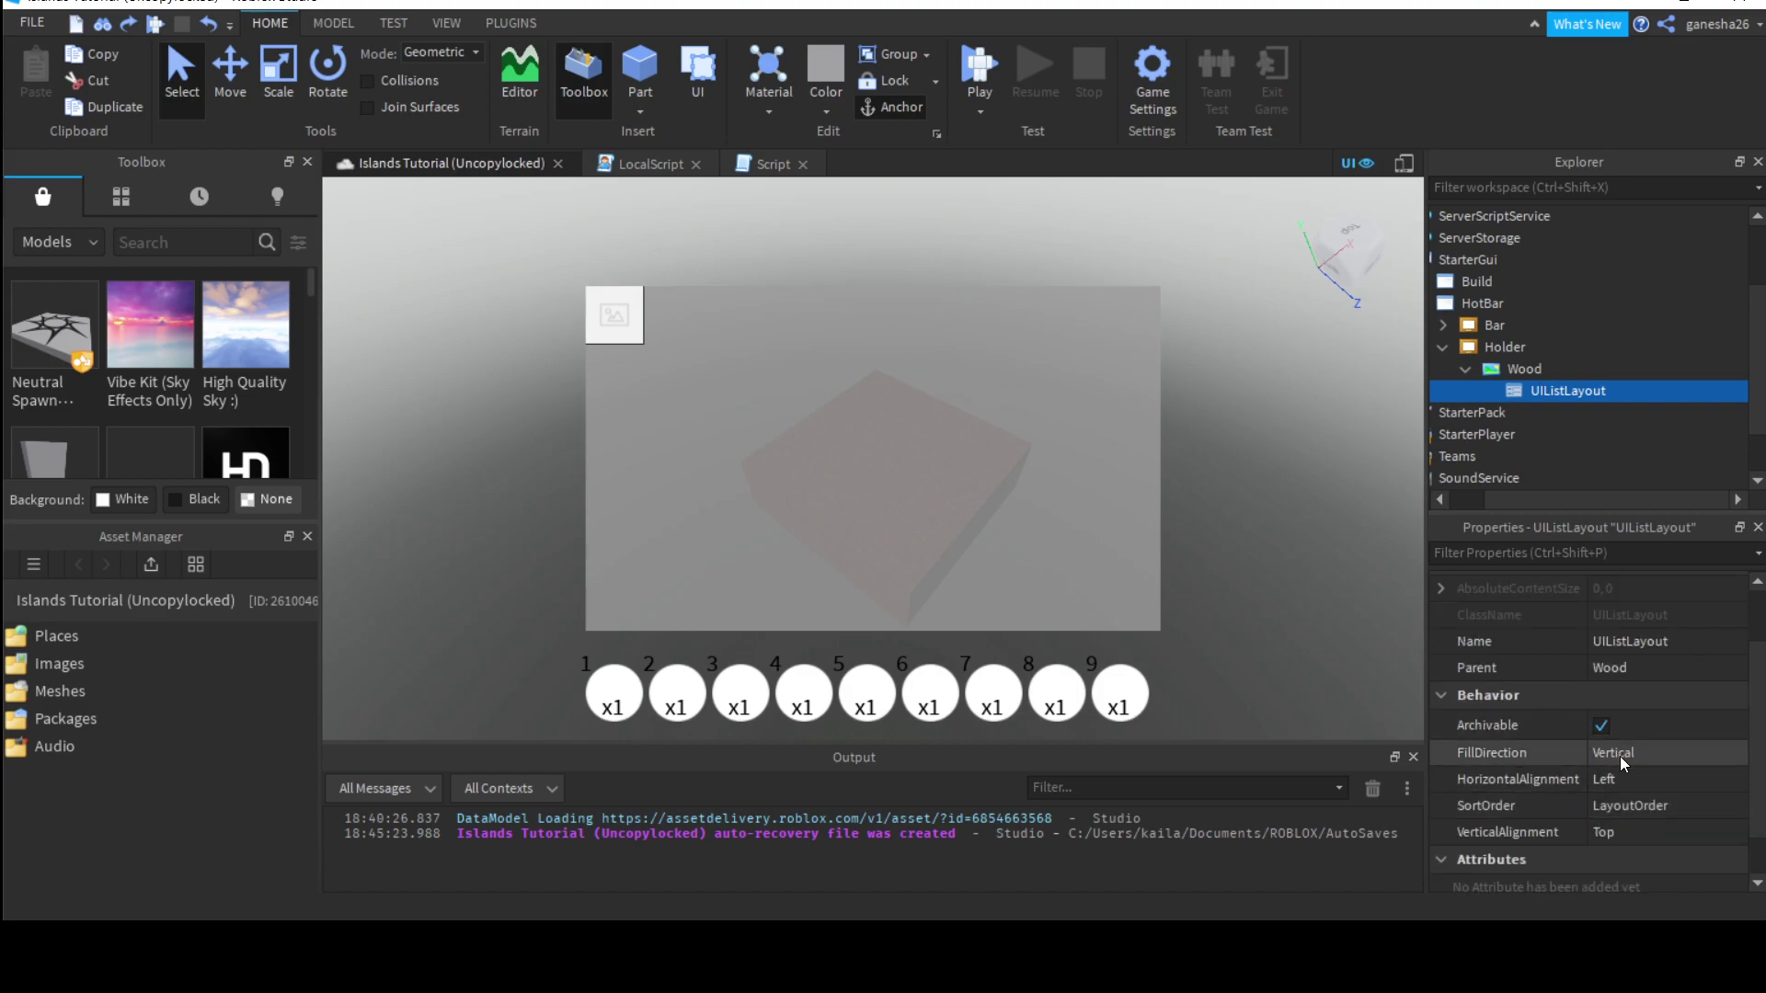
left_click(1647, 758)
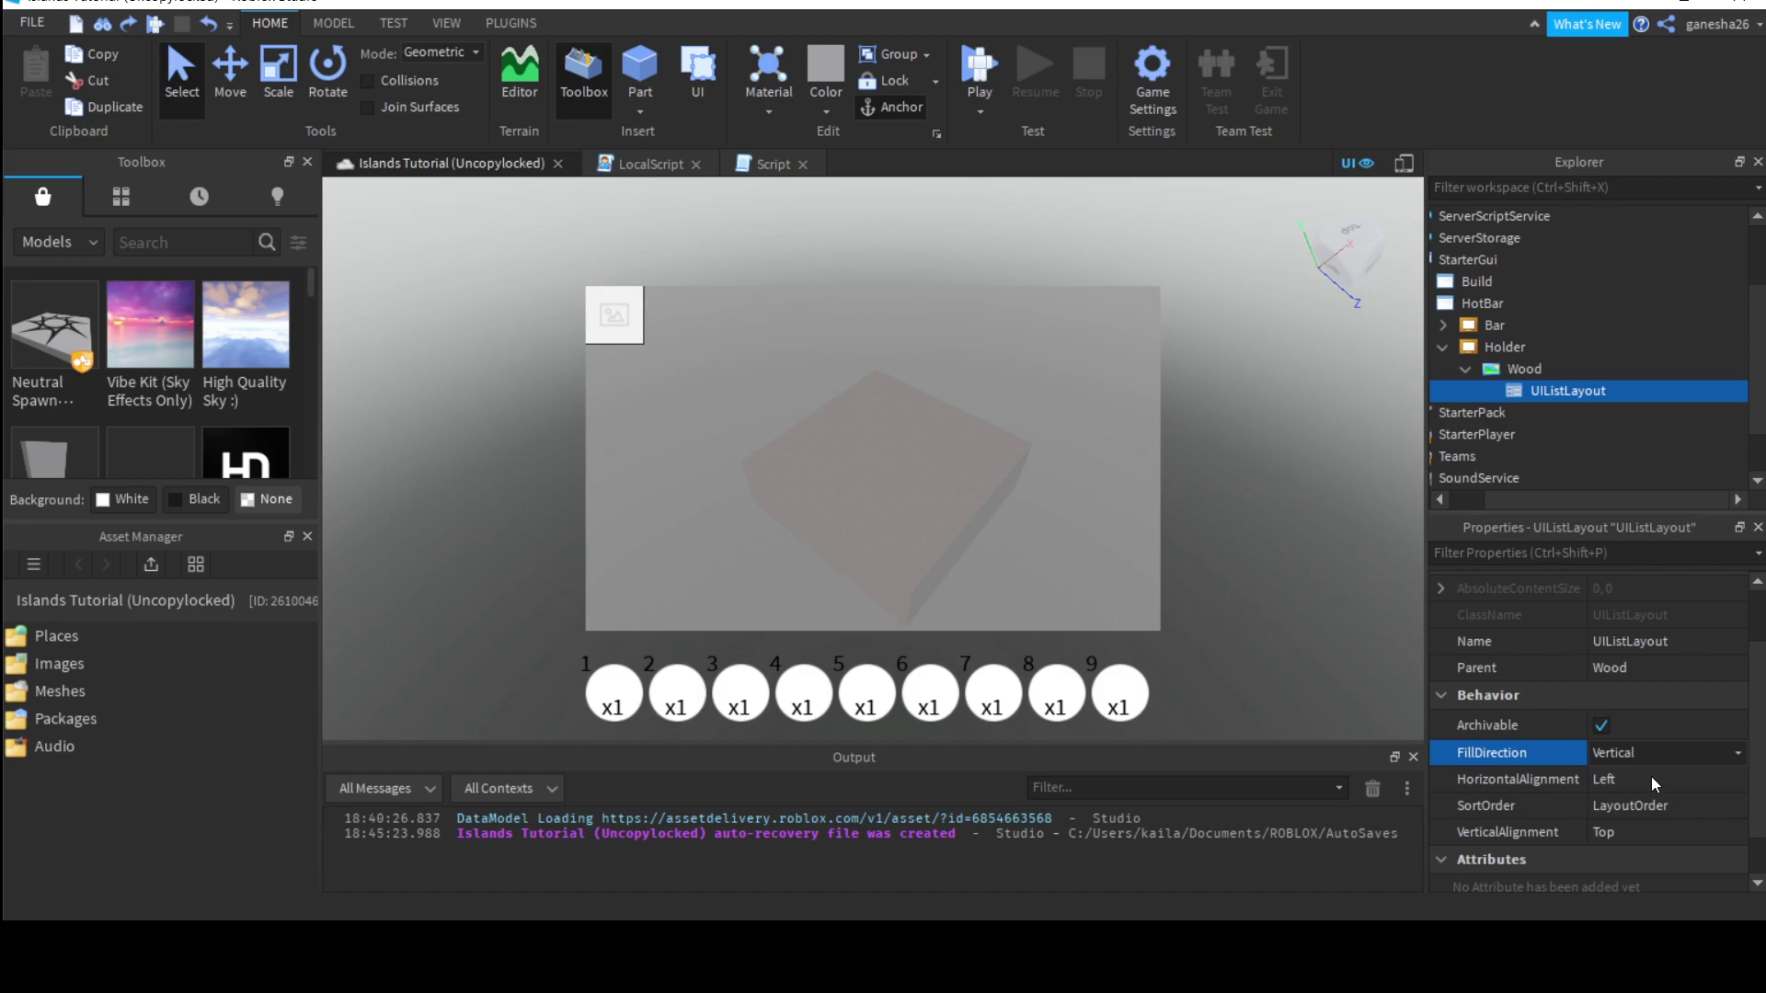
left_click(1652, 778)
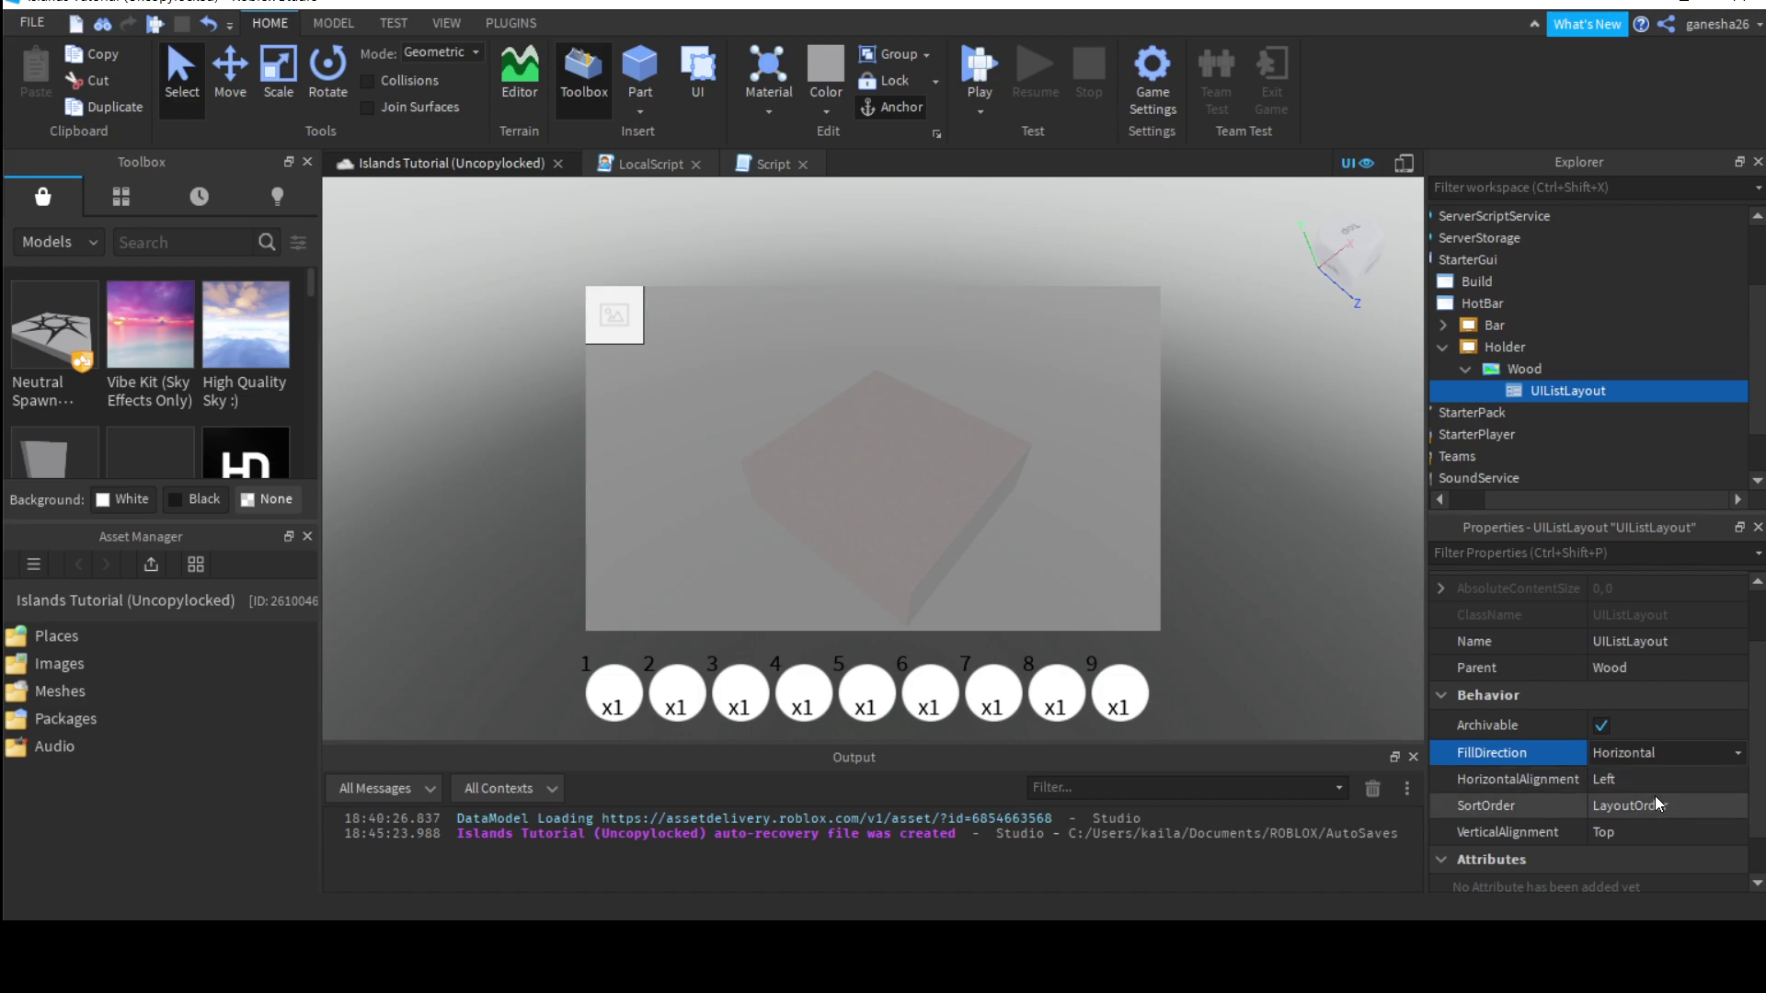
left_click(1653, 783)
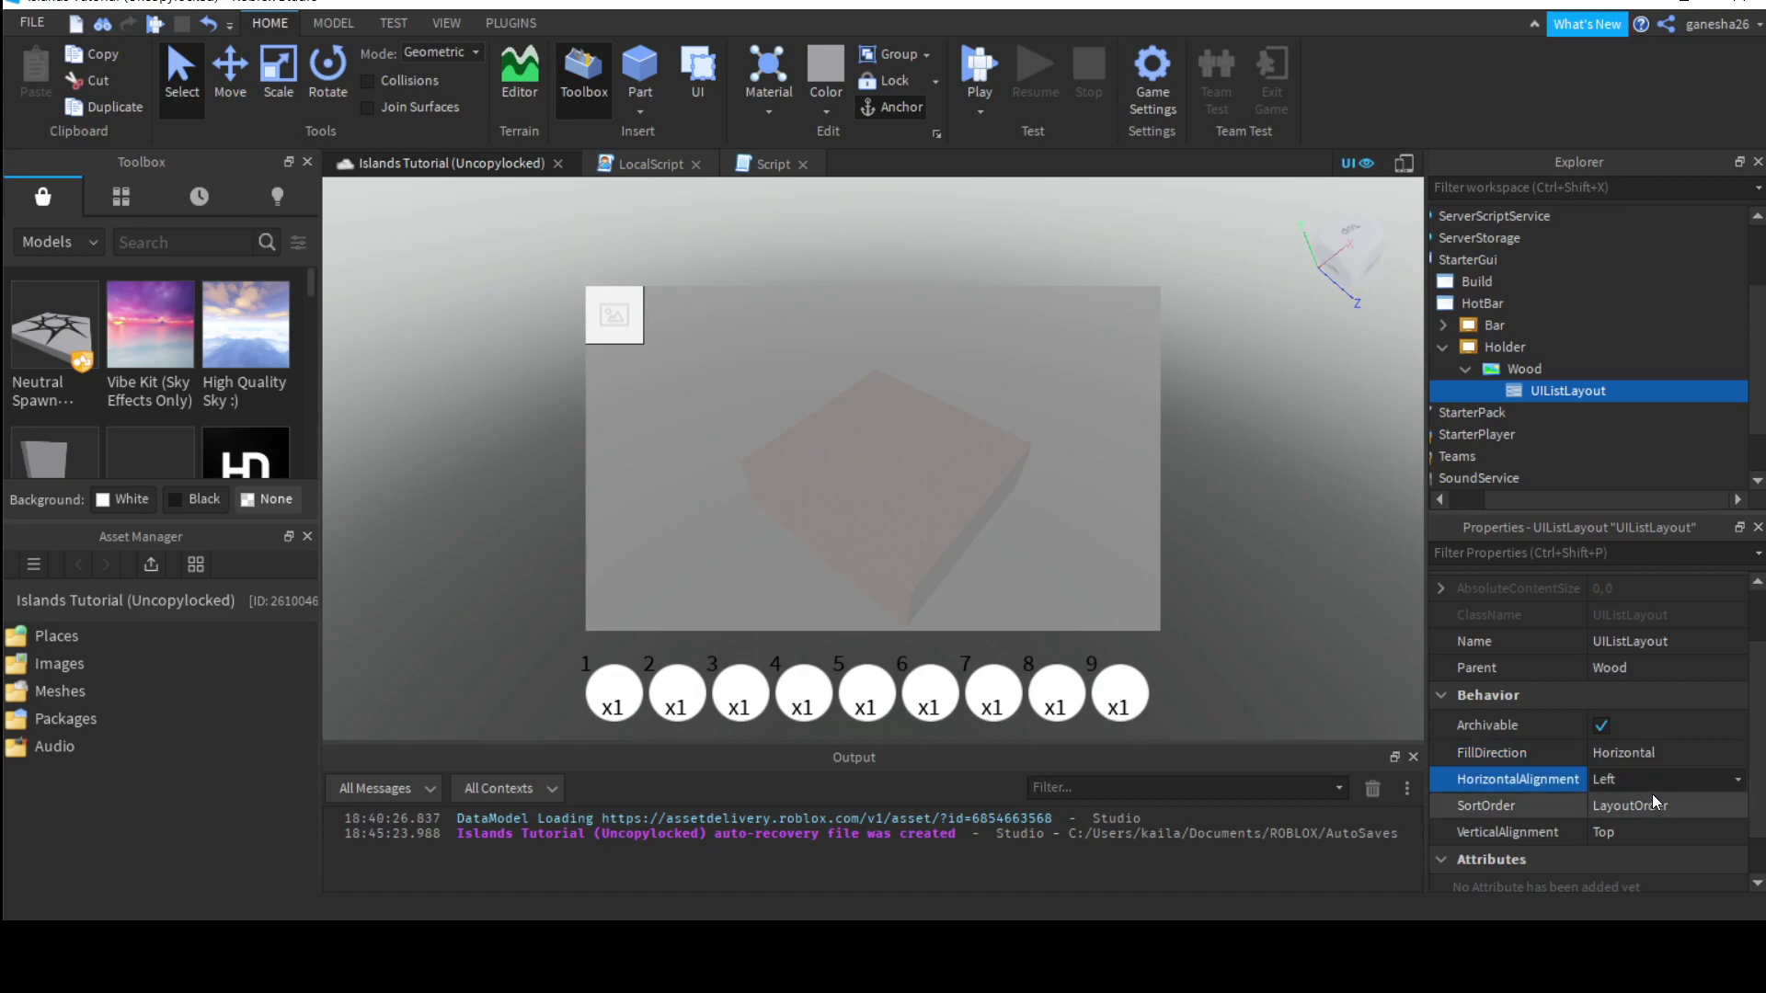
left_click(1643, 781)
left_click(1649, 804)
left_click(1654, 829)
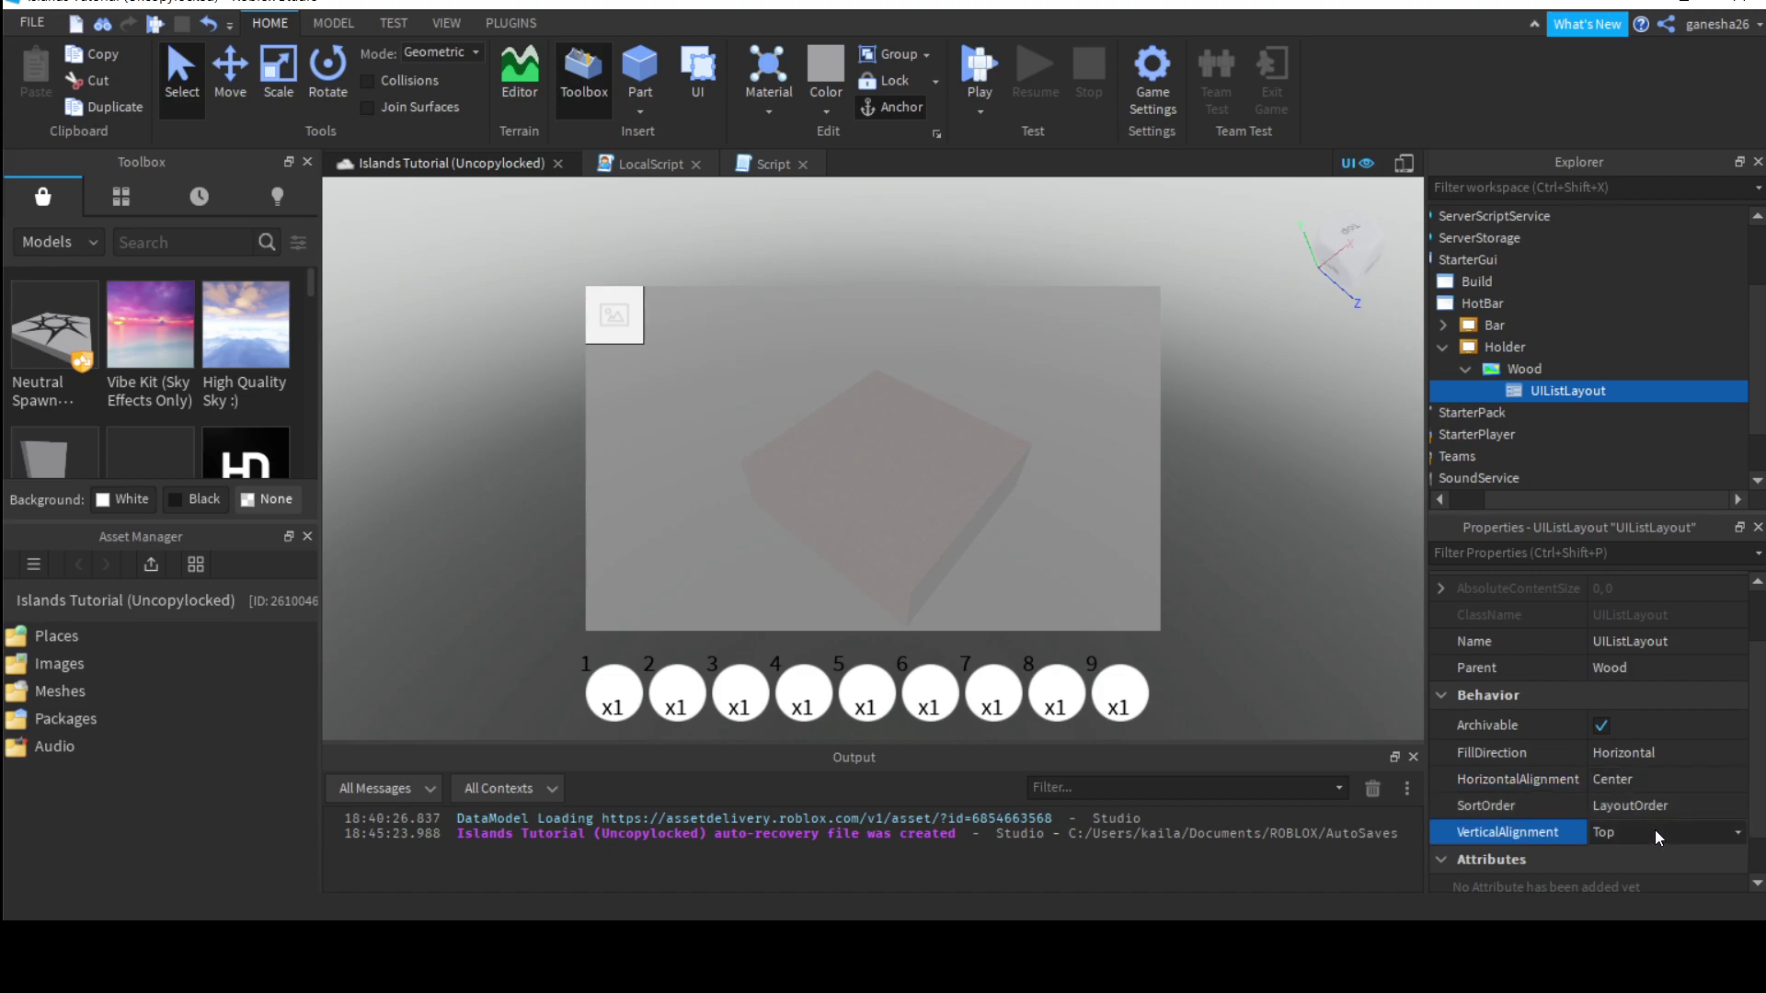
left_click(1642, 832)
Step: Switch the UIListLayout's FillDirection back to Vertical
left_click(1637, 809)
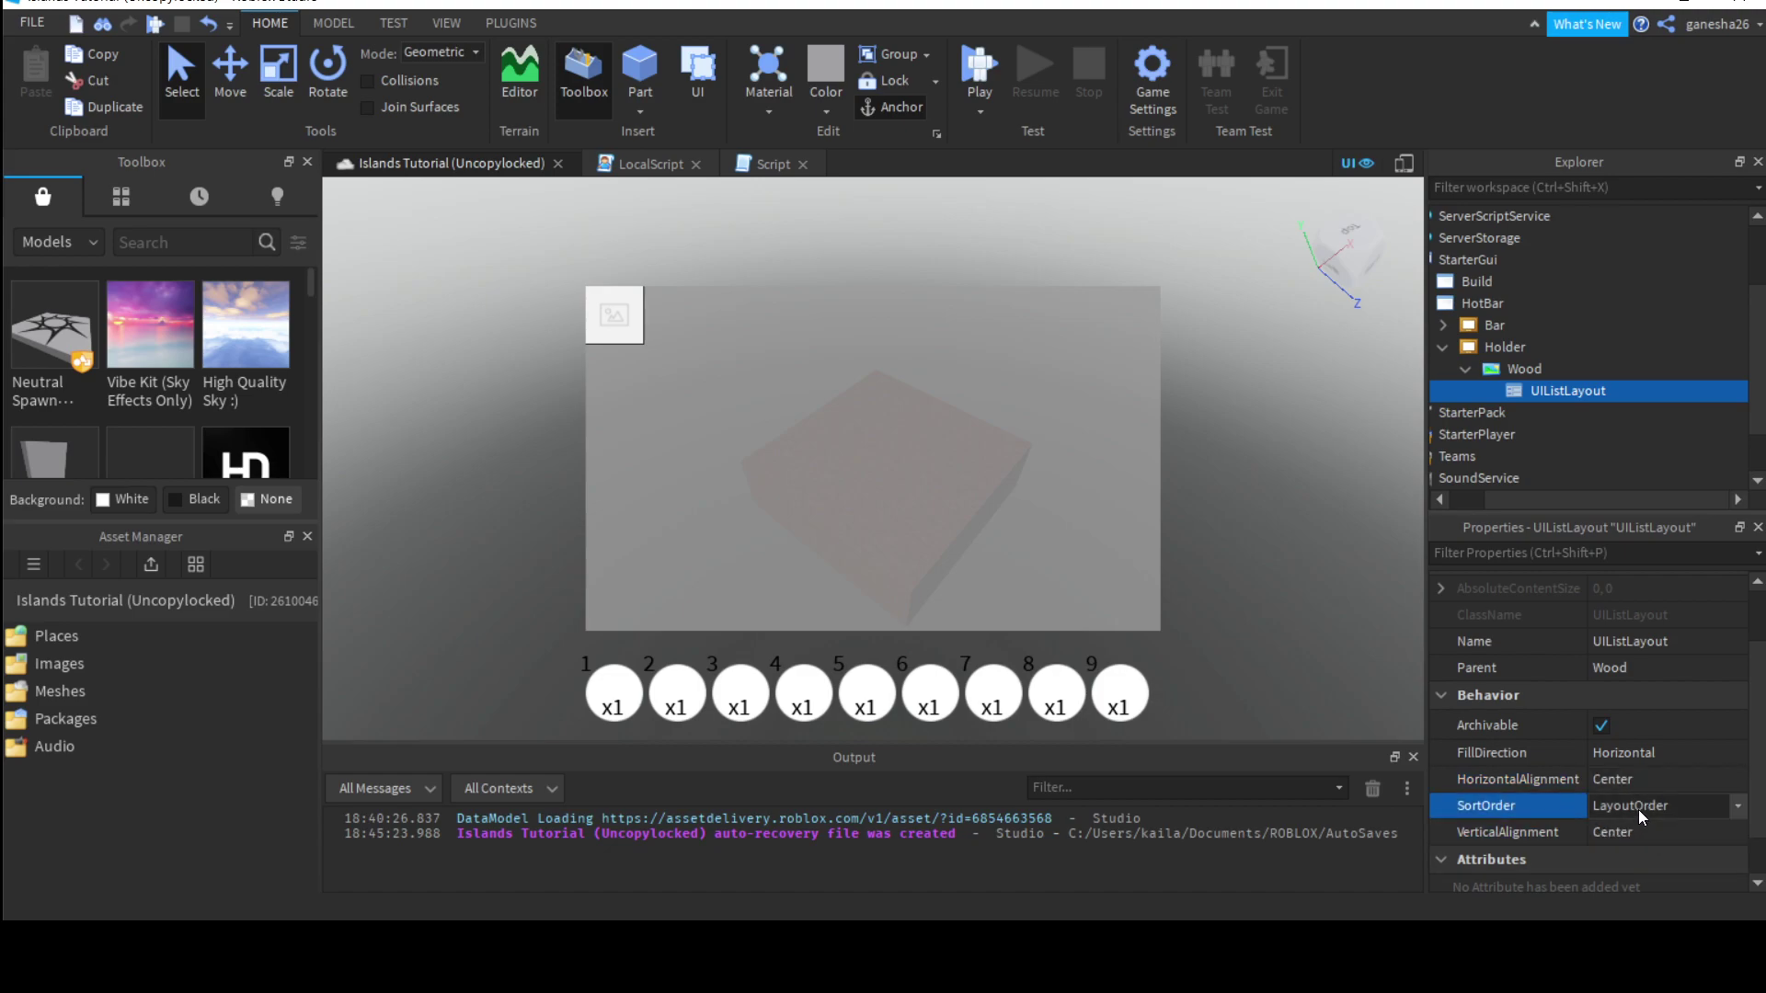
scroll(1637, 809, "down", 1)
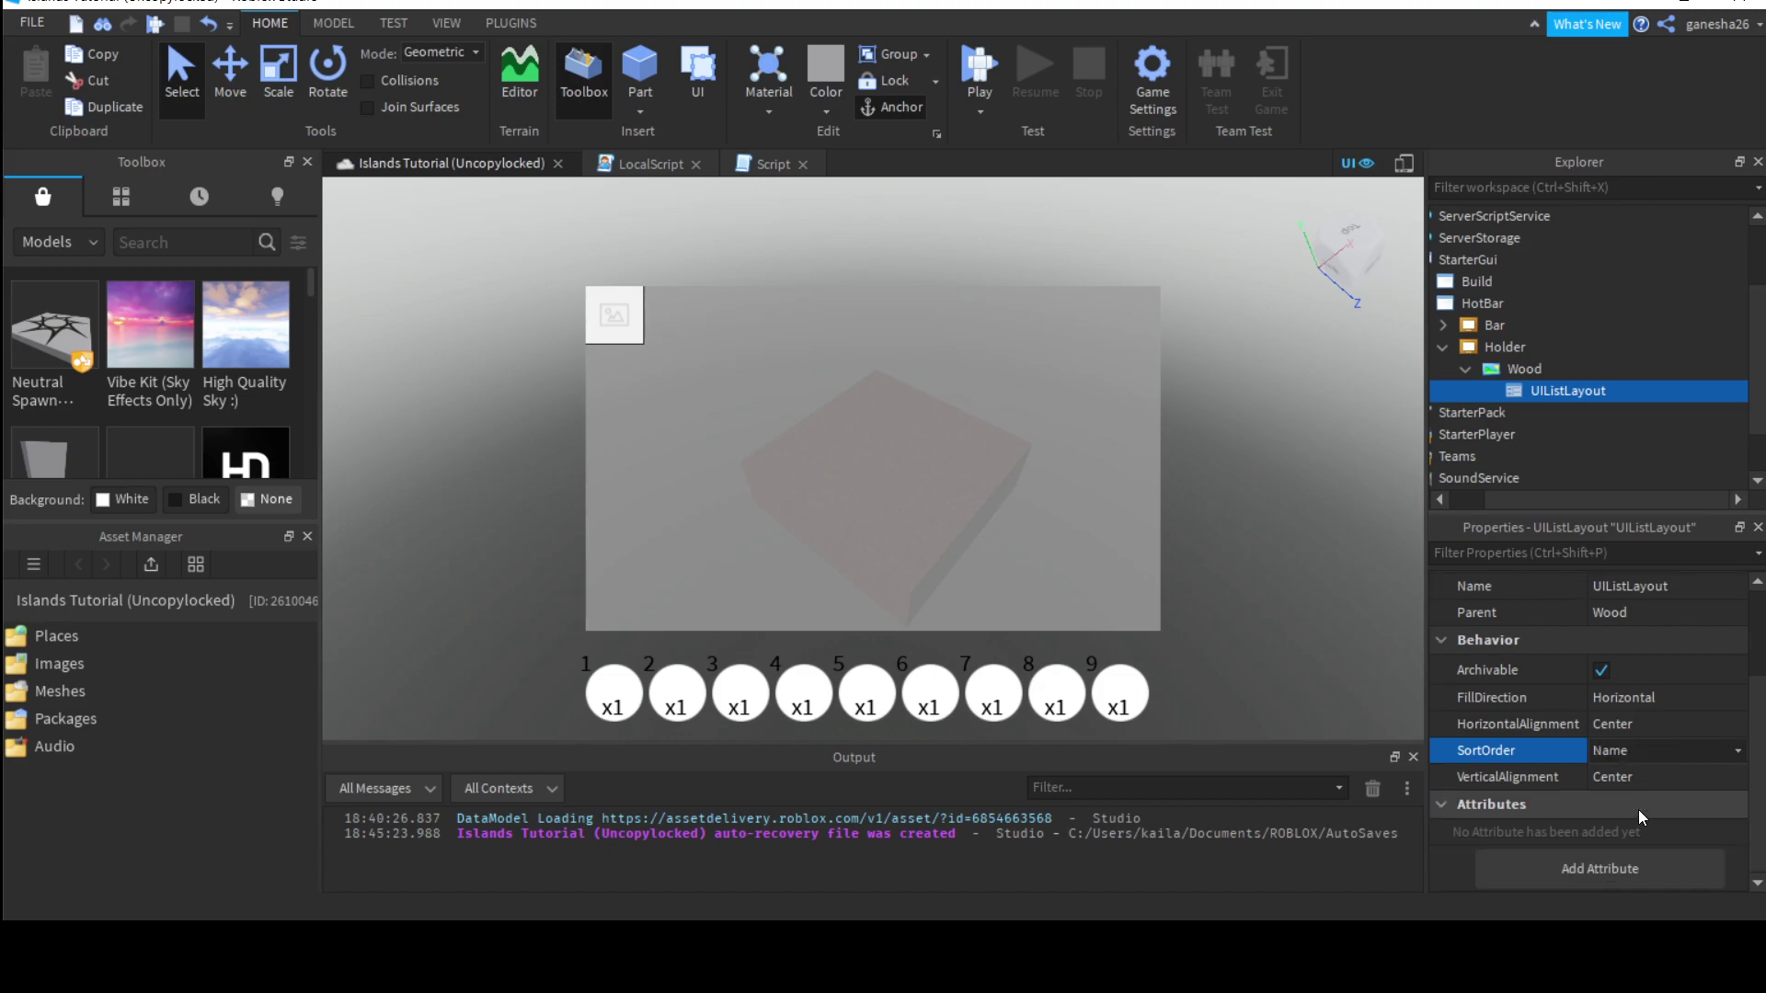
scroll(1638, 810, "up", 3)
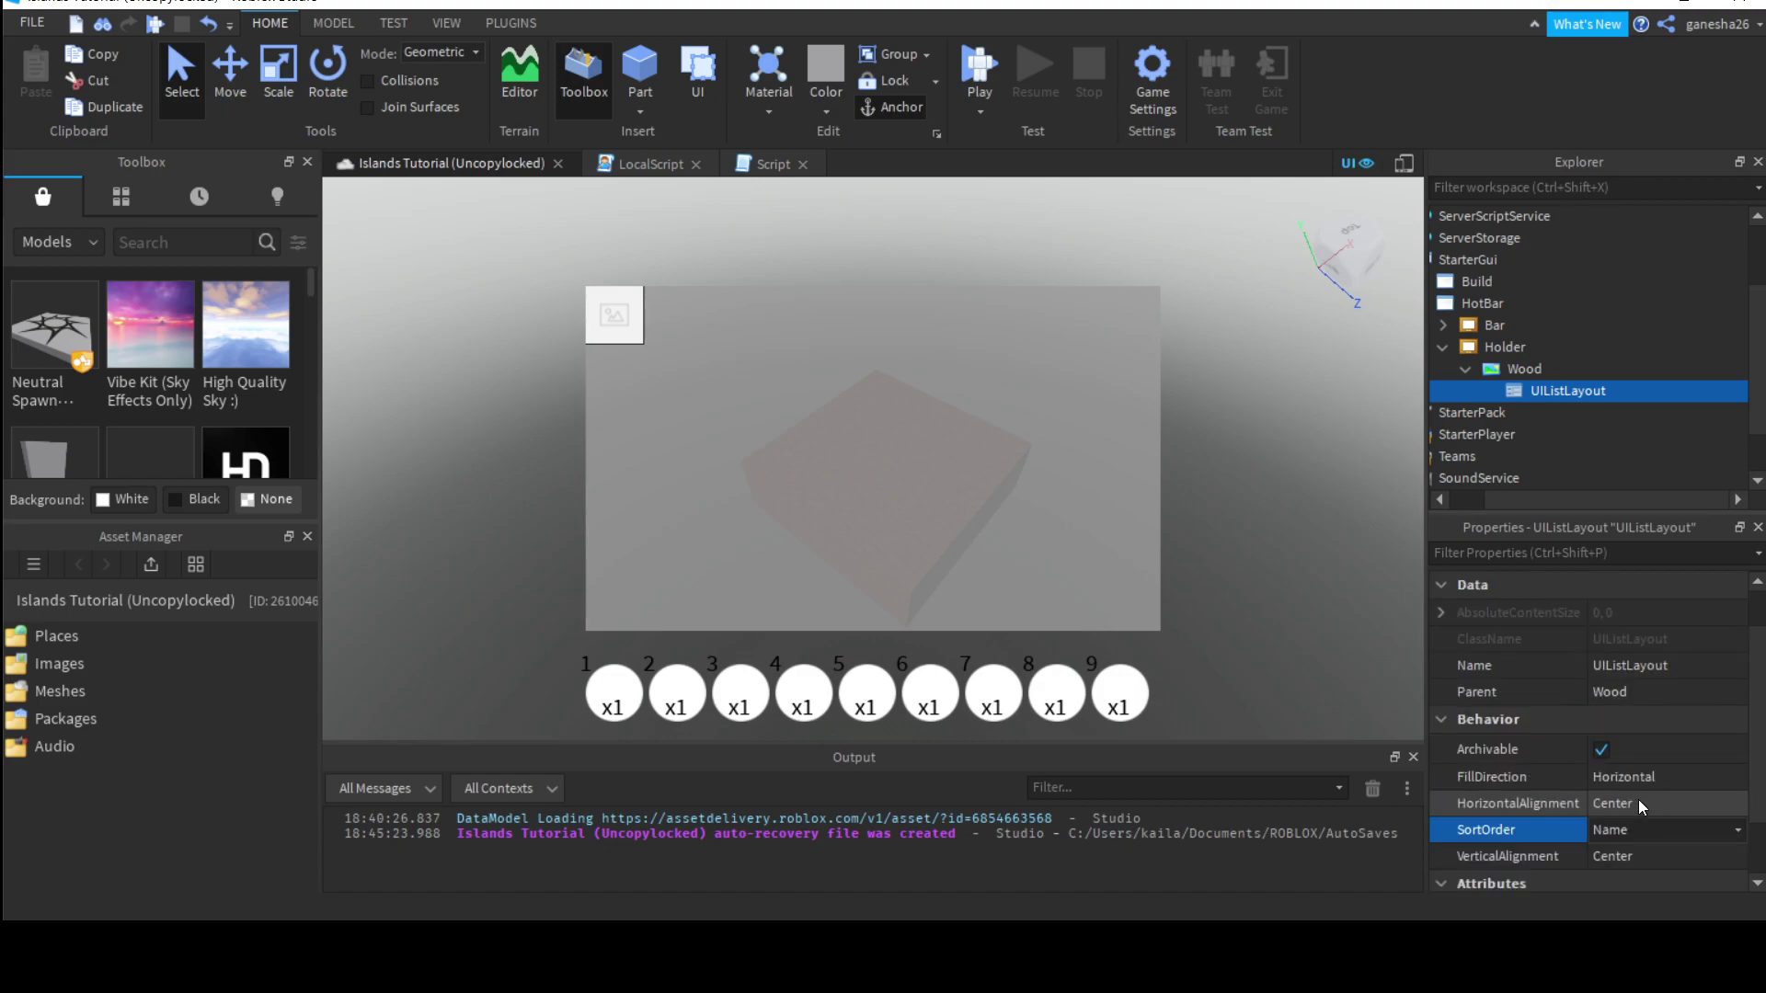
left_click(1638, 803)
left_click(1632, 780)
left_click(1632, 780)
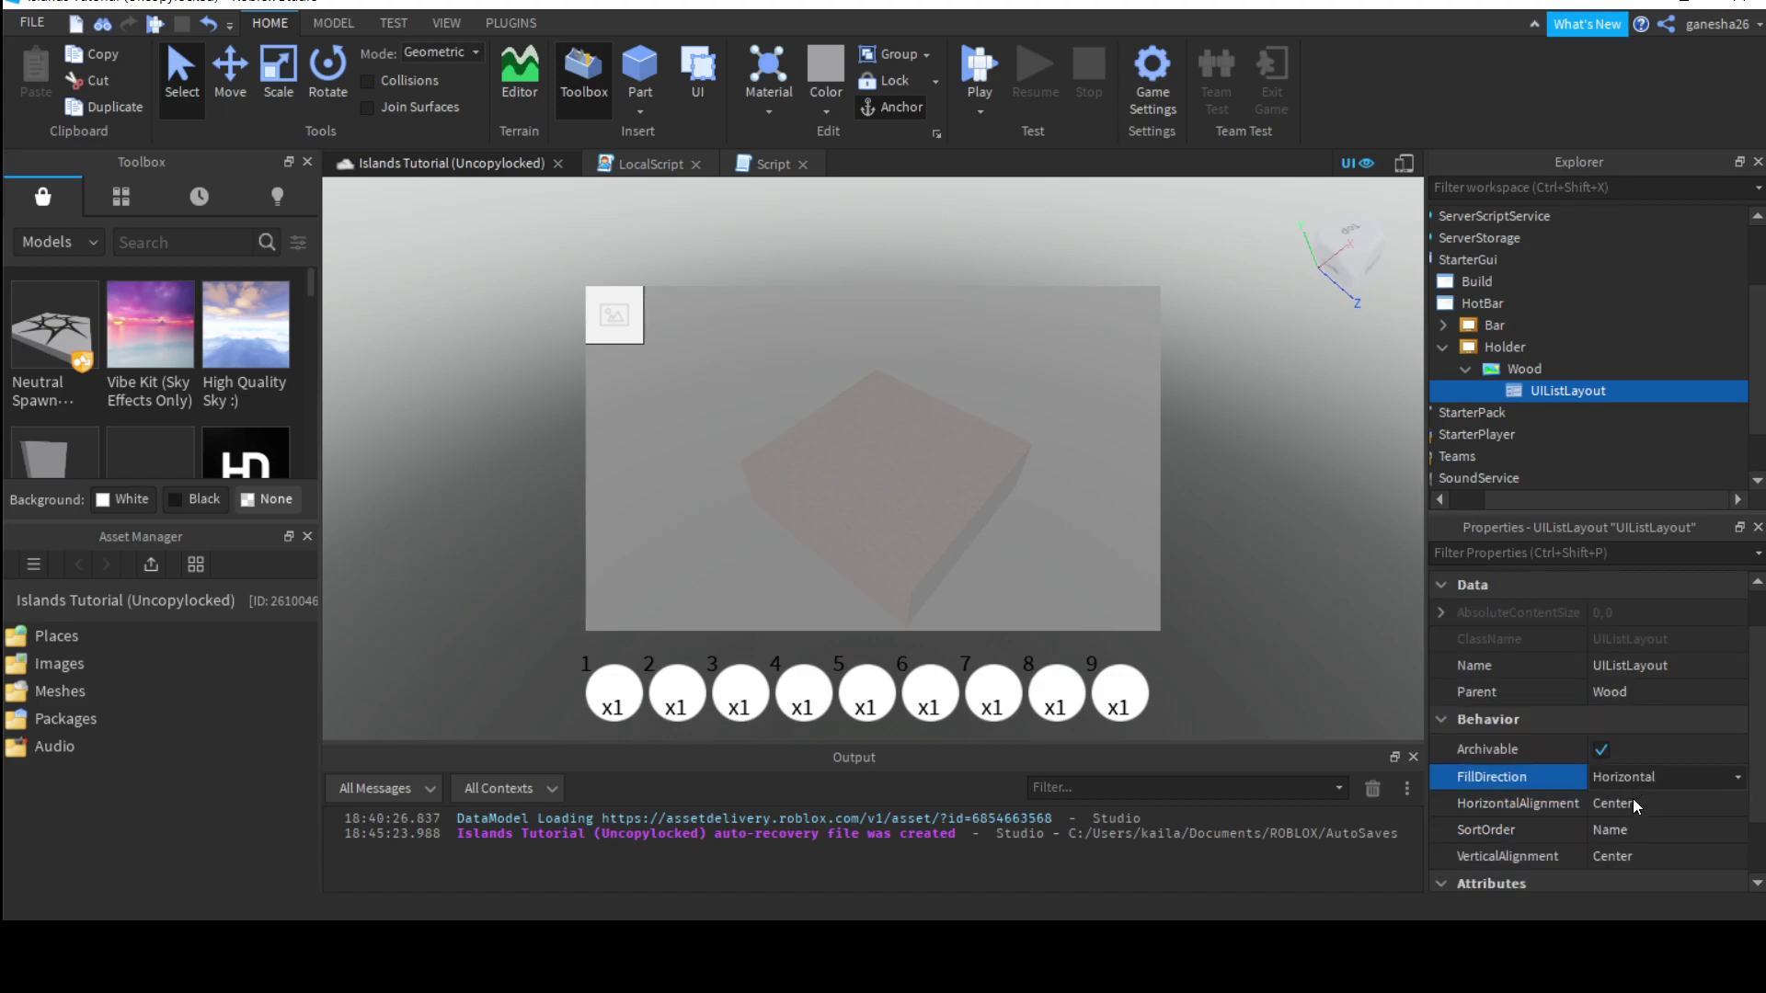
left_click(1632, 809)
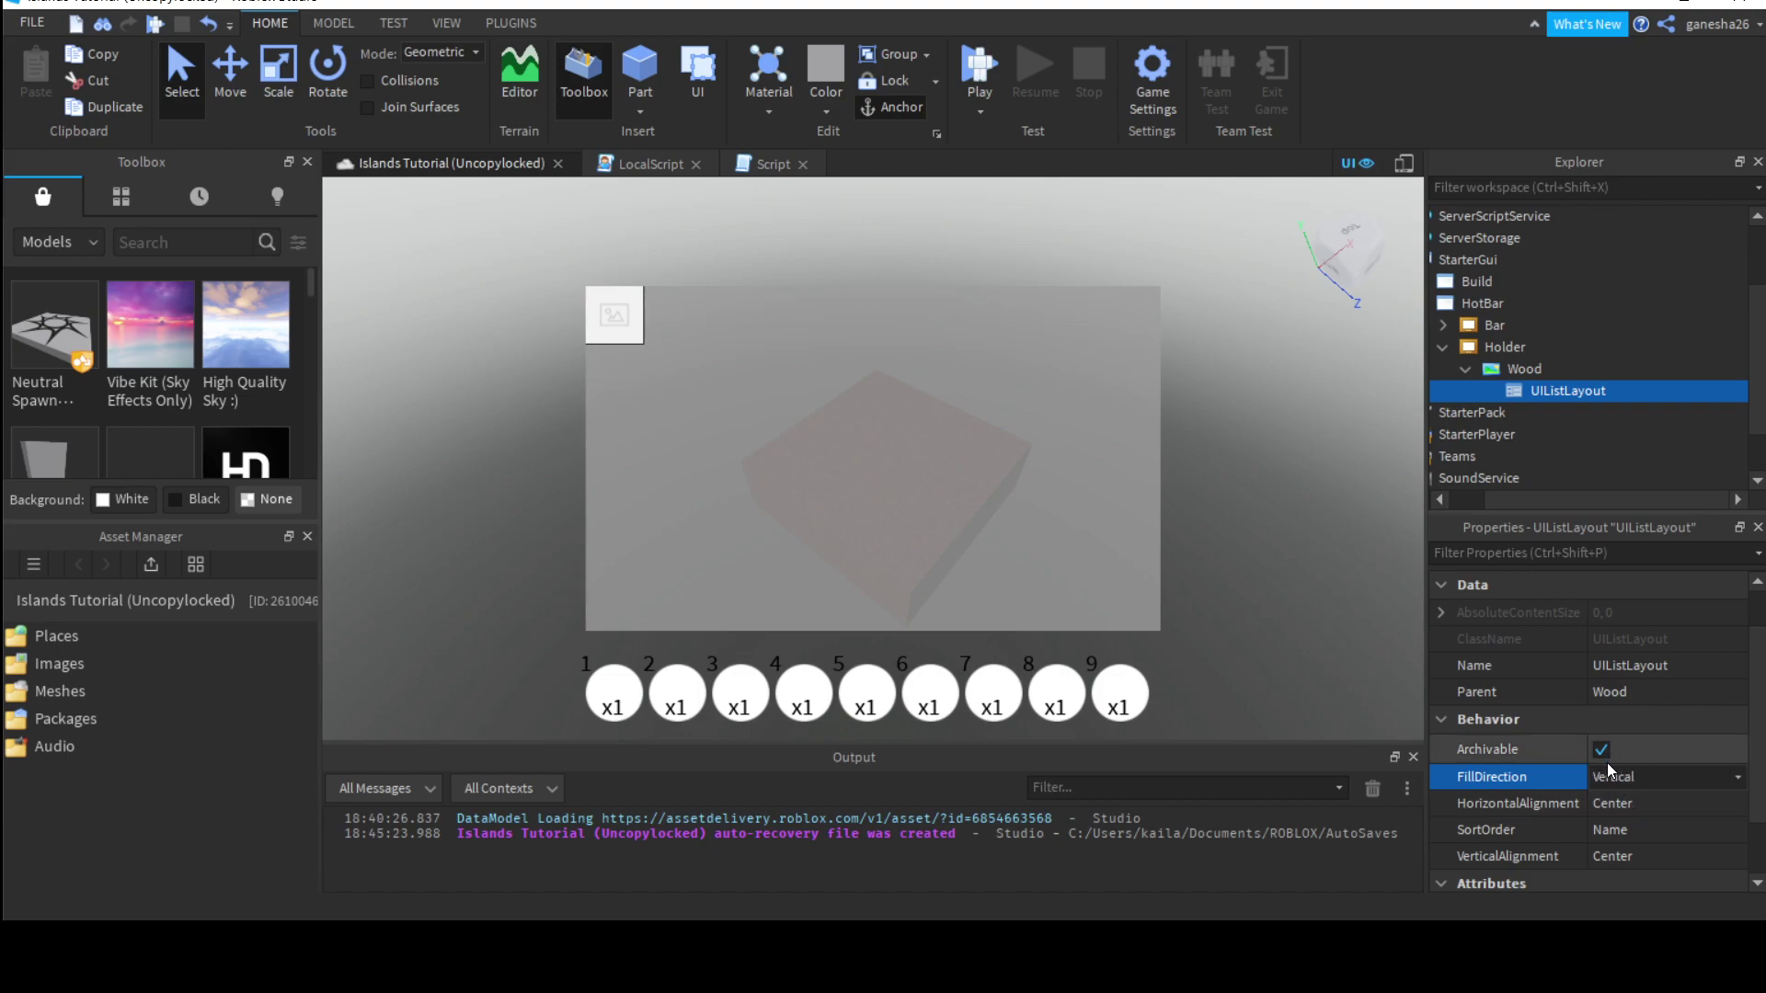
scroll(1608, 763, "up", 1)
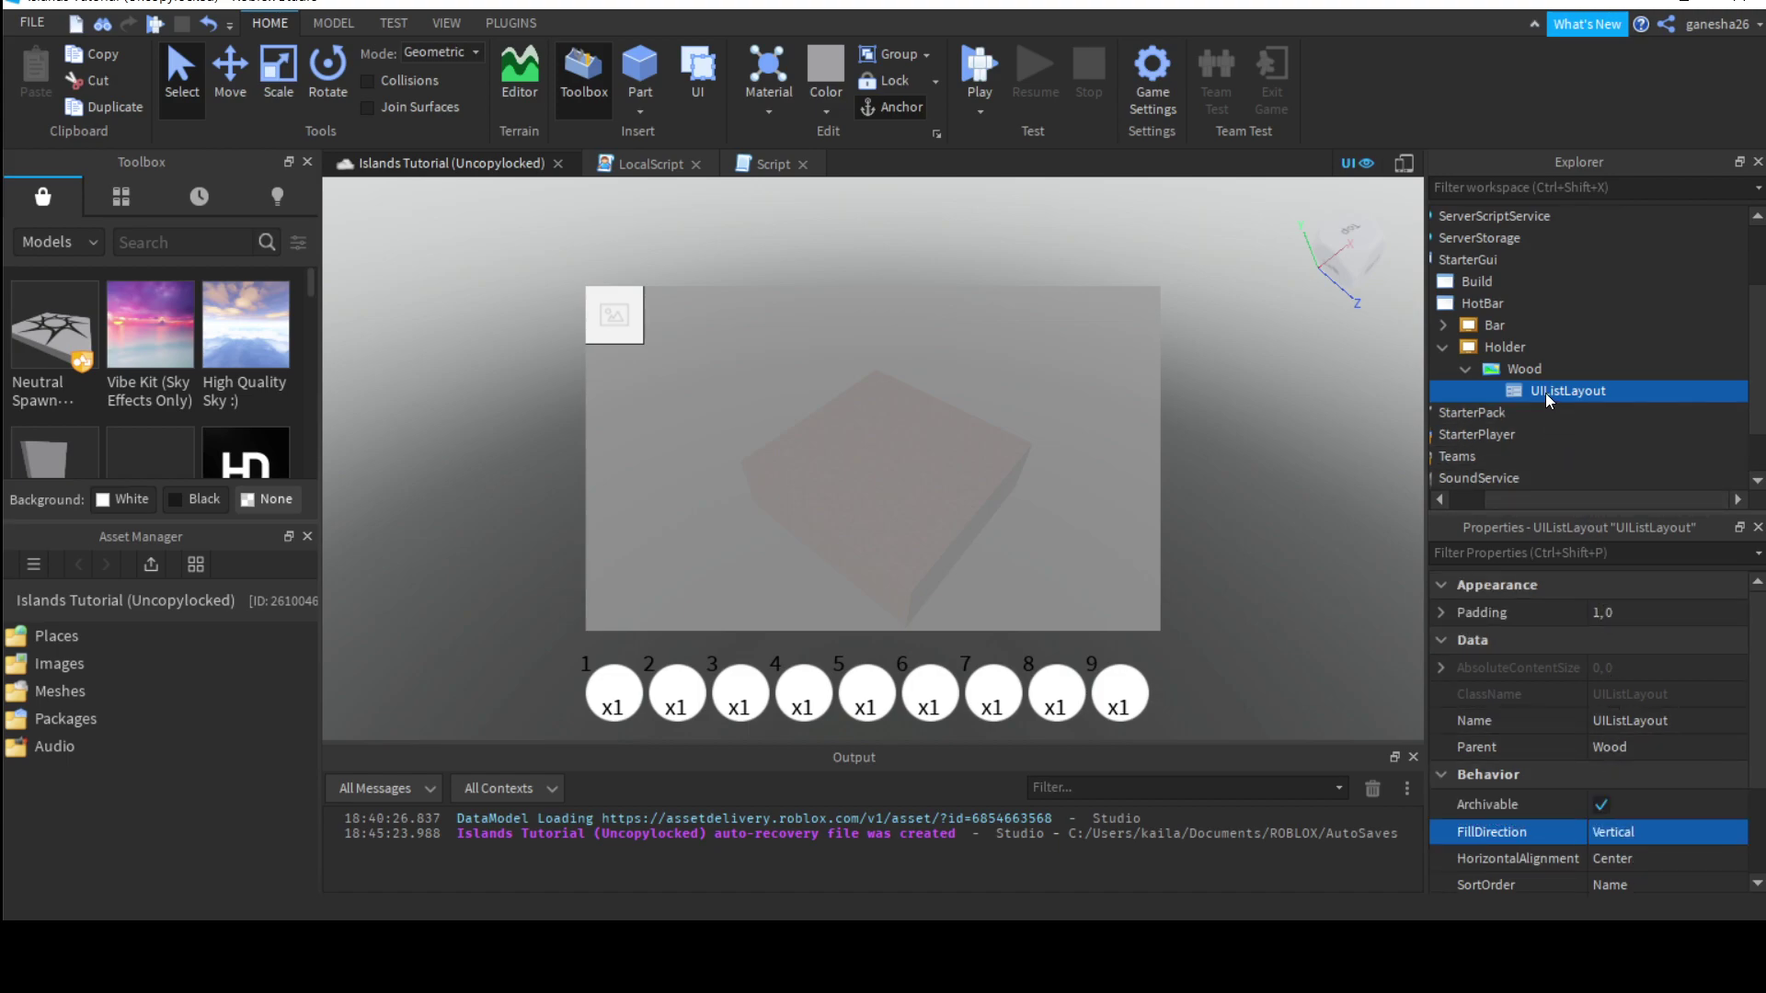
Step: Move the UIListLayout from Wood up into Holder and select it there
left_click_drag(1545, 394, 1520, 352)
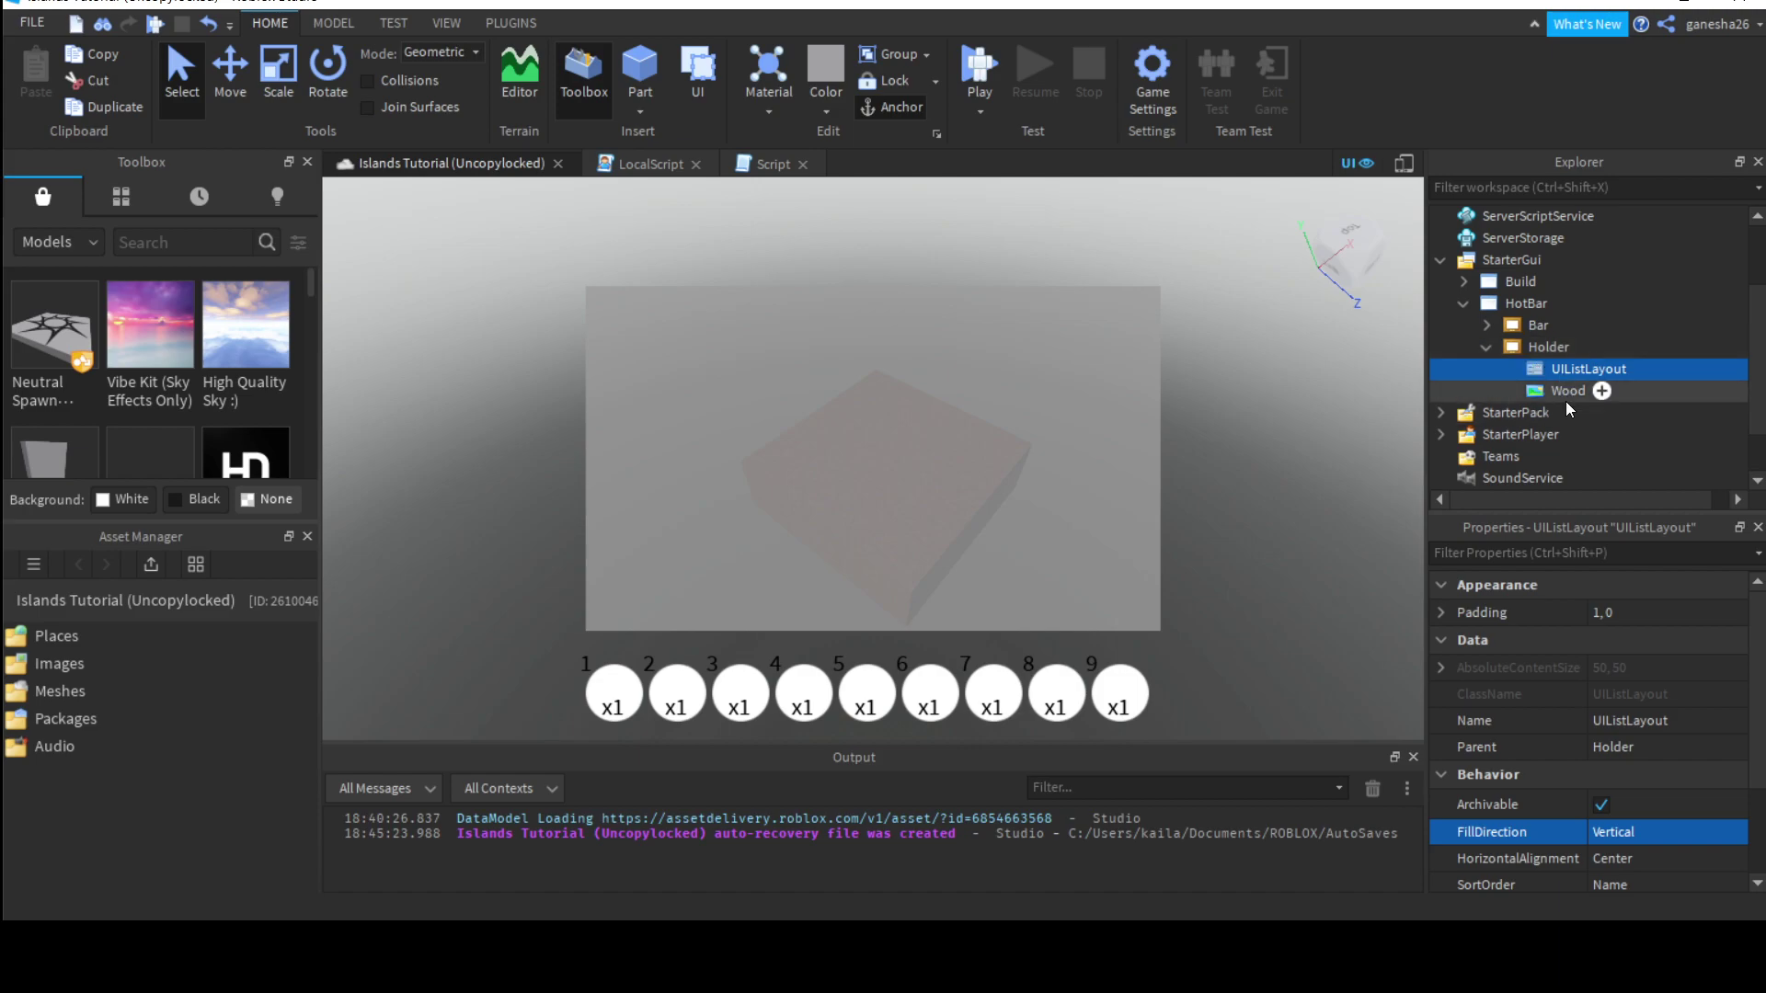
left_click(1549, 392)
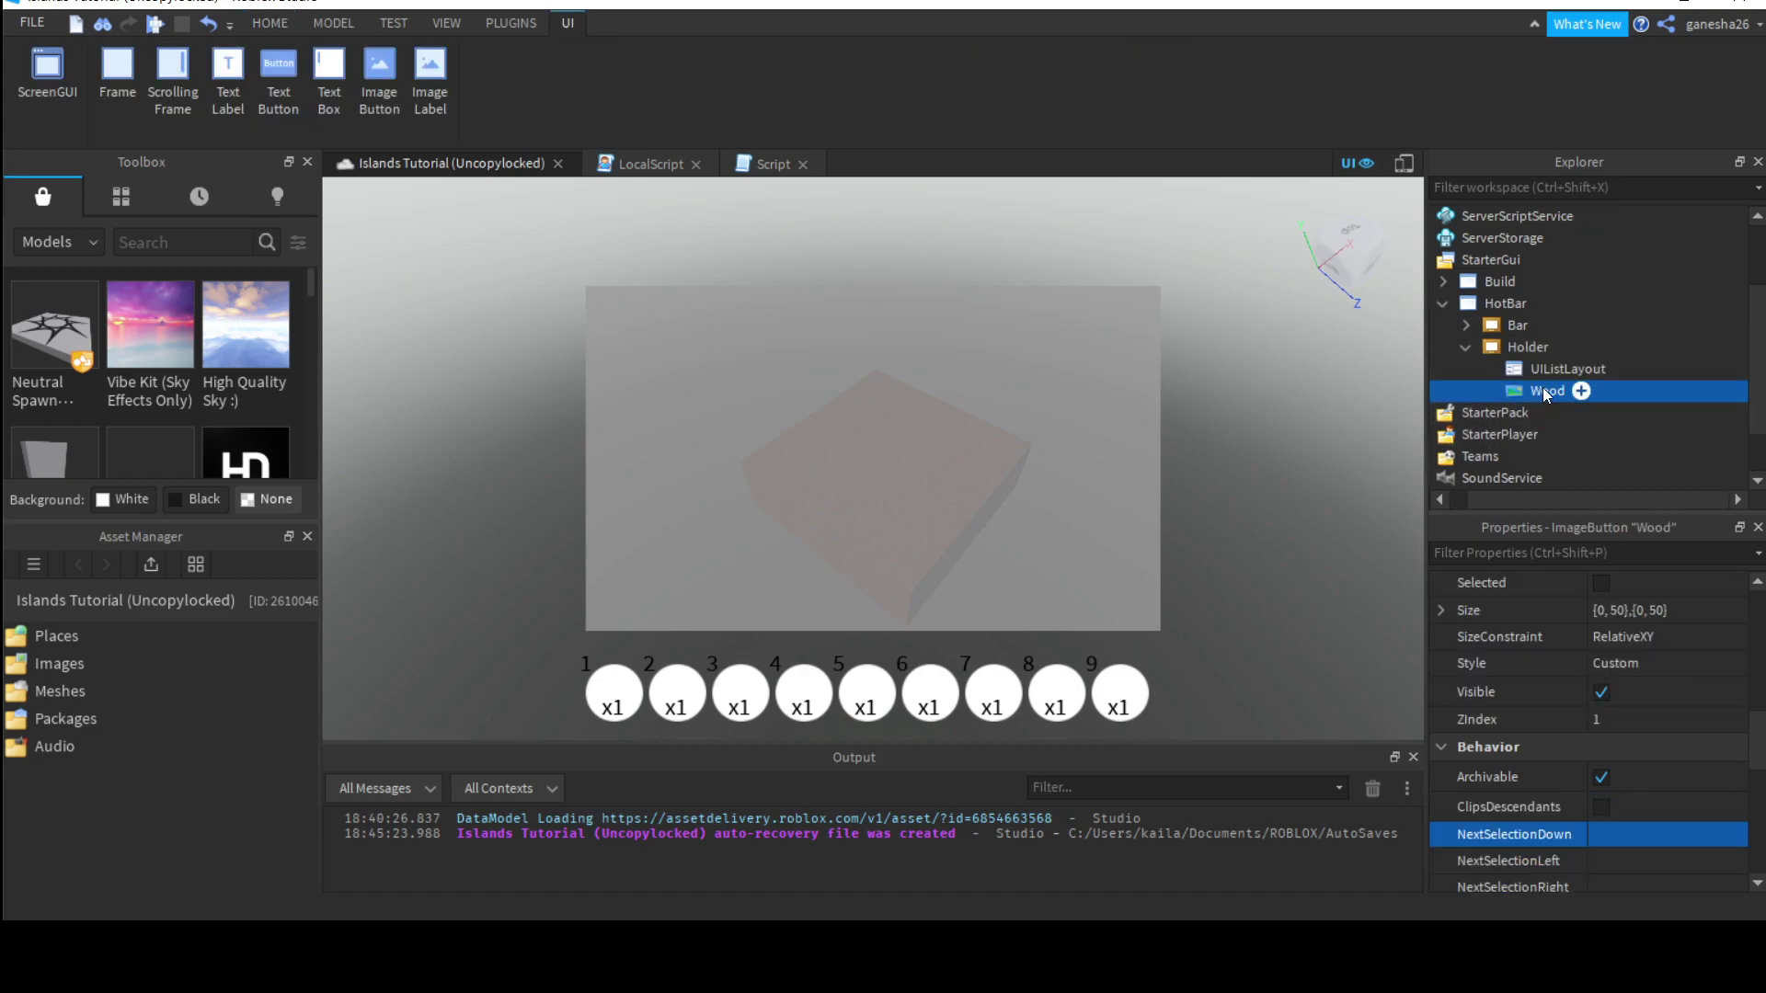
scroll(1637, 729, "up", 5)
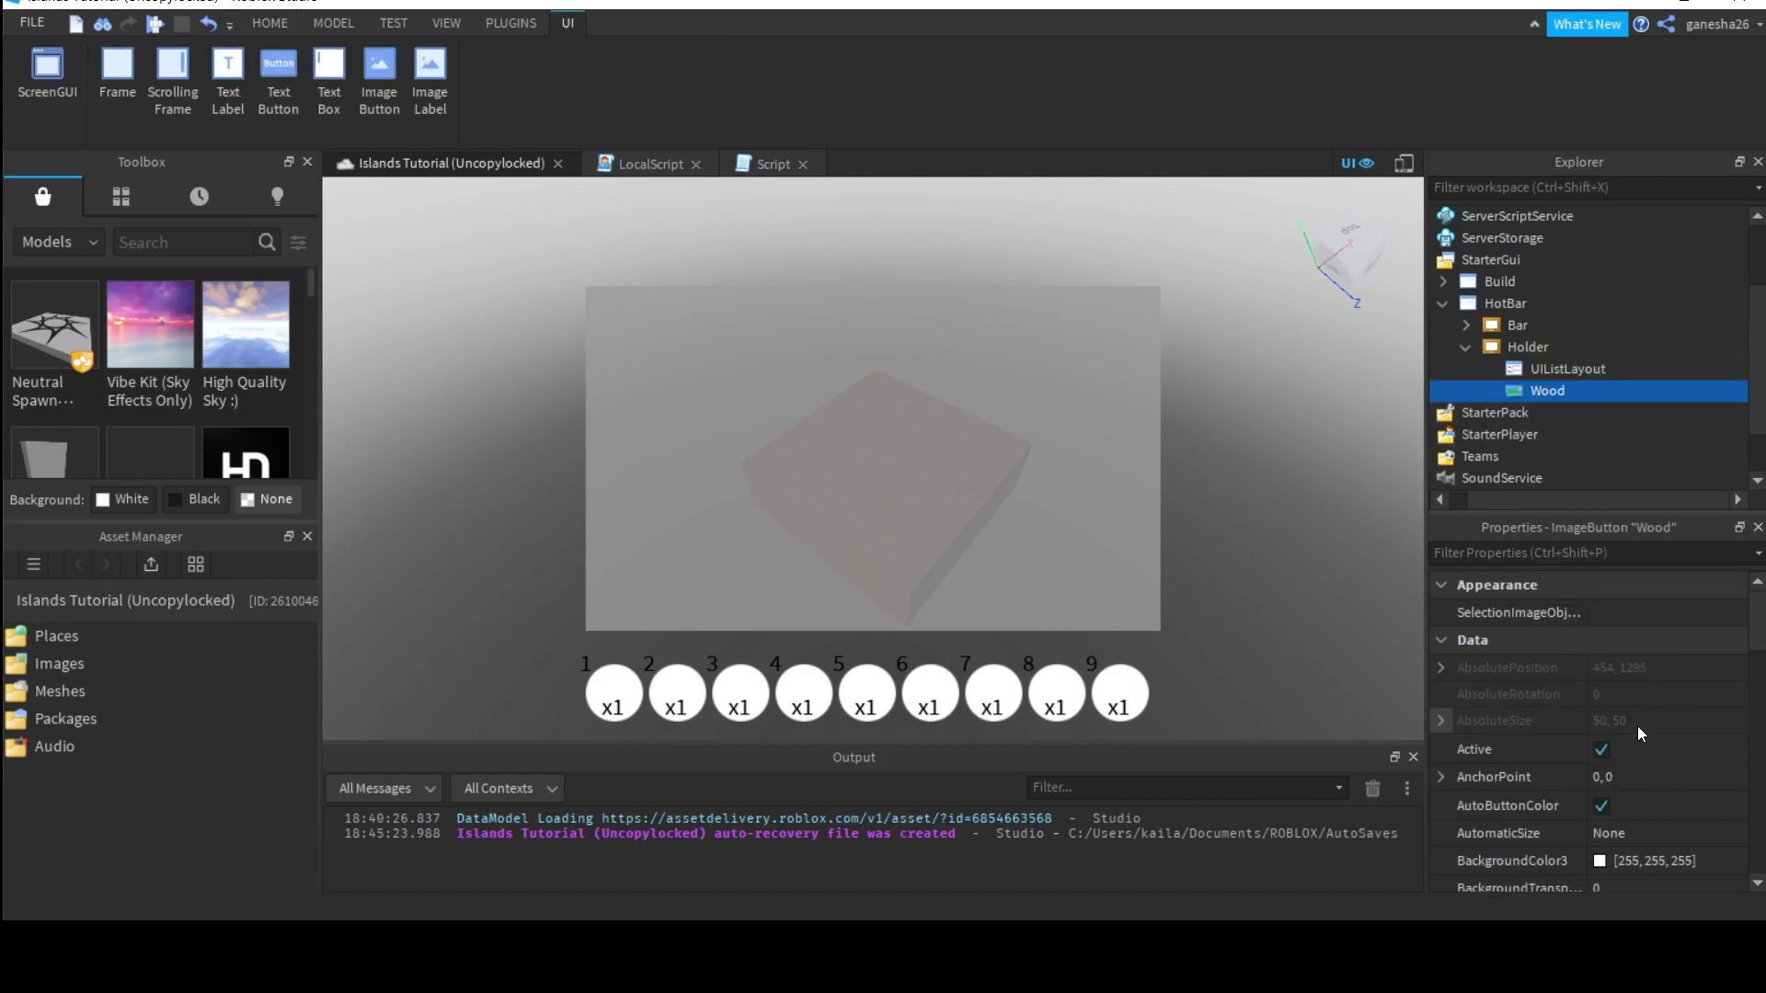
scroll(1637, 726, "down", 3)
scroll(1637, 726, "down", 1)
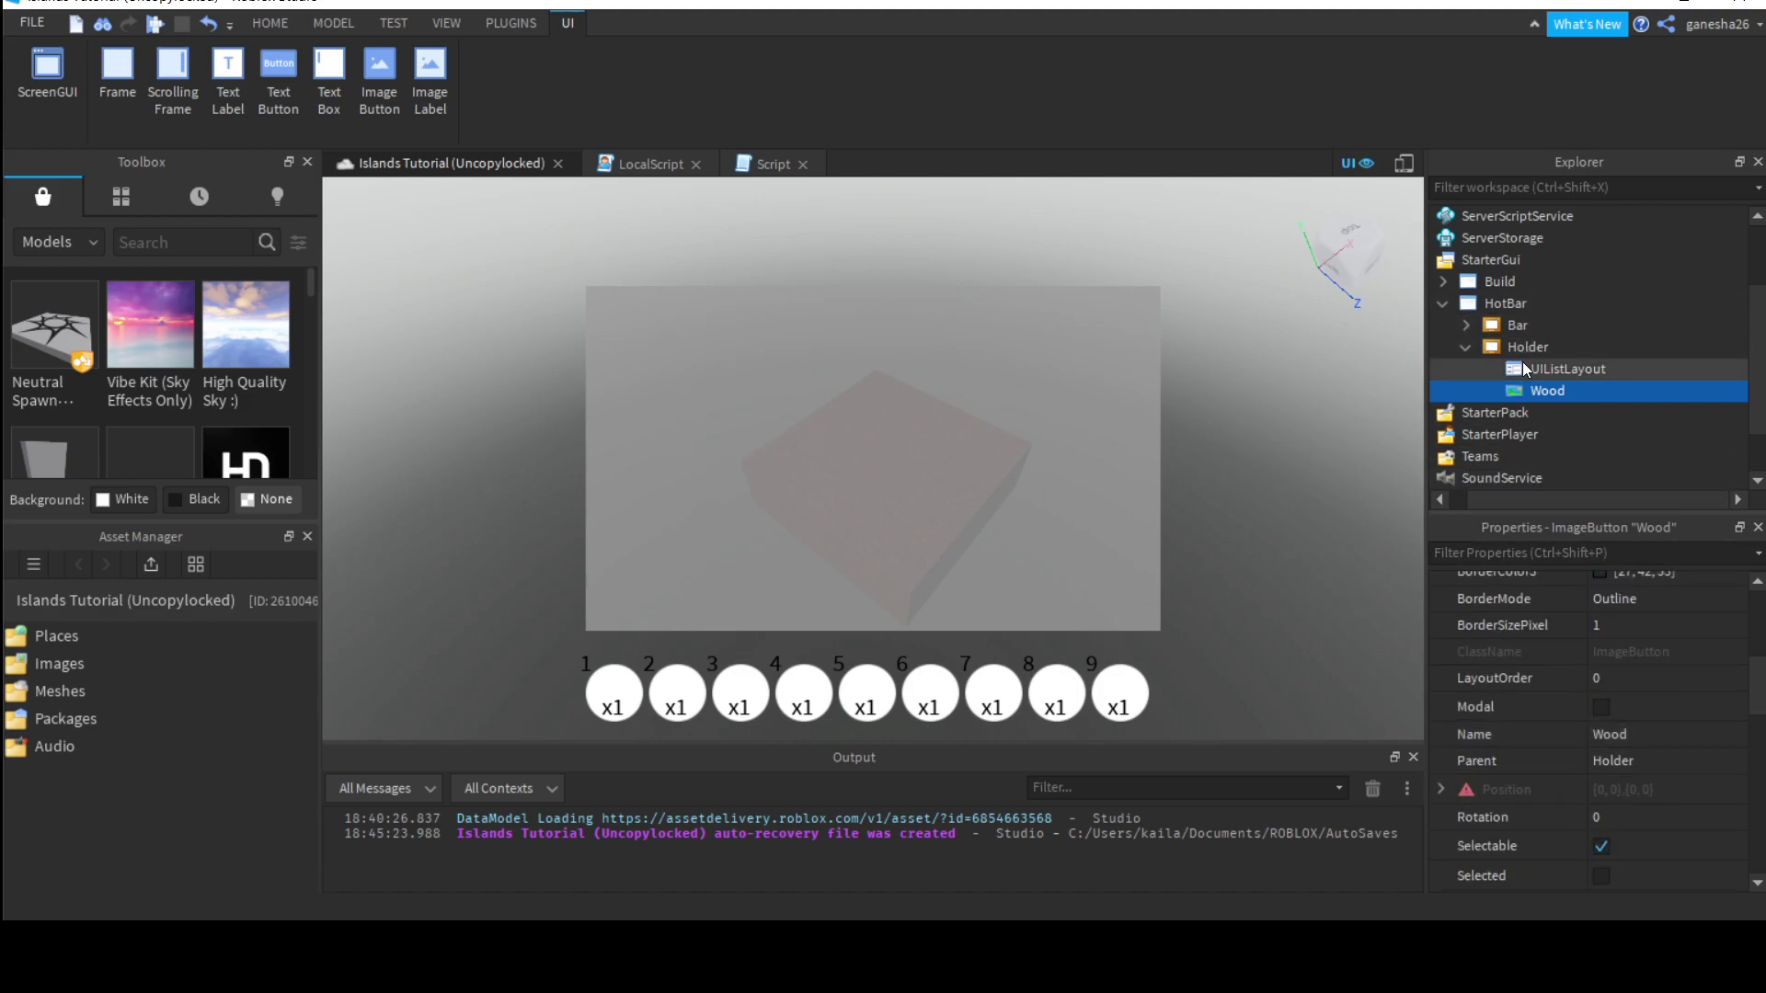
left_click(1566, 369)
scroll(1588, 594, "up", 2)
Step: Change the UIListLayout Padding from 0.1 to 1, 0
left_click(1610, 611)
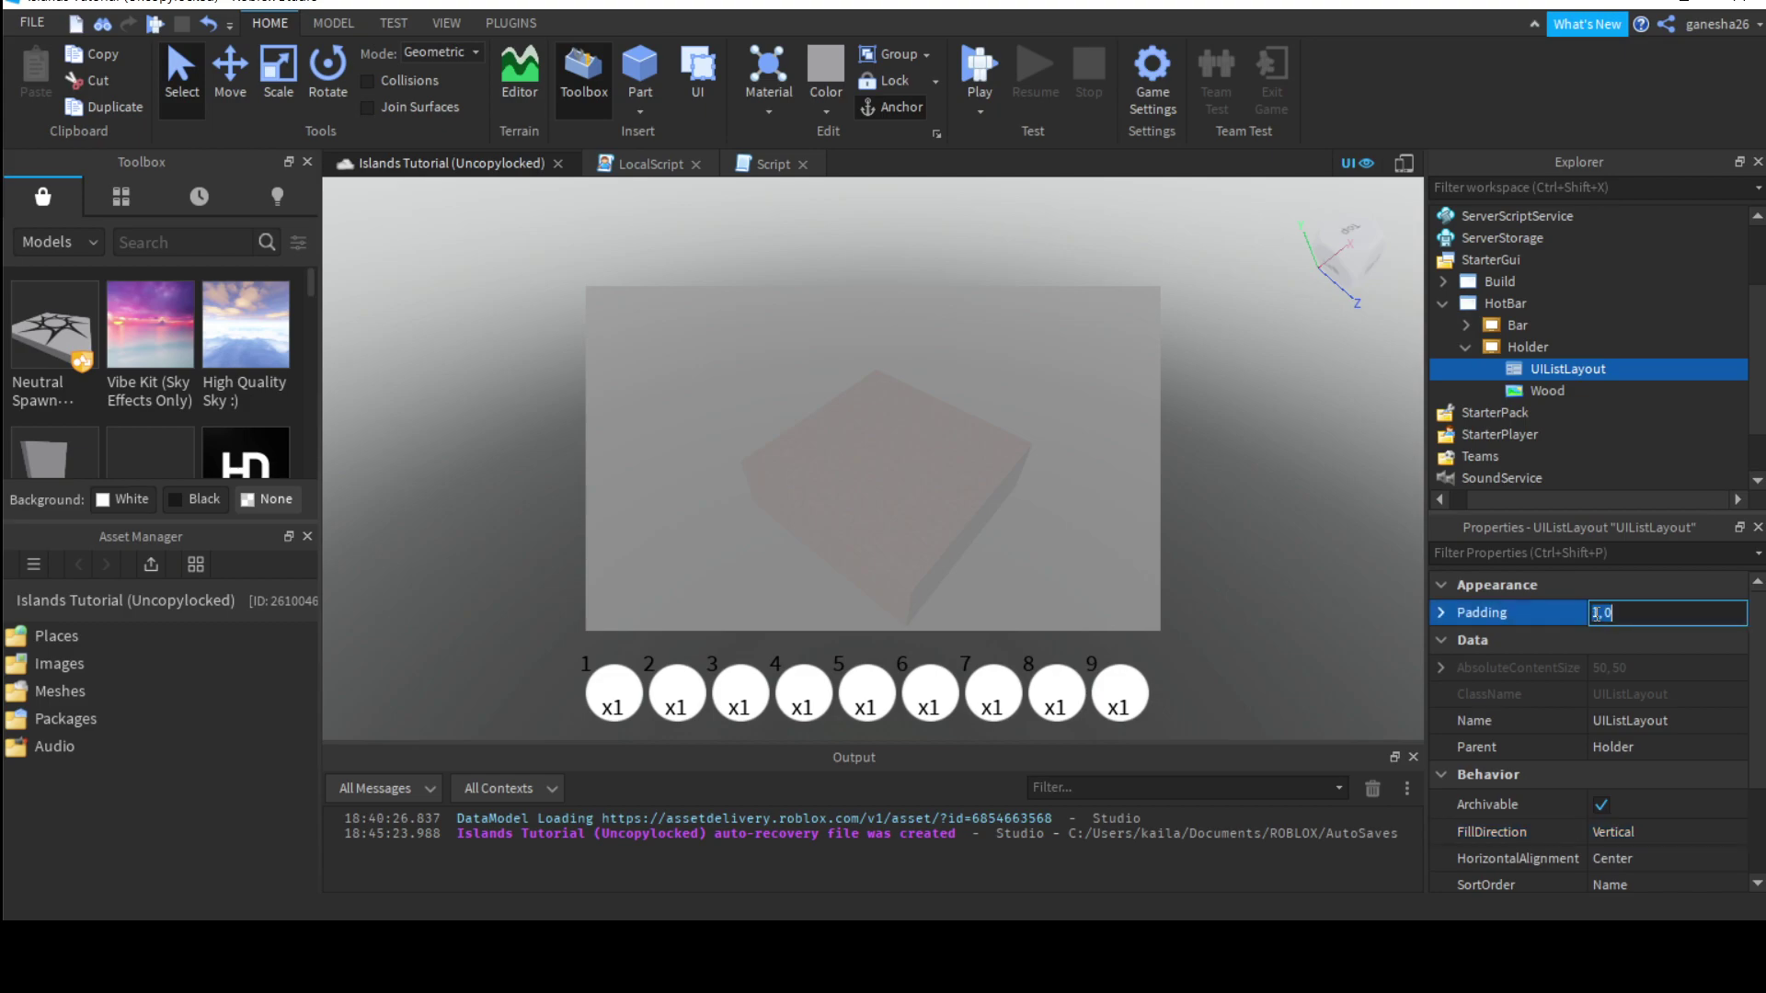
type("0.1")
key("Return")
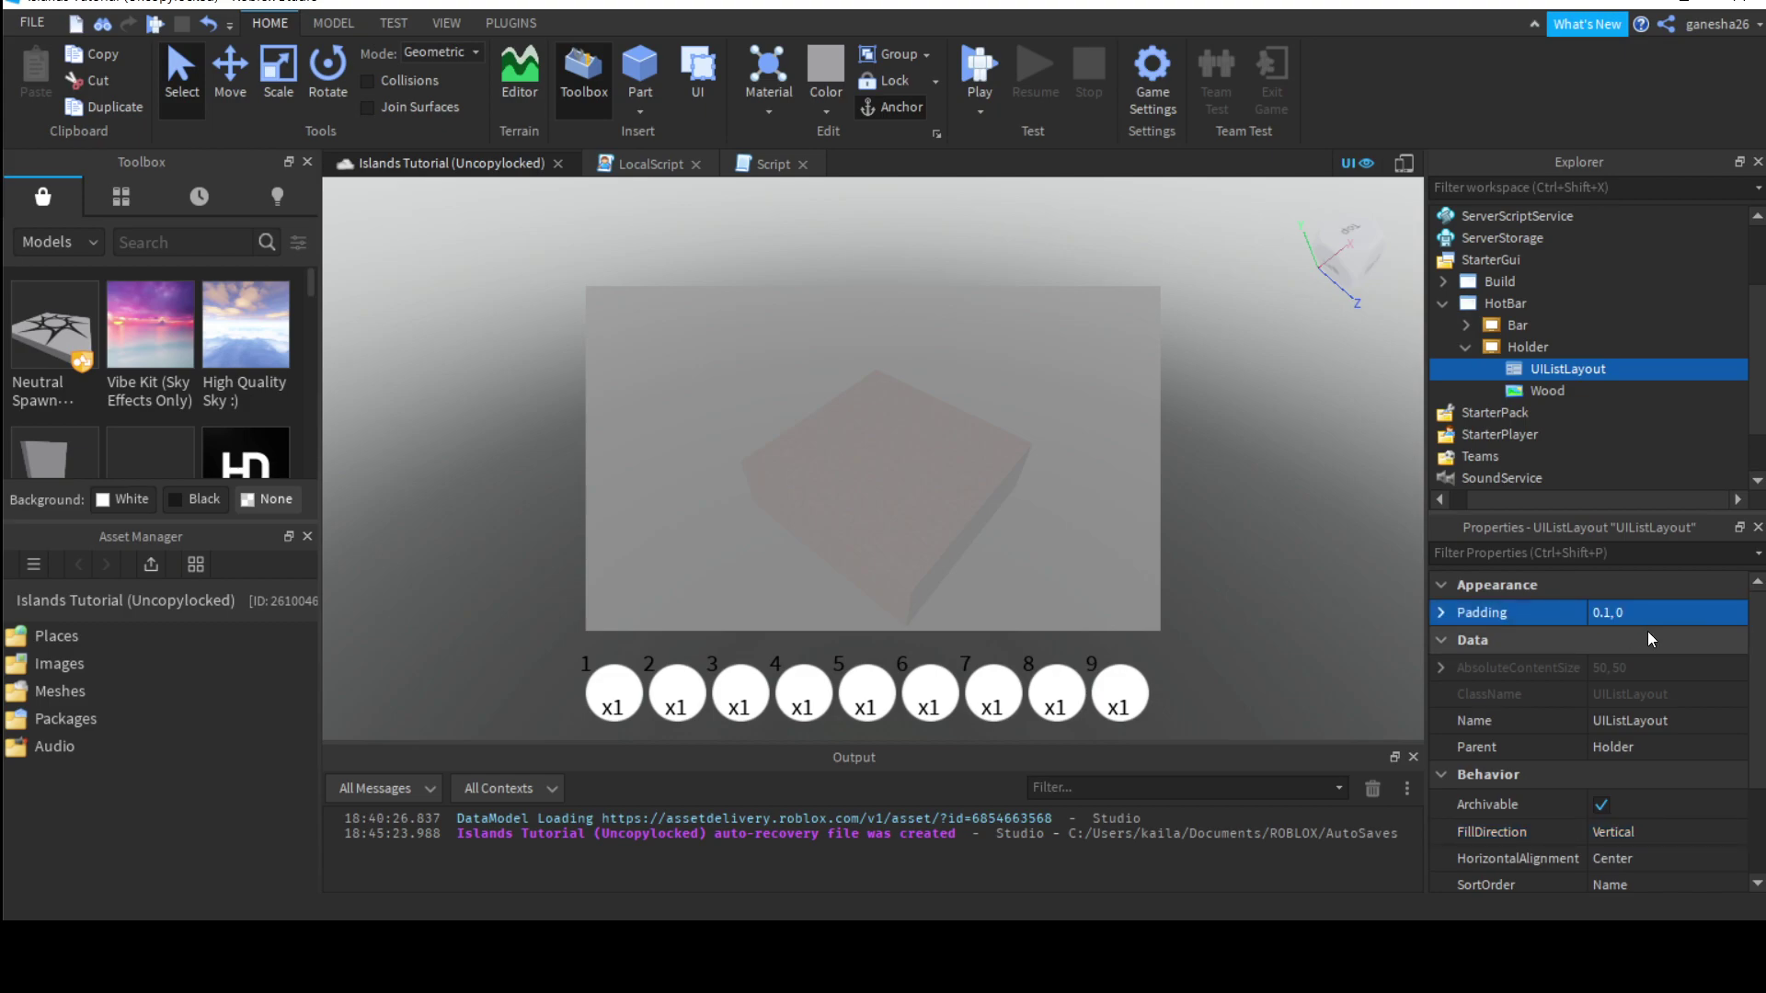
left_click(1605, 614)
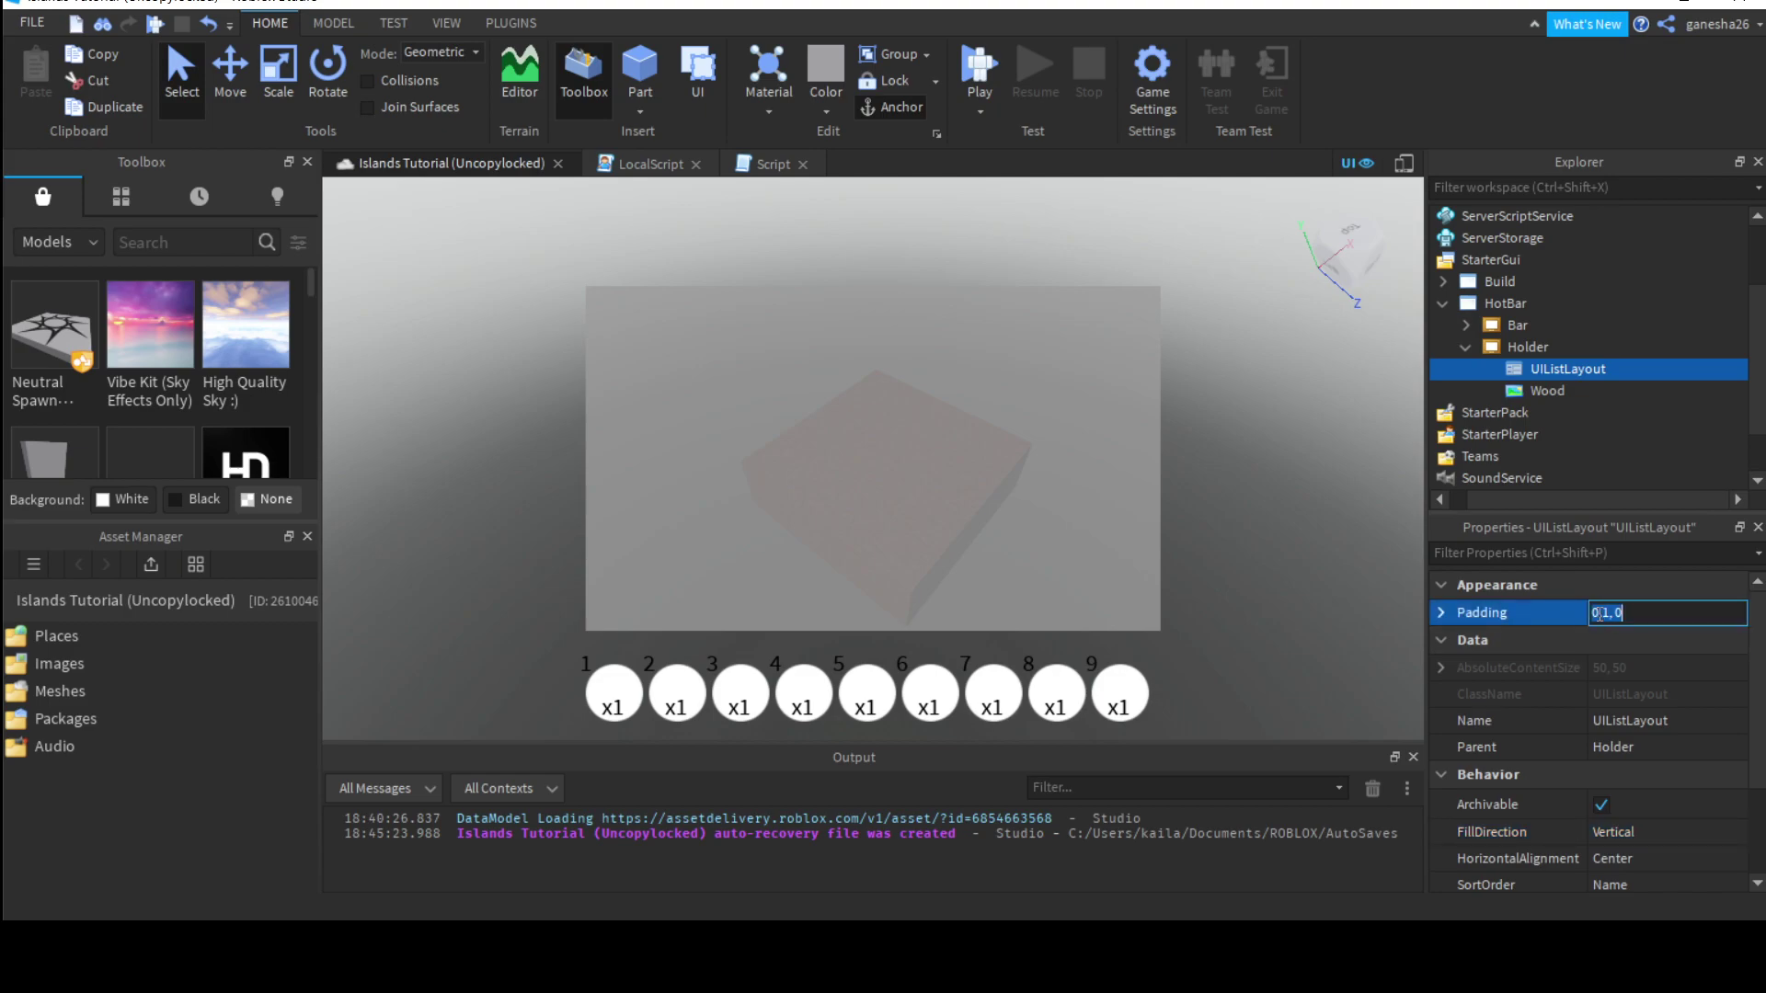
type("1,")
key("Return")
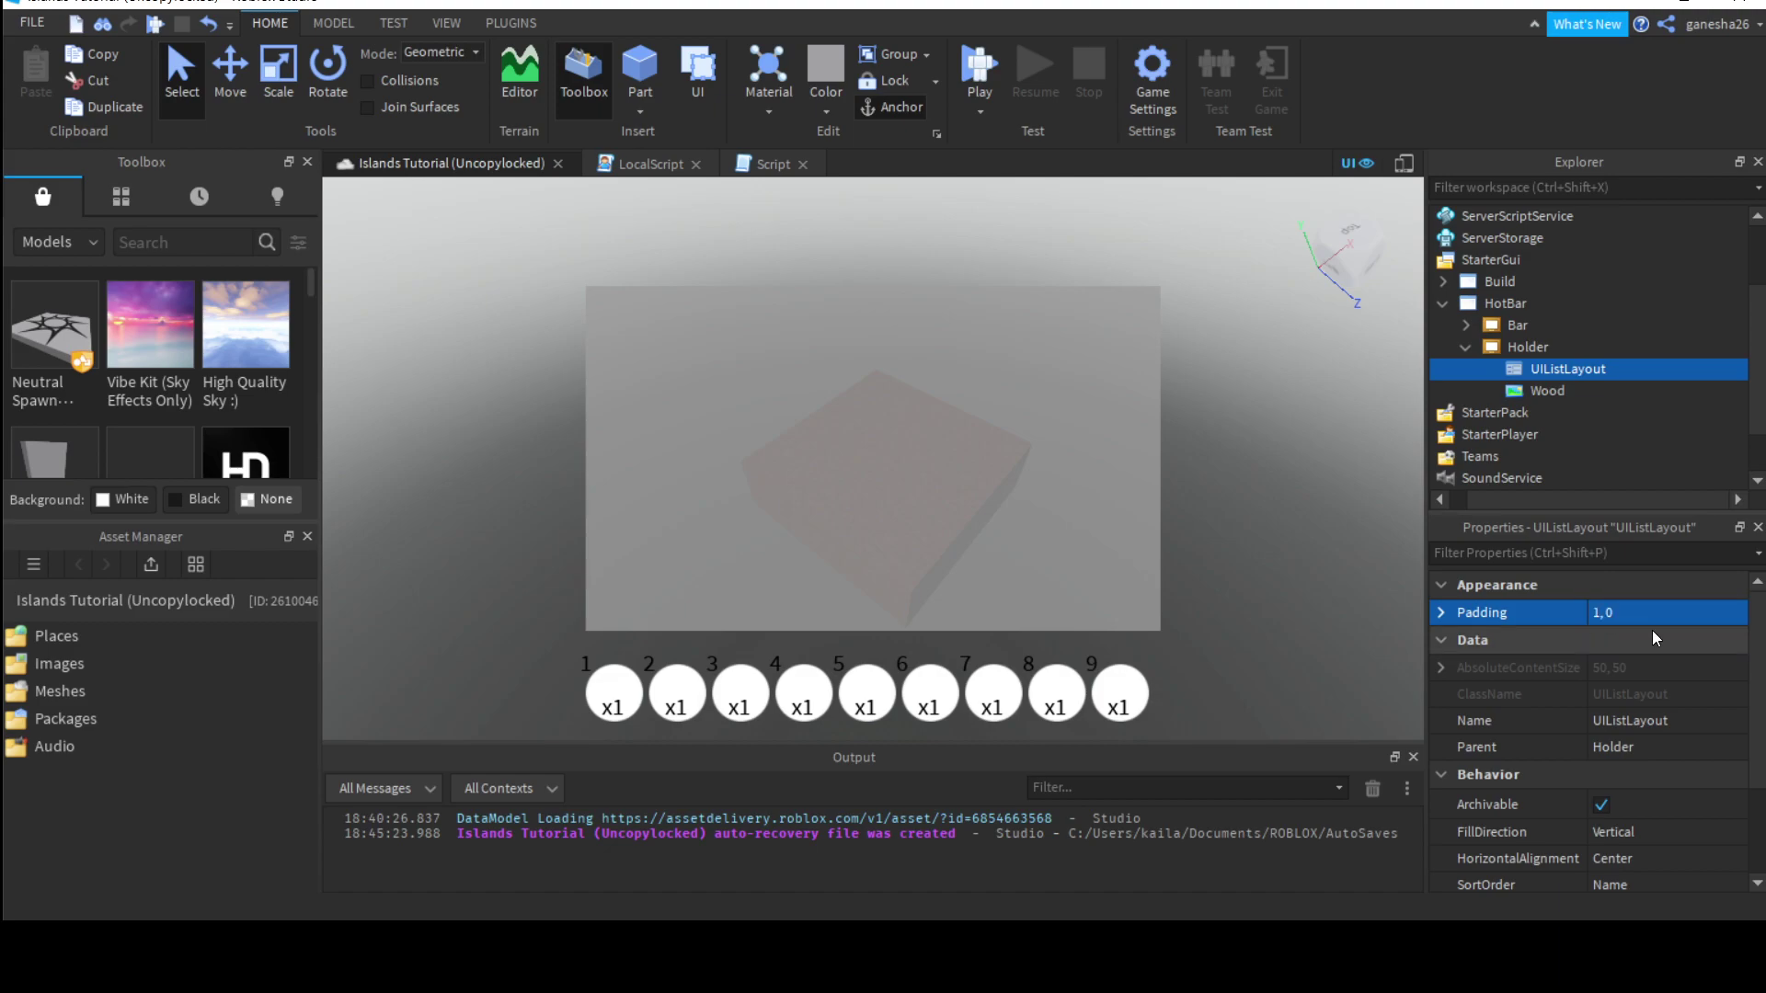
left_click(1547, 392)
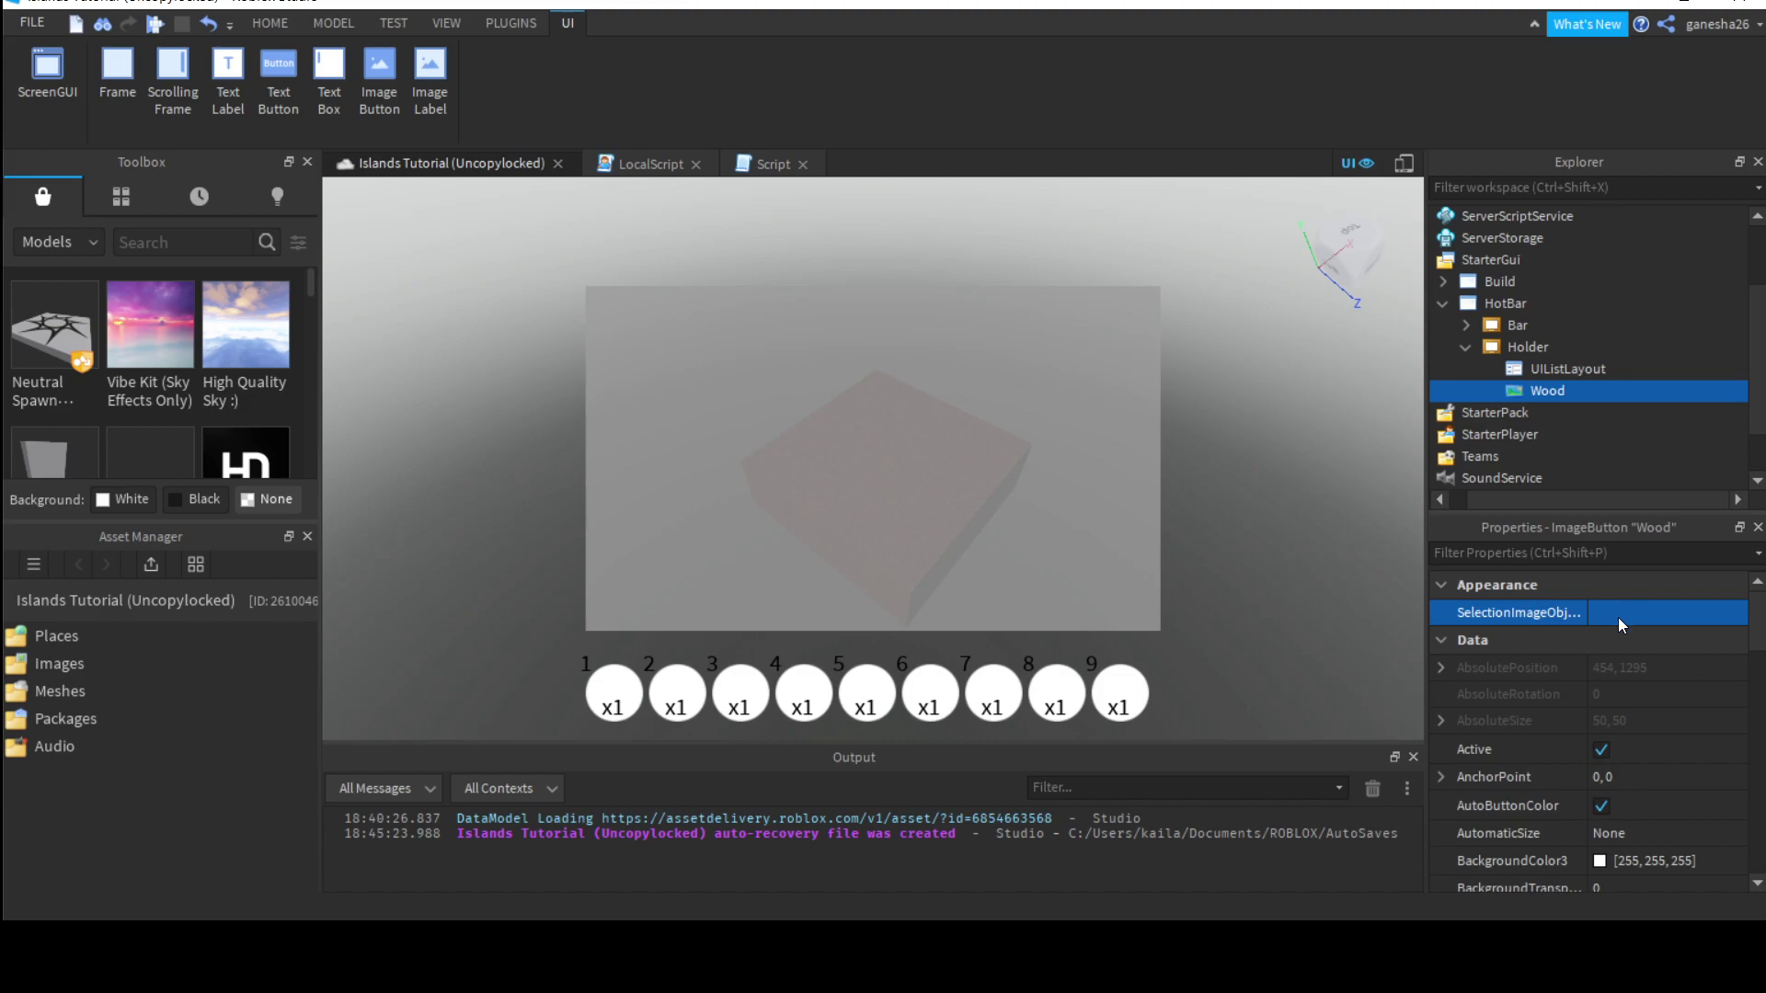
scroll(1592, 658, "down", 1)
left_click(1566, 368)
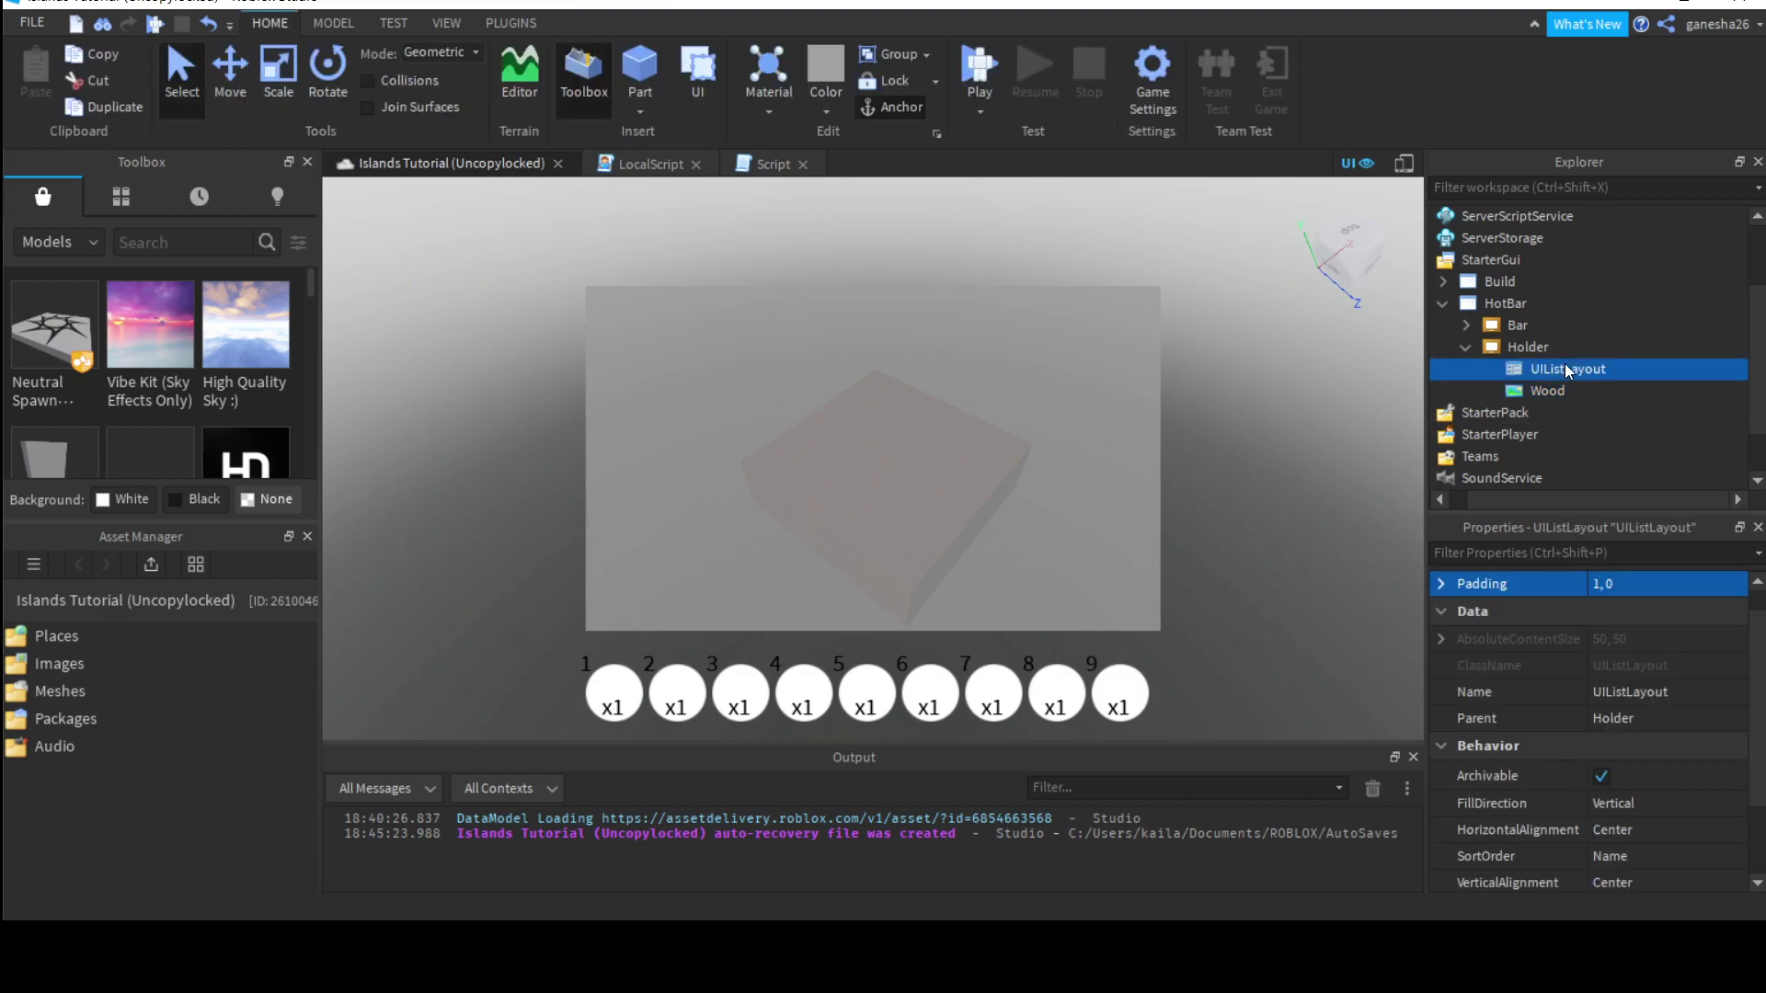
Step: Set the Holder UIListLayout's FillDirection to Horizontal, keeping the layout inside Holder
left_click(1509, 803)
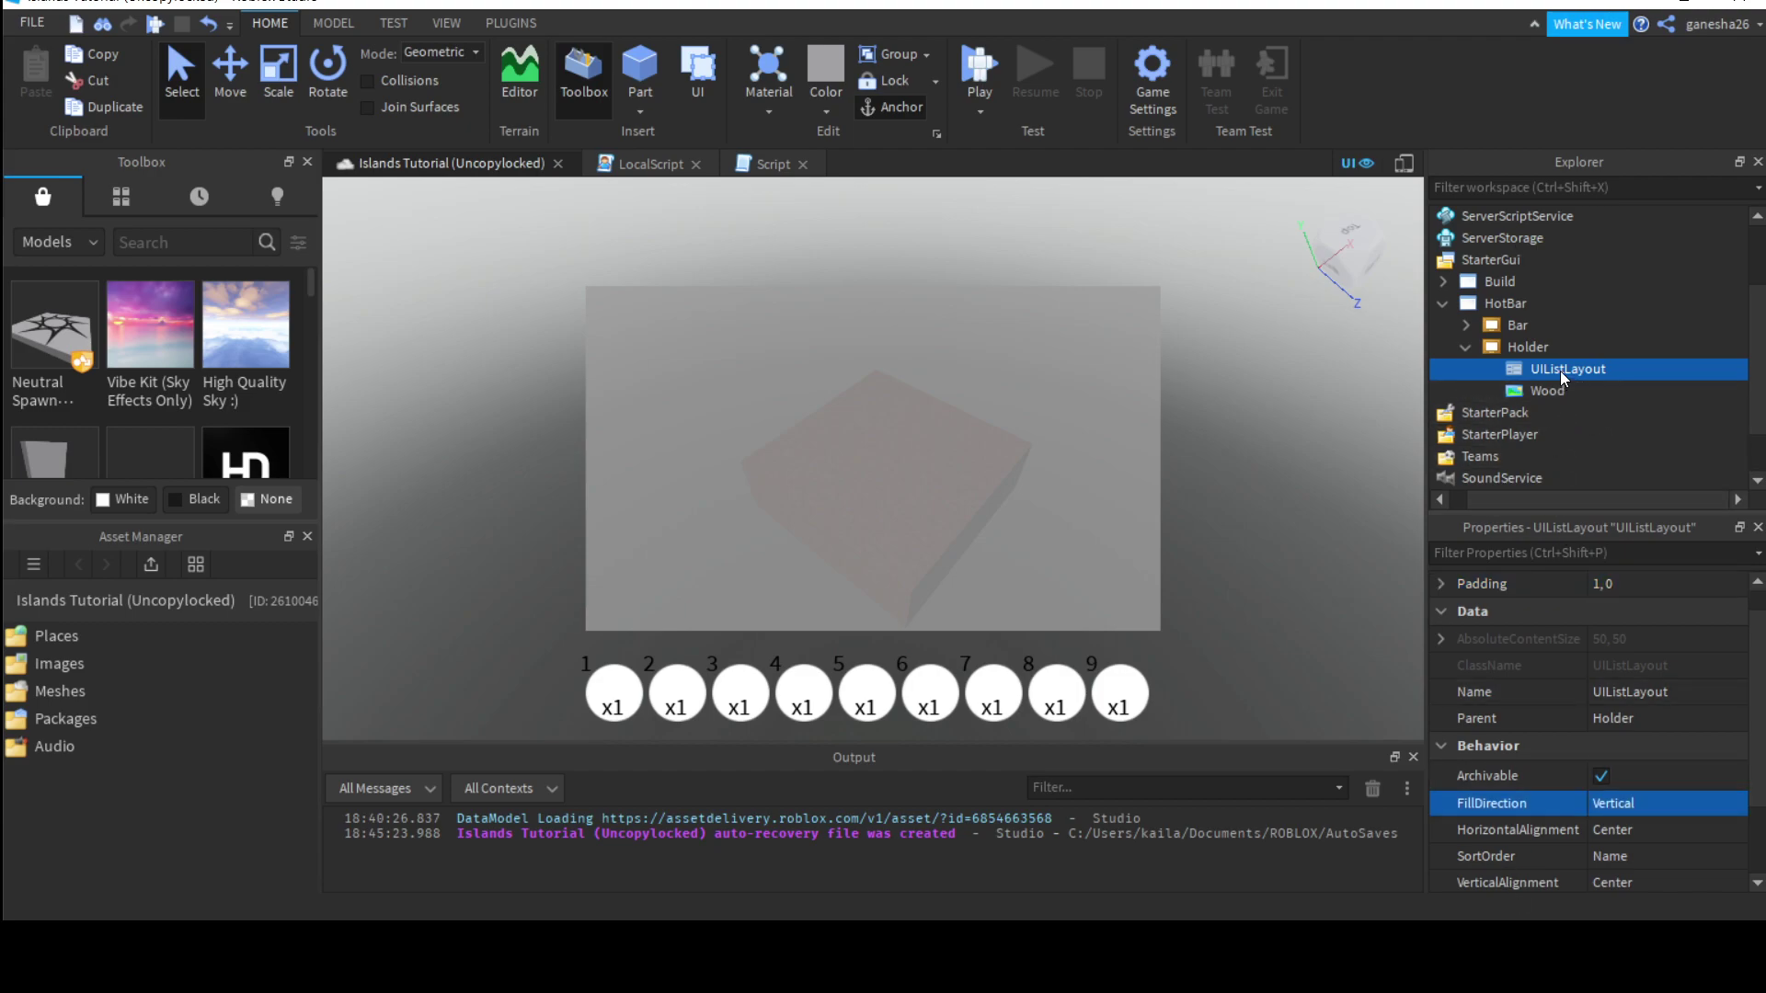
left_click_drag(1560, 372, 1537, 325)
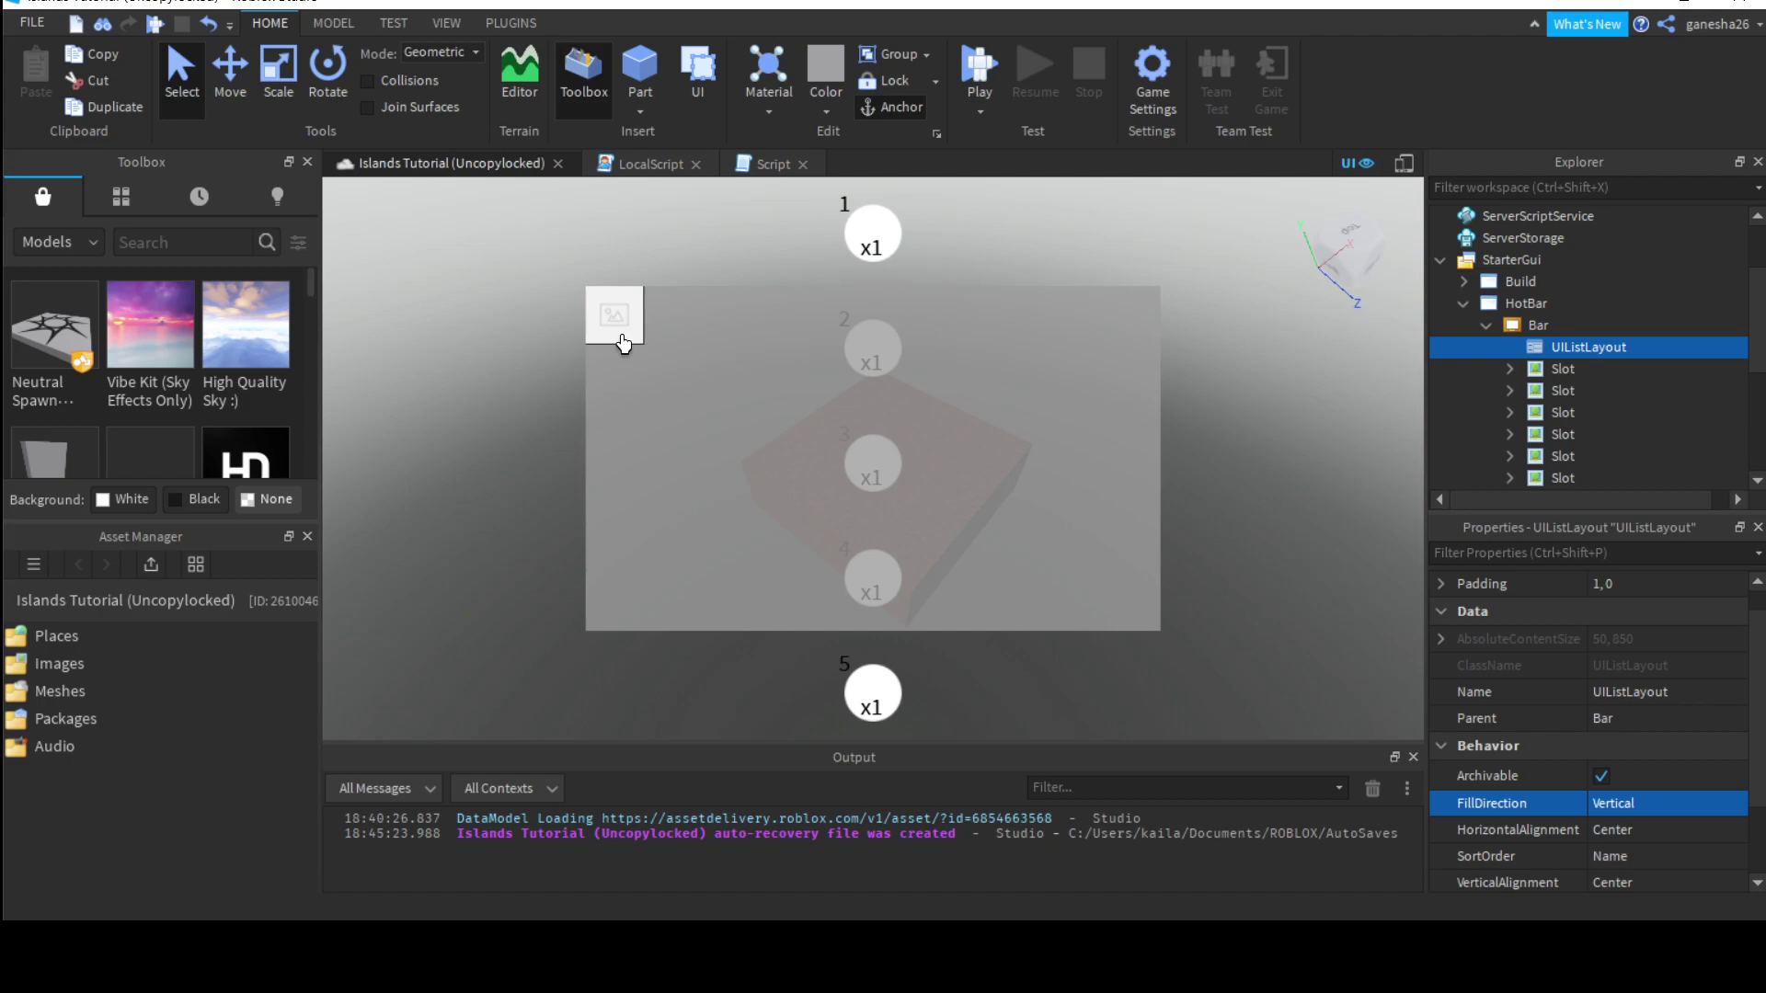
left_click_drag(1564, 346, 1588, 305)
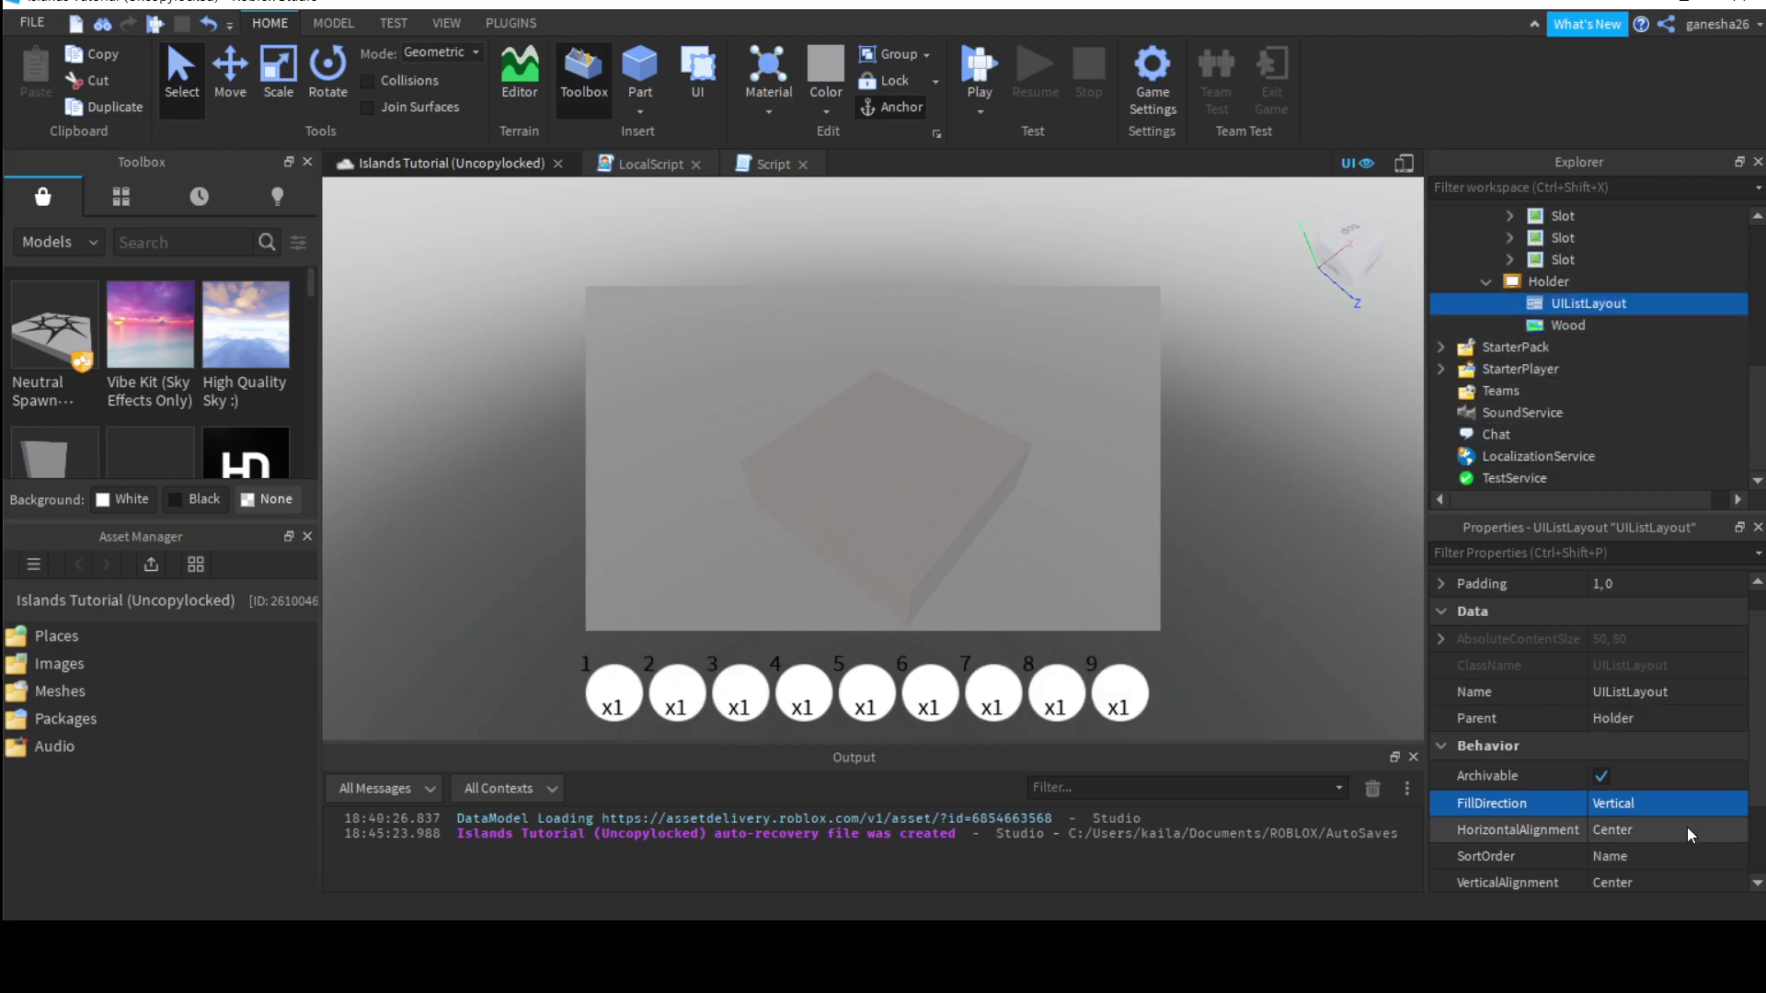
left_click(1628, 802)
left_click(1625, 813)
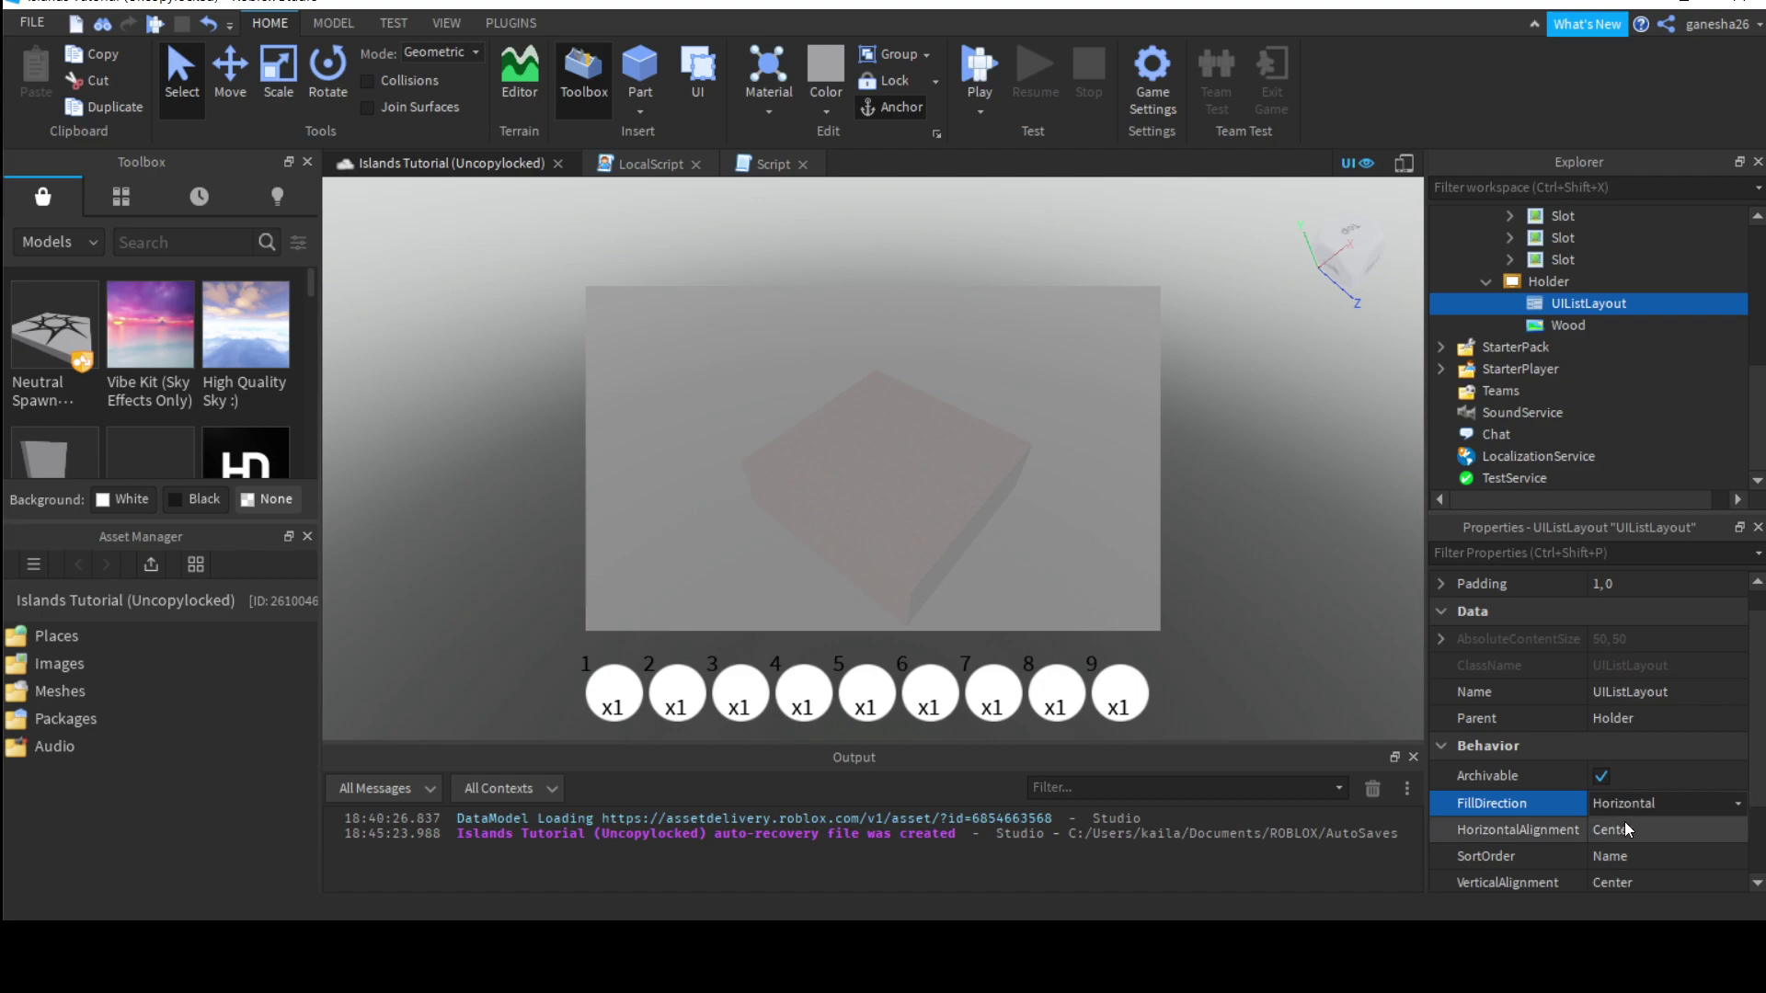
left_click(1635, 831)
left_click(1589, 790)
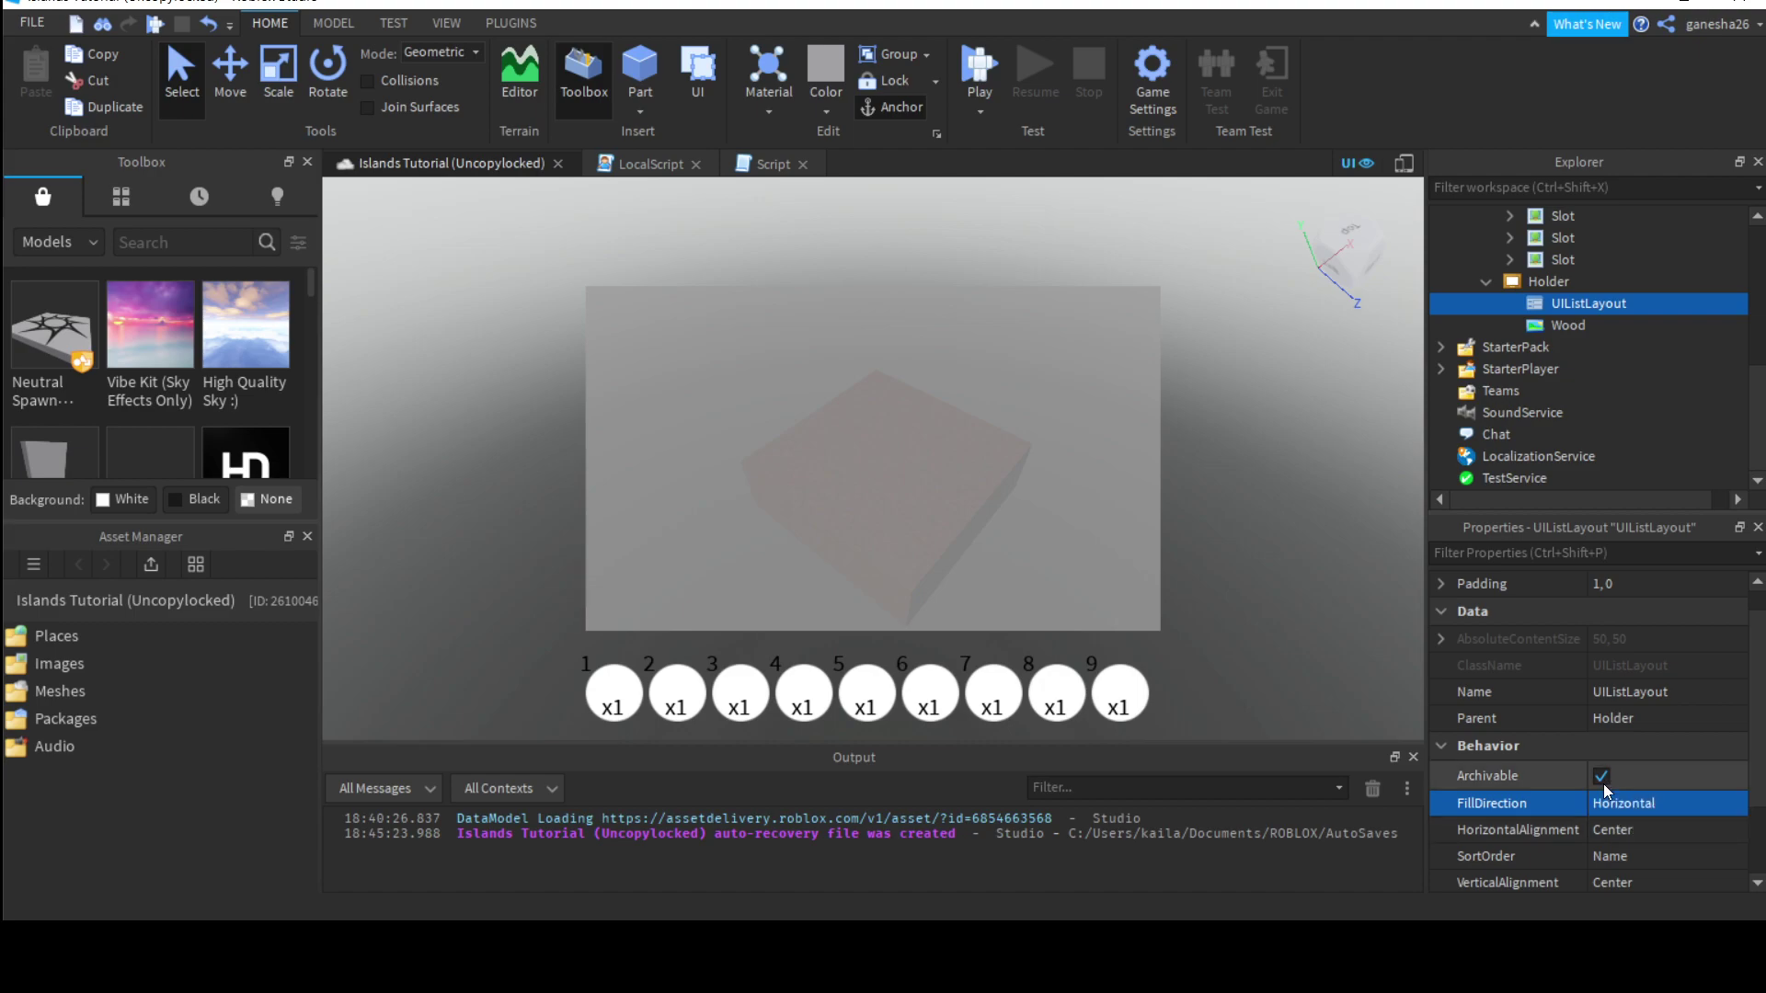
Step: Duplicate the Wood button inside Holder with Ctrl+D
scroll(1628, 810, "down", 3)
scroll(1633, 782, "up", 4)
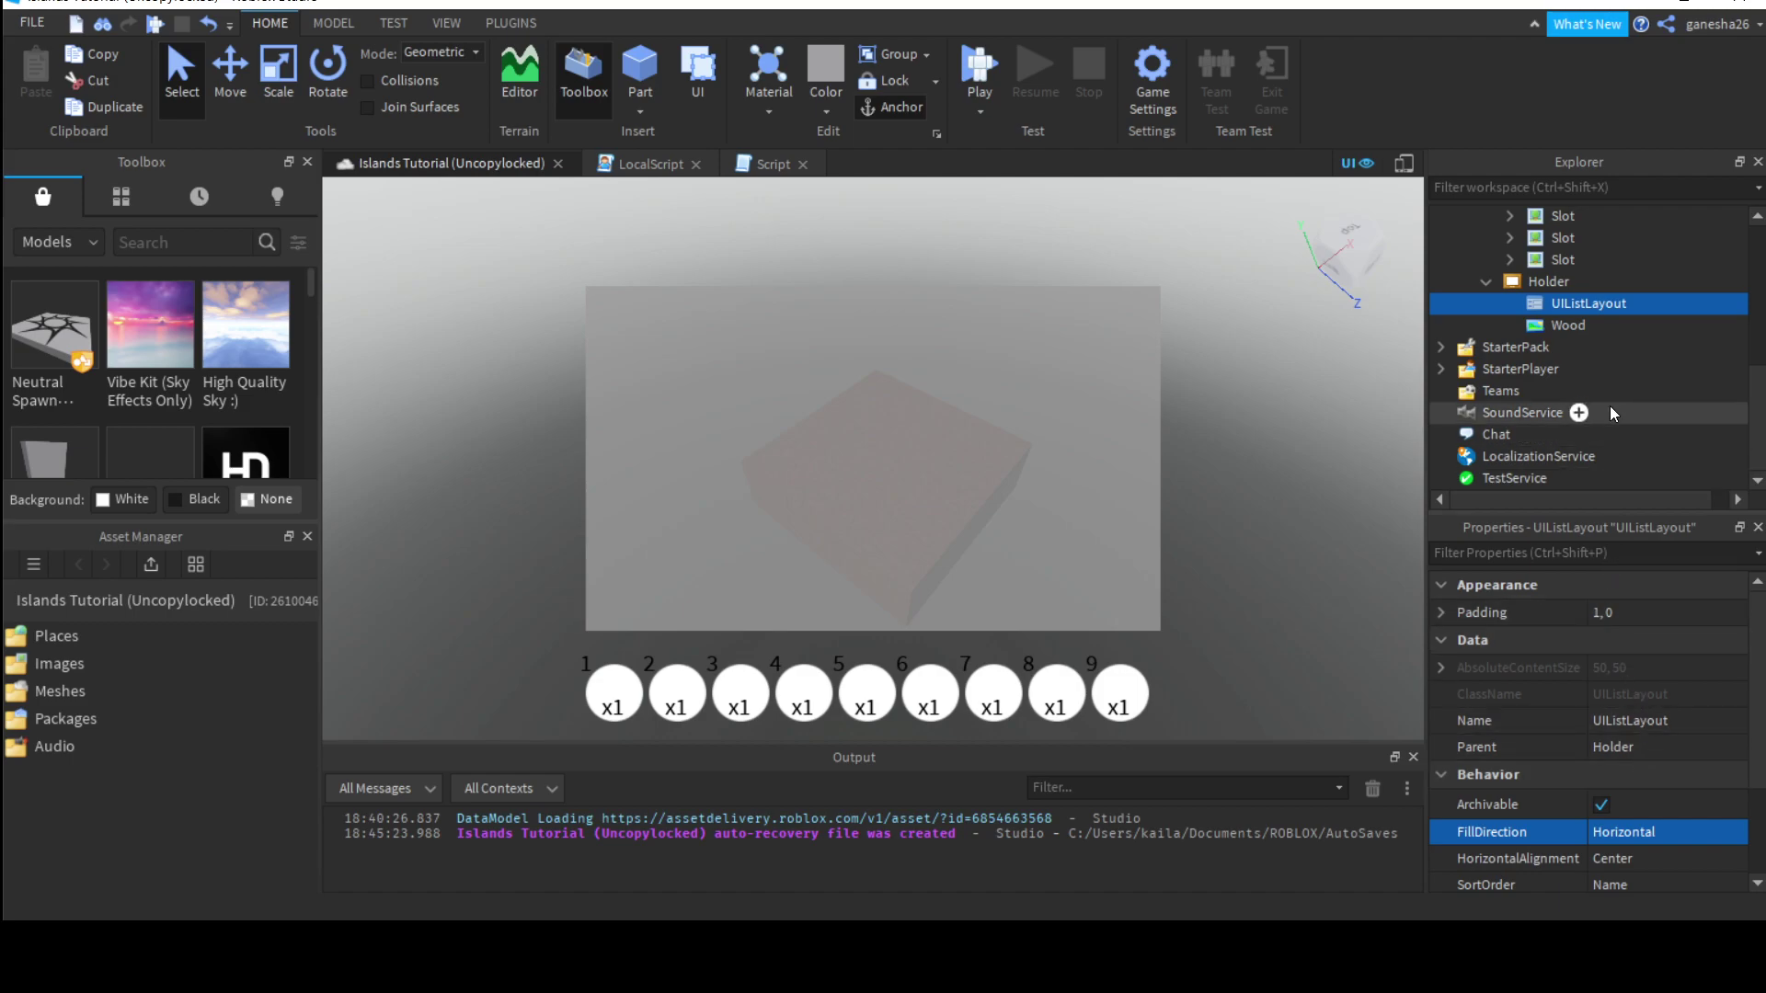
left_click(1568, 325)
key("ctrl+d")
key("ctrl+d")
key("ctrl+d")
key("ctrl+d")
key("ctrl+d")
key("ctrl+d")
key("ctrl+d")
key("ctrl+d")
key("ctrl+d")
key("ctrl+d")
key("ctrl+d")
key("ctrl+d")
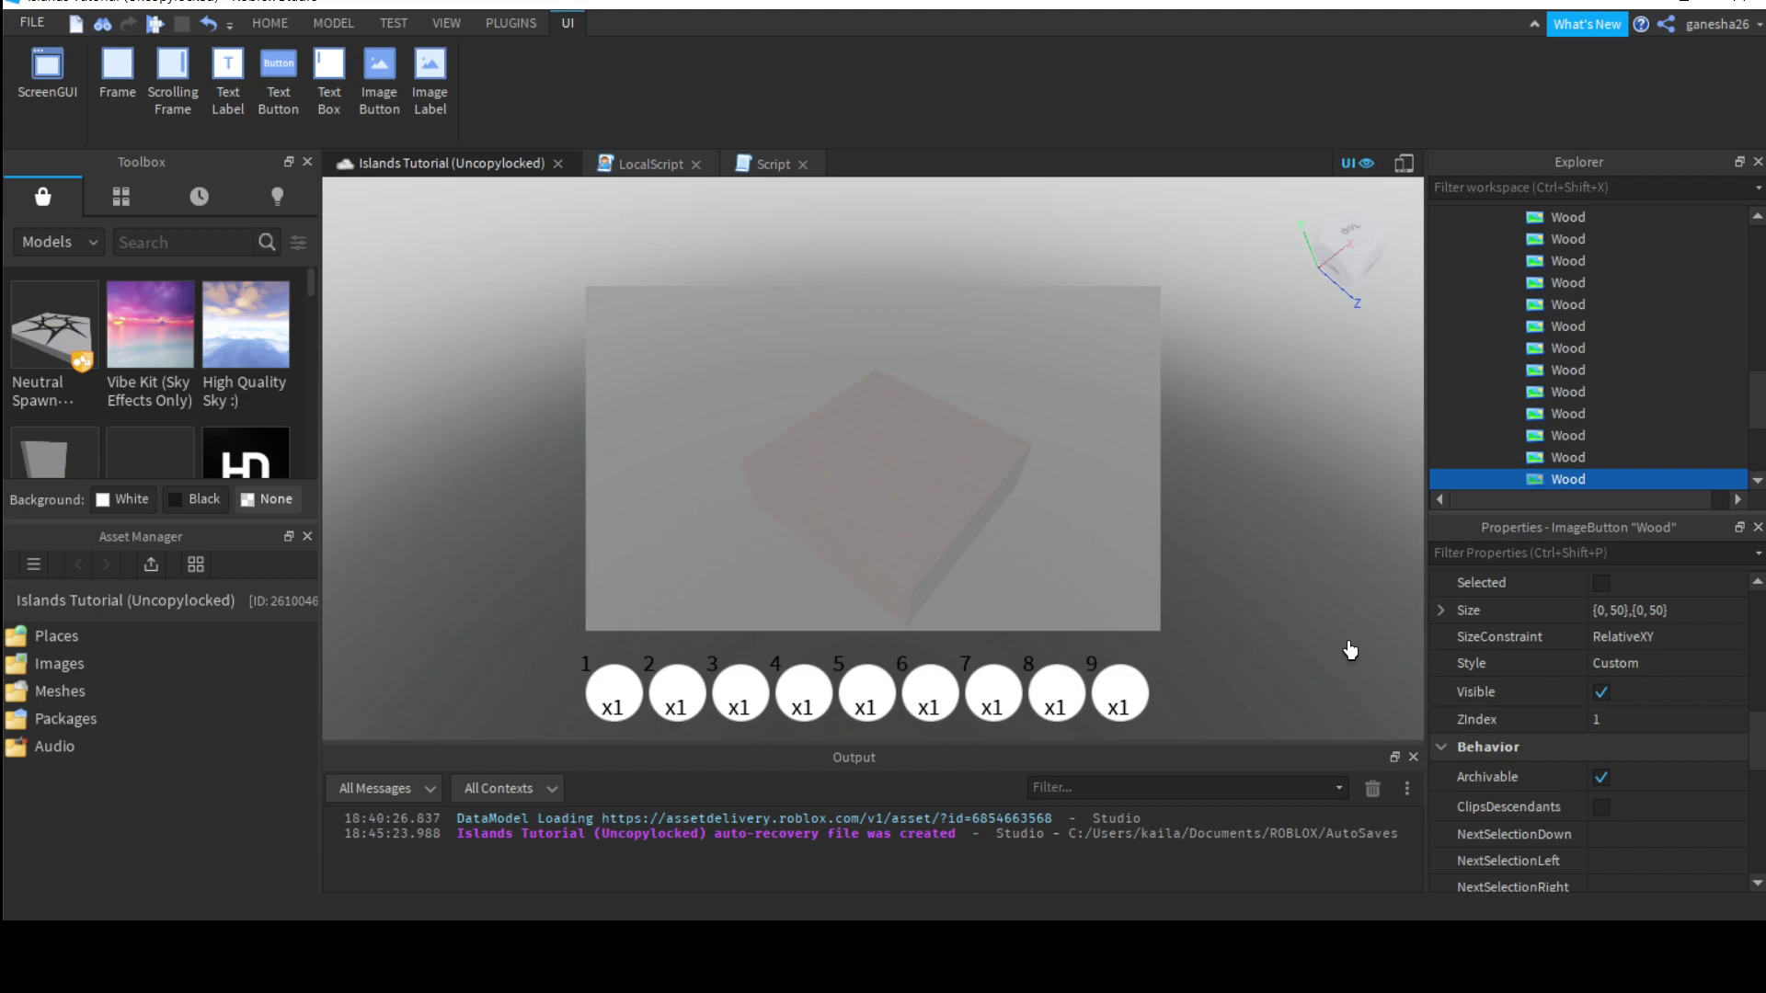
Step: Delete the duplicate Wood buttons from Holder
scroll(1581, 418, "up", 5)
scroll(1572, 395, "down", 5)
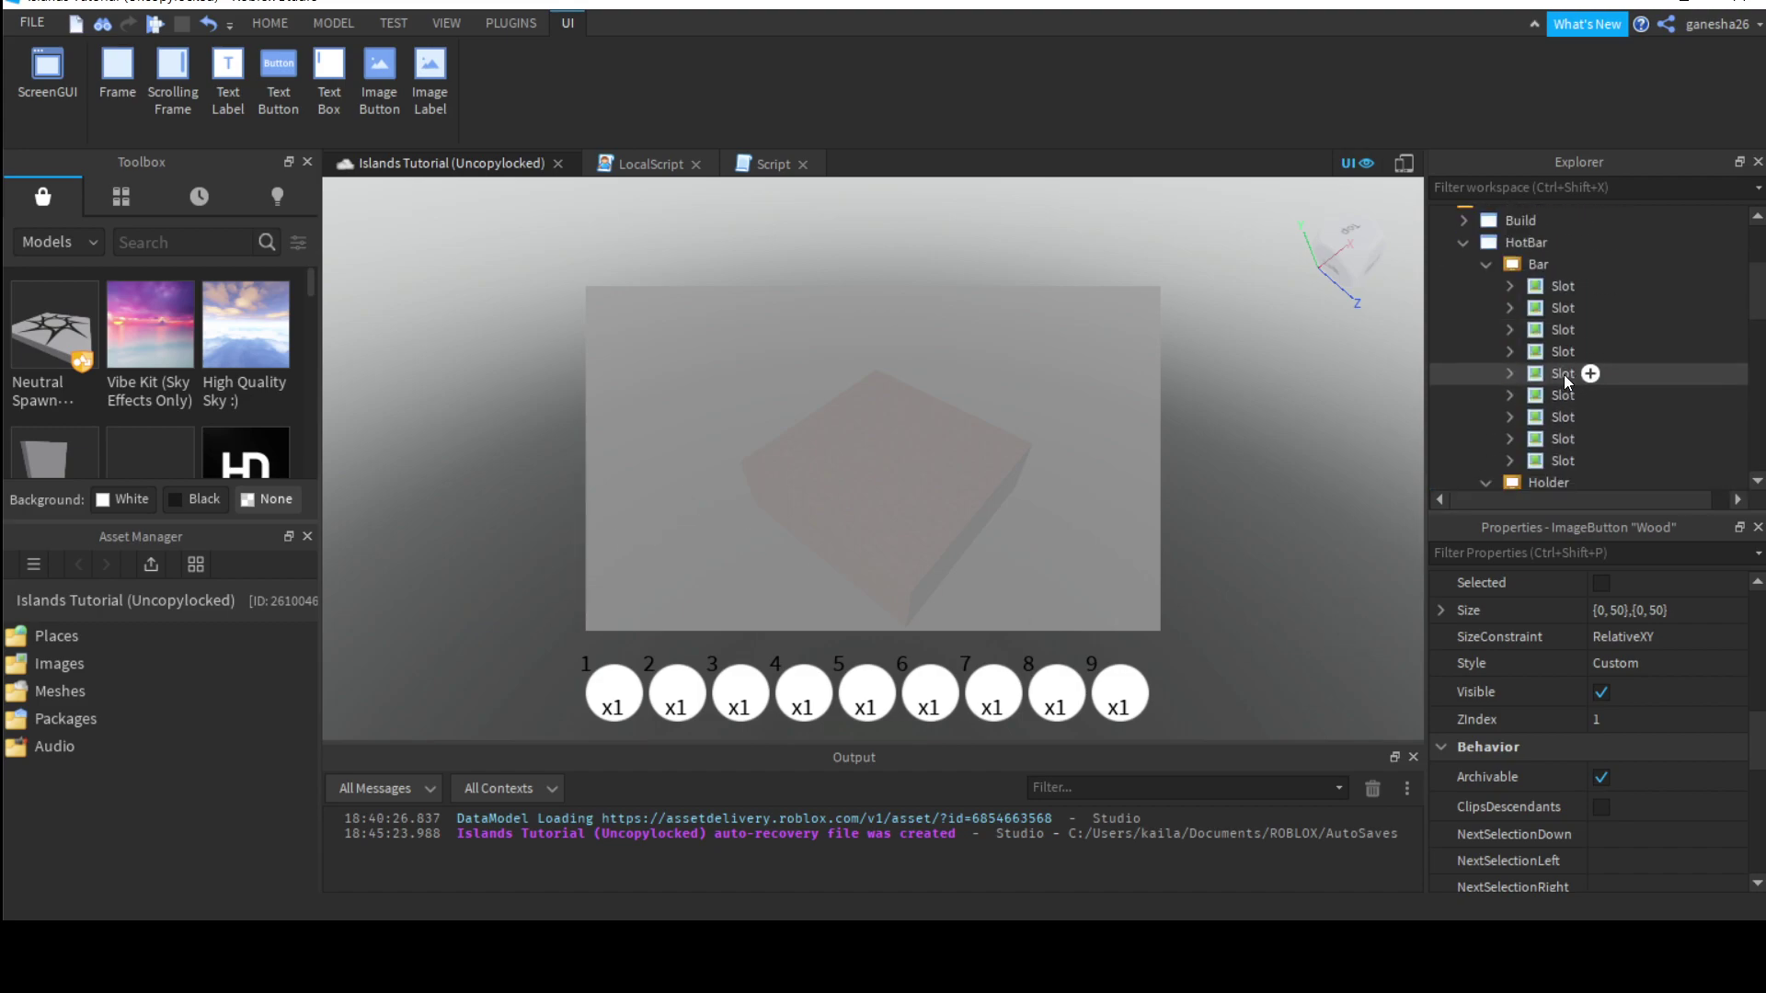
key("Delete")
scroll(1563, 373, "down", 3)
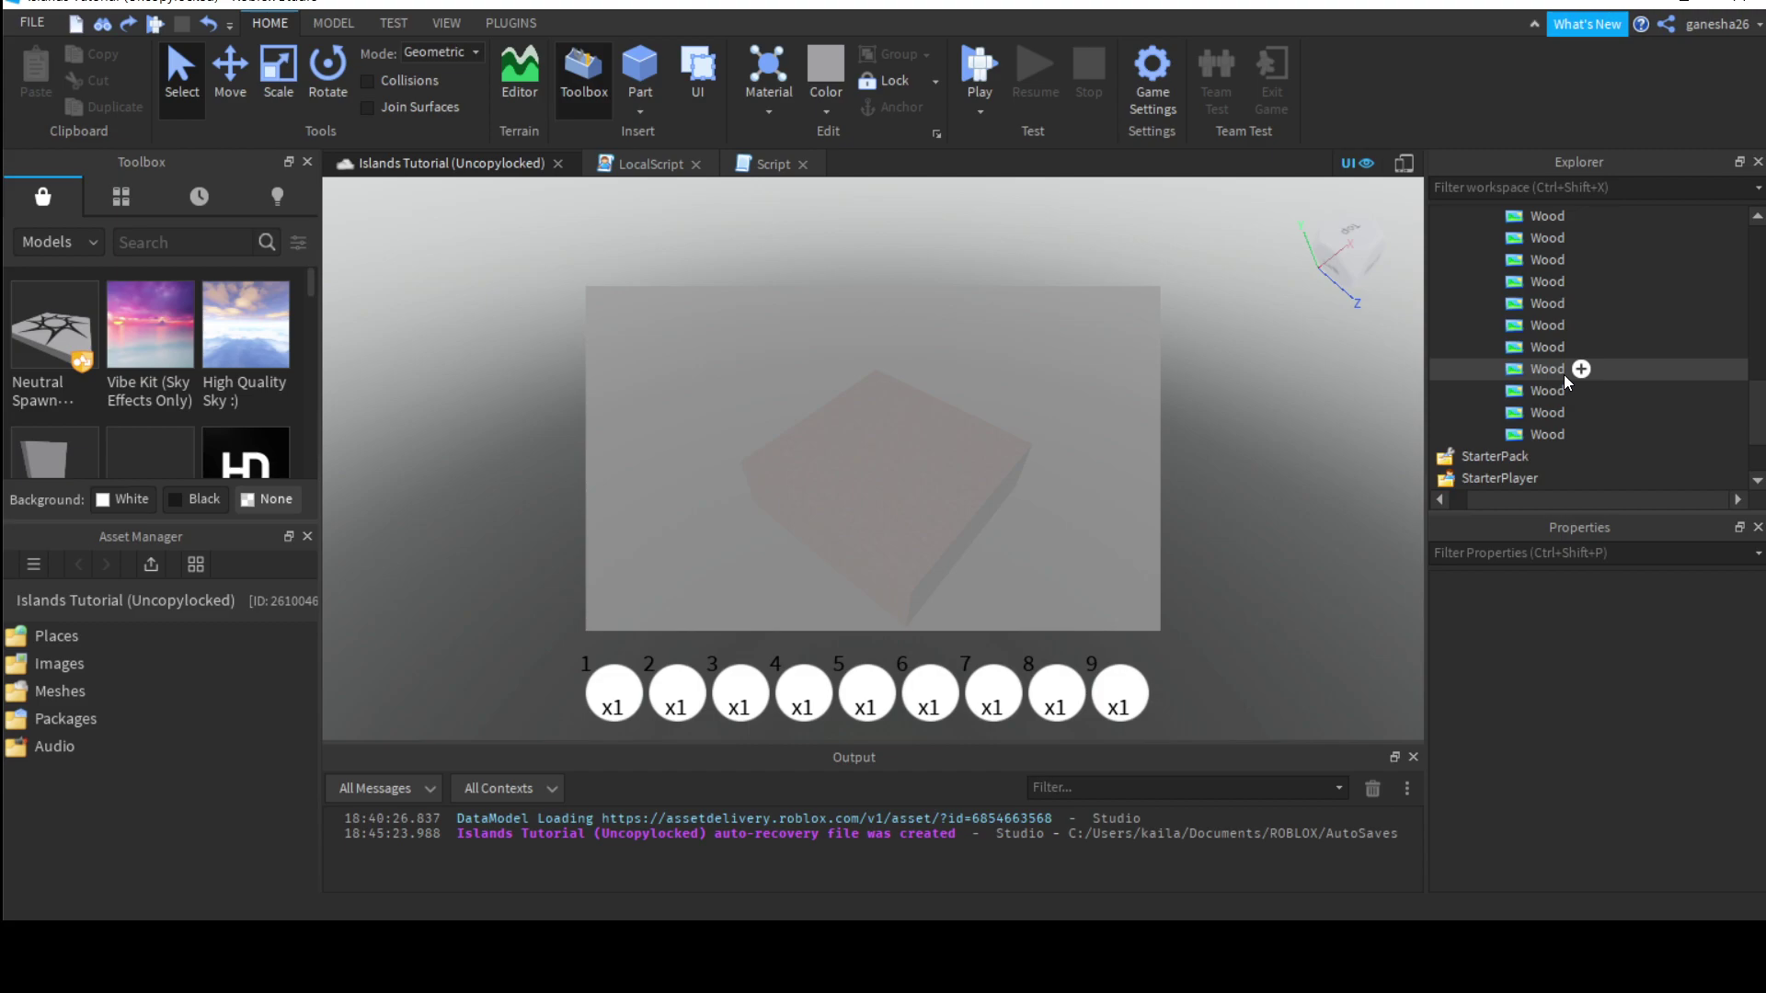
scroll(1564, 373, "up", 6)
scroll(1563, 373, "down", 3)
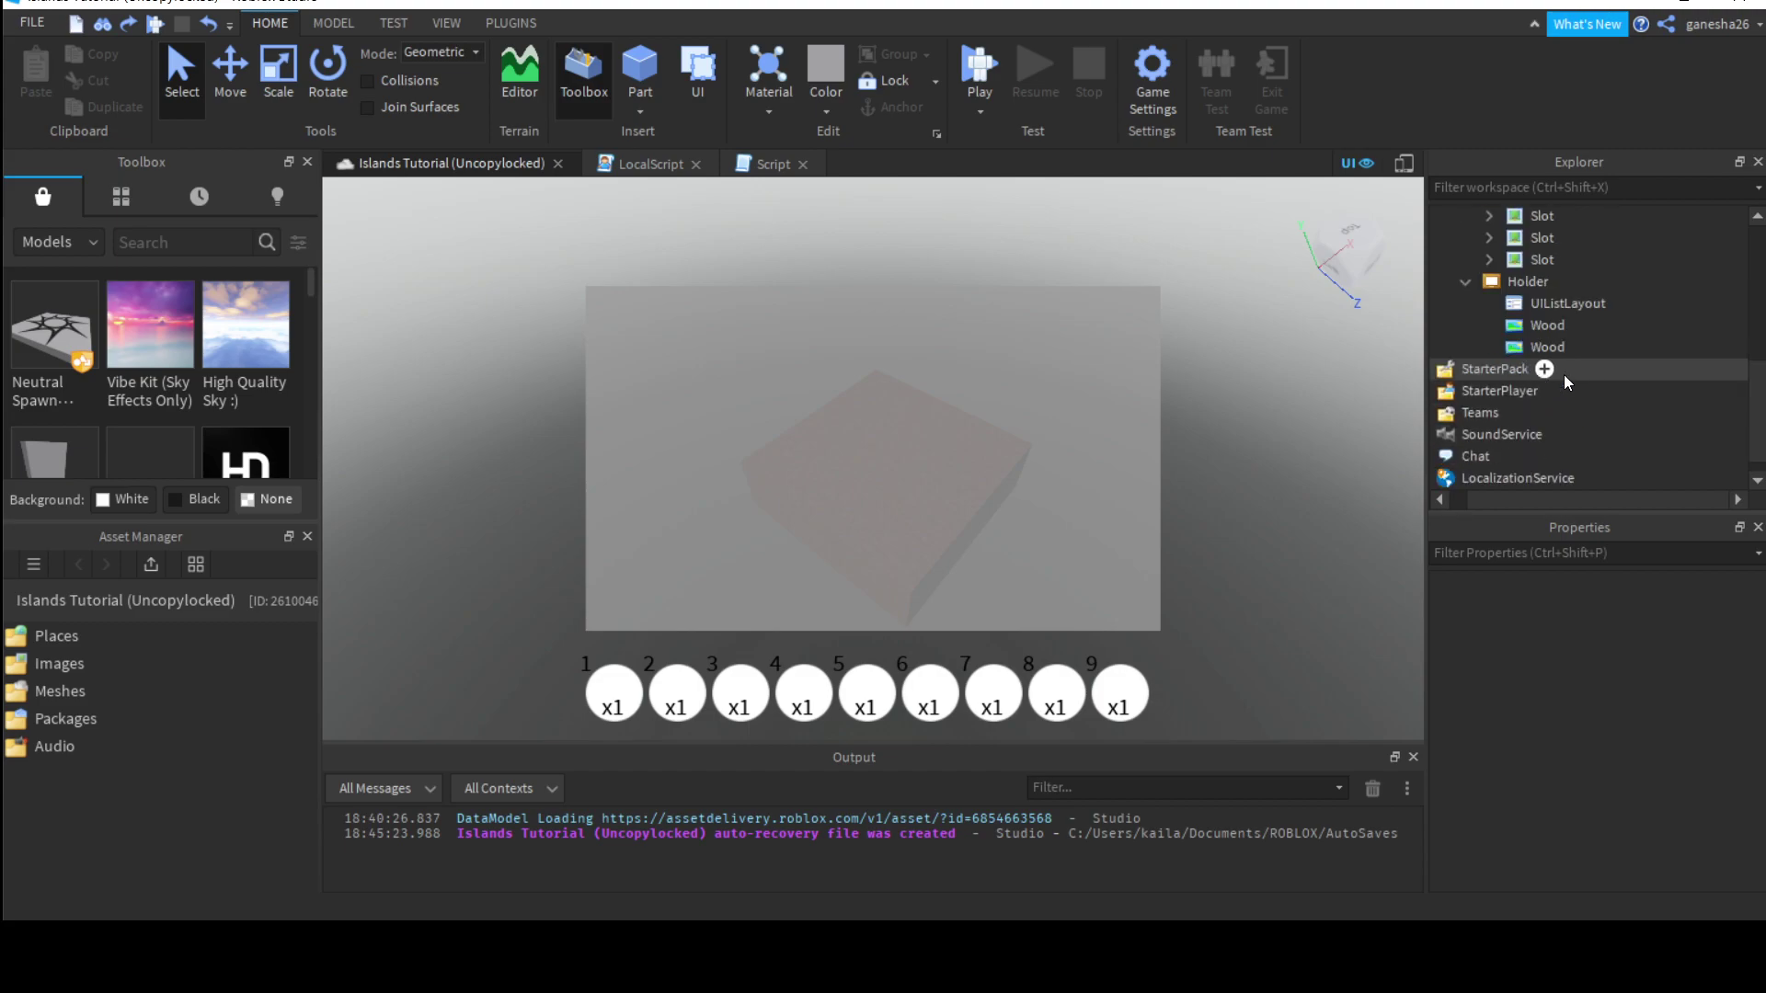
left_click(1563, 373)
Step: Review the remaining Wood button's properties, then select Holder's UIListLayout
left_click(1545, 328)
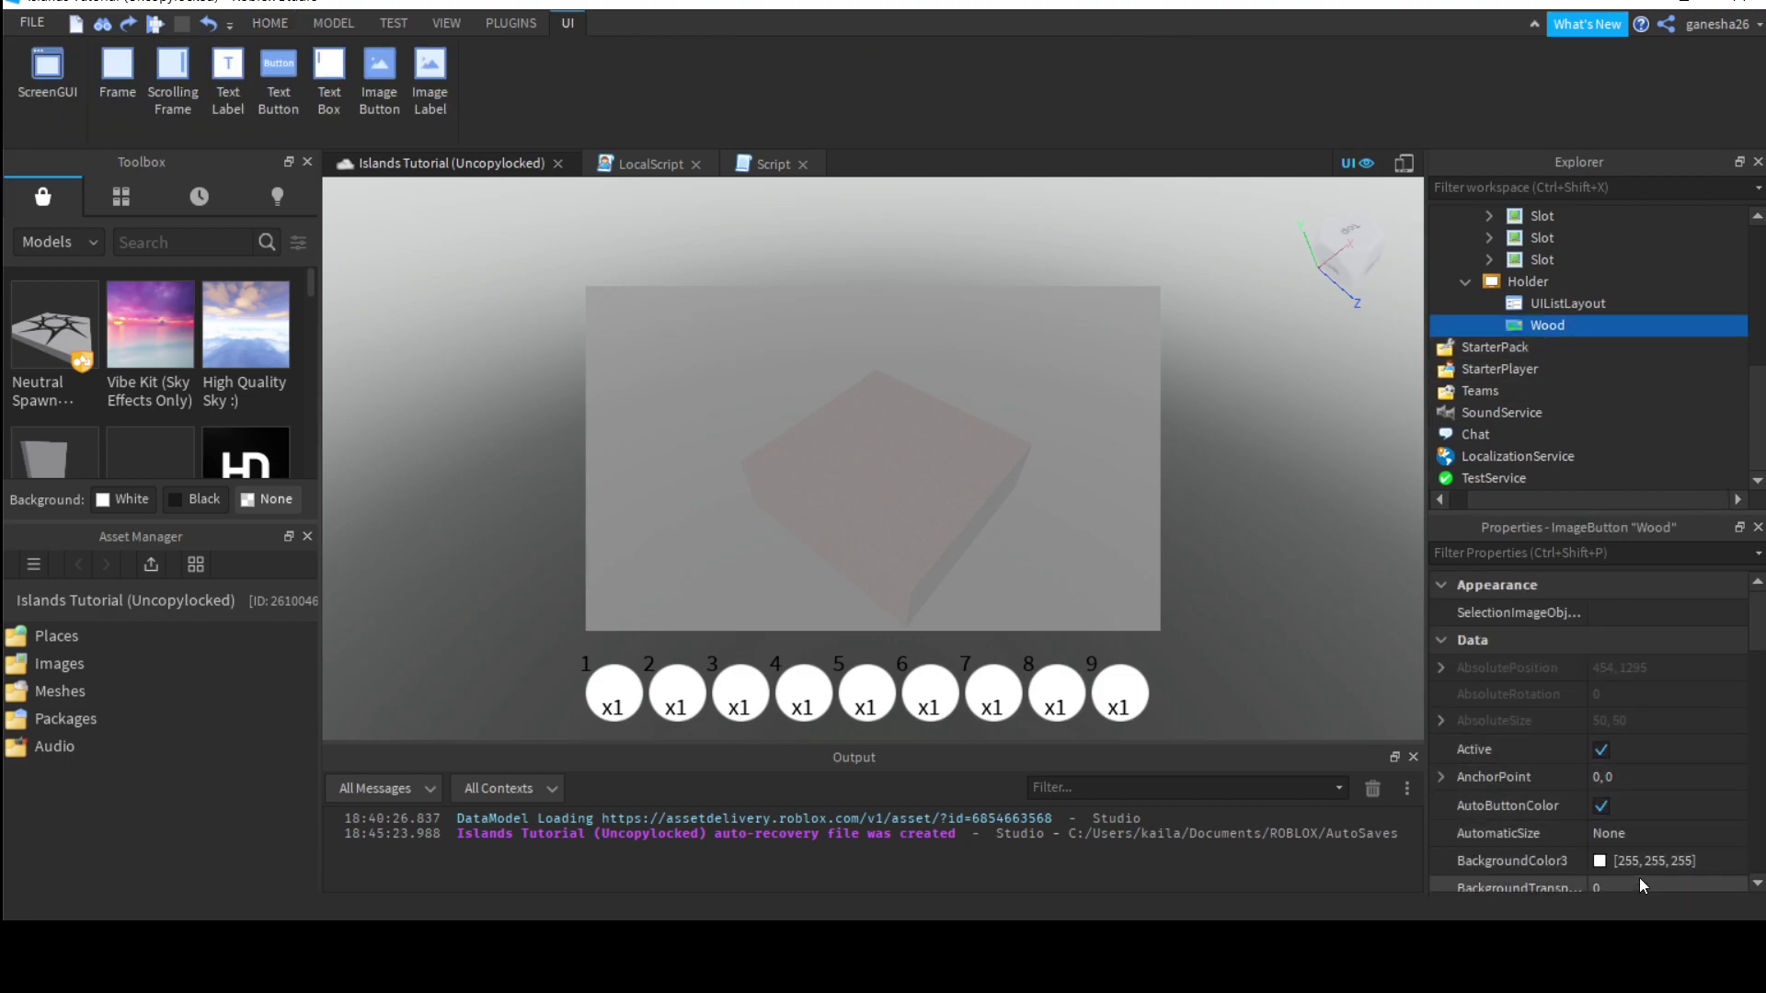
scroll(1626, 822, "down", 4)
scroll(1518, 690, "down", 6)
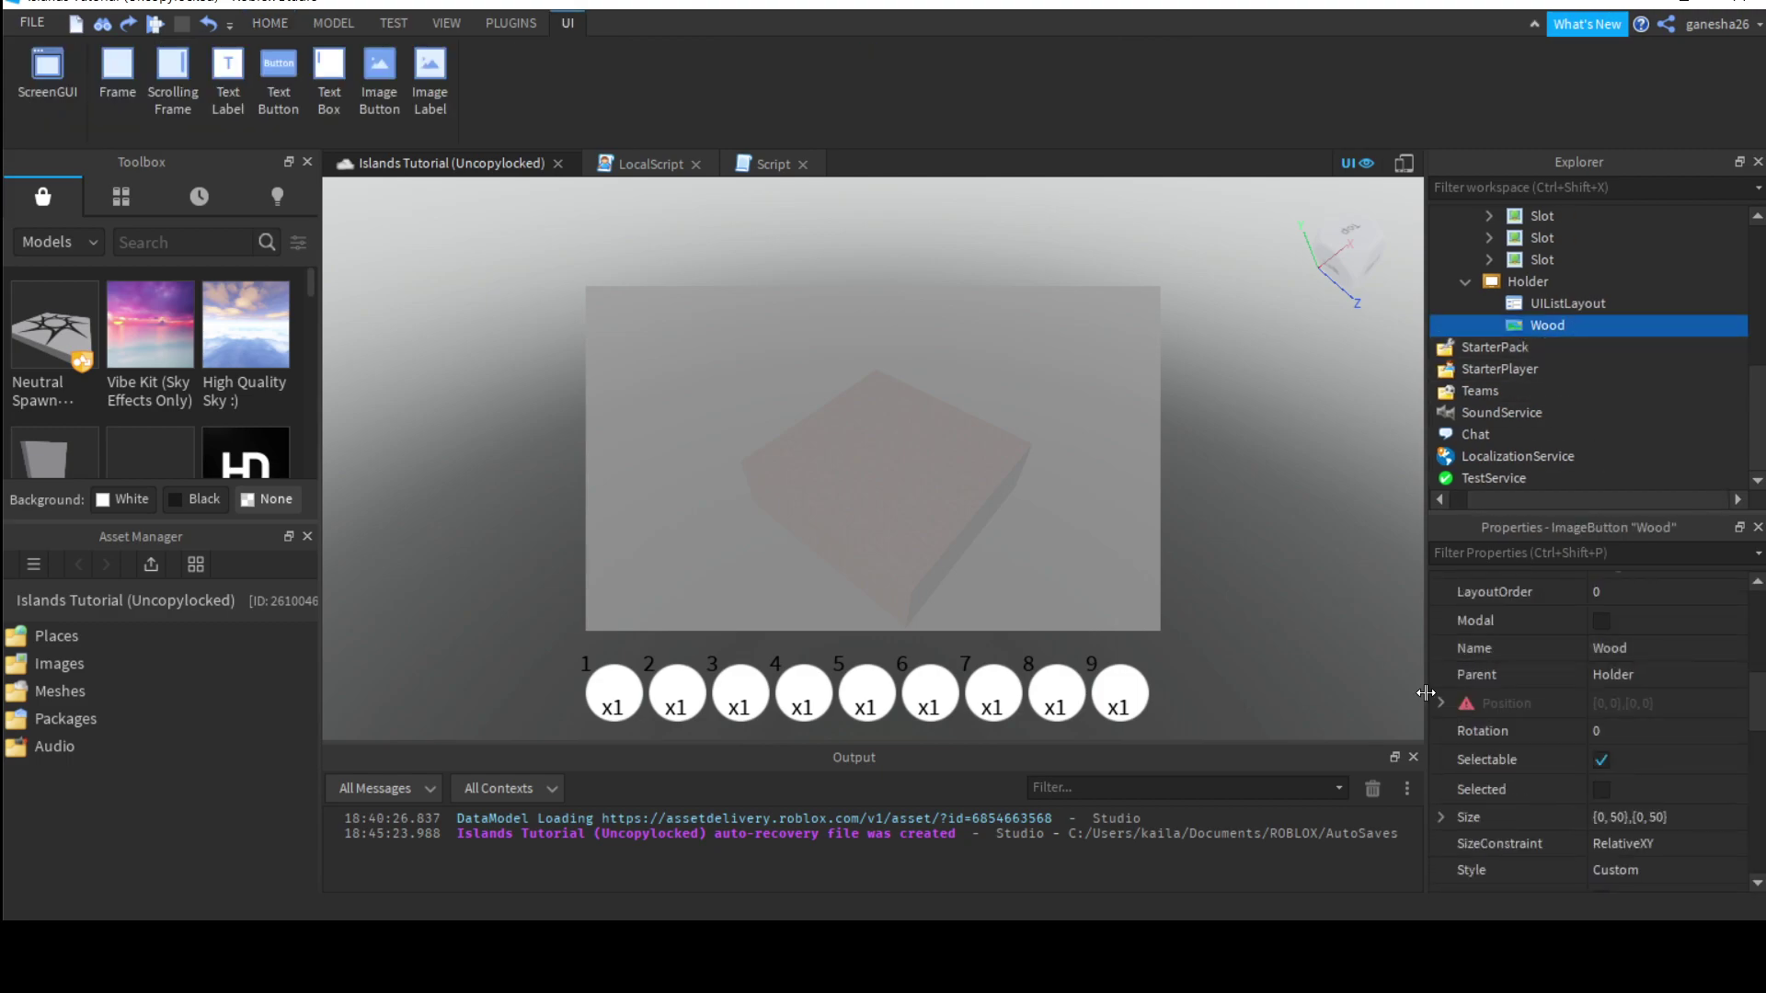
scroll(1587, 764, "down", 5)
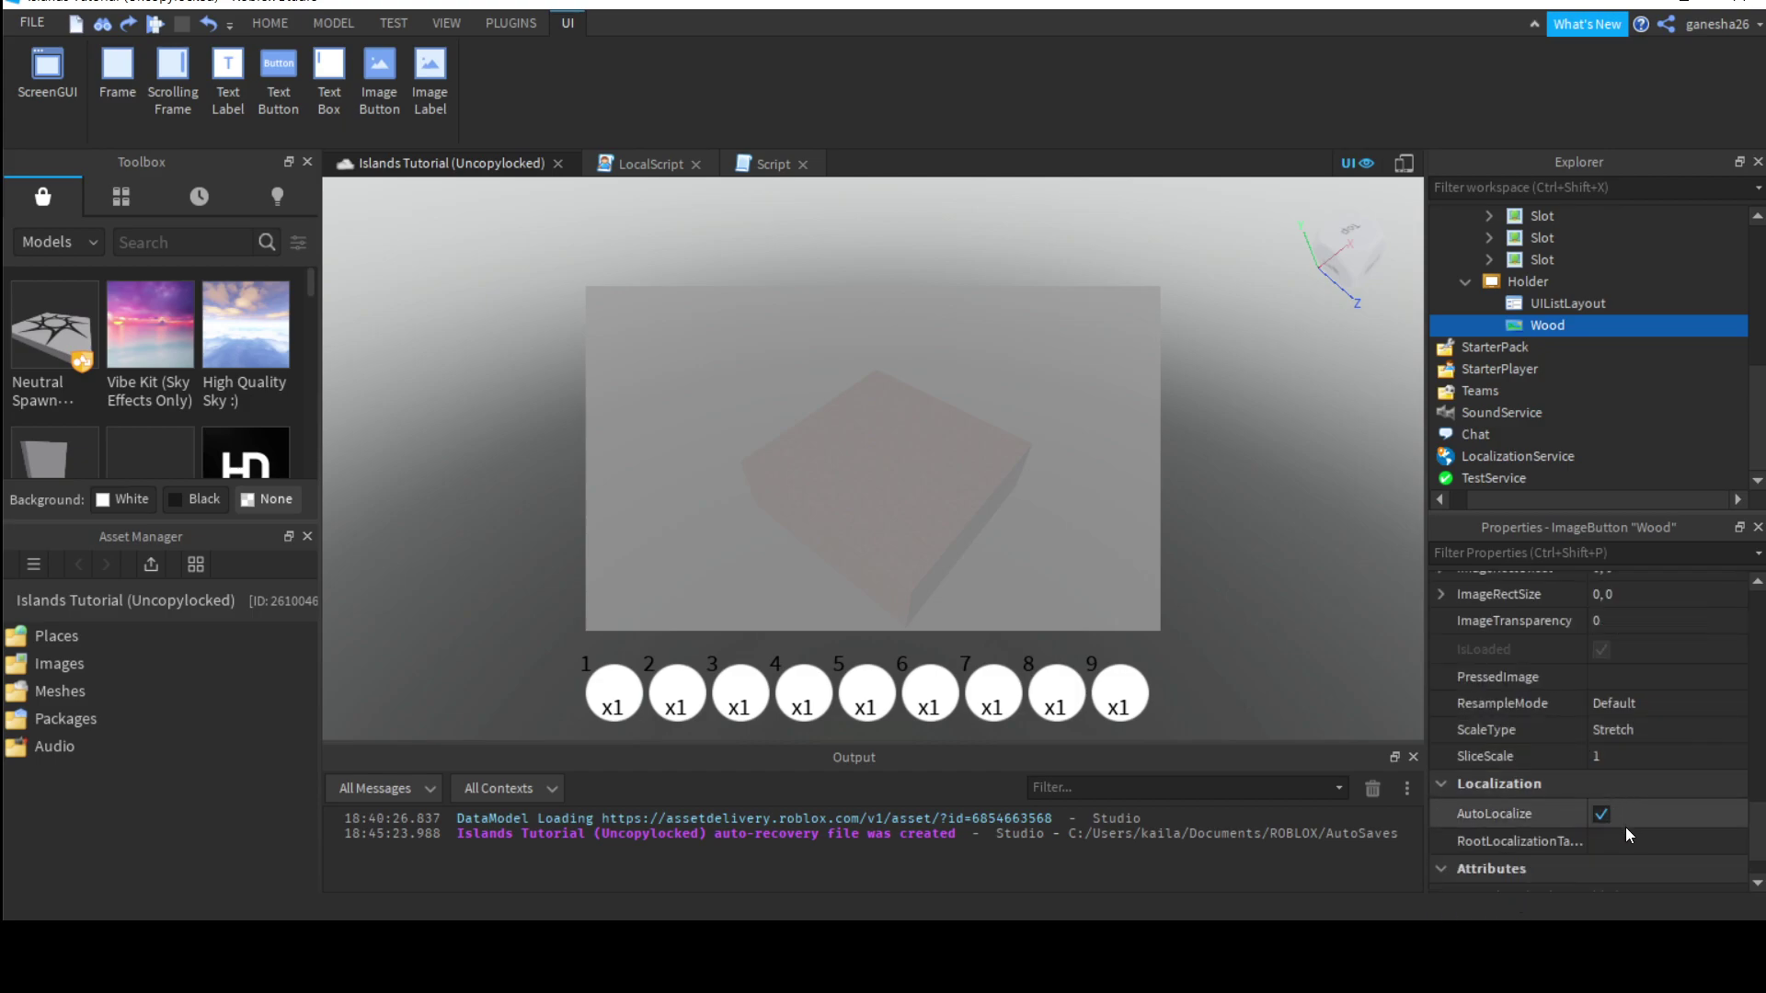
scroll(1639, 682, "up", 1)
scroll(1672, 672, "up", 10)
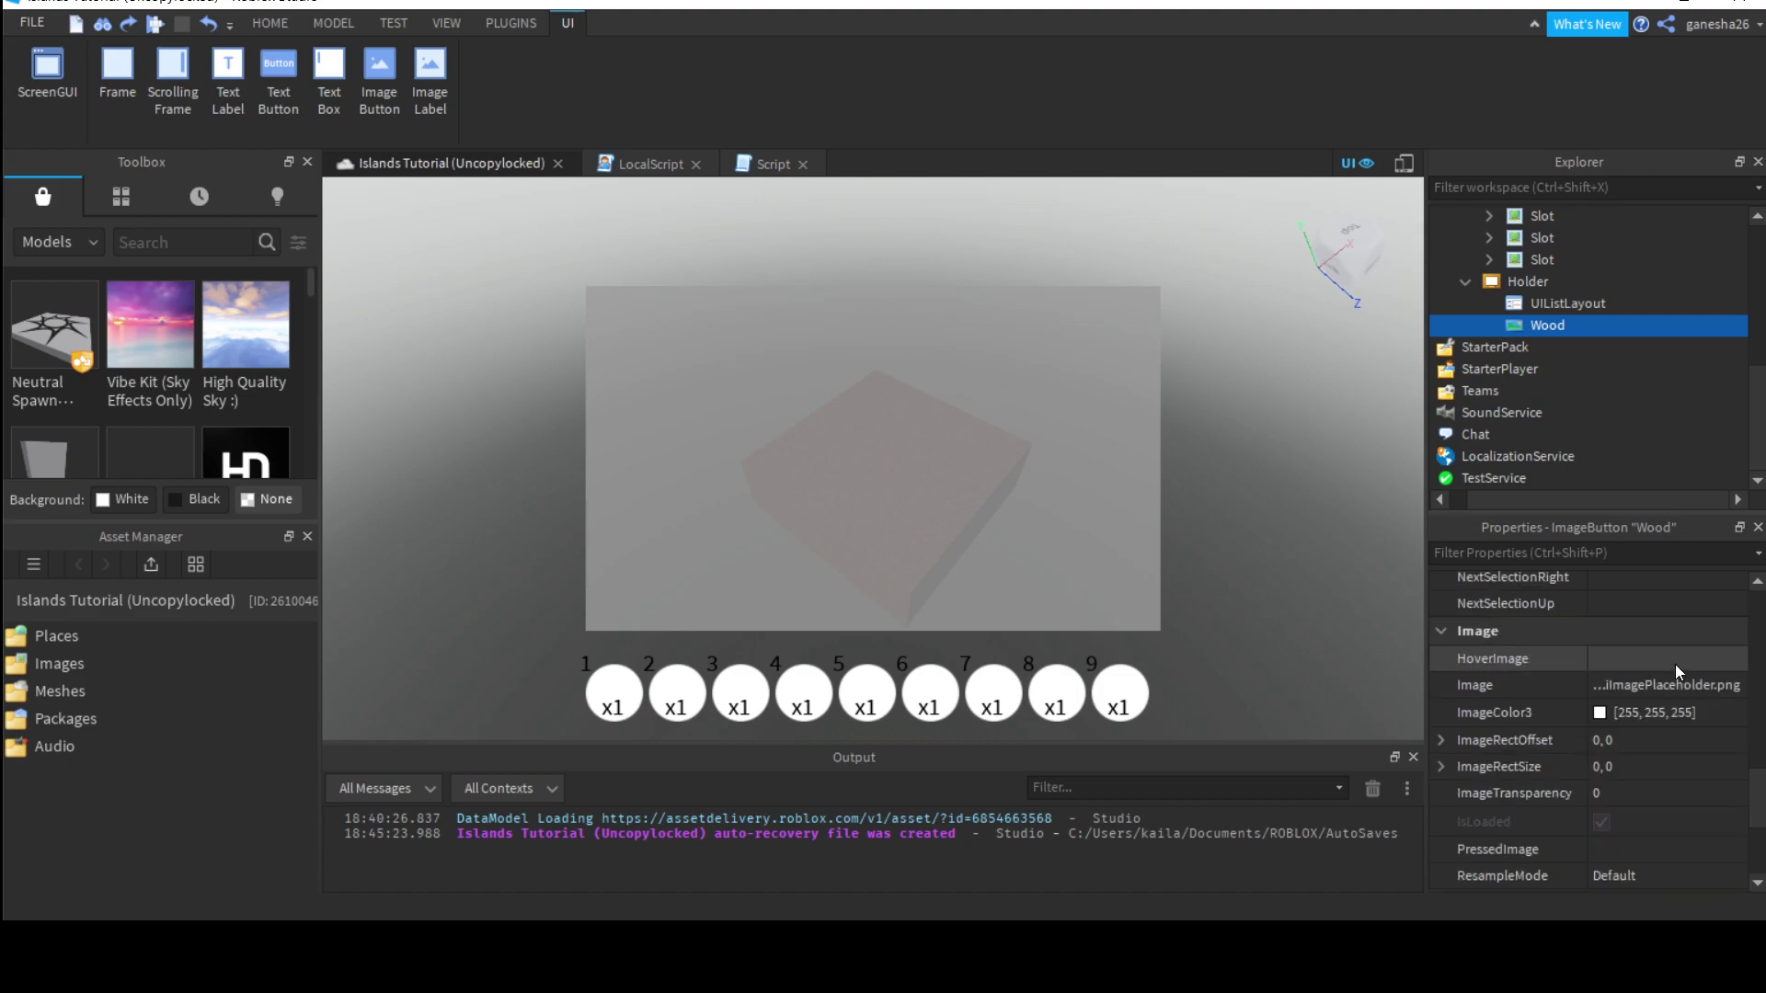
left_click(1567, 304)
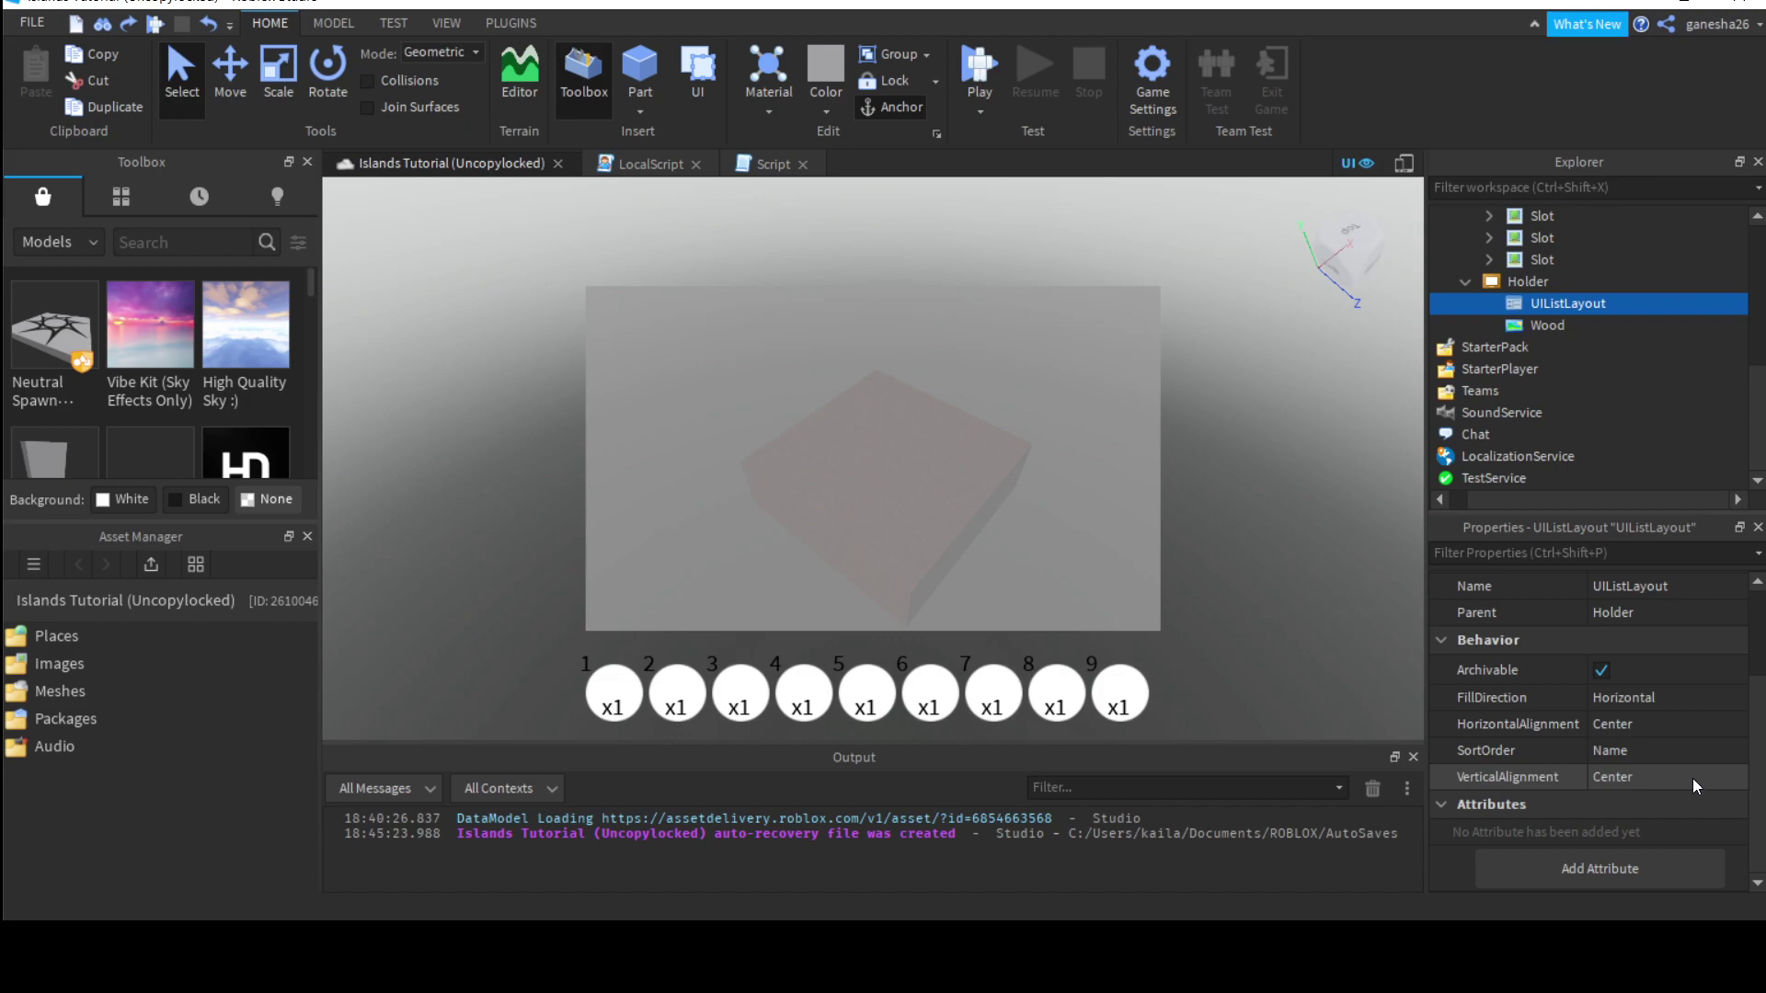
Step: Inspect the Slot and Holder contents in Explorer, ending with the Wood button selected
left_click(1552, 327)
left_click_drag(1557, 348, 1470, 265)
left_click(1483, 258)
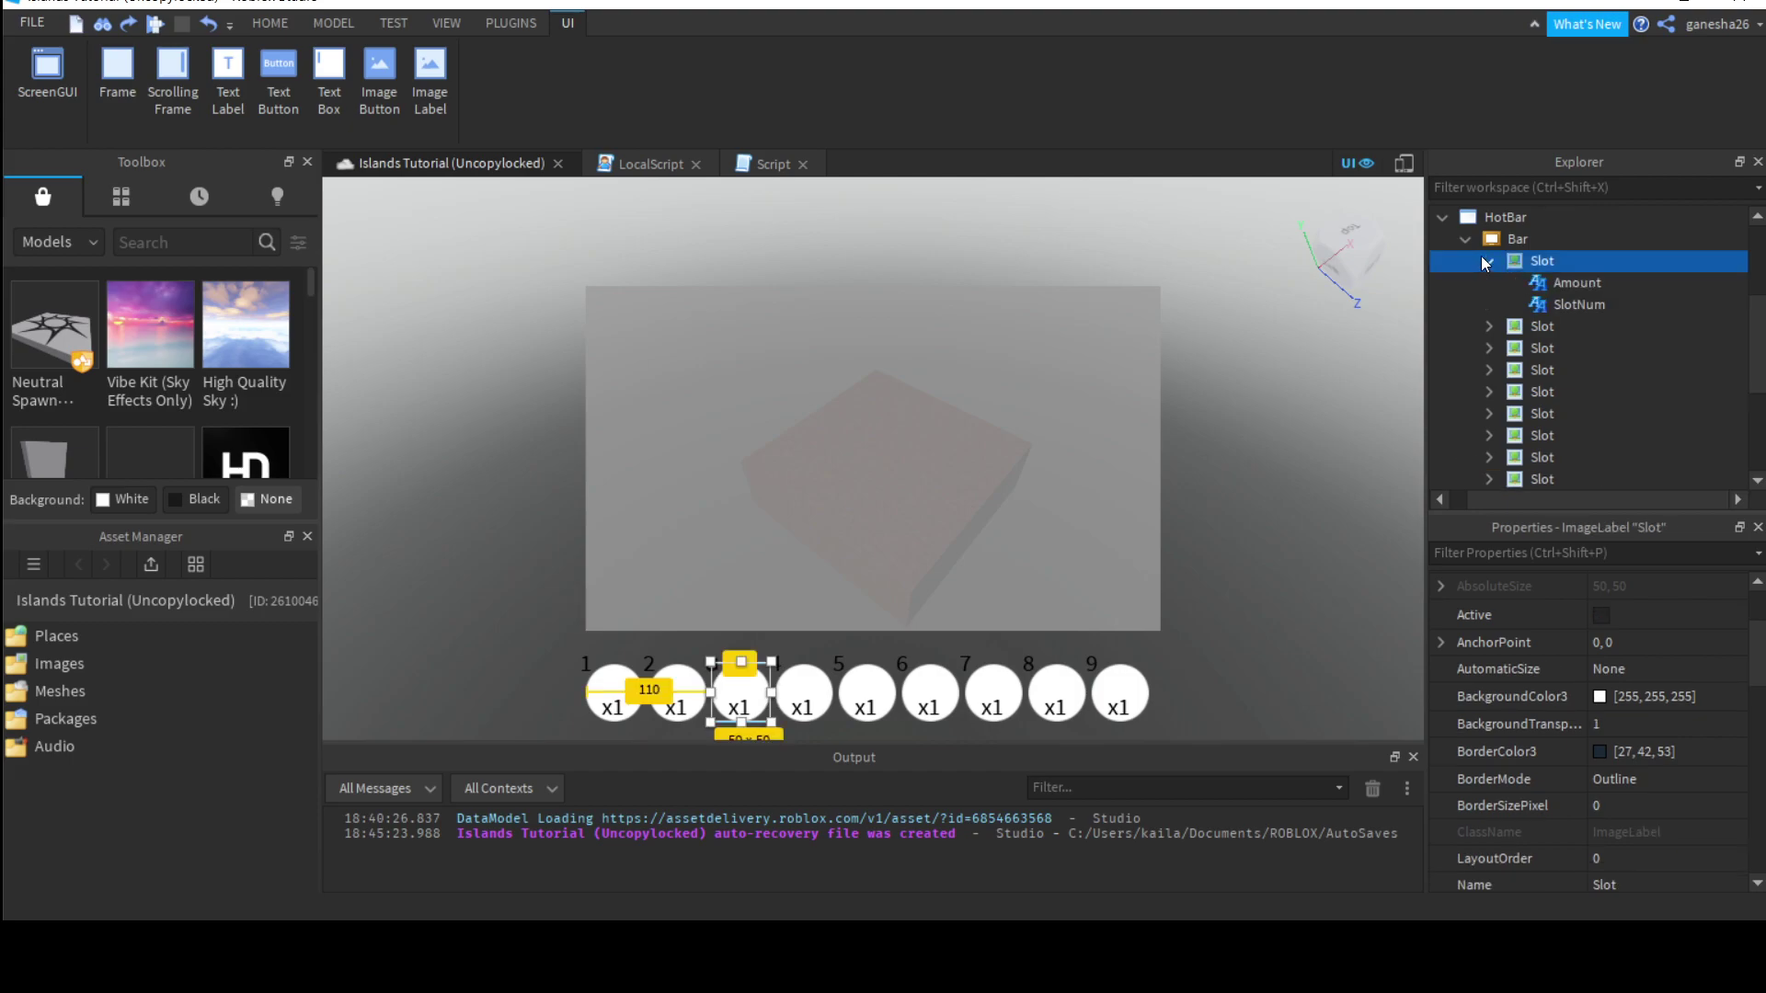
left_click(1487, 260)
scroll(1545, 331, "down", 1)
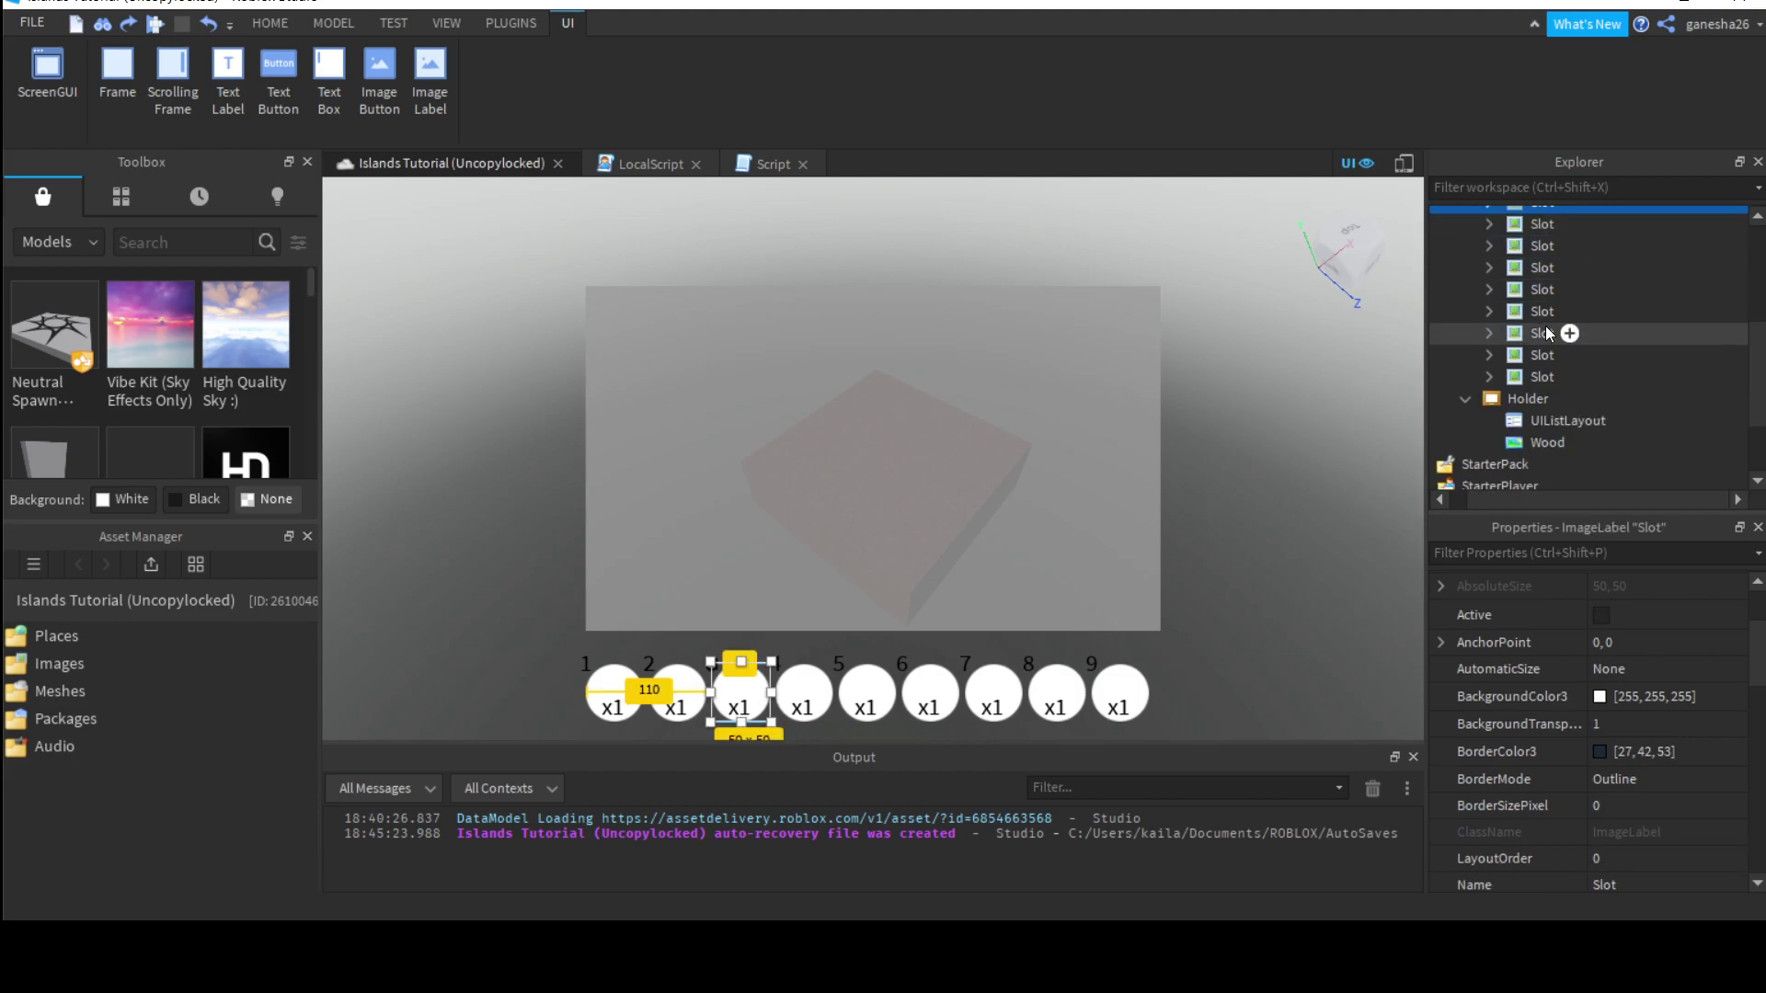
scroll(1573, 354, "down", 1)
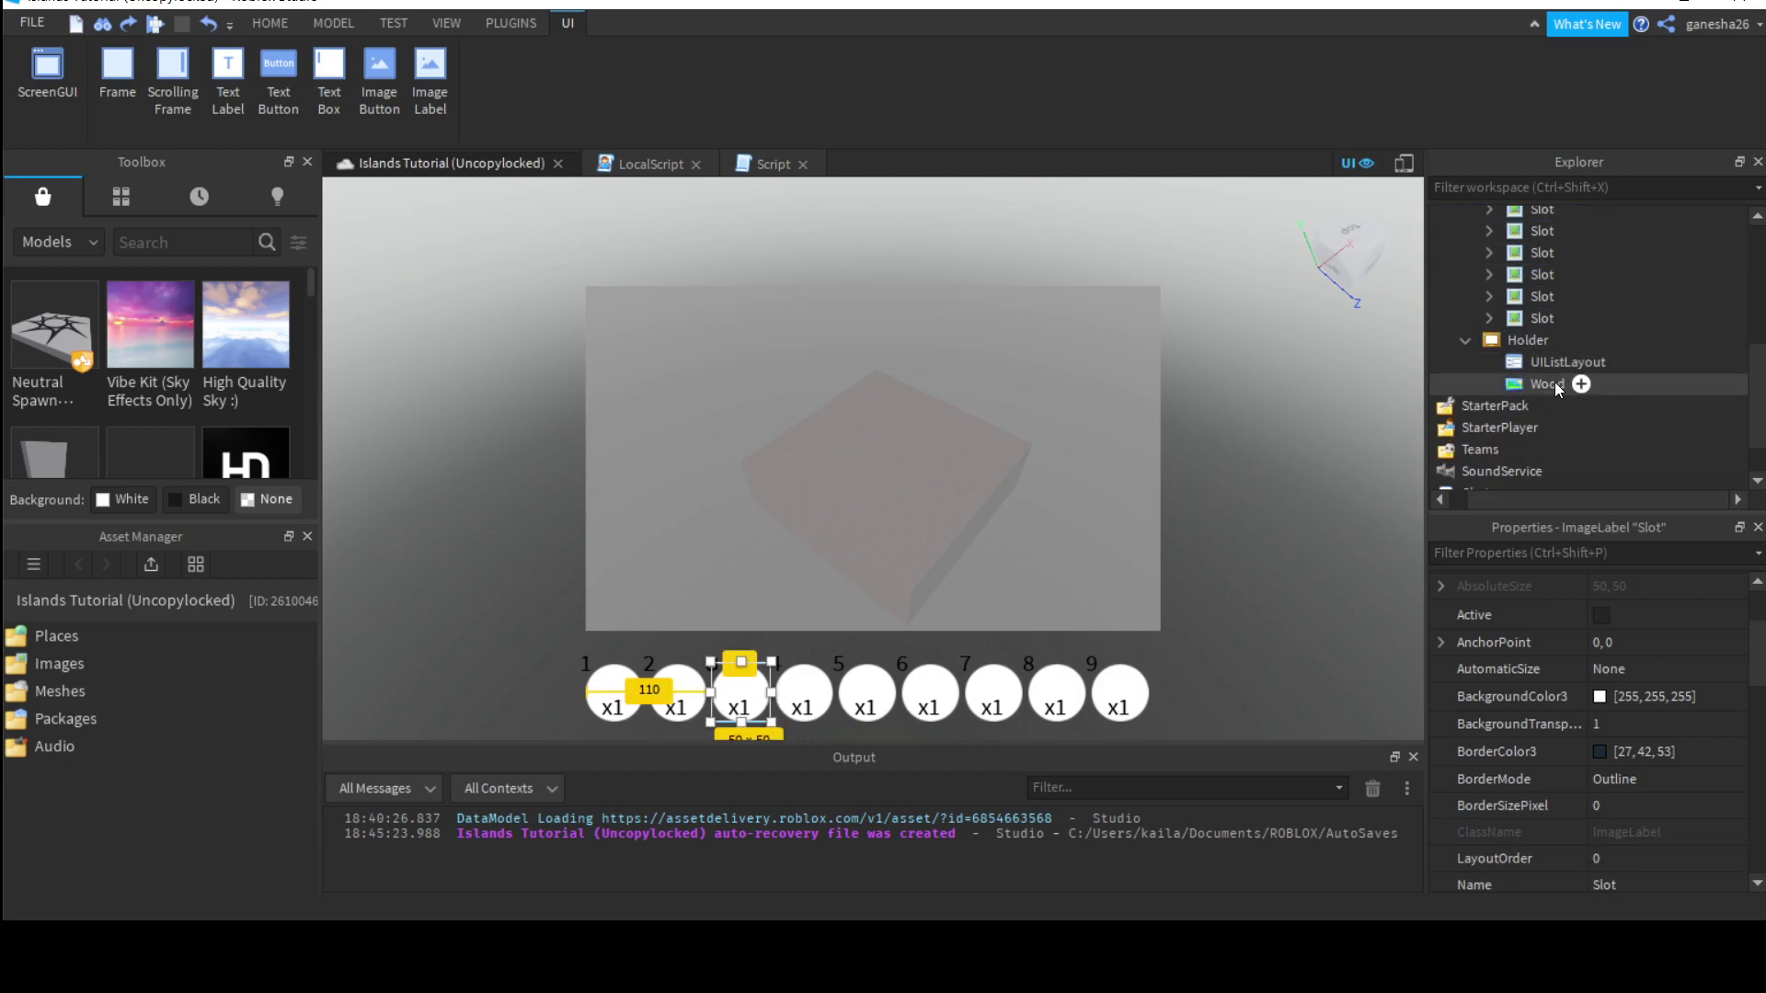
left_click(1554, 383)
left_click(1551, 359)
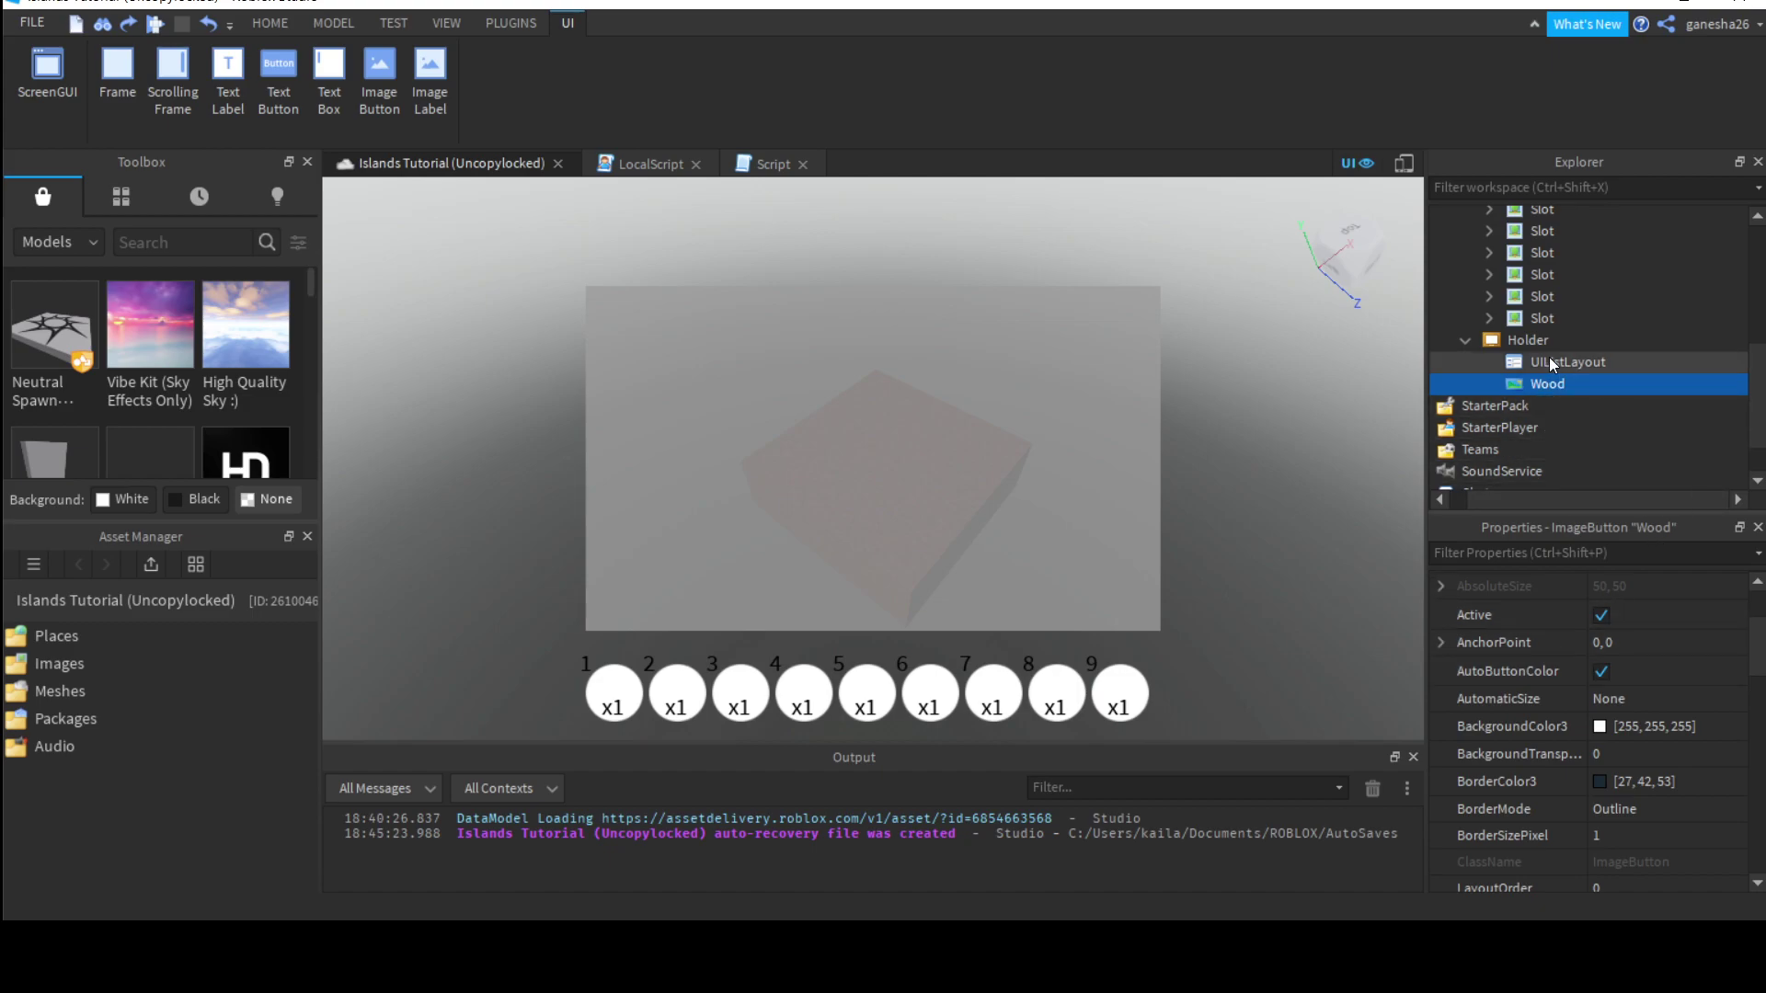
scroll(1636, 756, "up", 1)
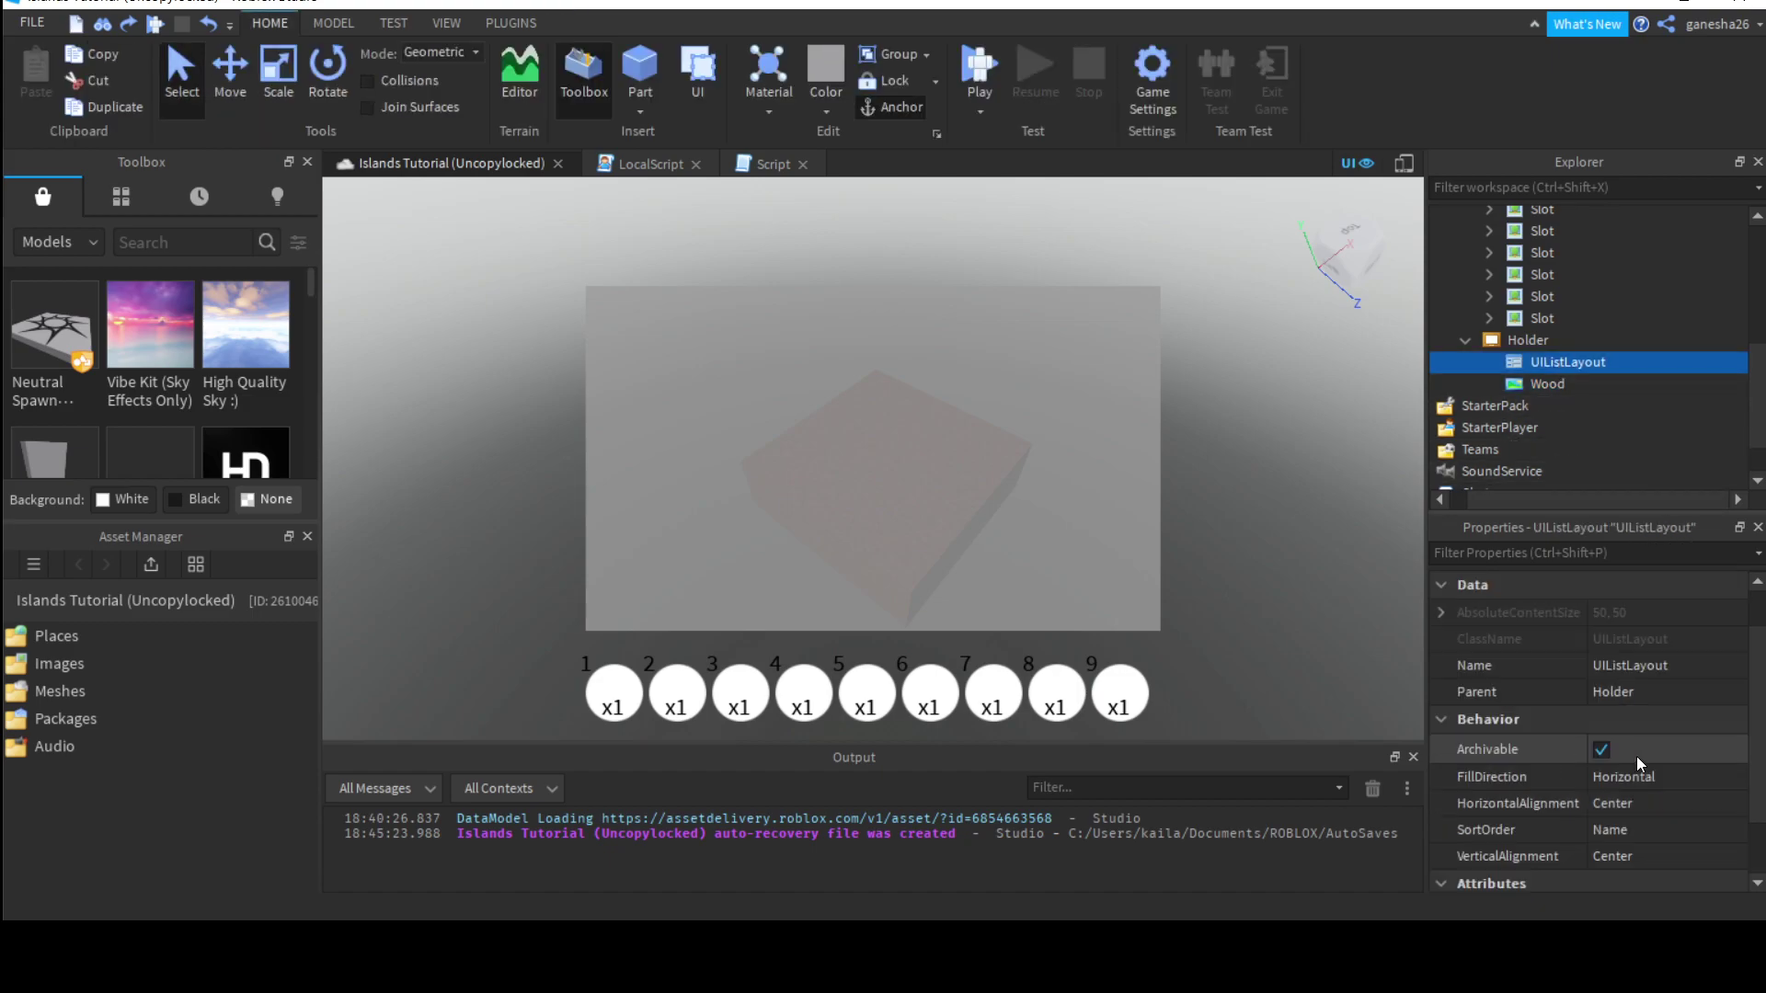
left_click(1543, 382)
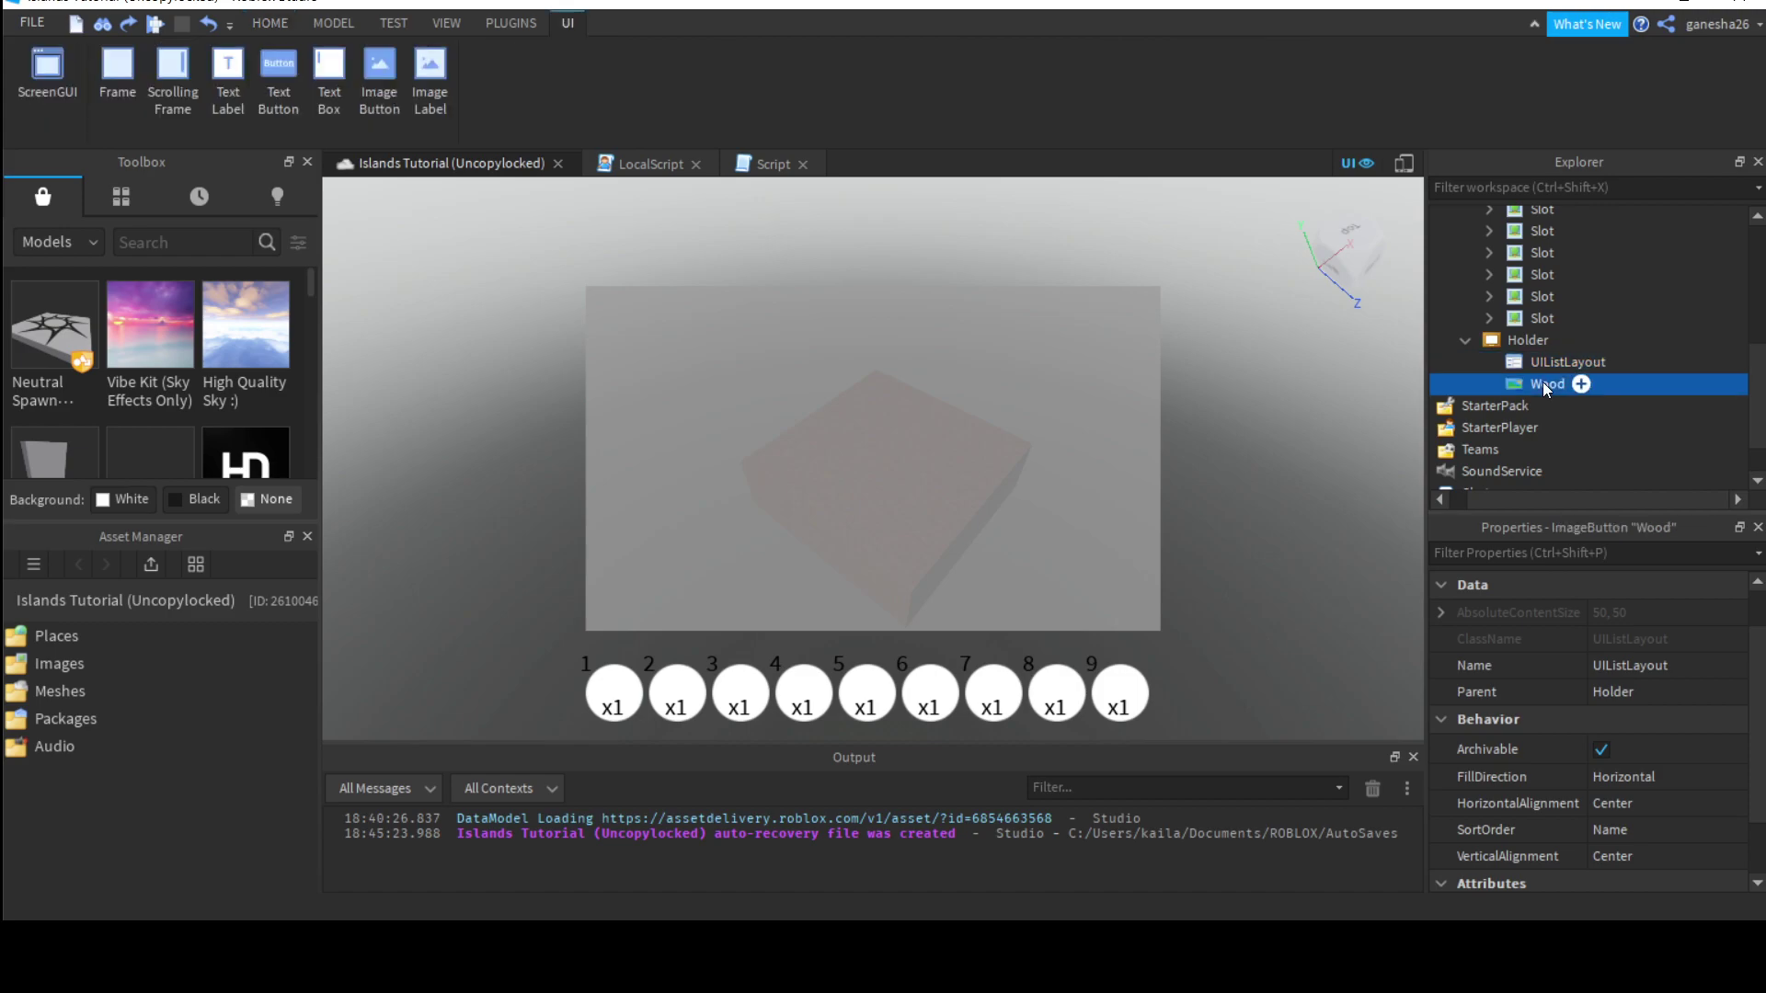
scroll(1642, 823, "down", 4)
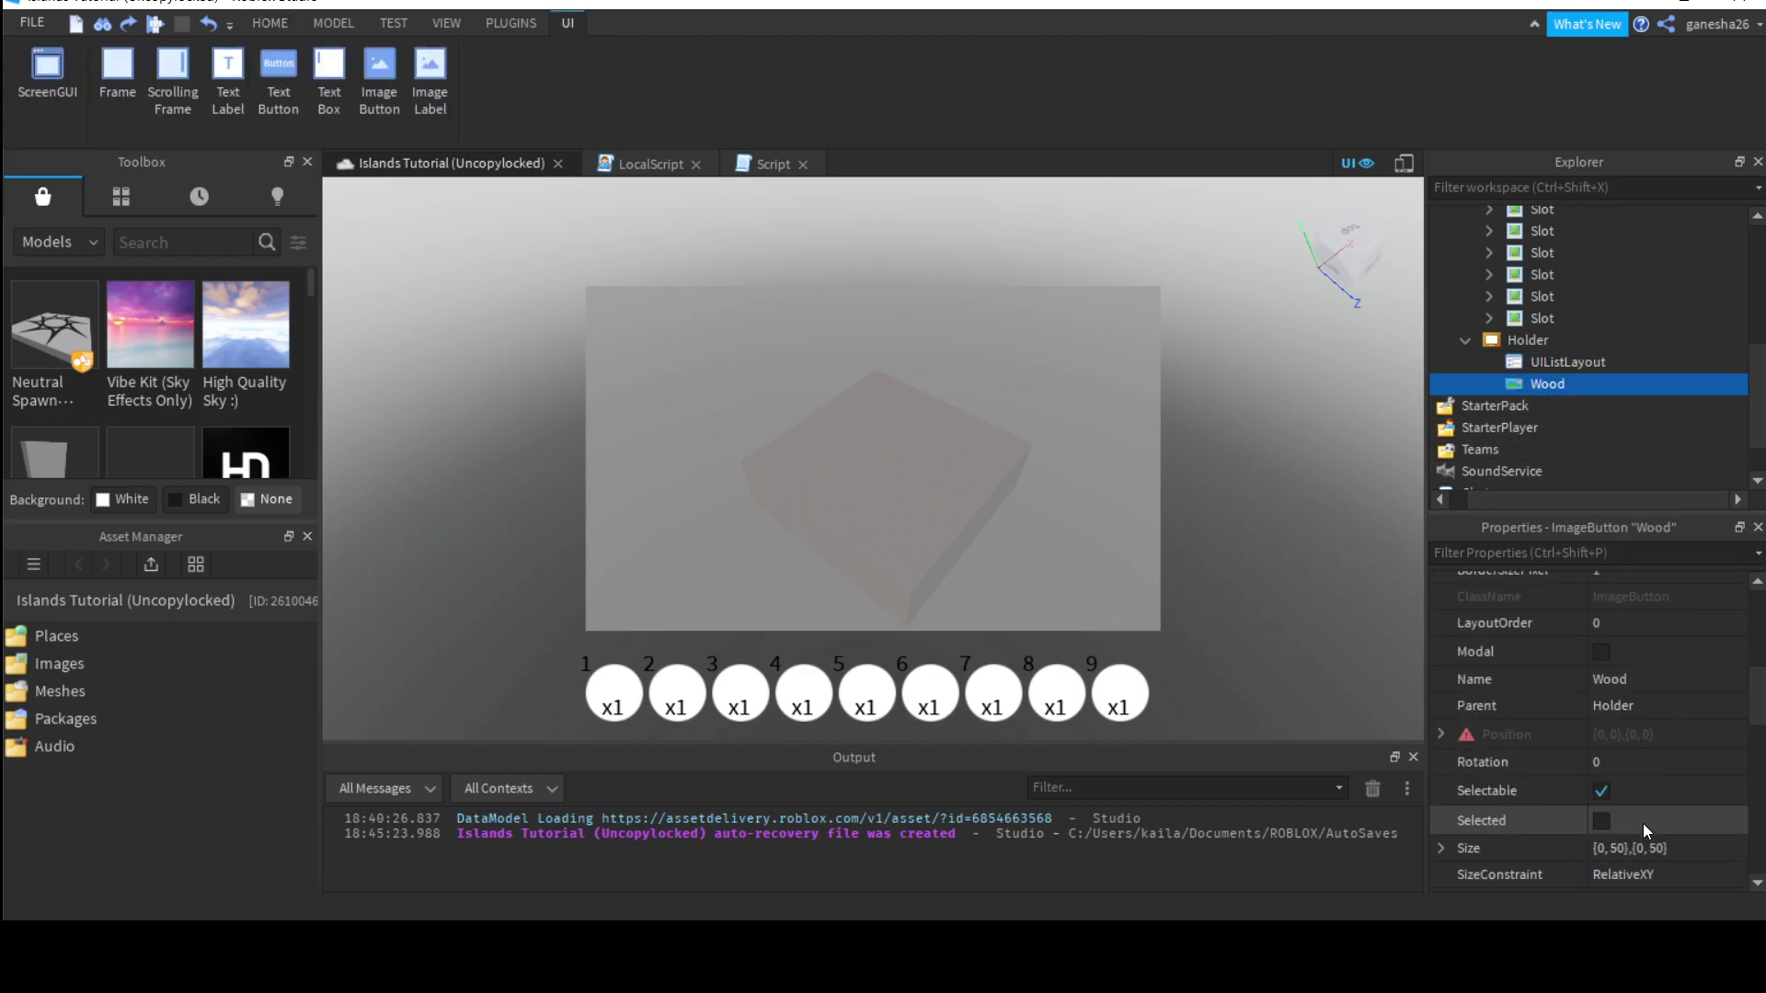
Step: Check Wood's Position override from the UIListLayout, then delete the UIListLayout from Holder
double_click(1646, 743)
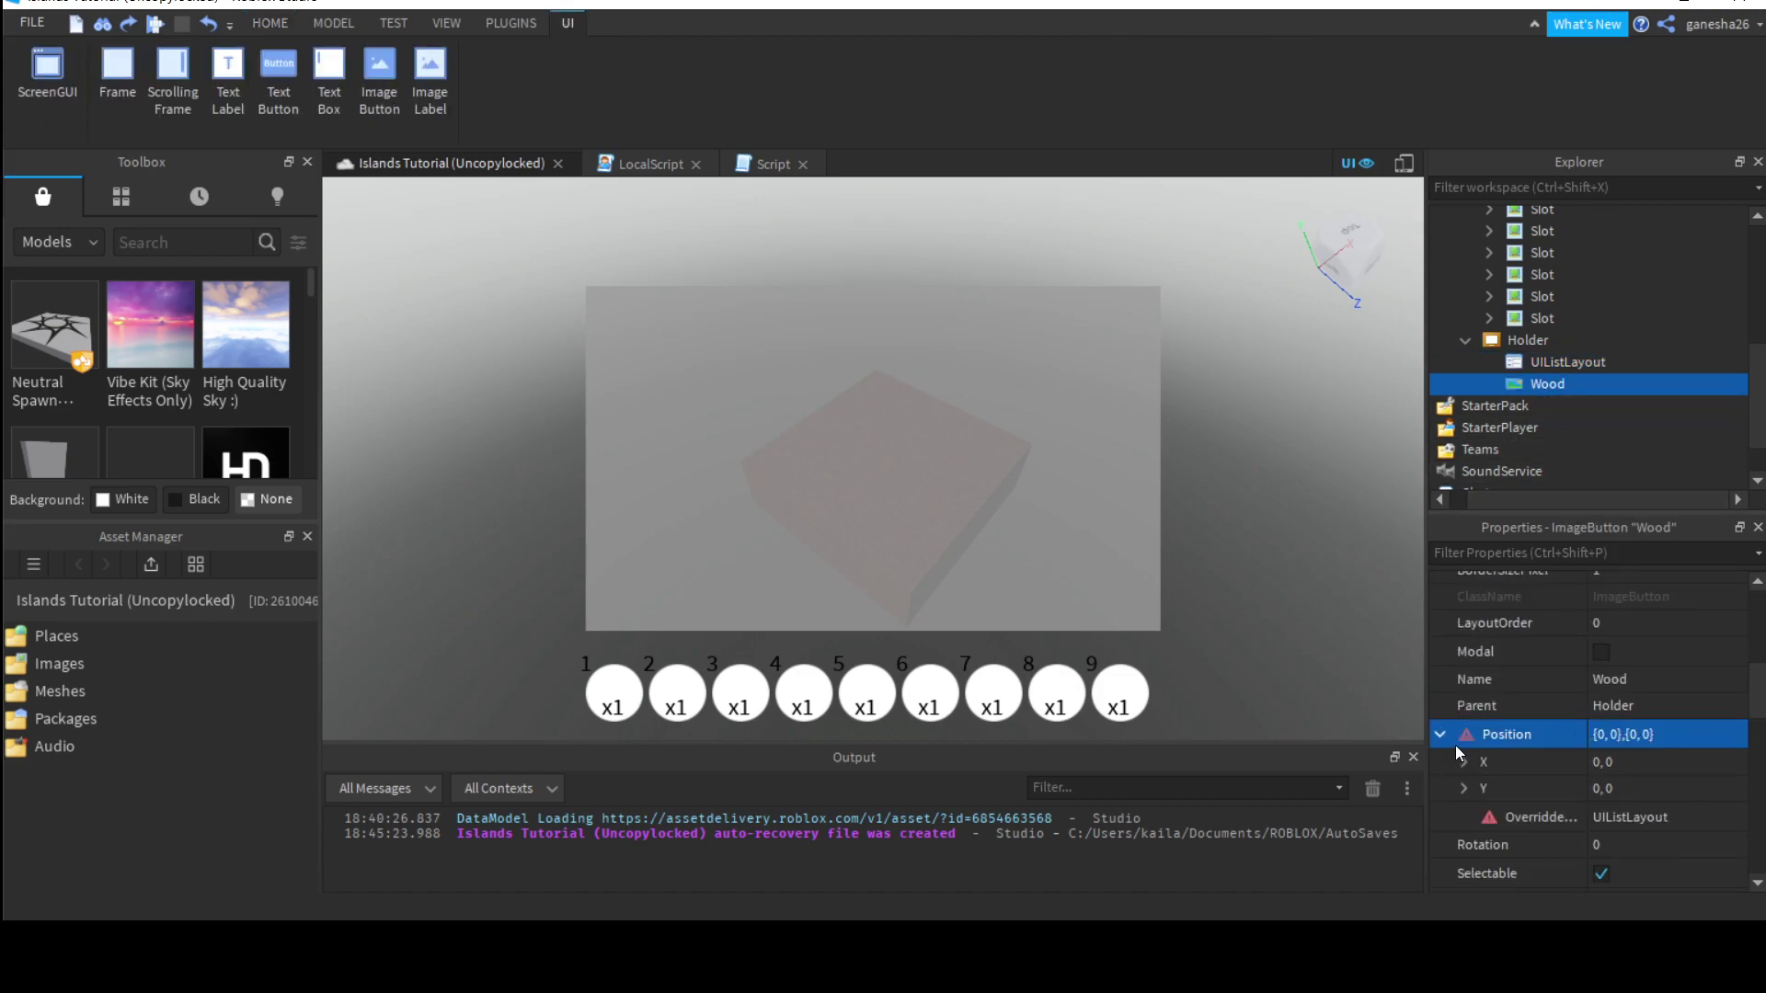
left_click(1636, 818)
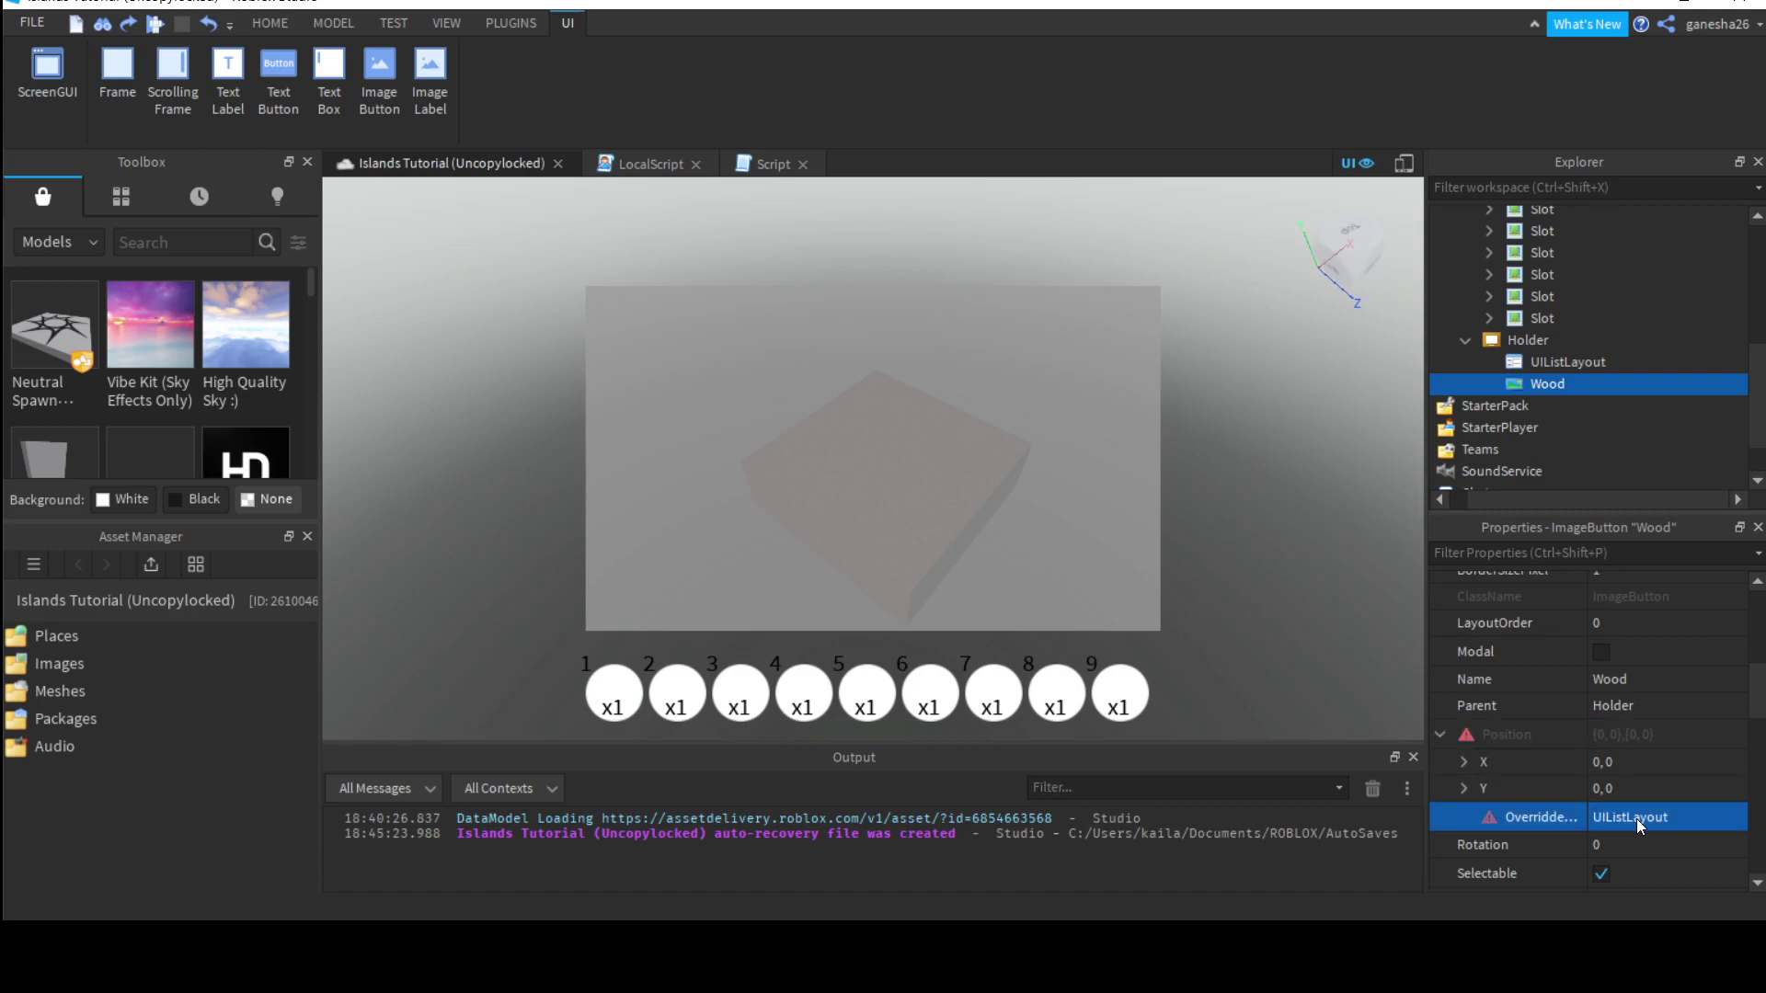
left_click(1570, 362)
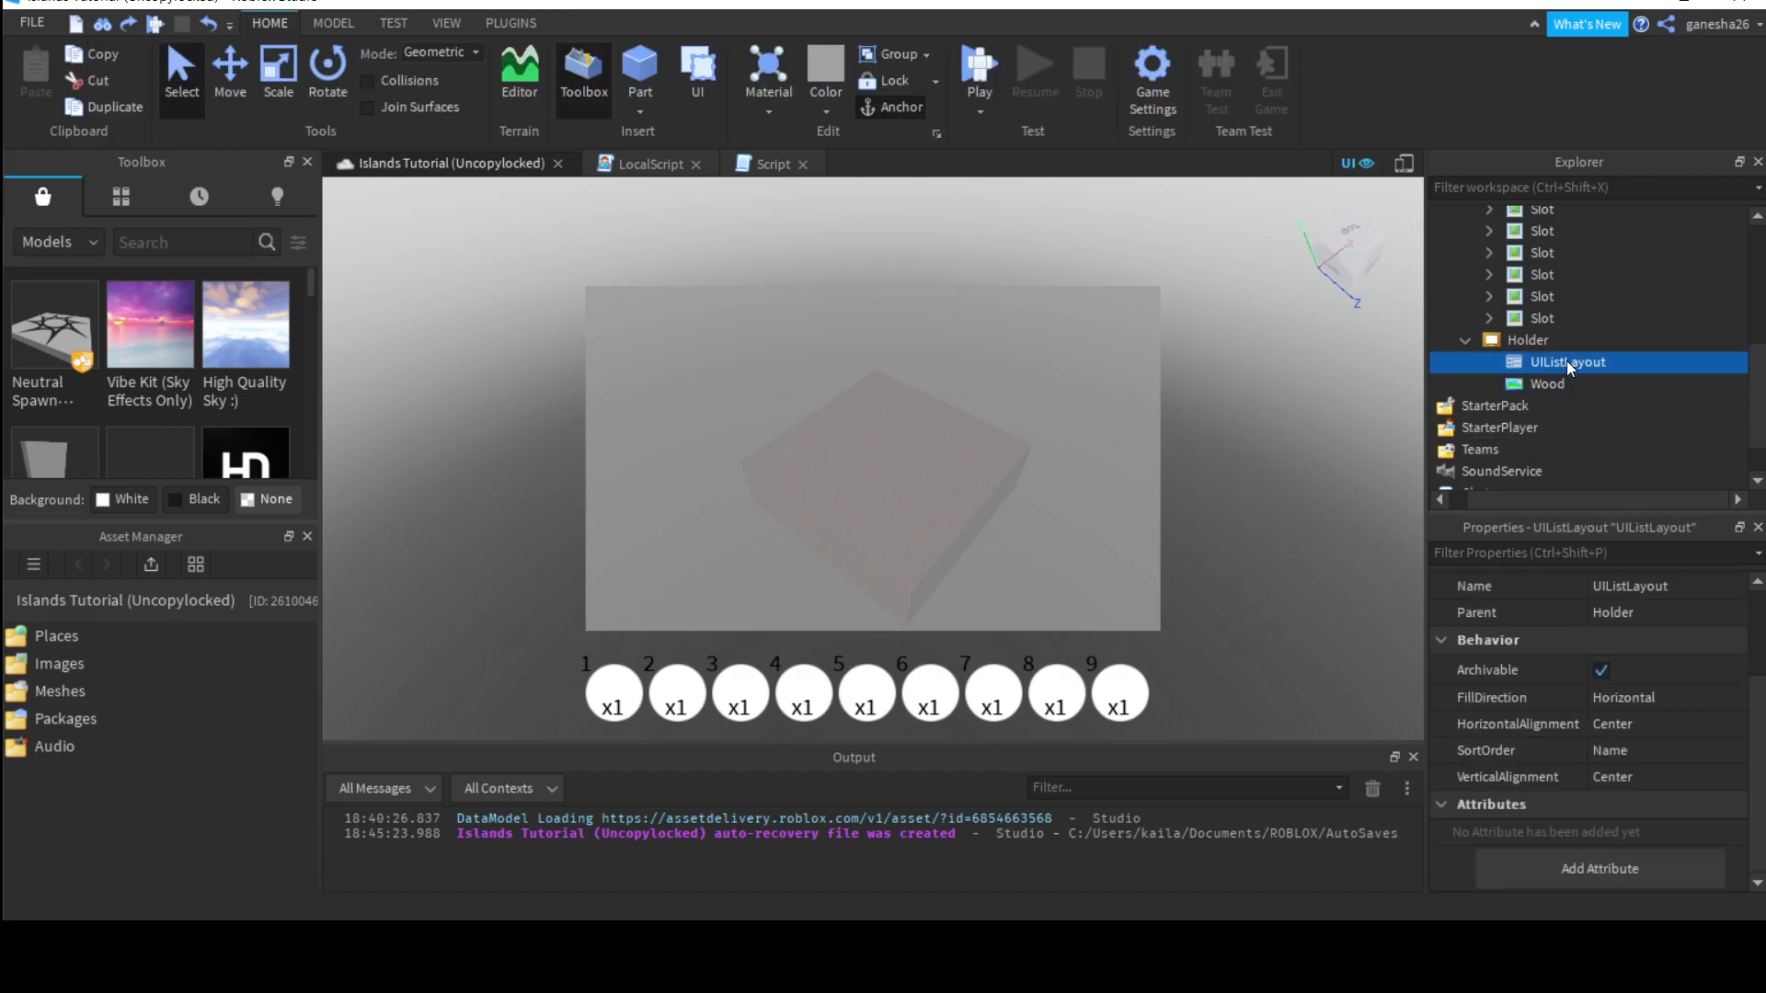
key("Delete")
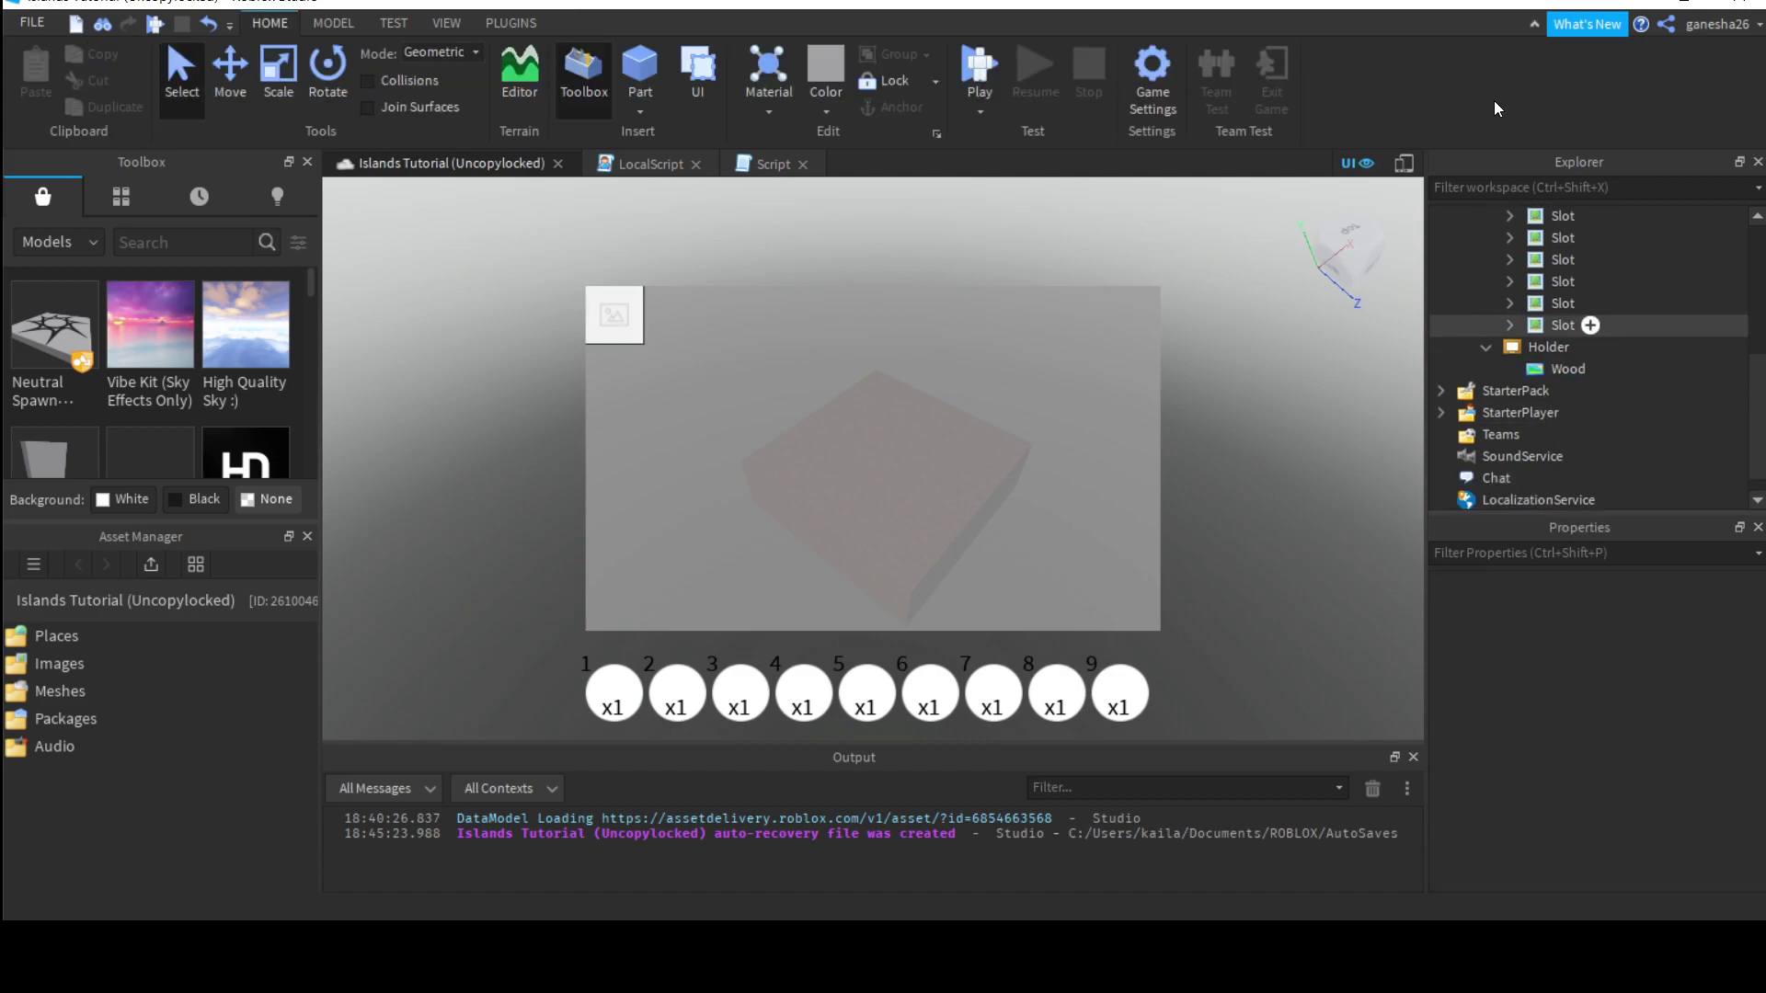
Step: Paste a UIGridLayout into Holder and set its CellSize to {0,50},{0,50}
left_click(1573, 347)
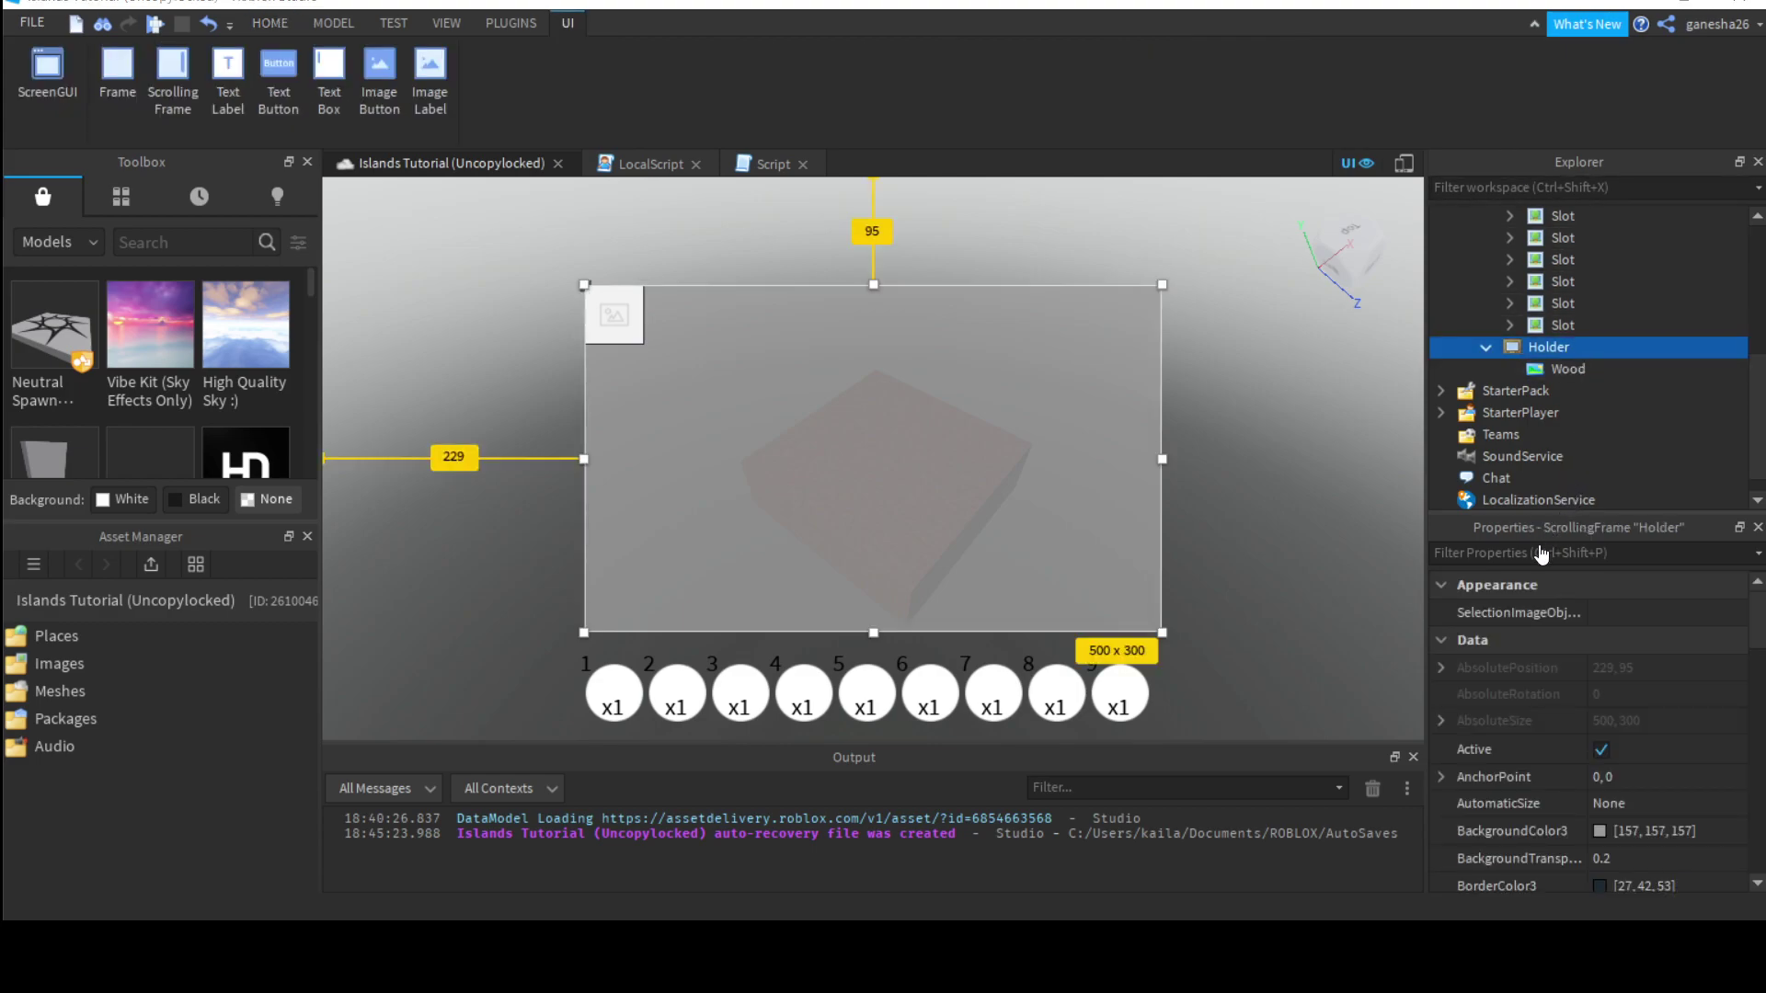
key("ctrl+shift+v")
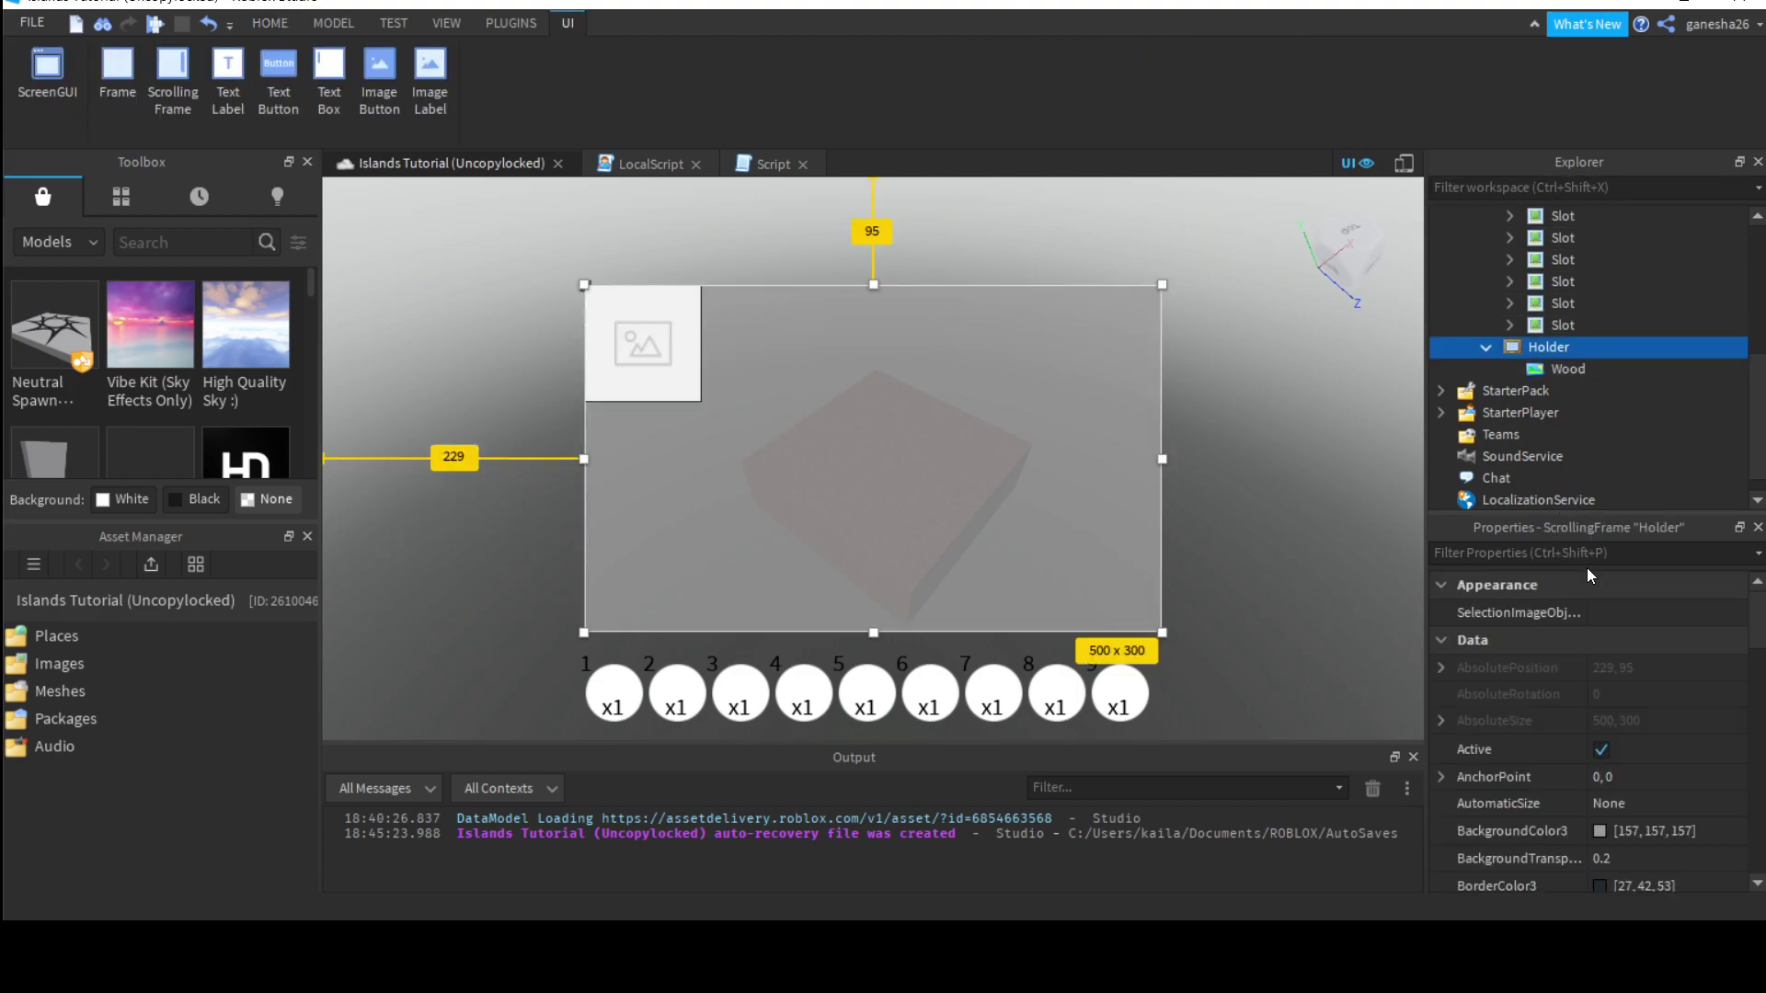
left_click(1548, 368)
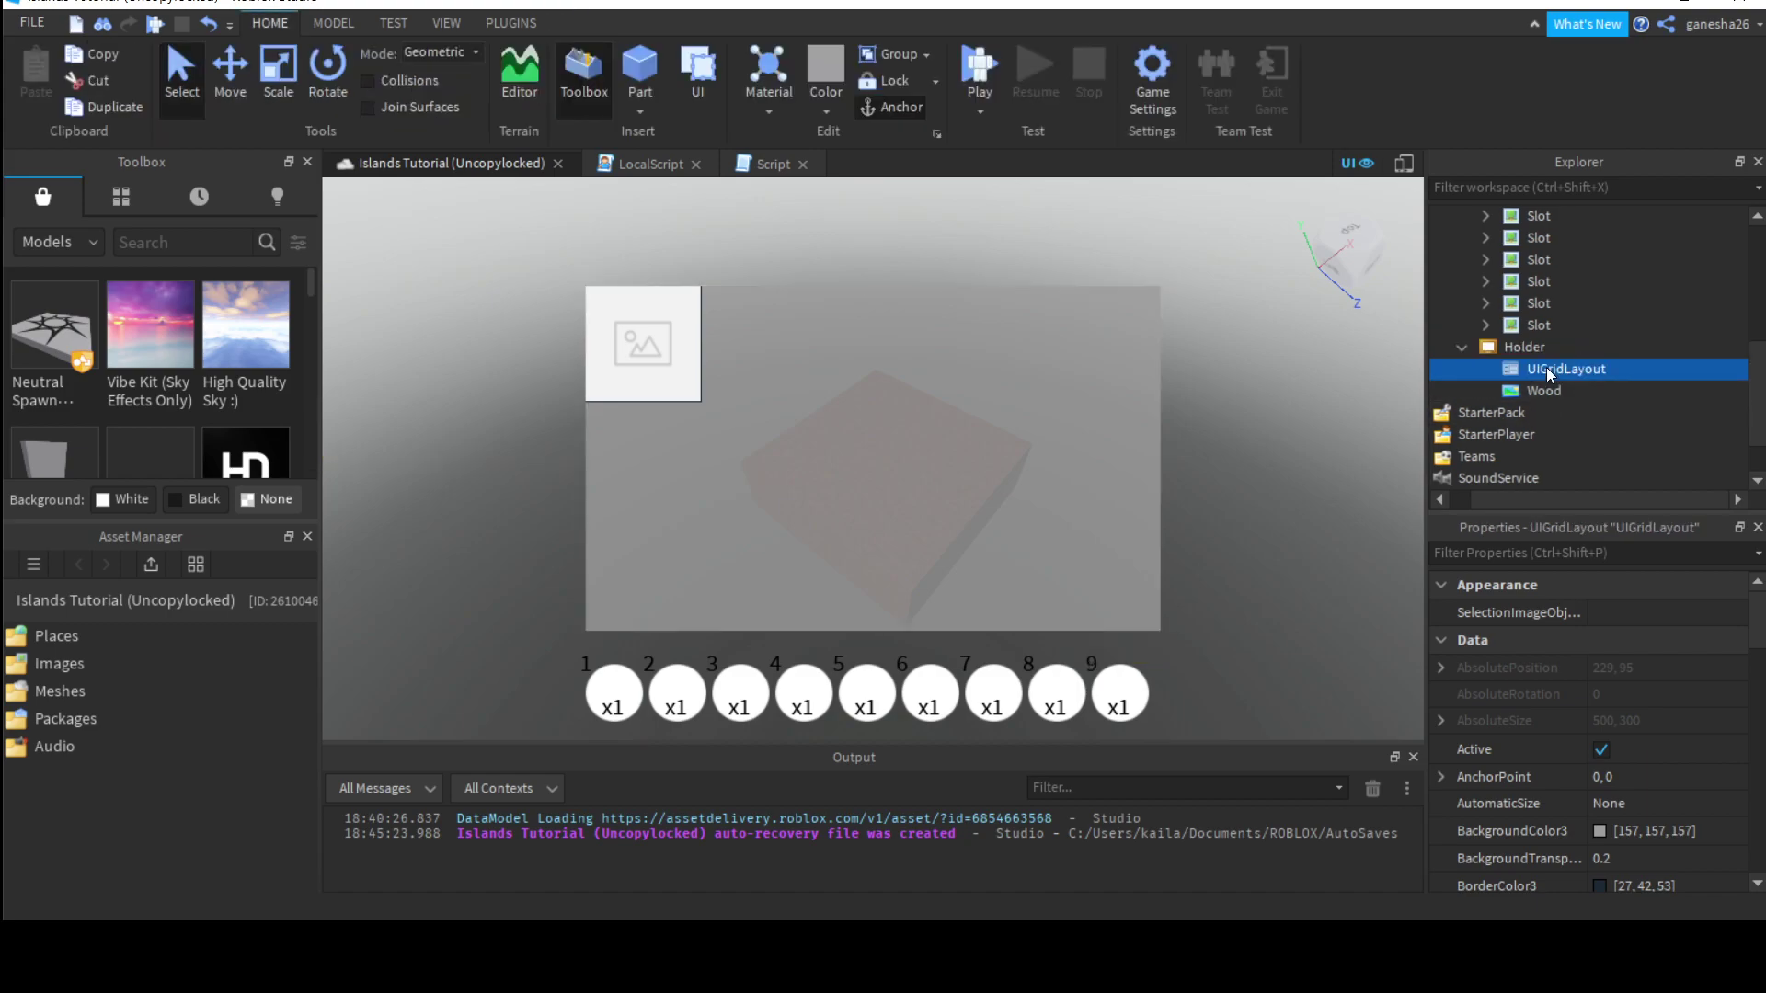
left_click(1618, 613)
double_click(1611, 613)
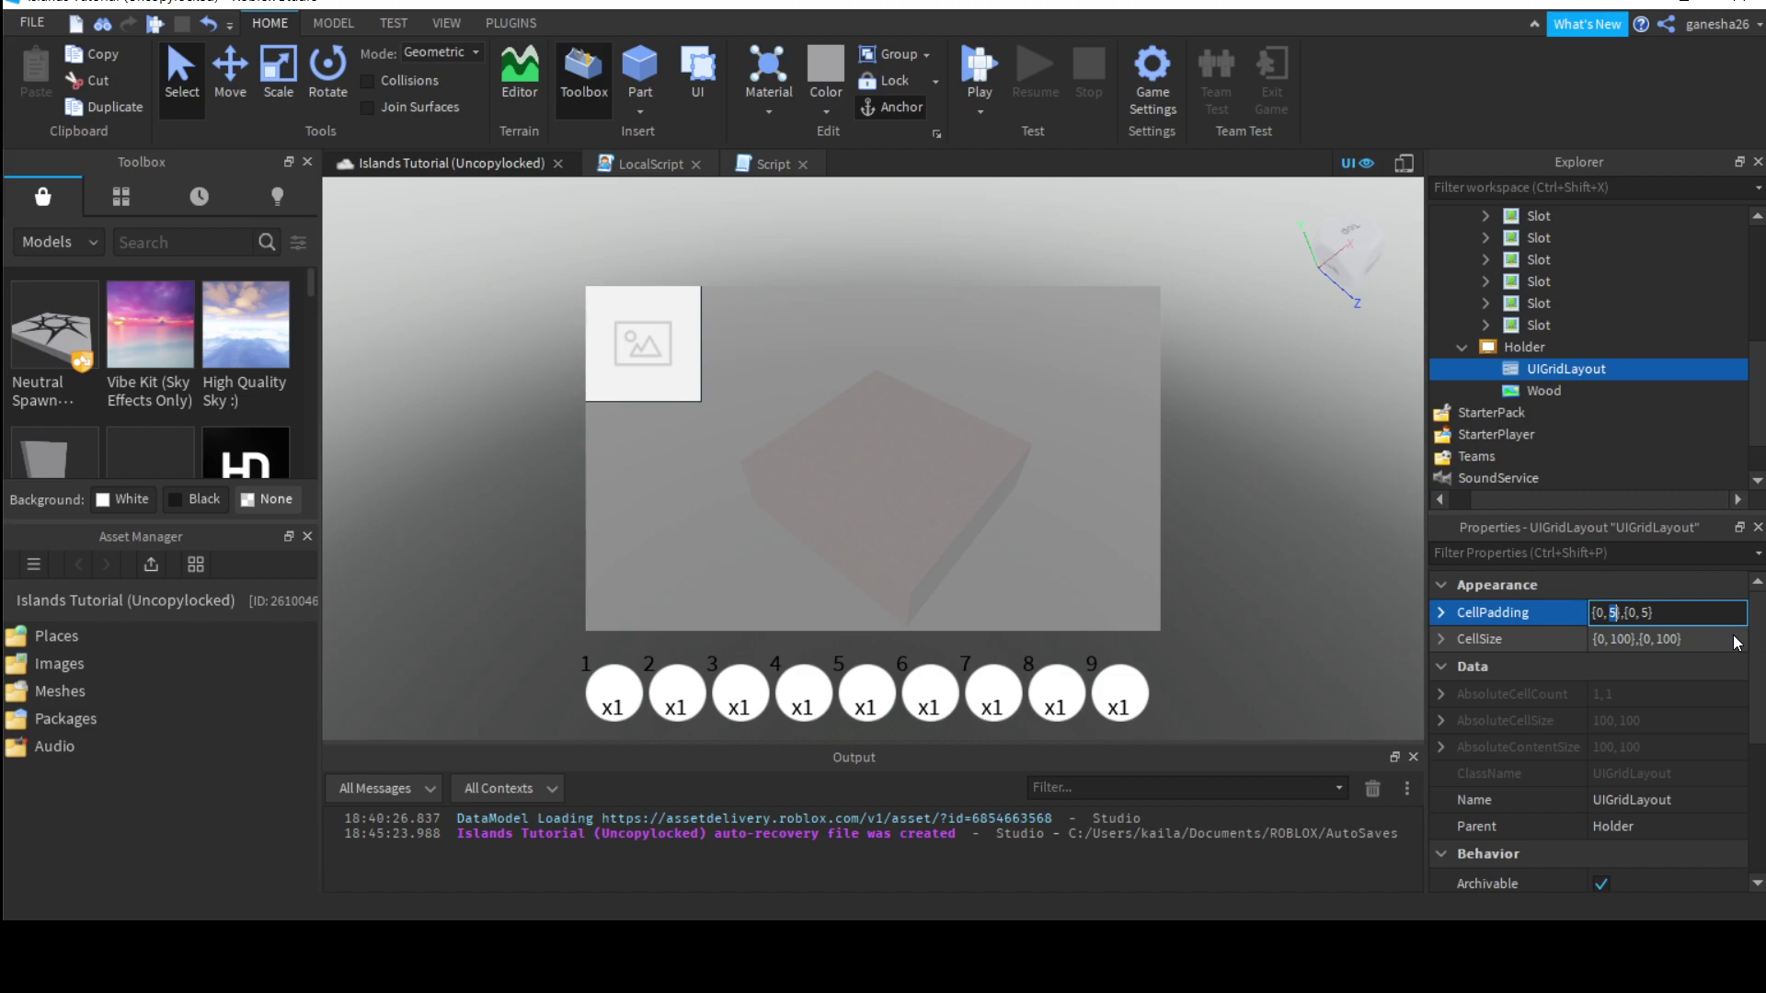
double_click(1624, 639)
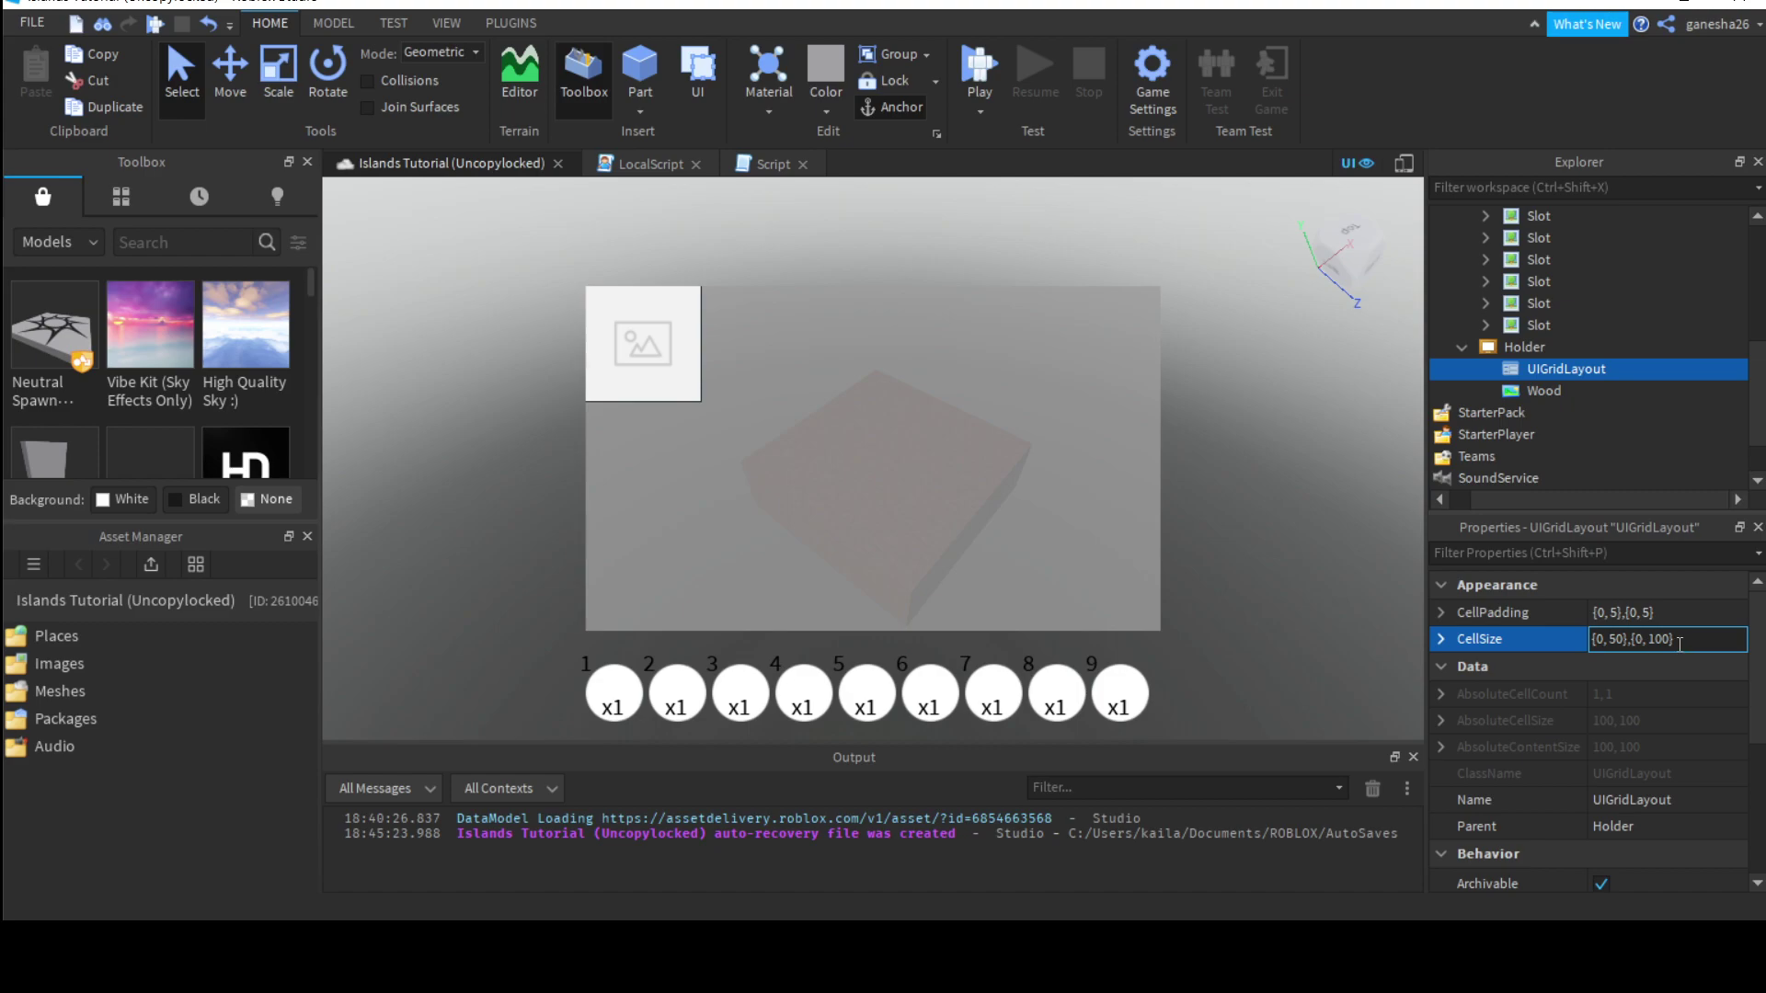
key("Return")
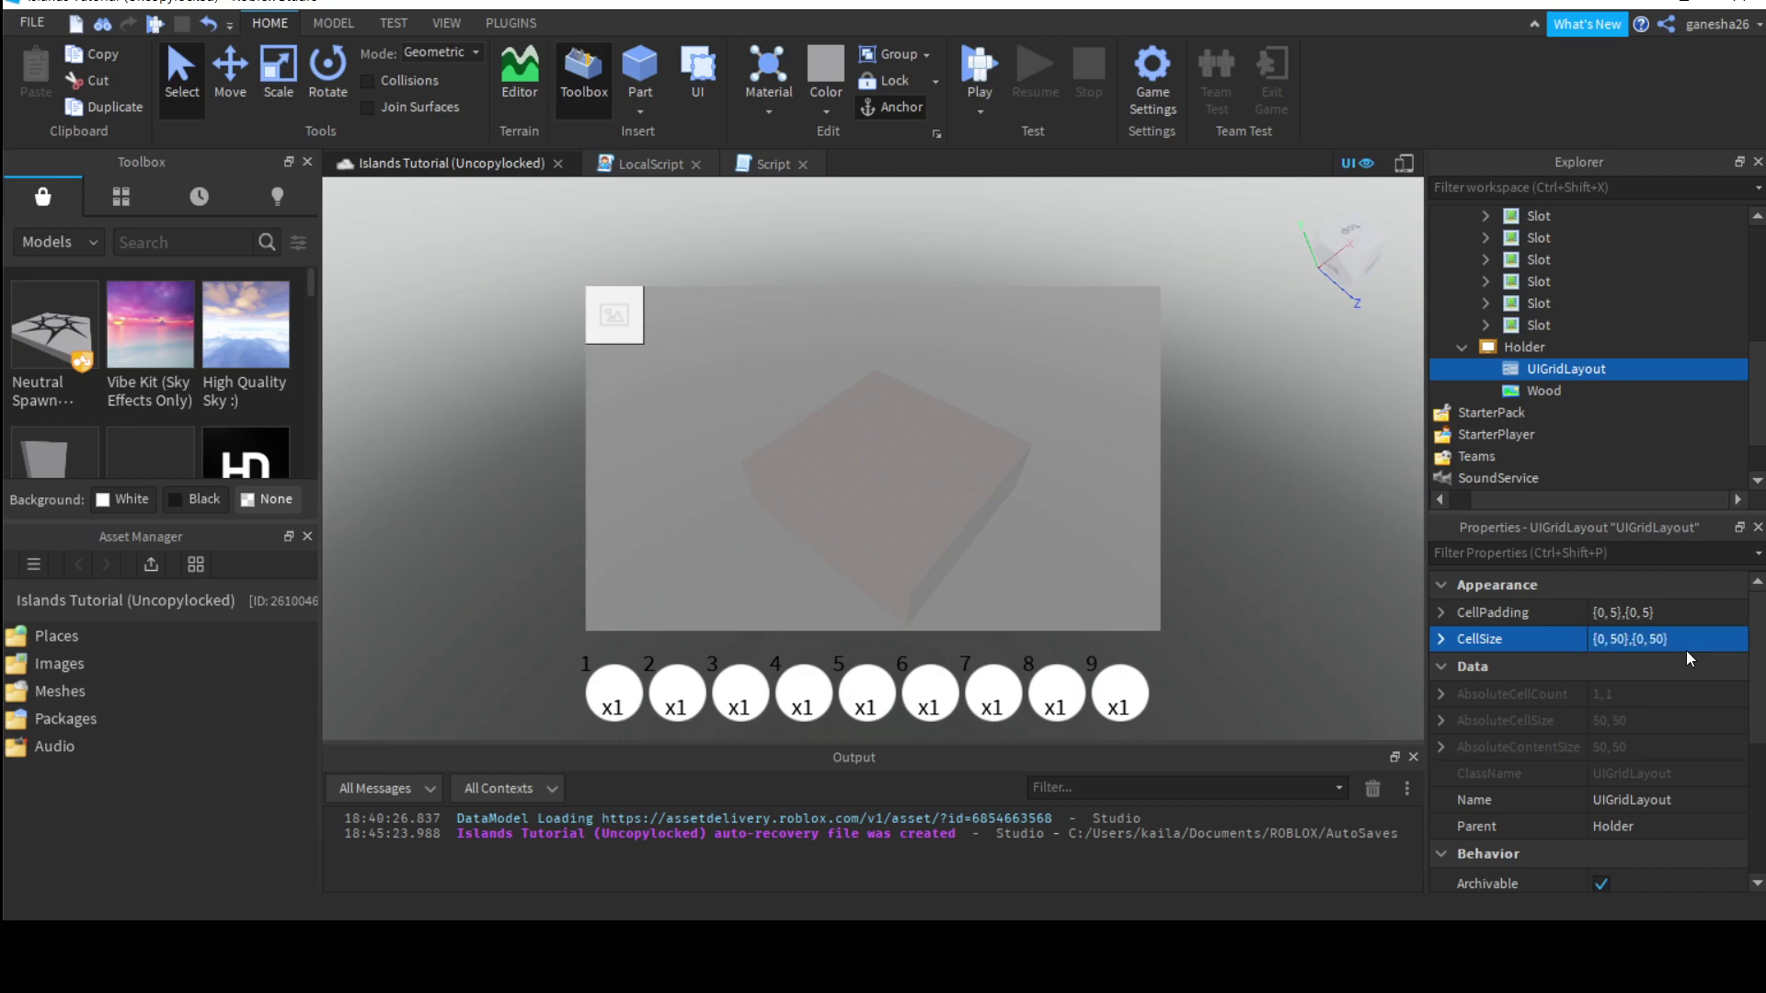
Step: Duplicate the Wood button repeatedly to fill the grid with rows
left_click(1538, 390)
key("ctrl+d")
key("ctrl+d")
key("ctrl+d")
key("ctrl+d")
key("ctrl+d")
key("ctrl+d")
key("ctrl+d")
key("ctrl+d")
key("ctrl+d")
key("ctrl+d")
key("ctrl+d")
key("ctrl+d")
key("ctrl+d")
key("ctrl+d")
key("ctrl+d")
key("ctrl+d")
key("ctrl+d")
key("ctrl+d")
key("ctrl+d")
key("ctrl+d")
key("ctrl+d")
key("ctrl+d")
key("ctrl+d")
key("ctrl+d")
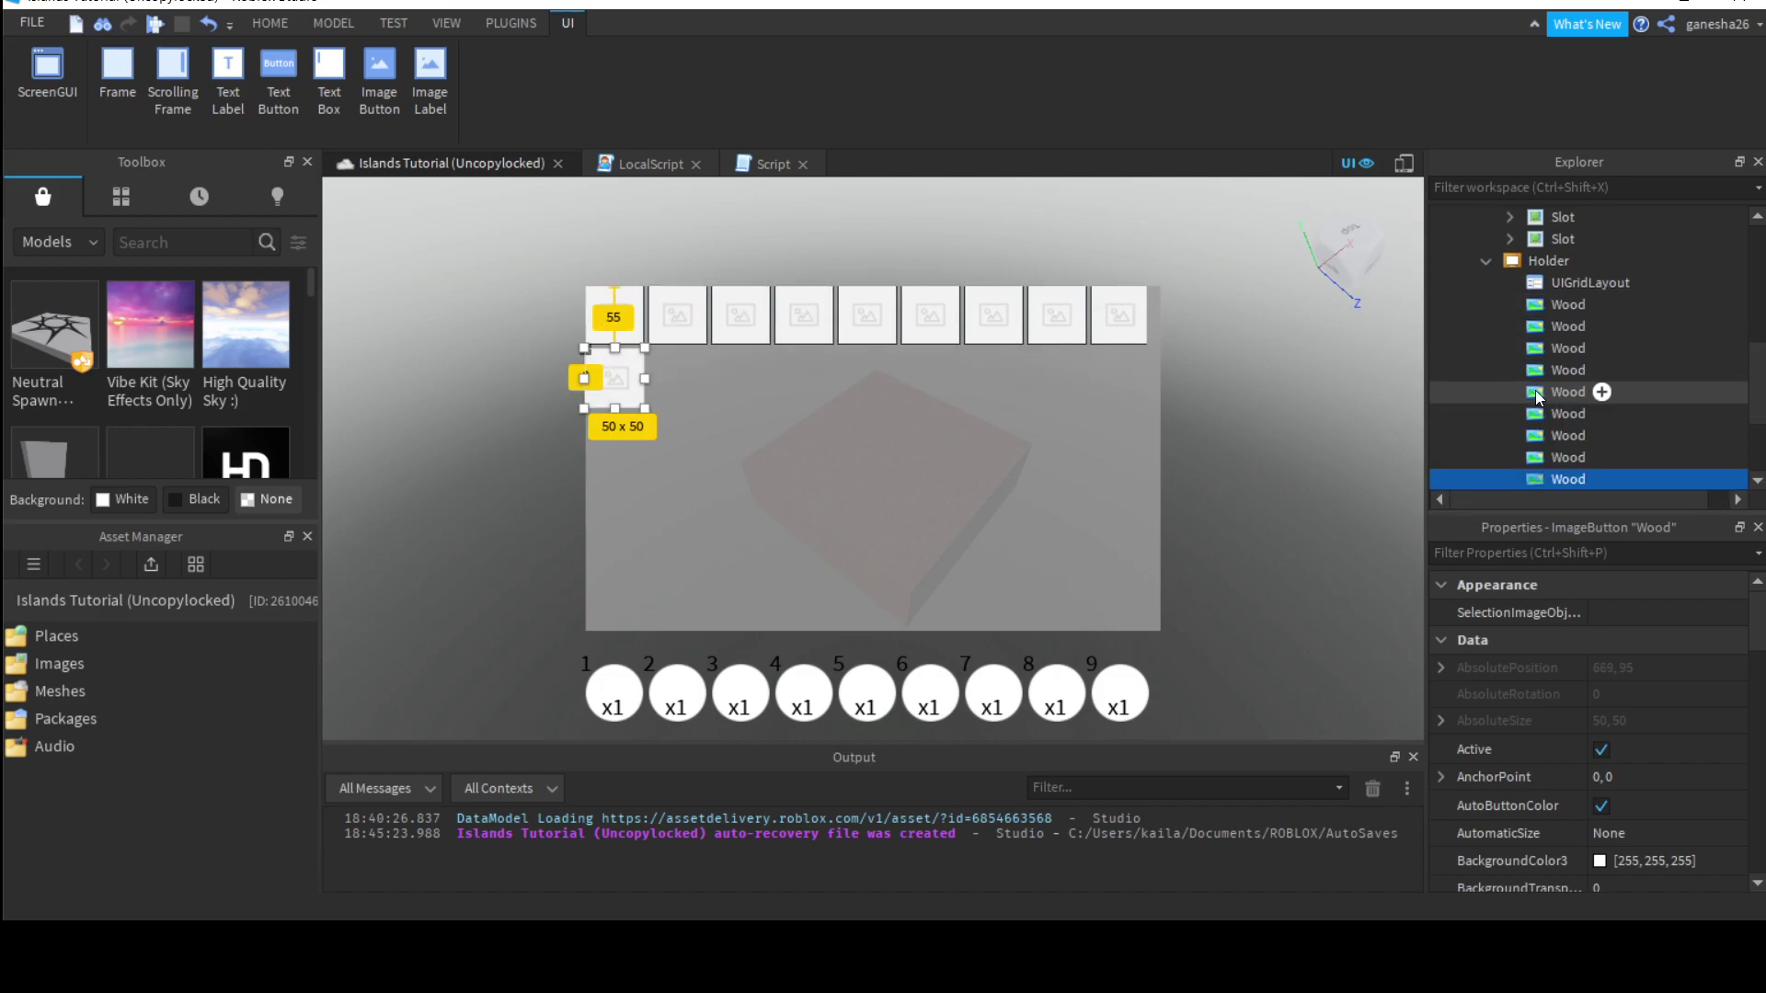
key("ctrl+d")
key("ctrl+d")
key("ctrl+d")
key("ctrl+d")
key("ctrl+d")
key("ctrl+d")
key("ctrl+d")
key("ctrl+d")
key("ctrl+d")
key("ctrl+d")
key("ctrl+d")
key("ctrl+d")
key("ctrl+d")
key("ctrl+d")
key("ctrl+d")
key("ctrl+d")
key("ctrl+d")
key("ctrl+d")
key("ctrl+d")
key("ctrl+d")
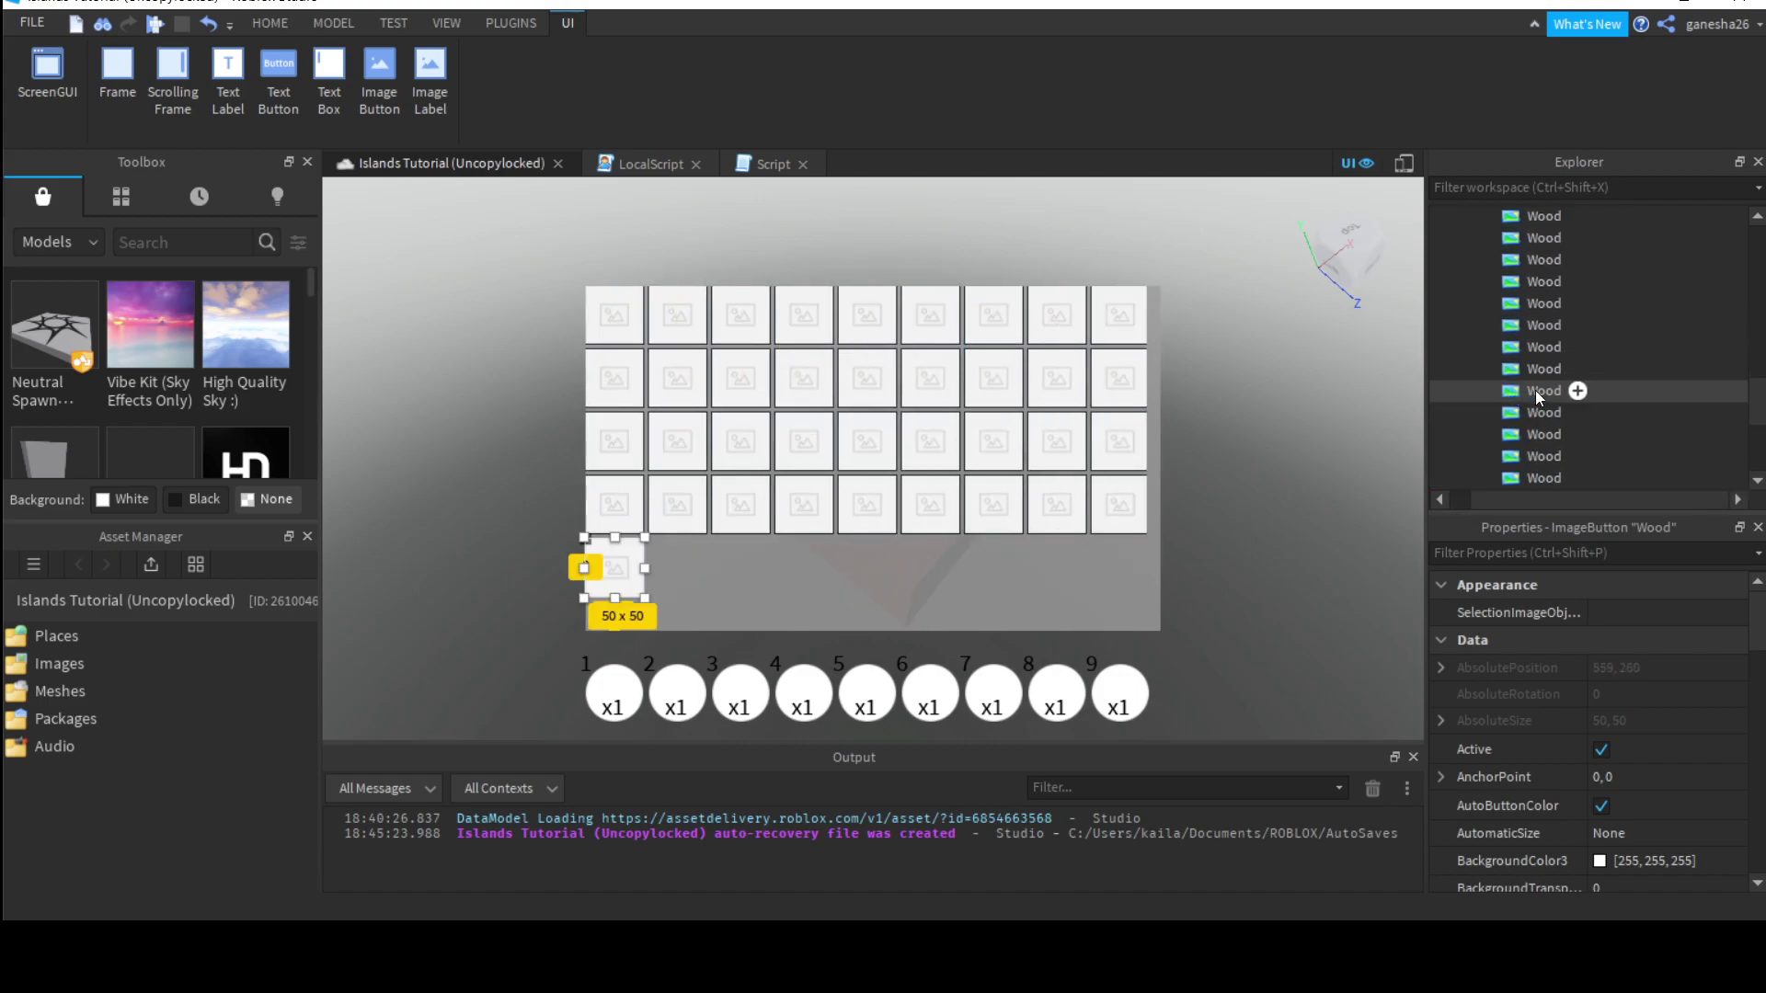
Step: Undo the Wood duplicates with Ctrl+Z and select the one remaining Wood button
key("ctrl+z")
key("ctrl+z")
key("ctrl+z")
key("ctrl+z")
key("ctrl+z")
key("ctrl+z")
key("ctrl+z")
key("ctrl+z")
key("ctrl+z")
key("ctrl+z")
key("ctrl+z")
key("ctrl+z")
key("ctrl+z")
key("ctrl+z")
key("ctrl+z")
key("ctrl+z")
key("ctrl+z")
key("ctrl+z")
key("ctrl+z")
key("ctrl+z")
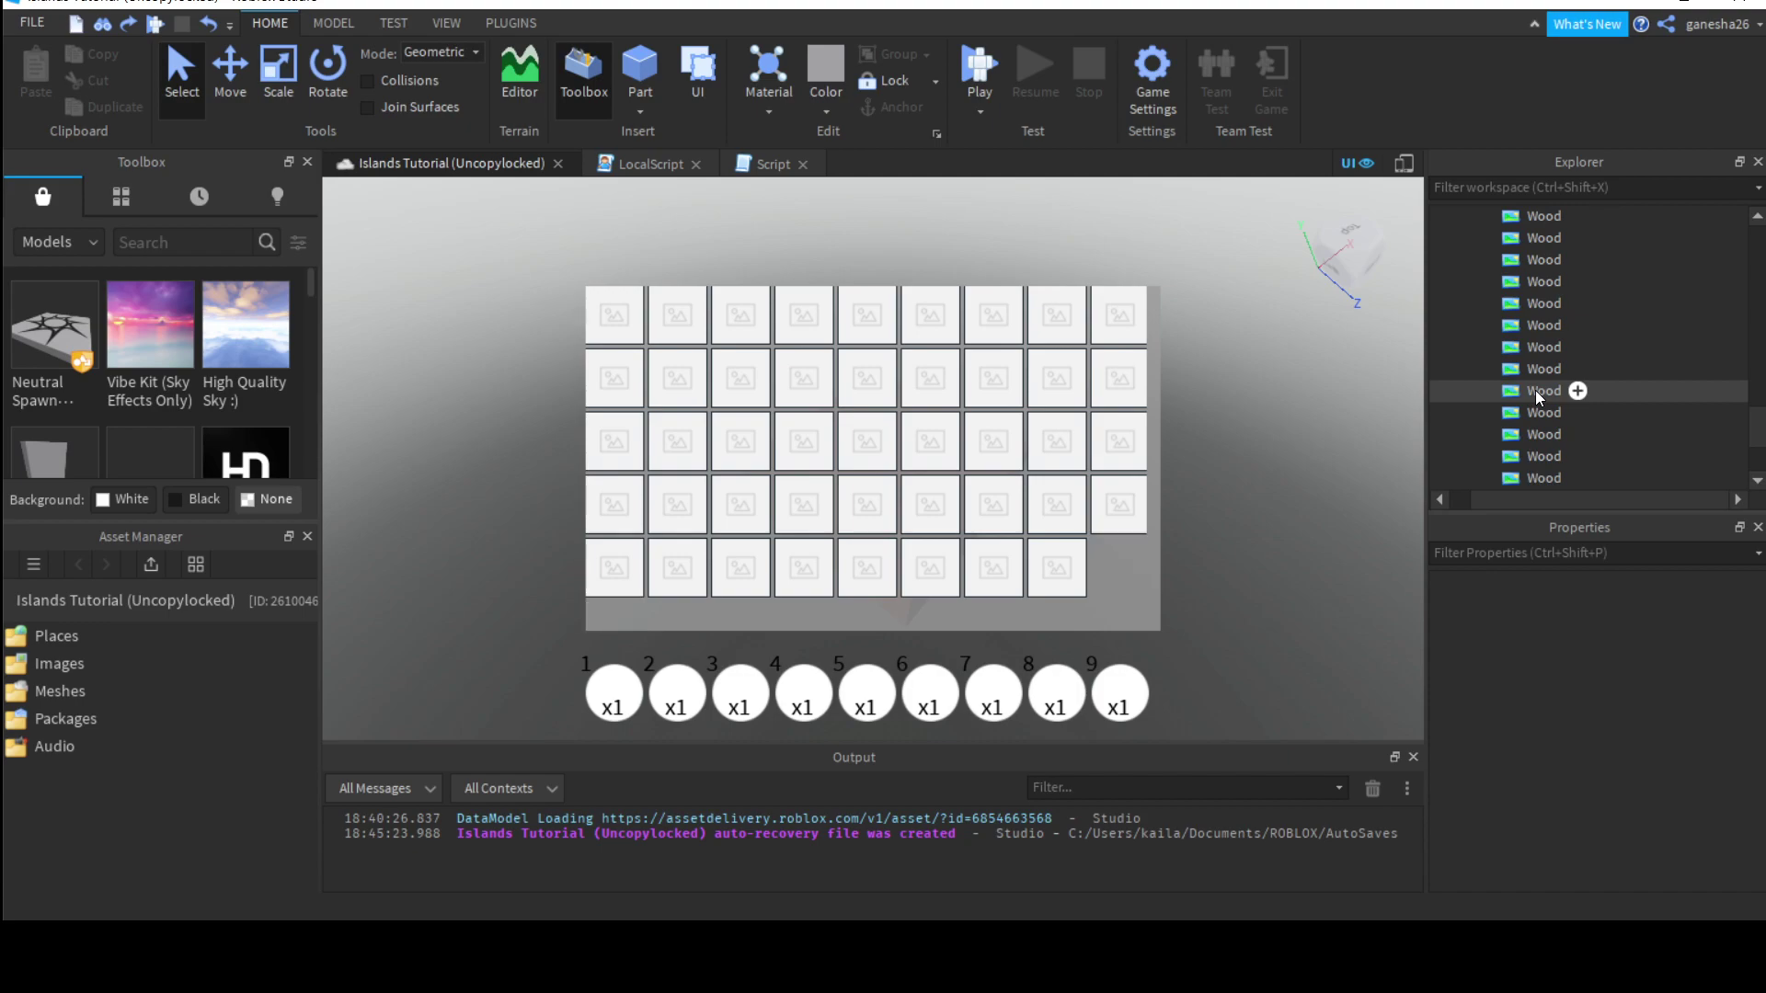
key("ctrl+z")
key("ctrl+z")
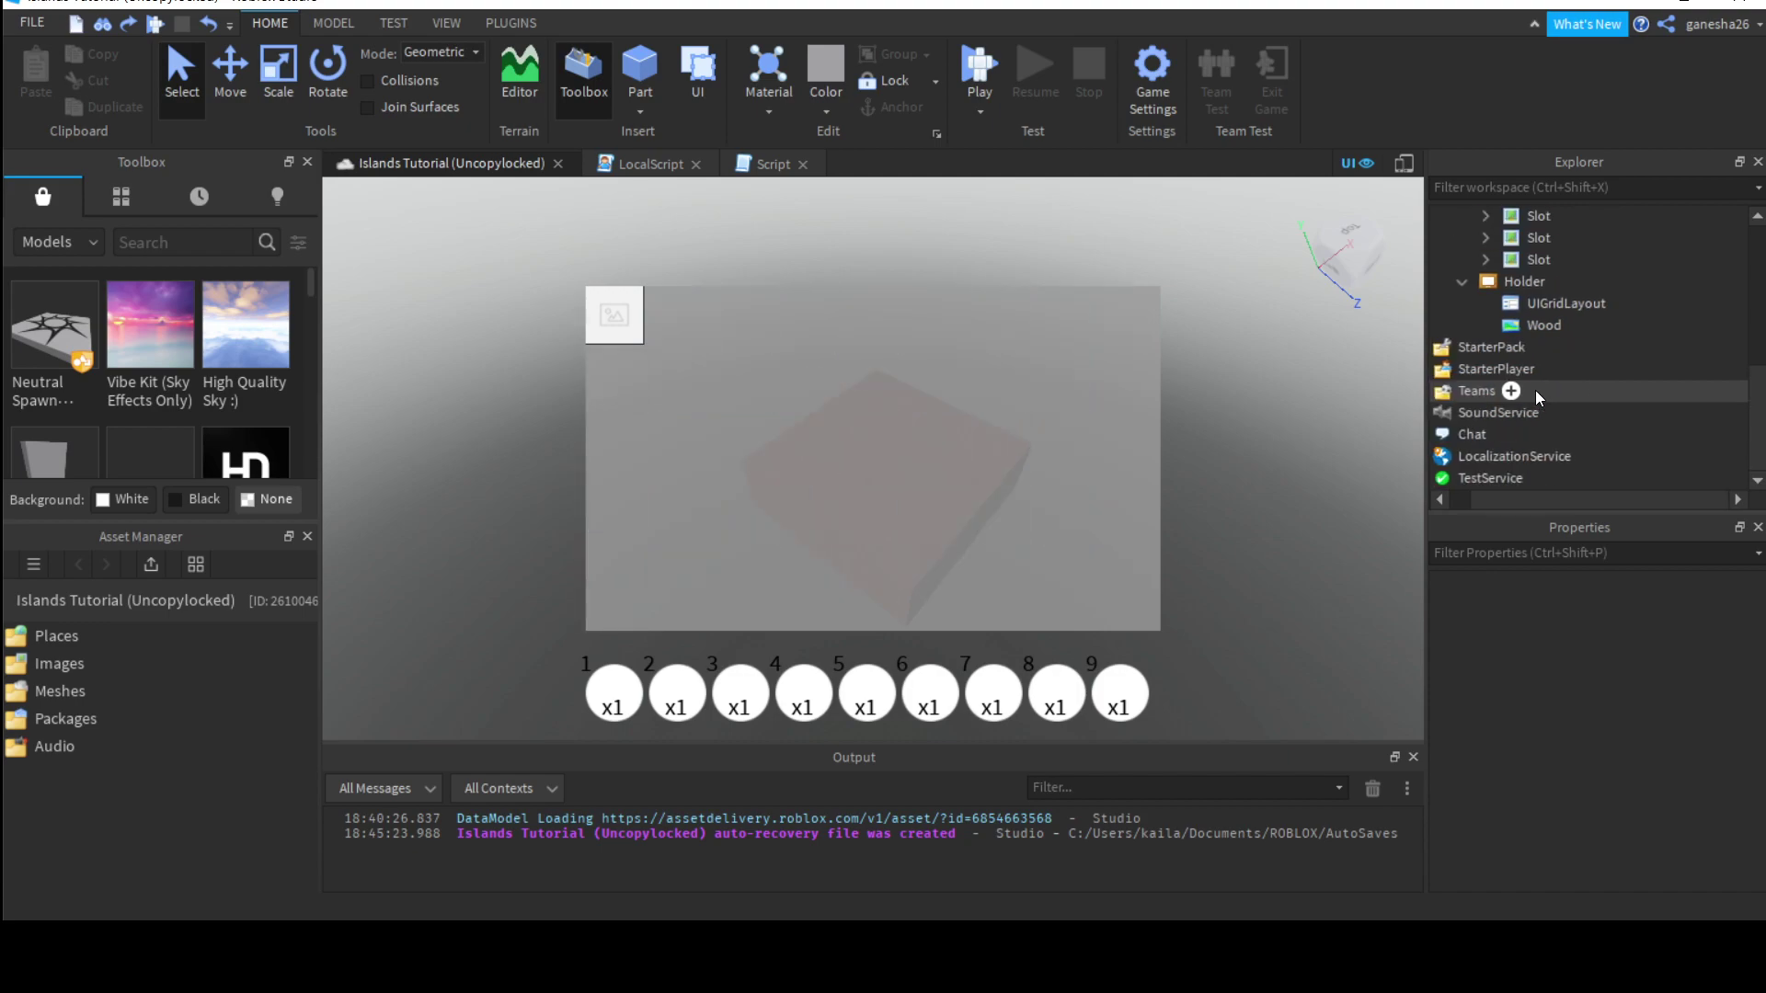
left_click(1540, 325)
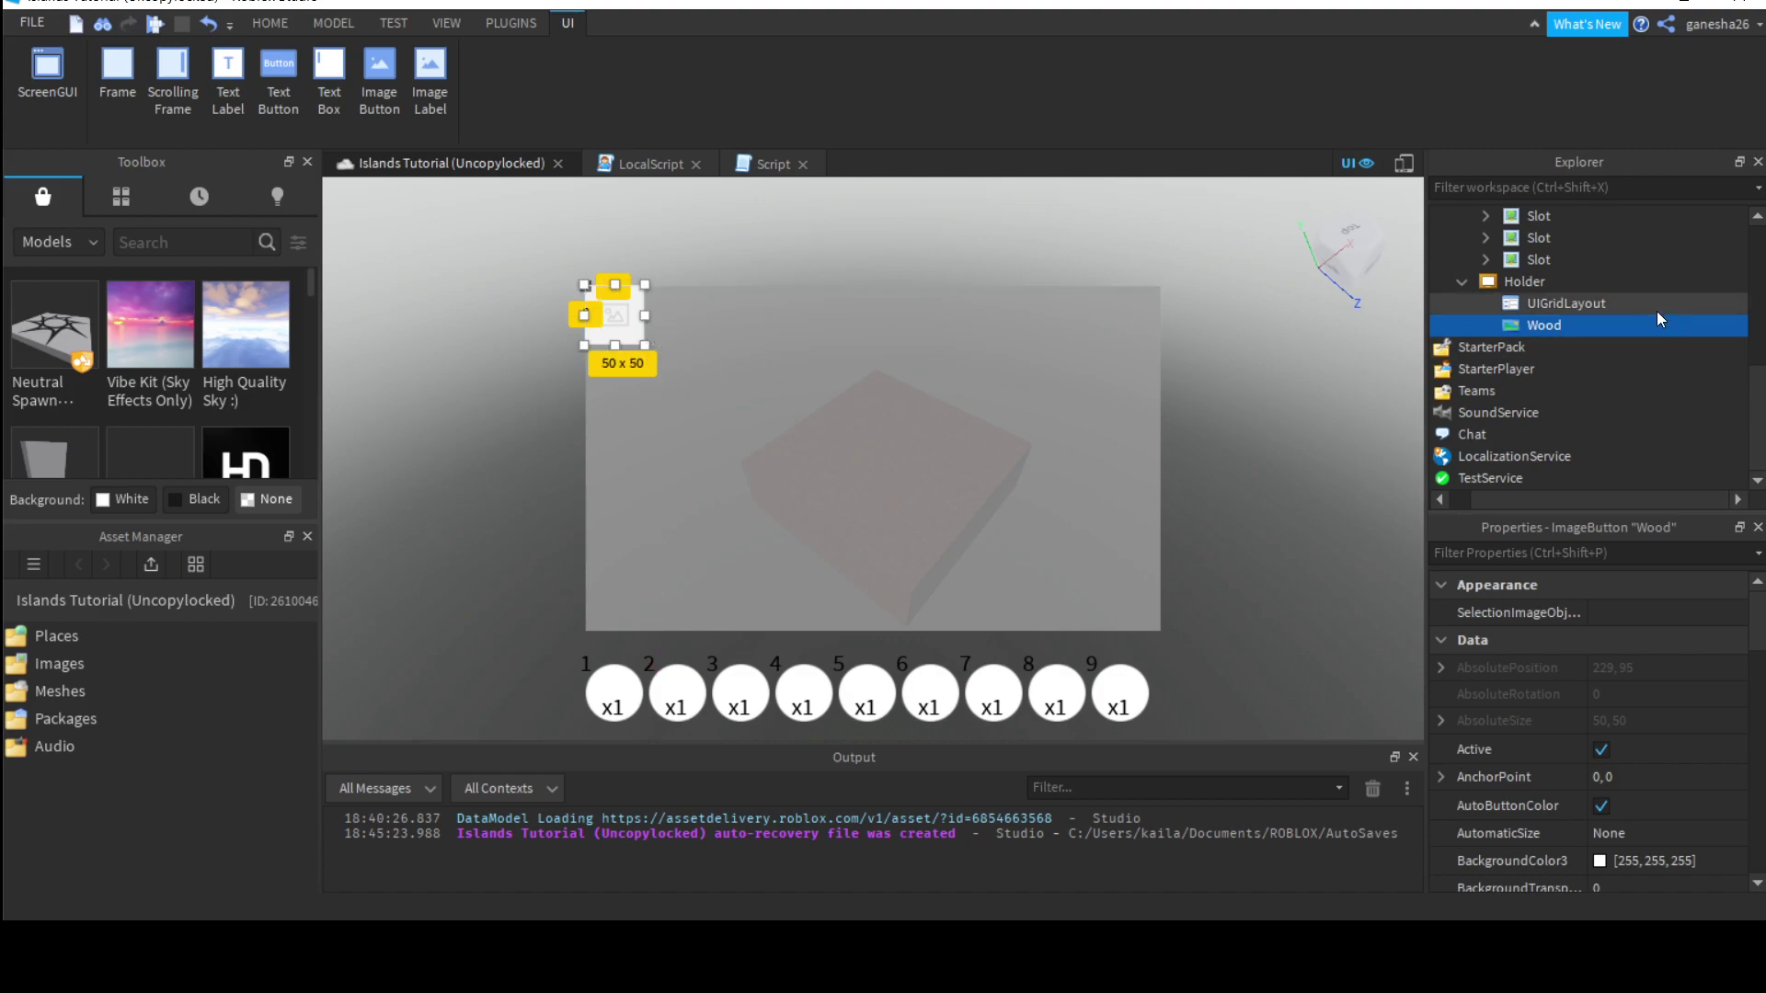
Step: Try Center and Bottom vertical alignments on the UIGridLayout, then restore it to Top
left_click(1573, 304)
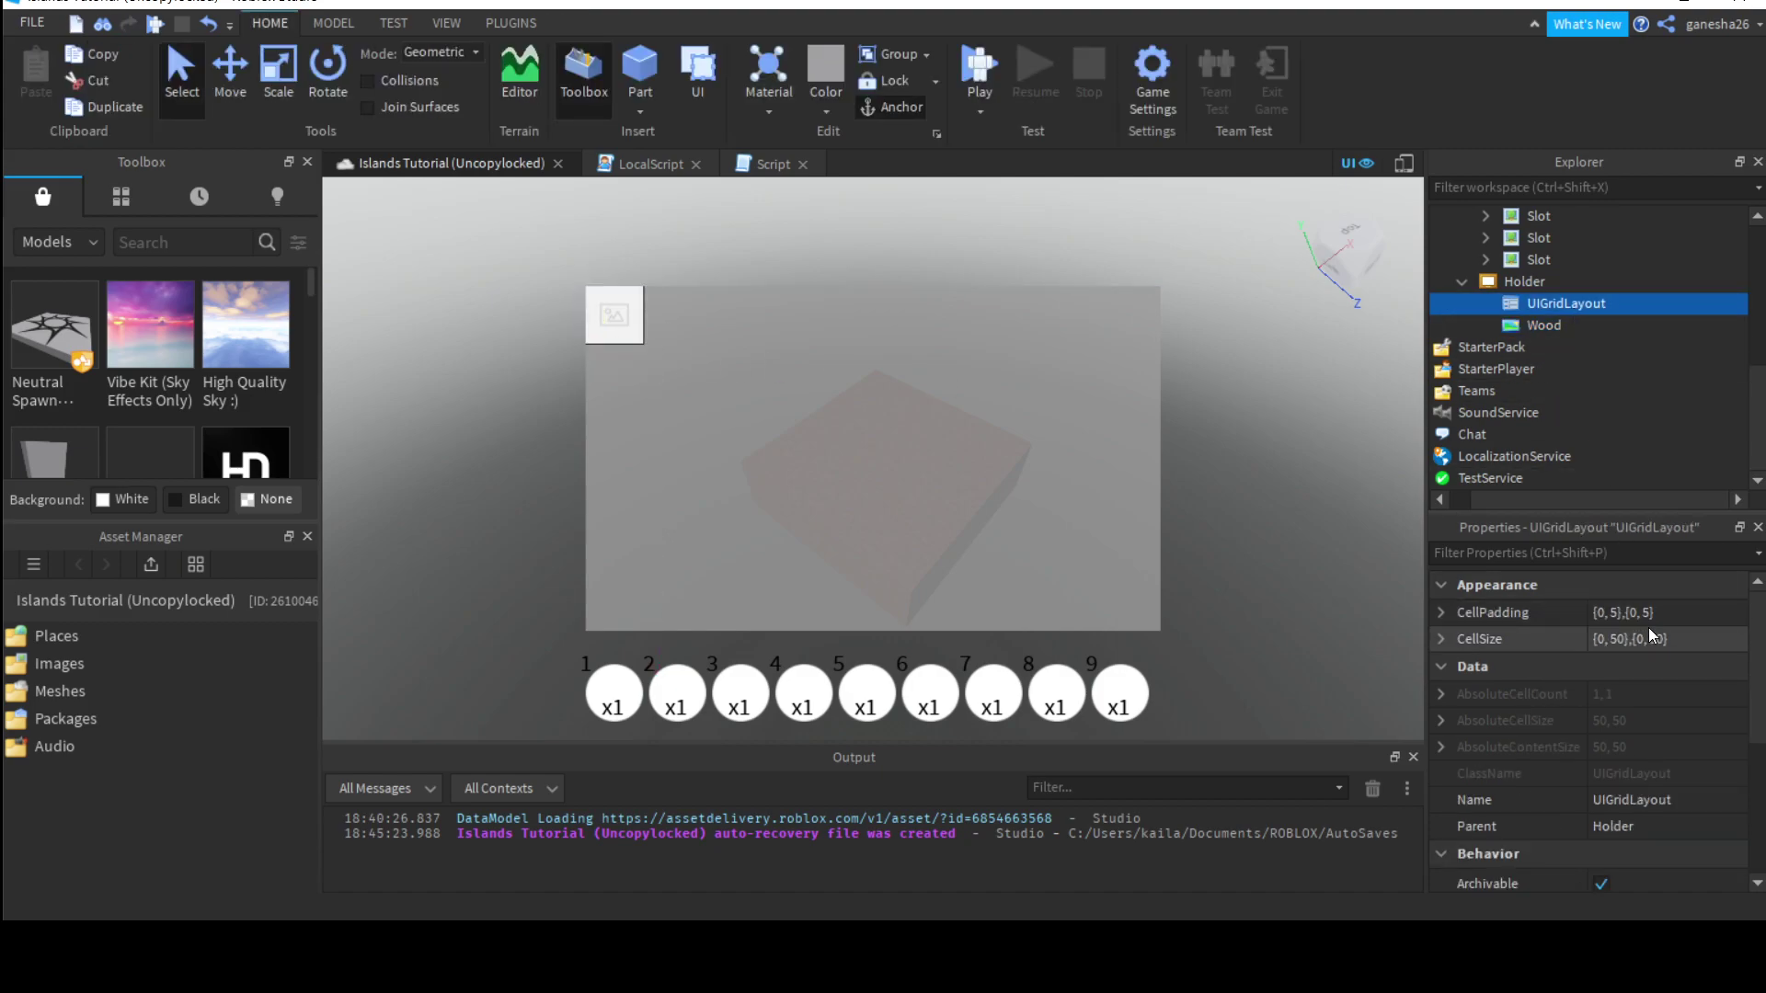
scroll(1648, 627, "down", 3)
scroll(1648, 644, "down", 1)
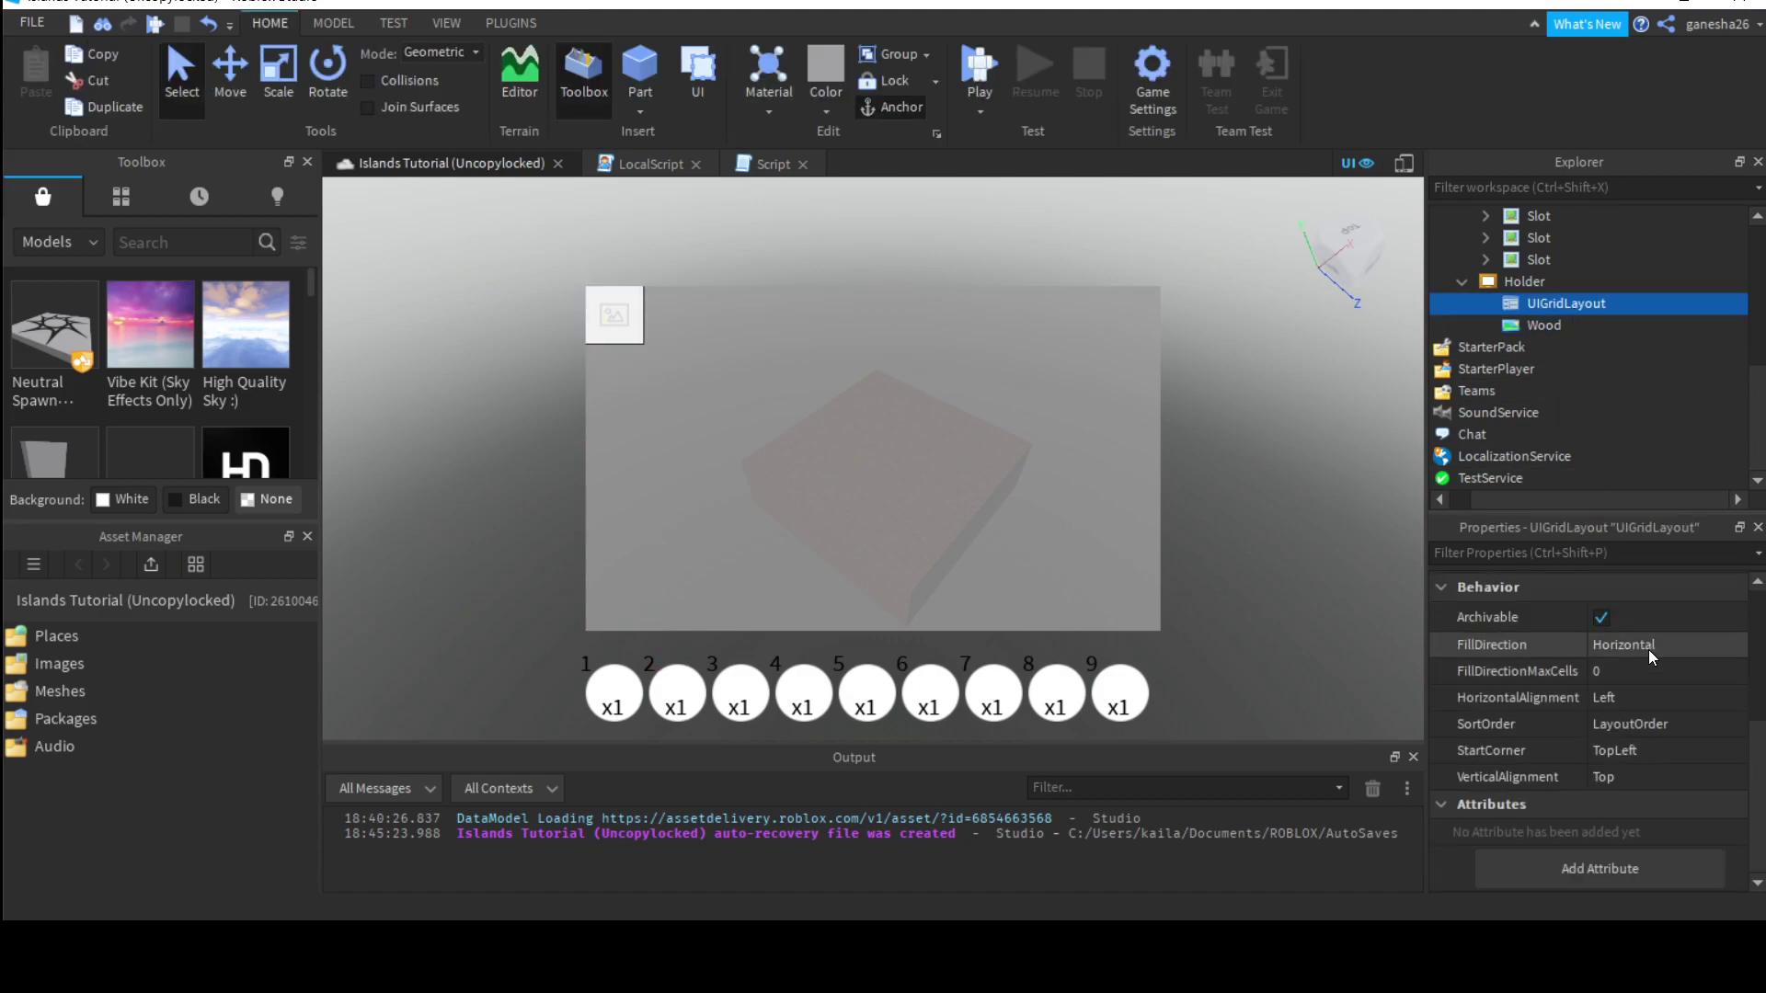
left_click(1625, 774)
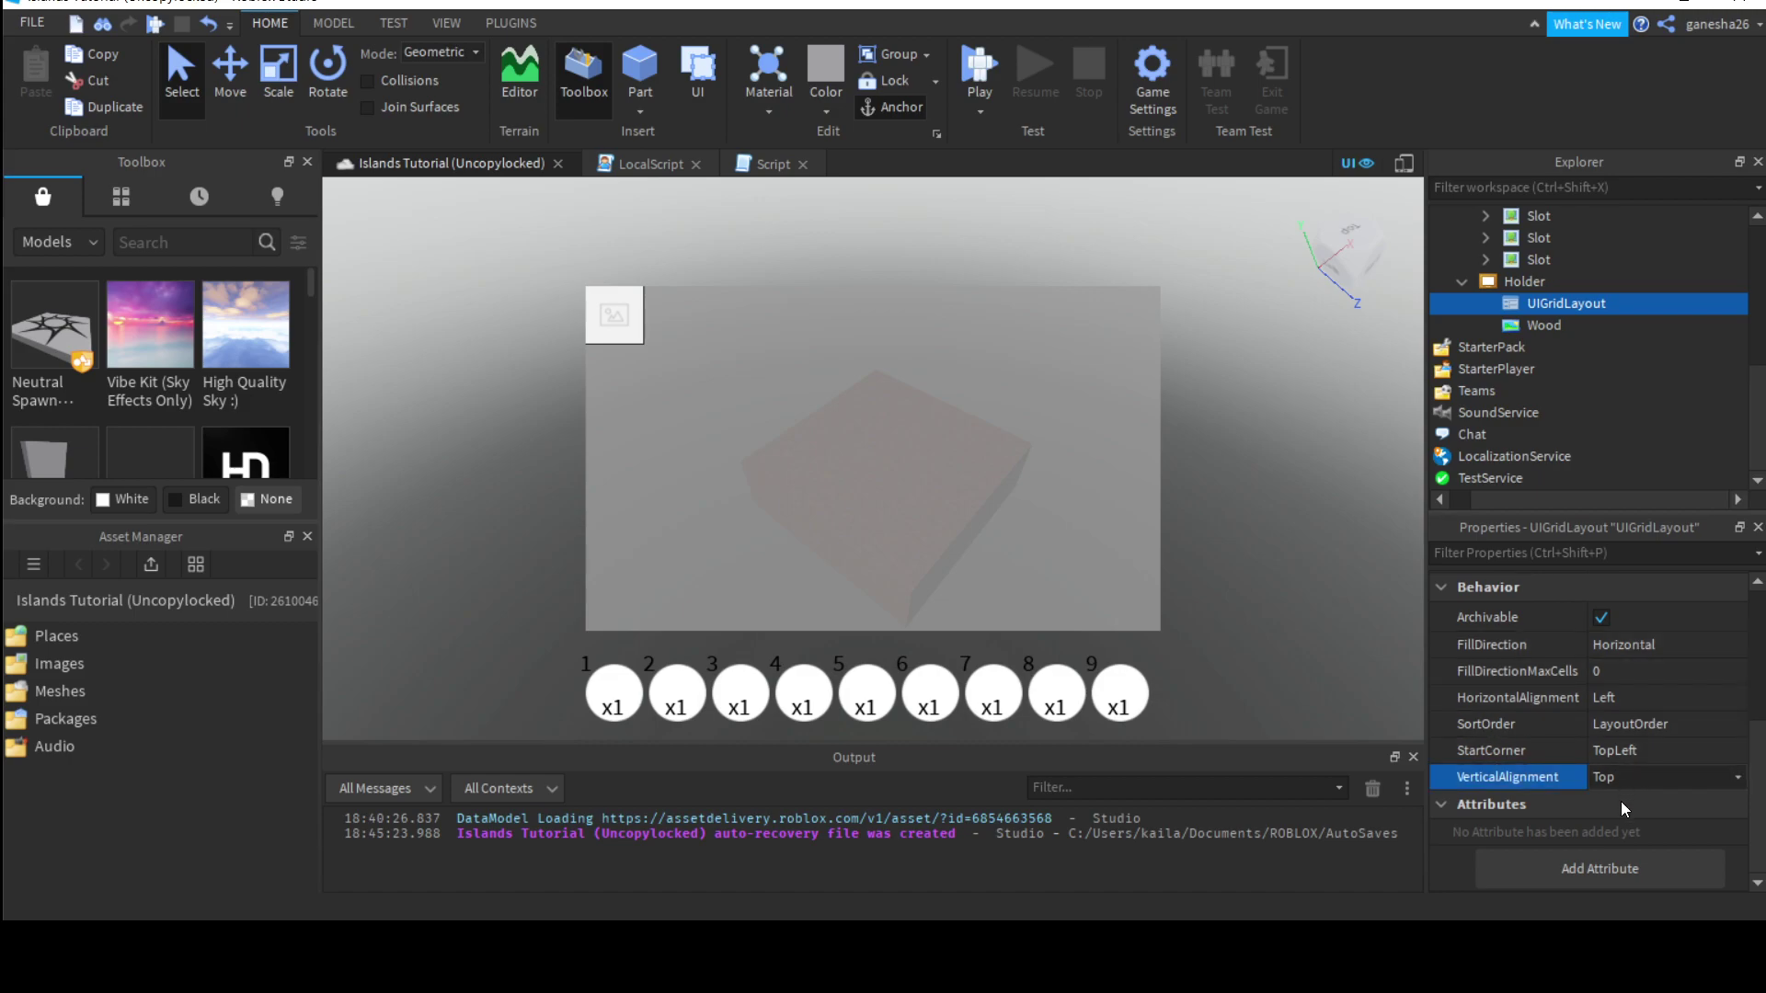
left_click(1620, 802)
left_click(1626, 778)
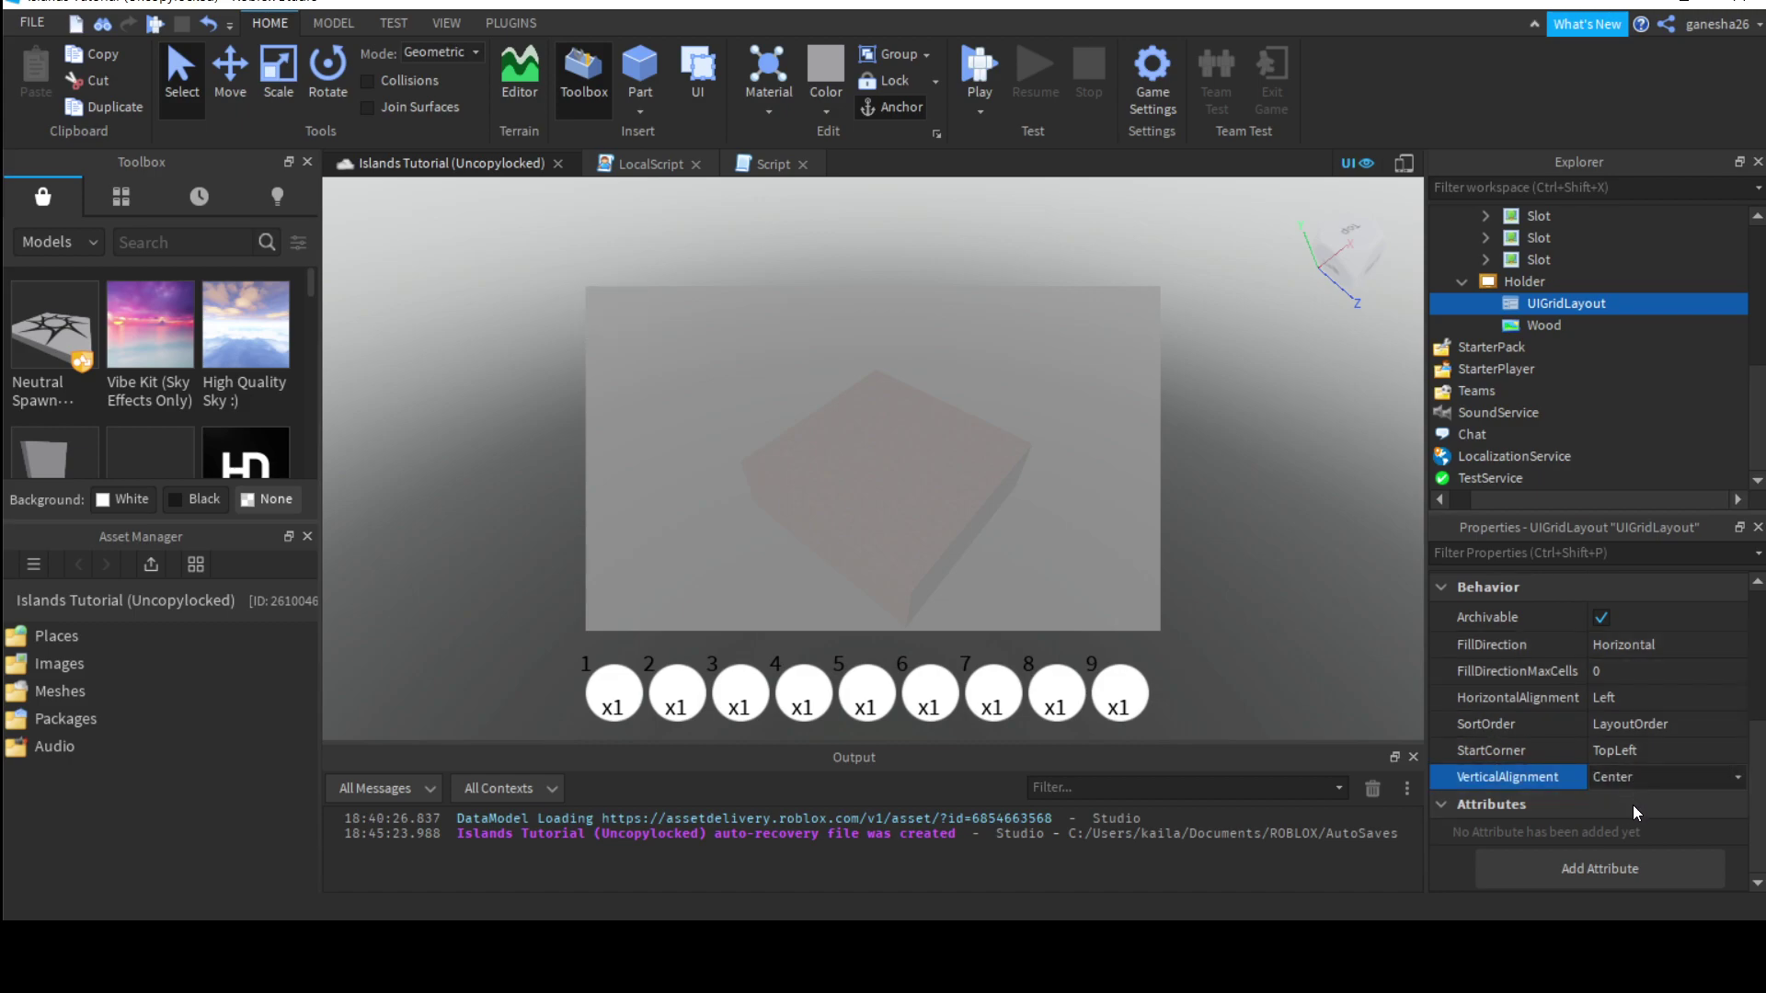
left_click(1620, 772)
left_click(1620, 770)
left_click(1630, 799)
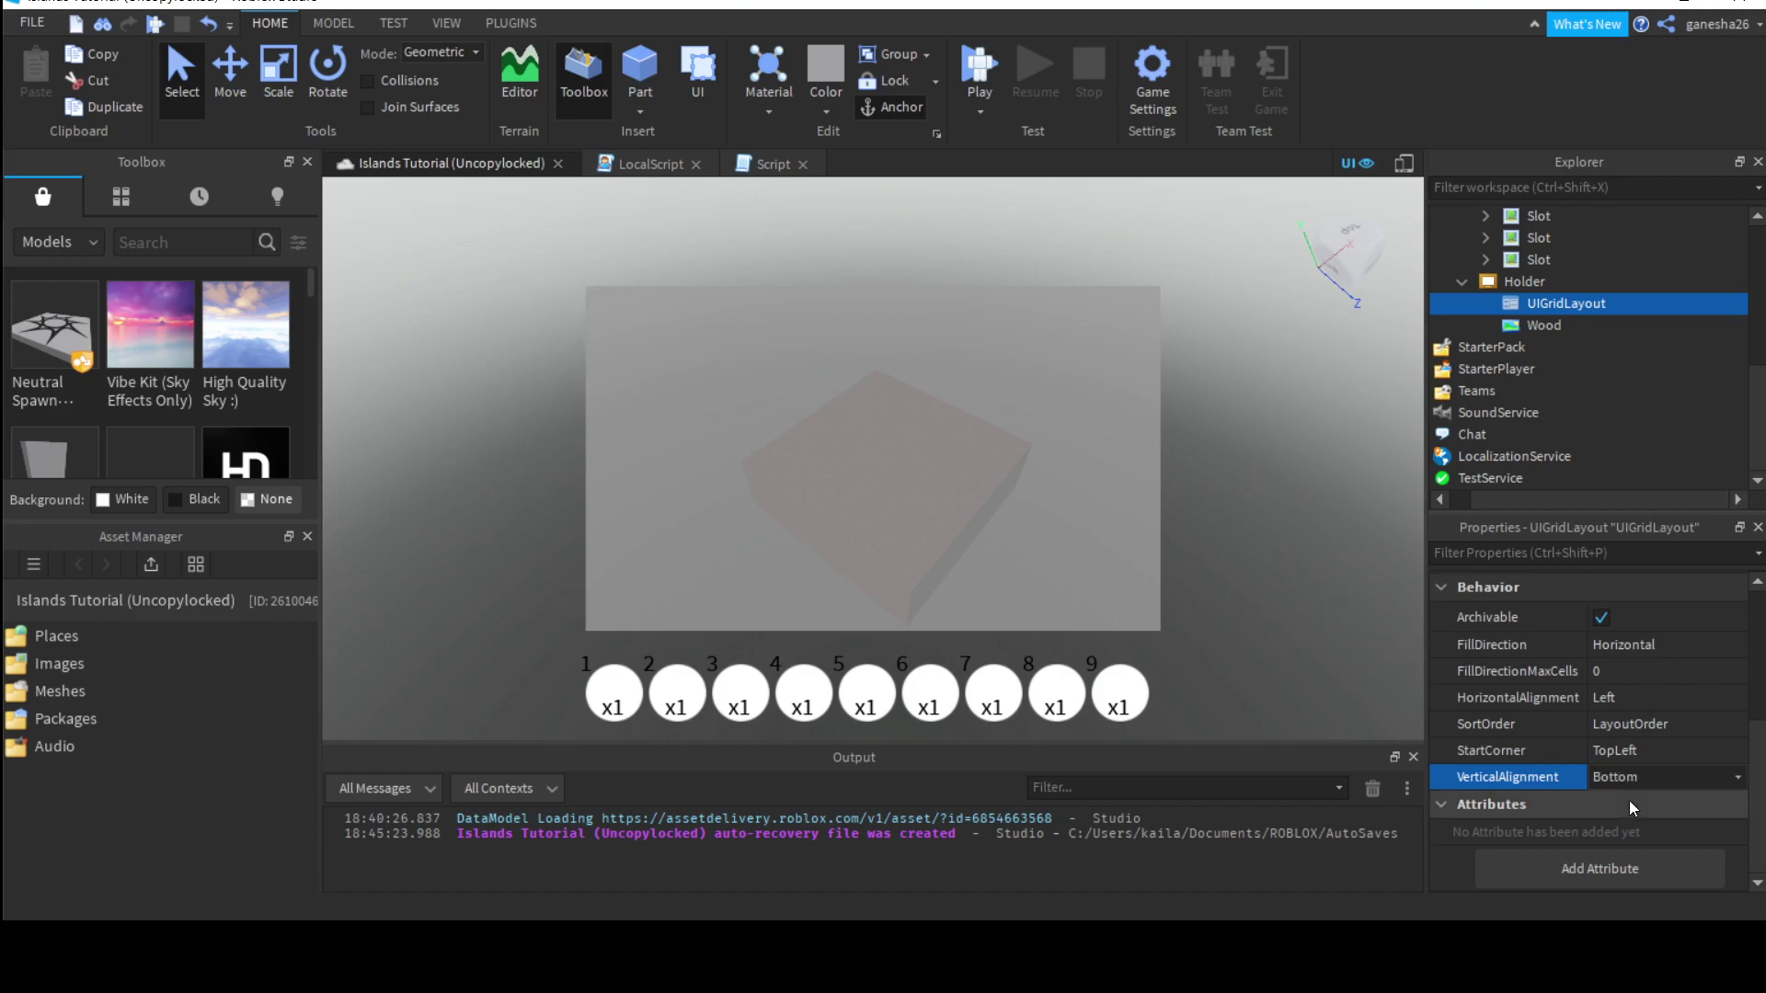
key("ctrl+z")
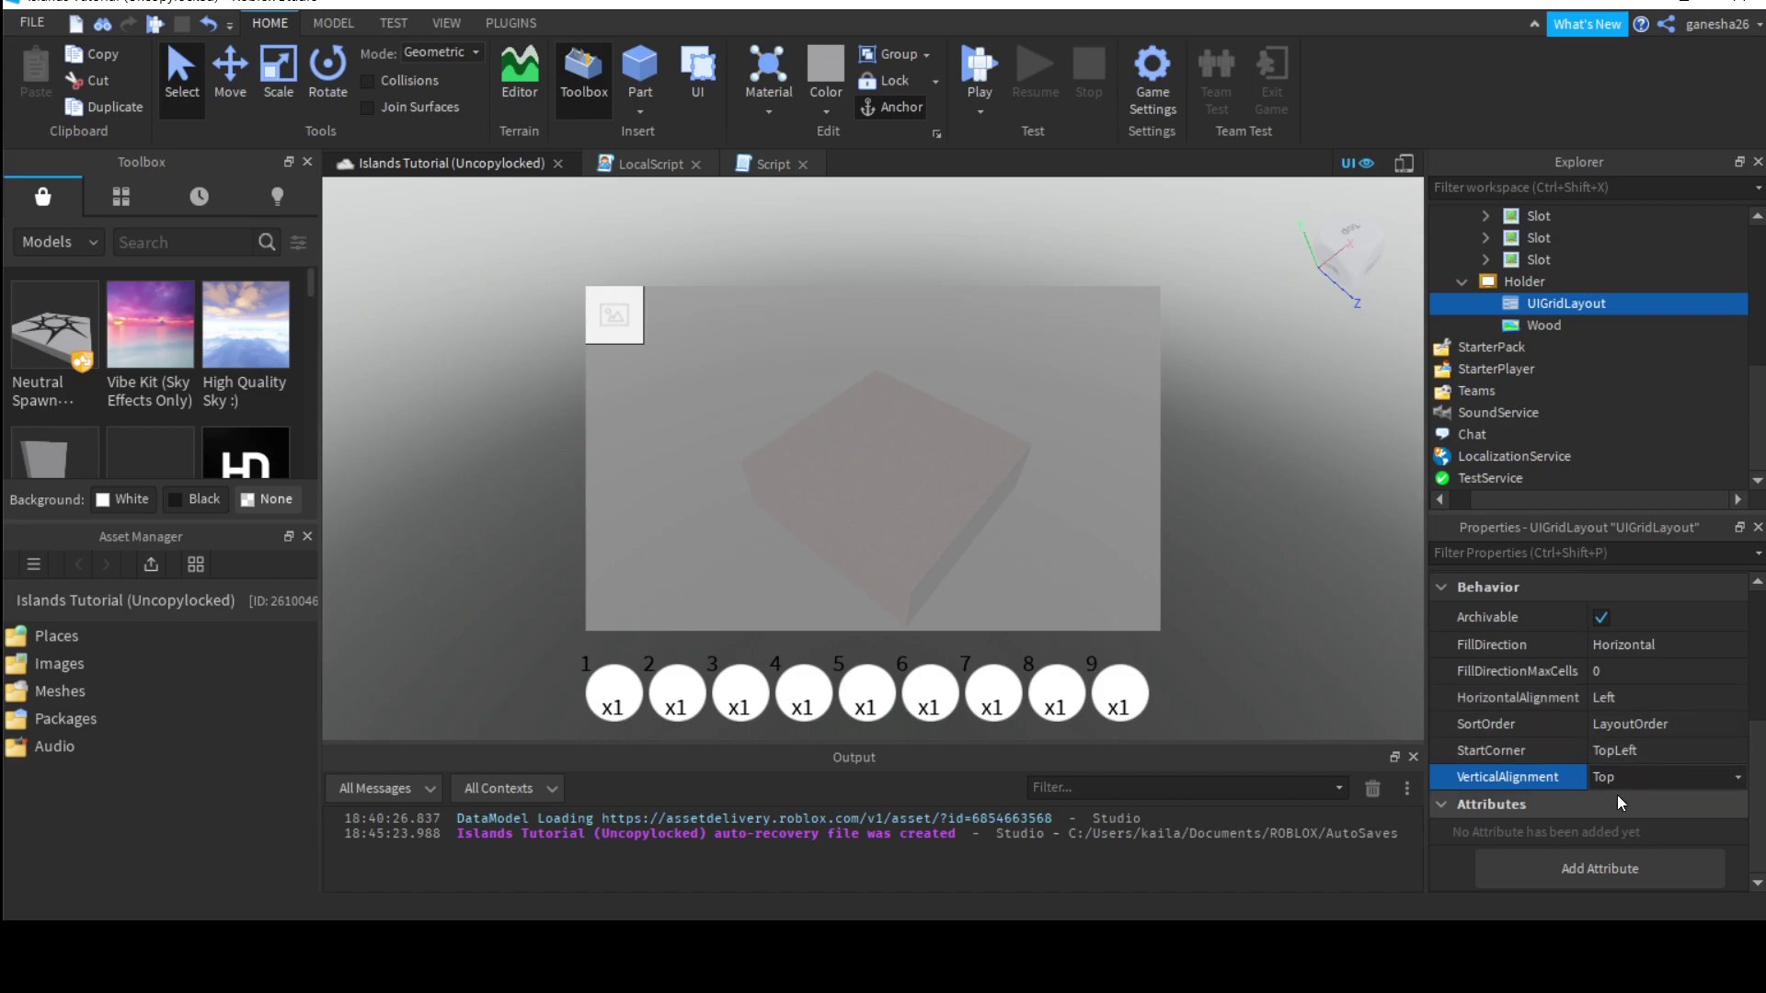
Step: Set the grid's HorizontalAlignment to Center, leaving FillDirection unchanged
left_click(1630, 698)
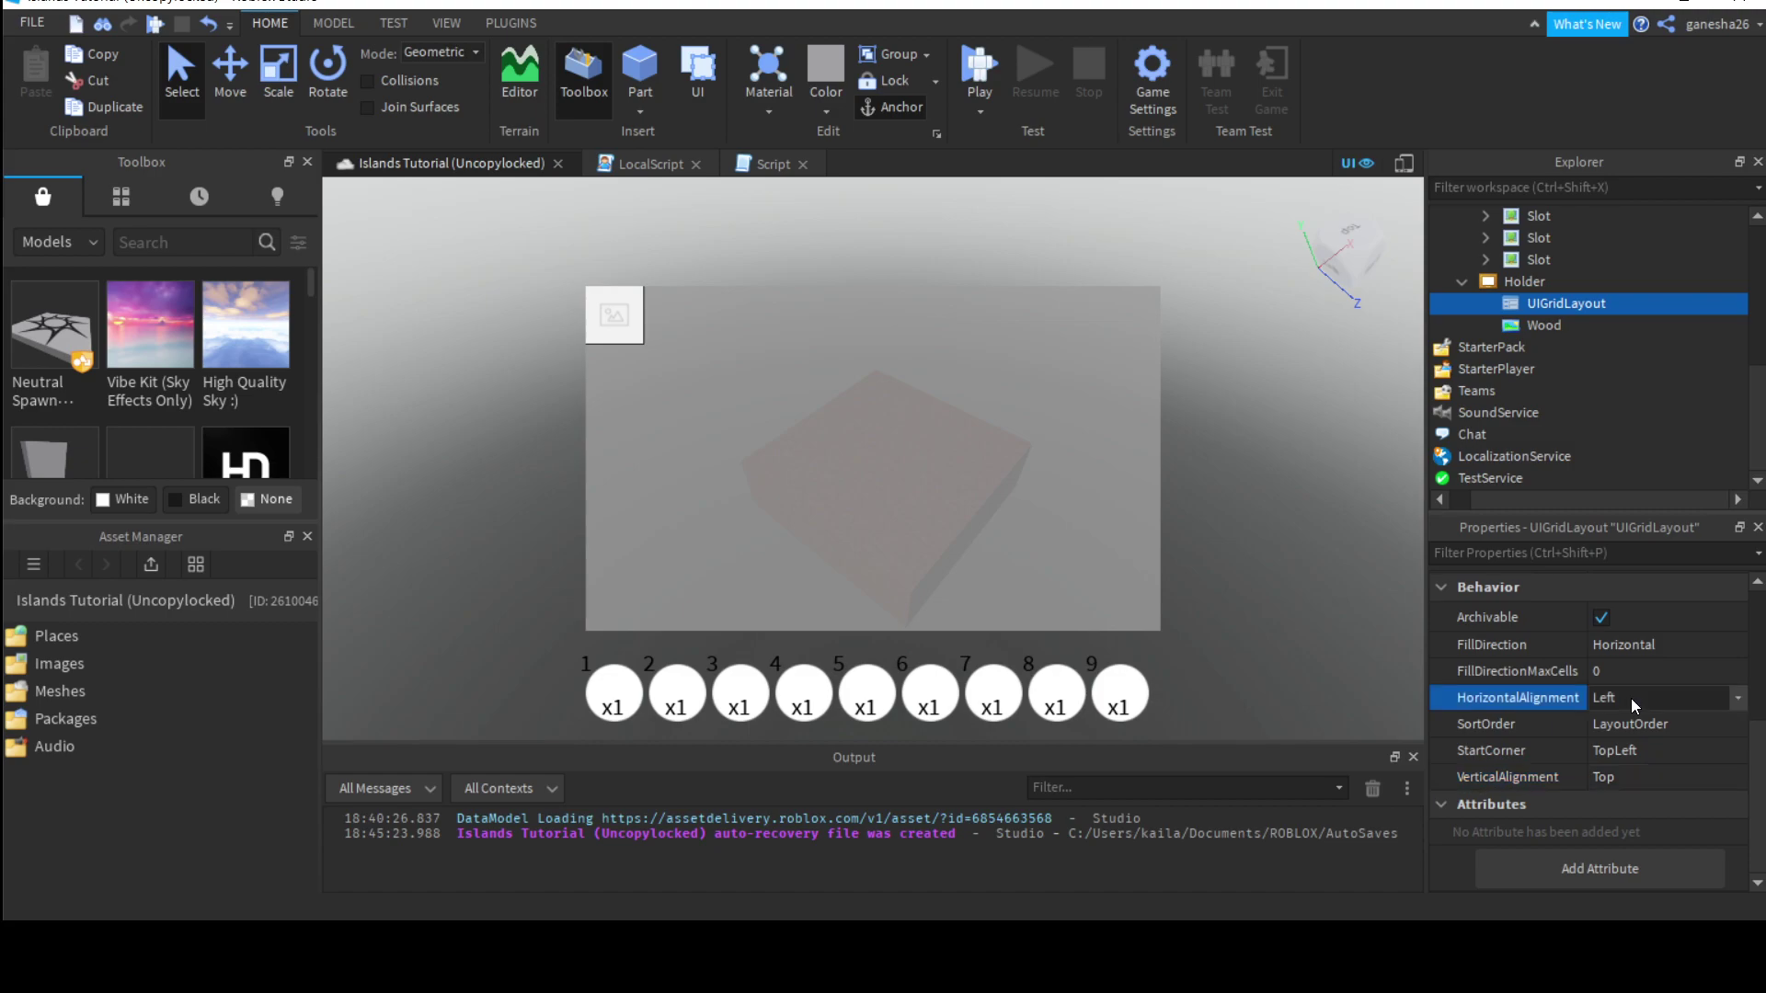
left_click(1631, 698)
left_click(1628, 721)
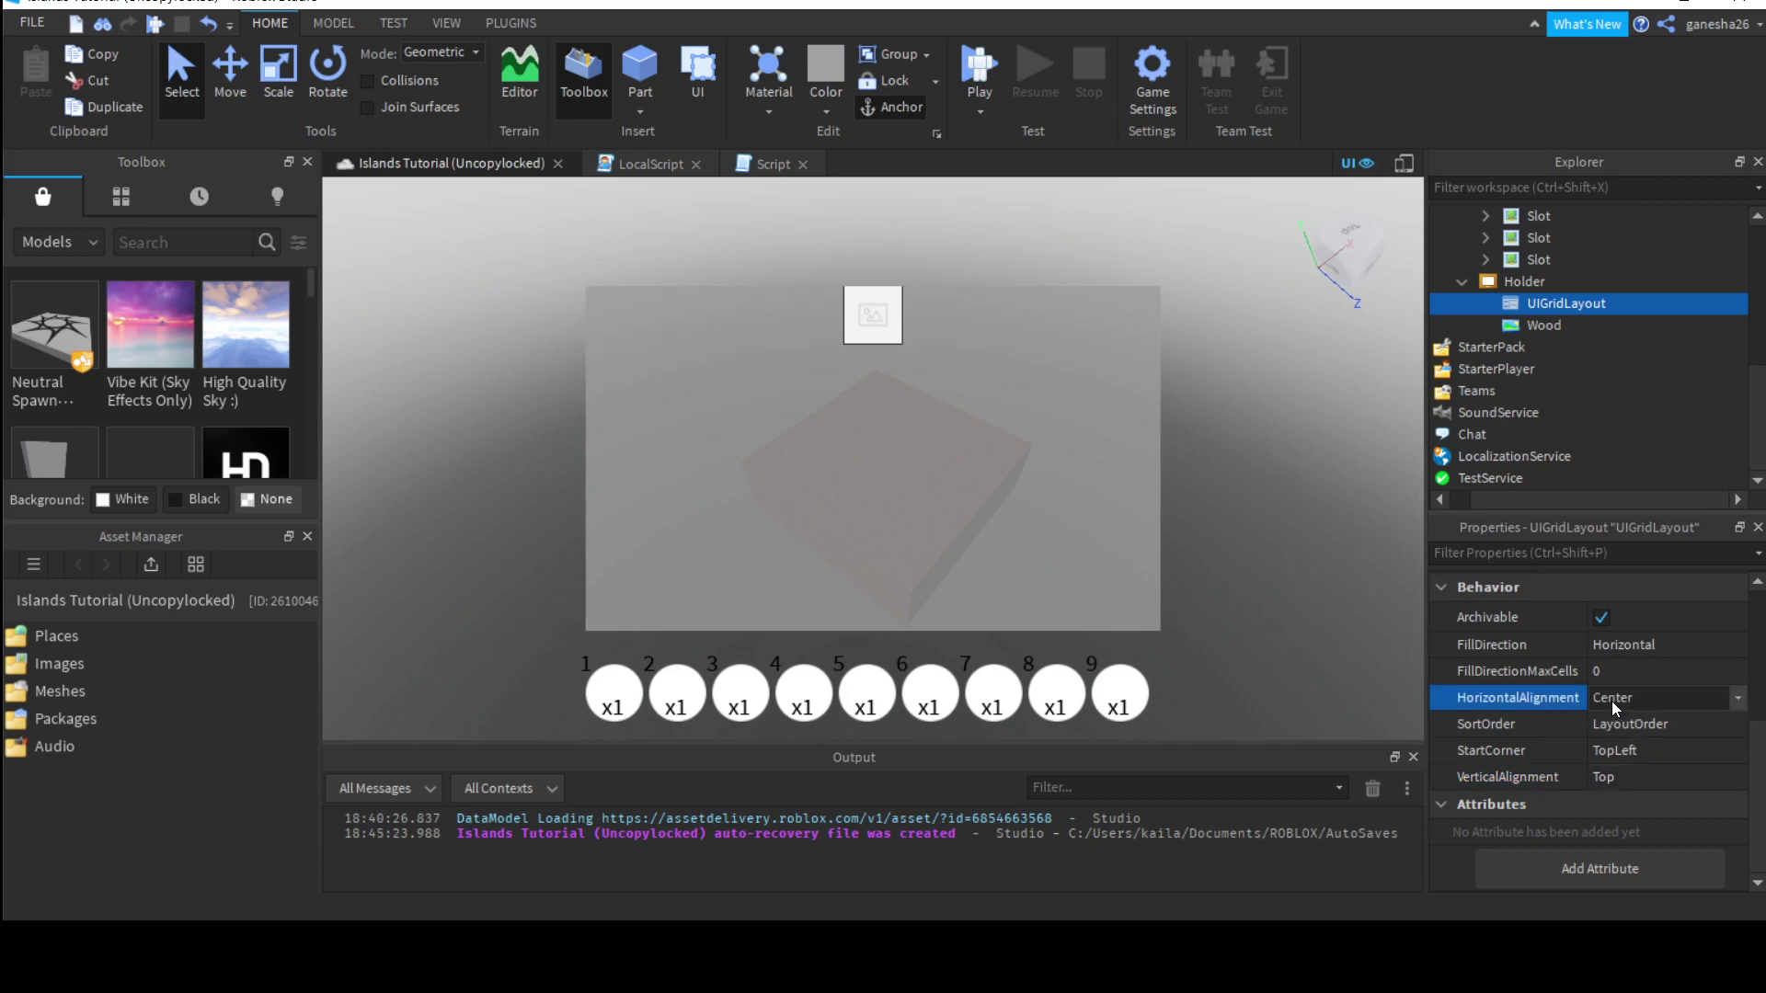
left_click(1644, 647)
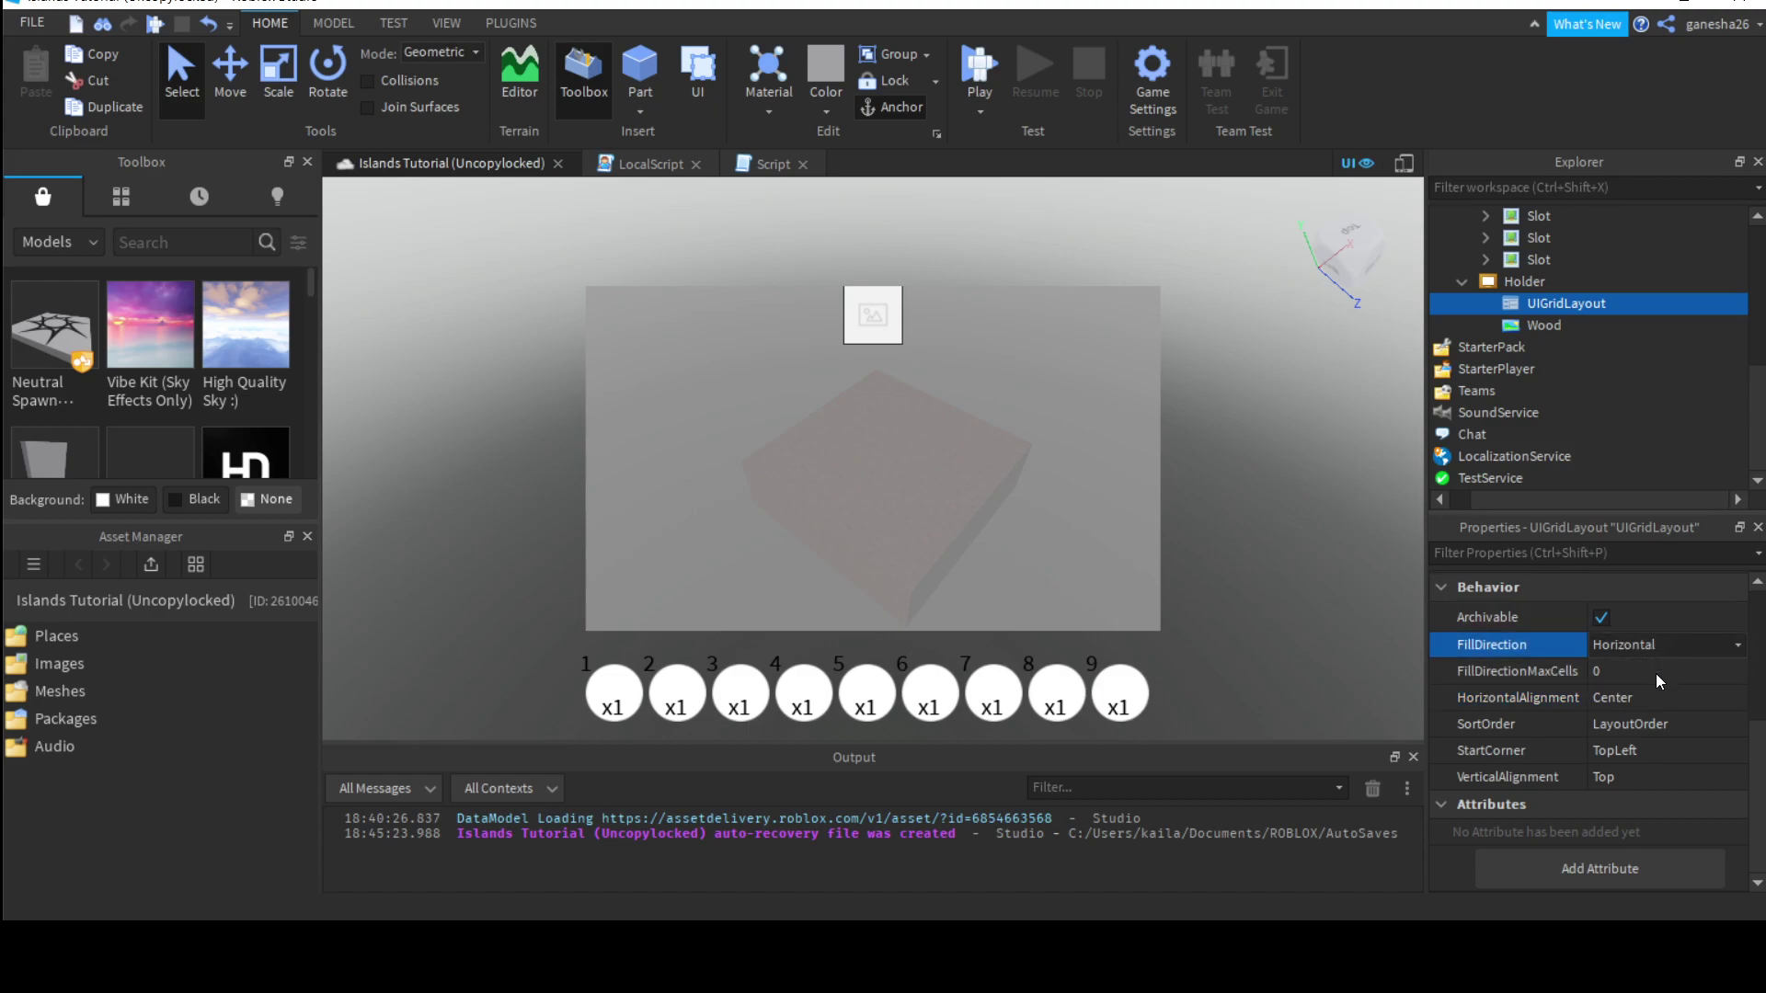
left_click(1451, 820)
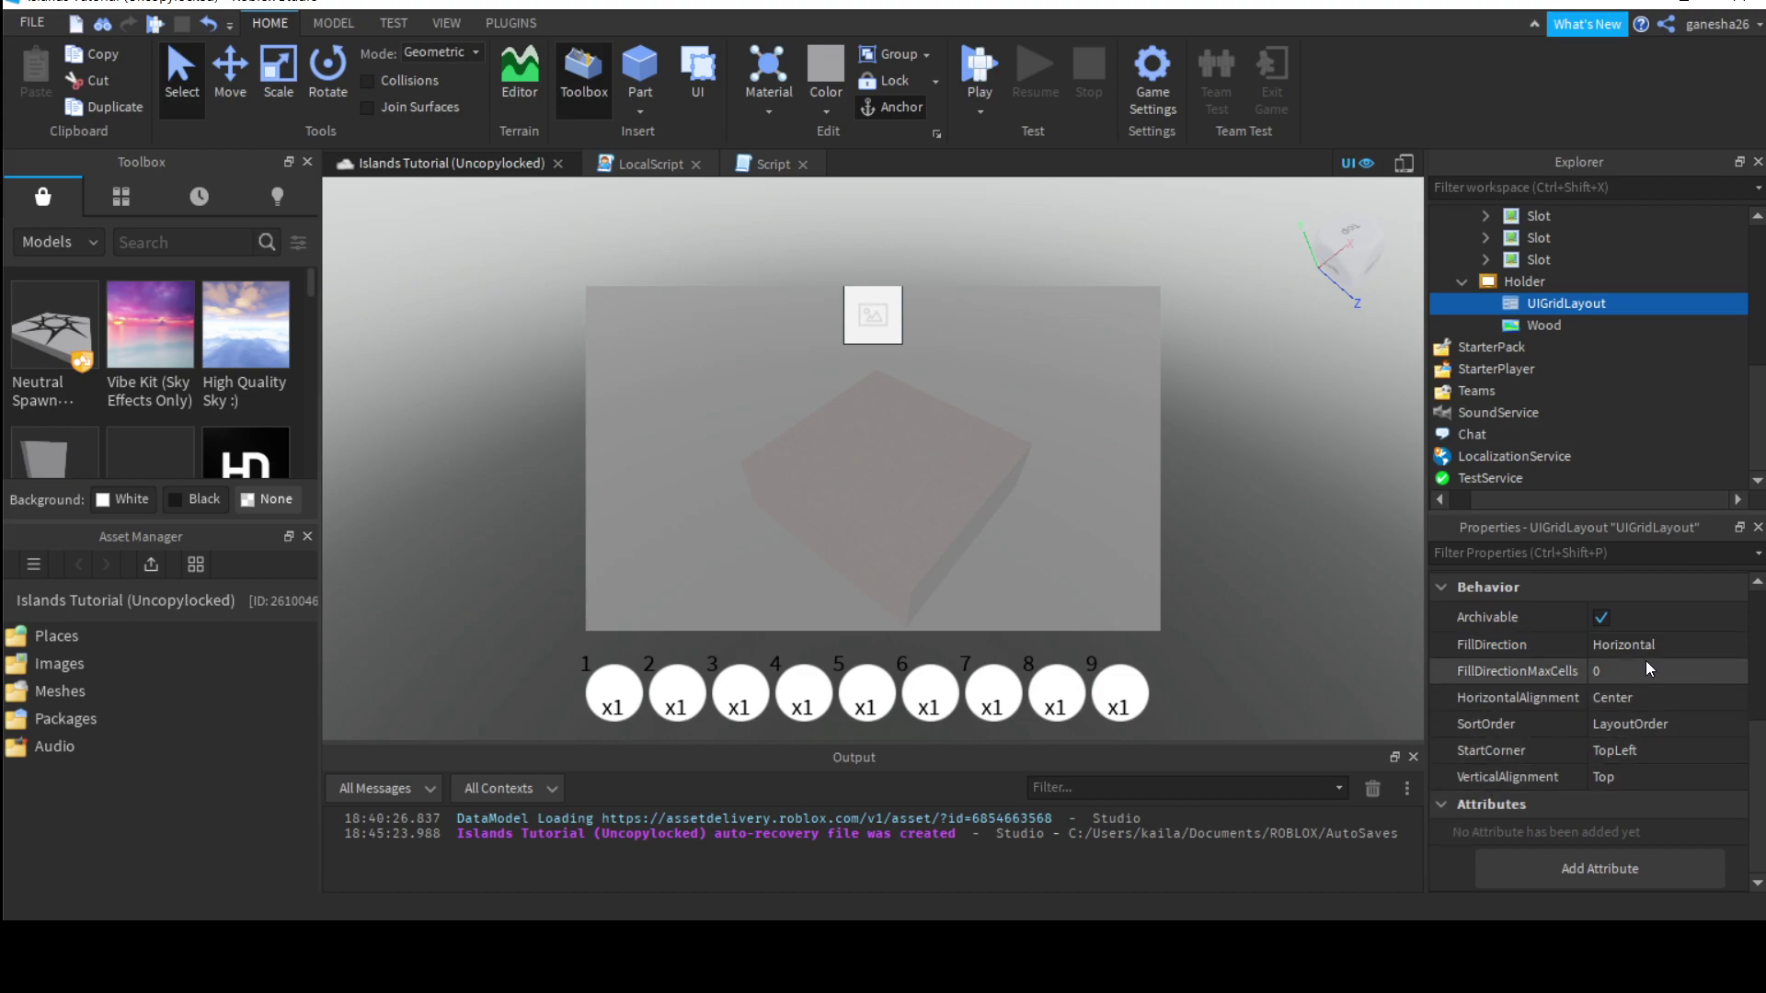
left_click(1536, 331)
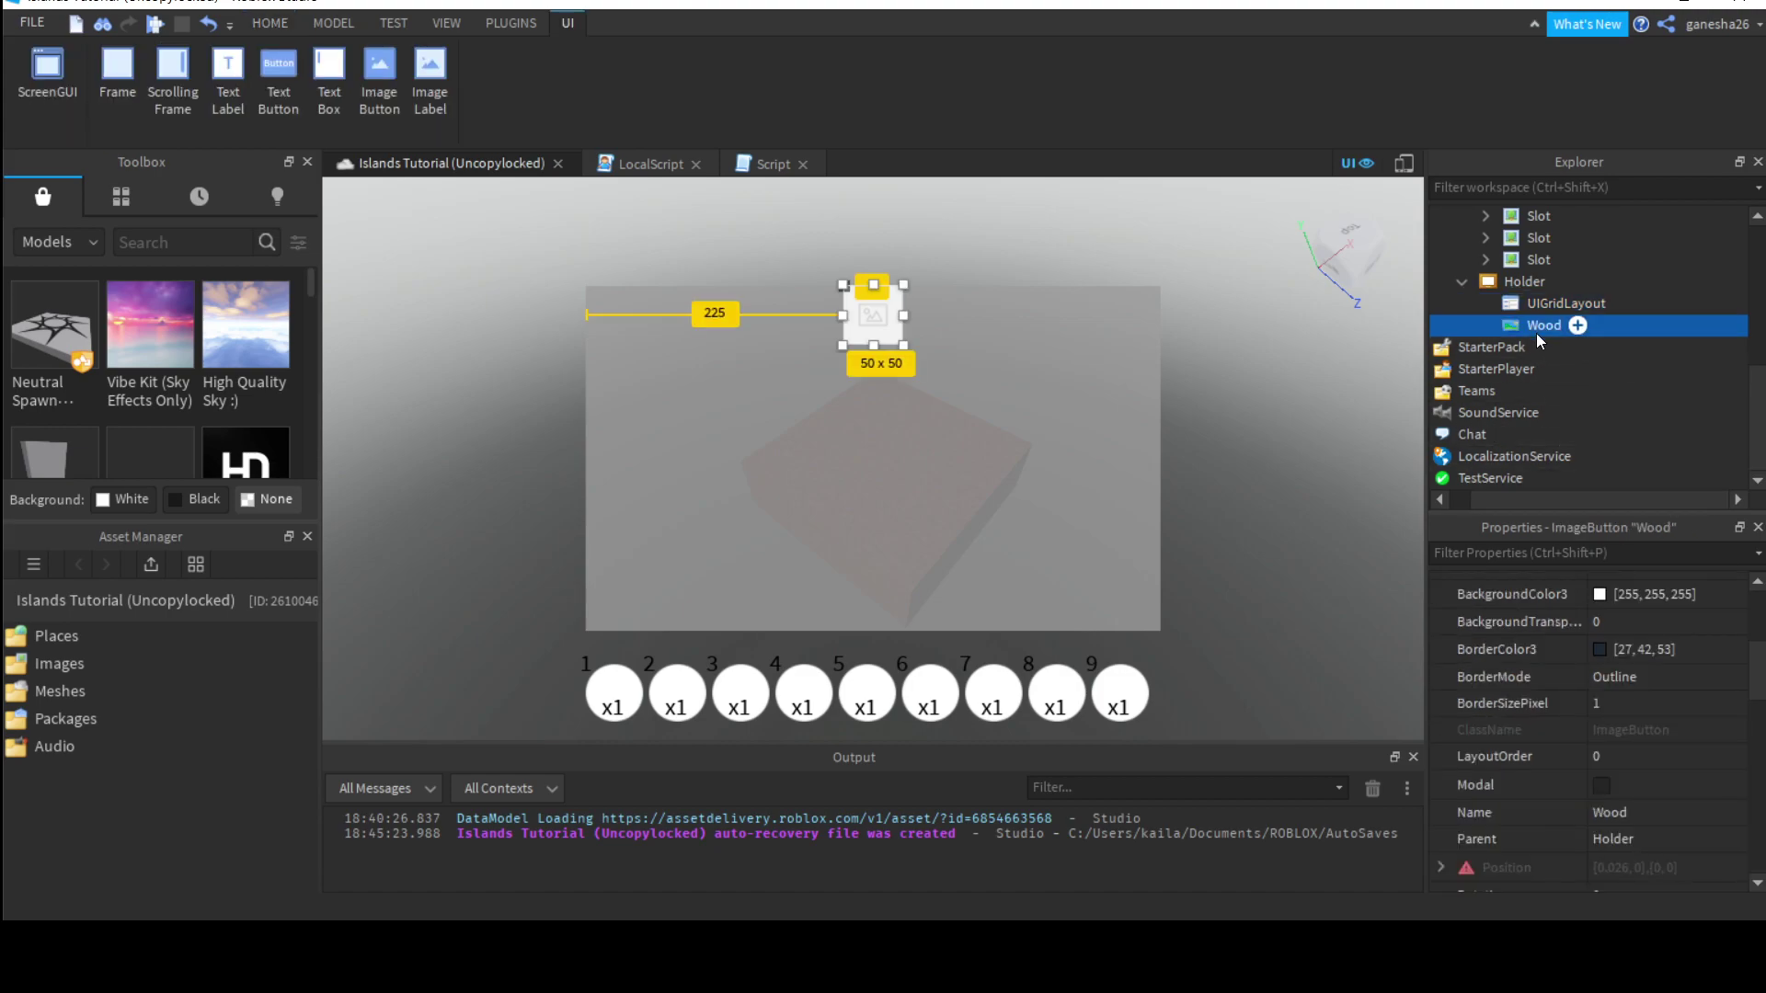
key("ctrl+d")
key("ctrl+d")
key("ctrl+d")
key("ctrl+d")
key("ctrl+d")
key("ctrl+d")
key("ctrl+d")
key("ctrl+d")
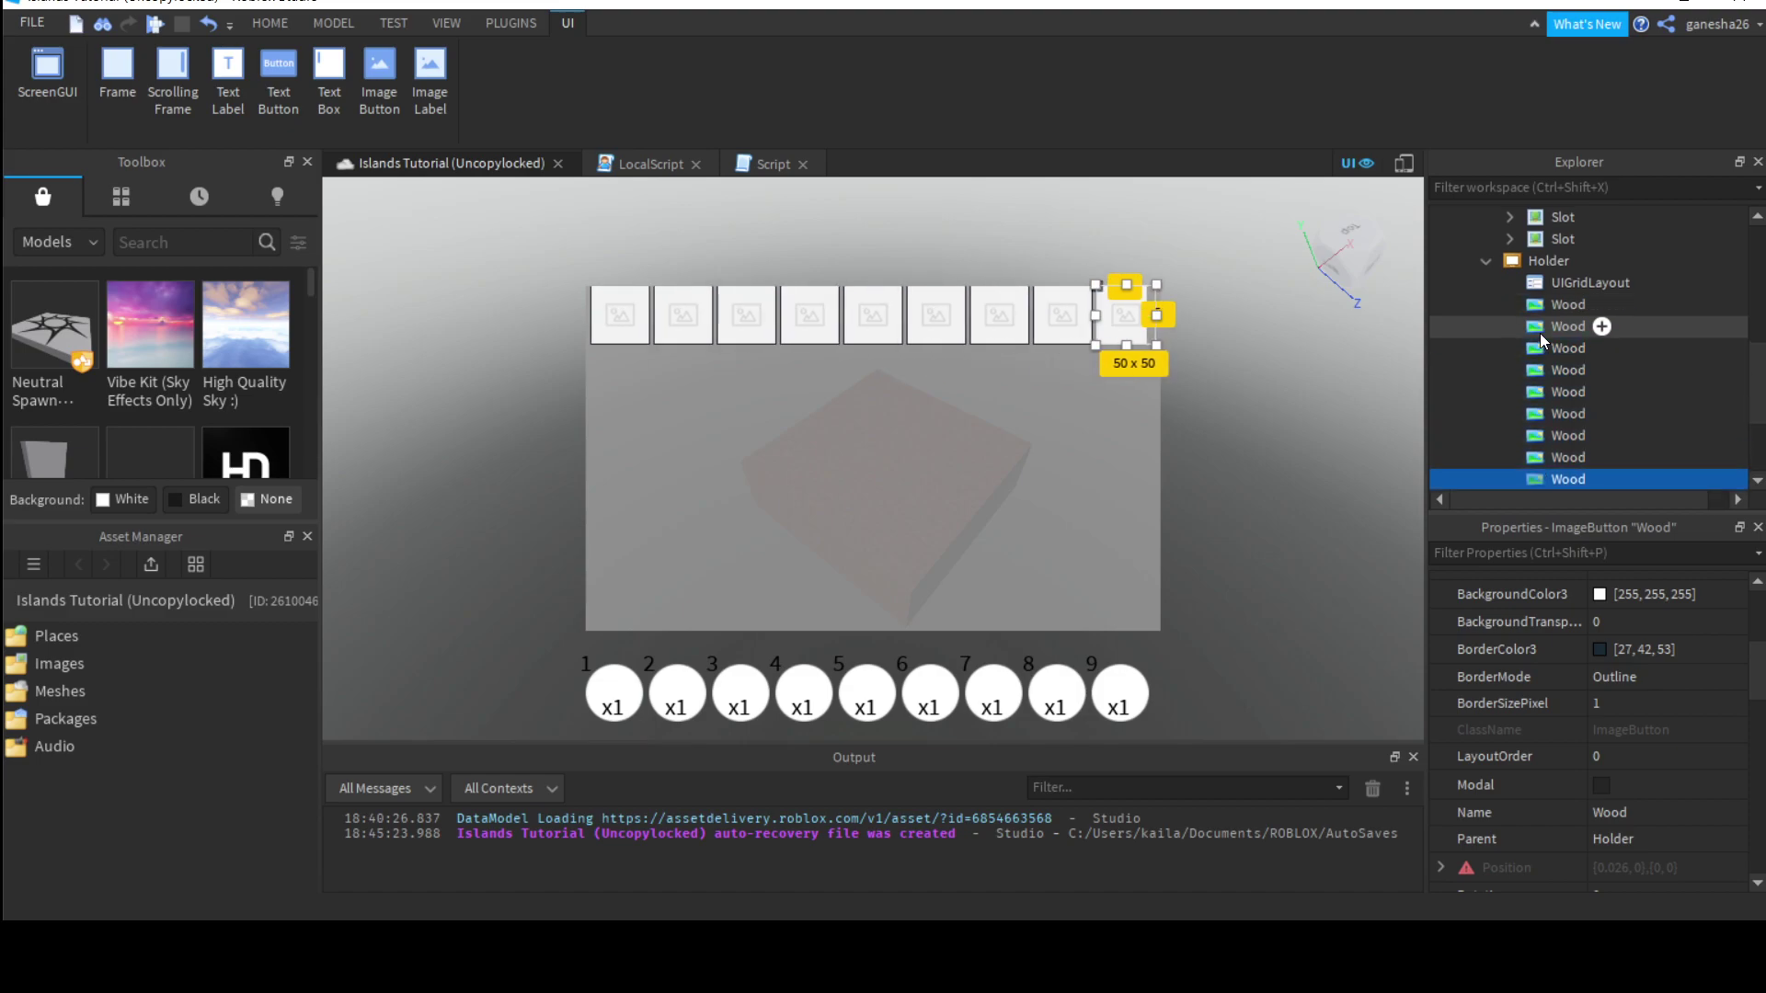
key("ctrl+d")
key("ctrl+d")
key("ctrl+d")
key("ctrl+d")
key("ctrl+d")
key("ctrl+d")
key("ctrl+d")
key("ctrl+d")
key("ctrl+d")
key("ctrl+d")
key("ctrl+d")
key("ctrl+d")
key("ctrl+d")
key("ctrl+d")
key("ctrl+d")
key("ctrl+d")
key("ctrl+d")
key("ctrl+d")
key("ctrl+d")
key("ctrl+d")
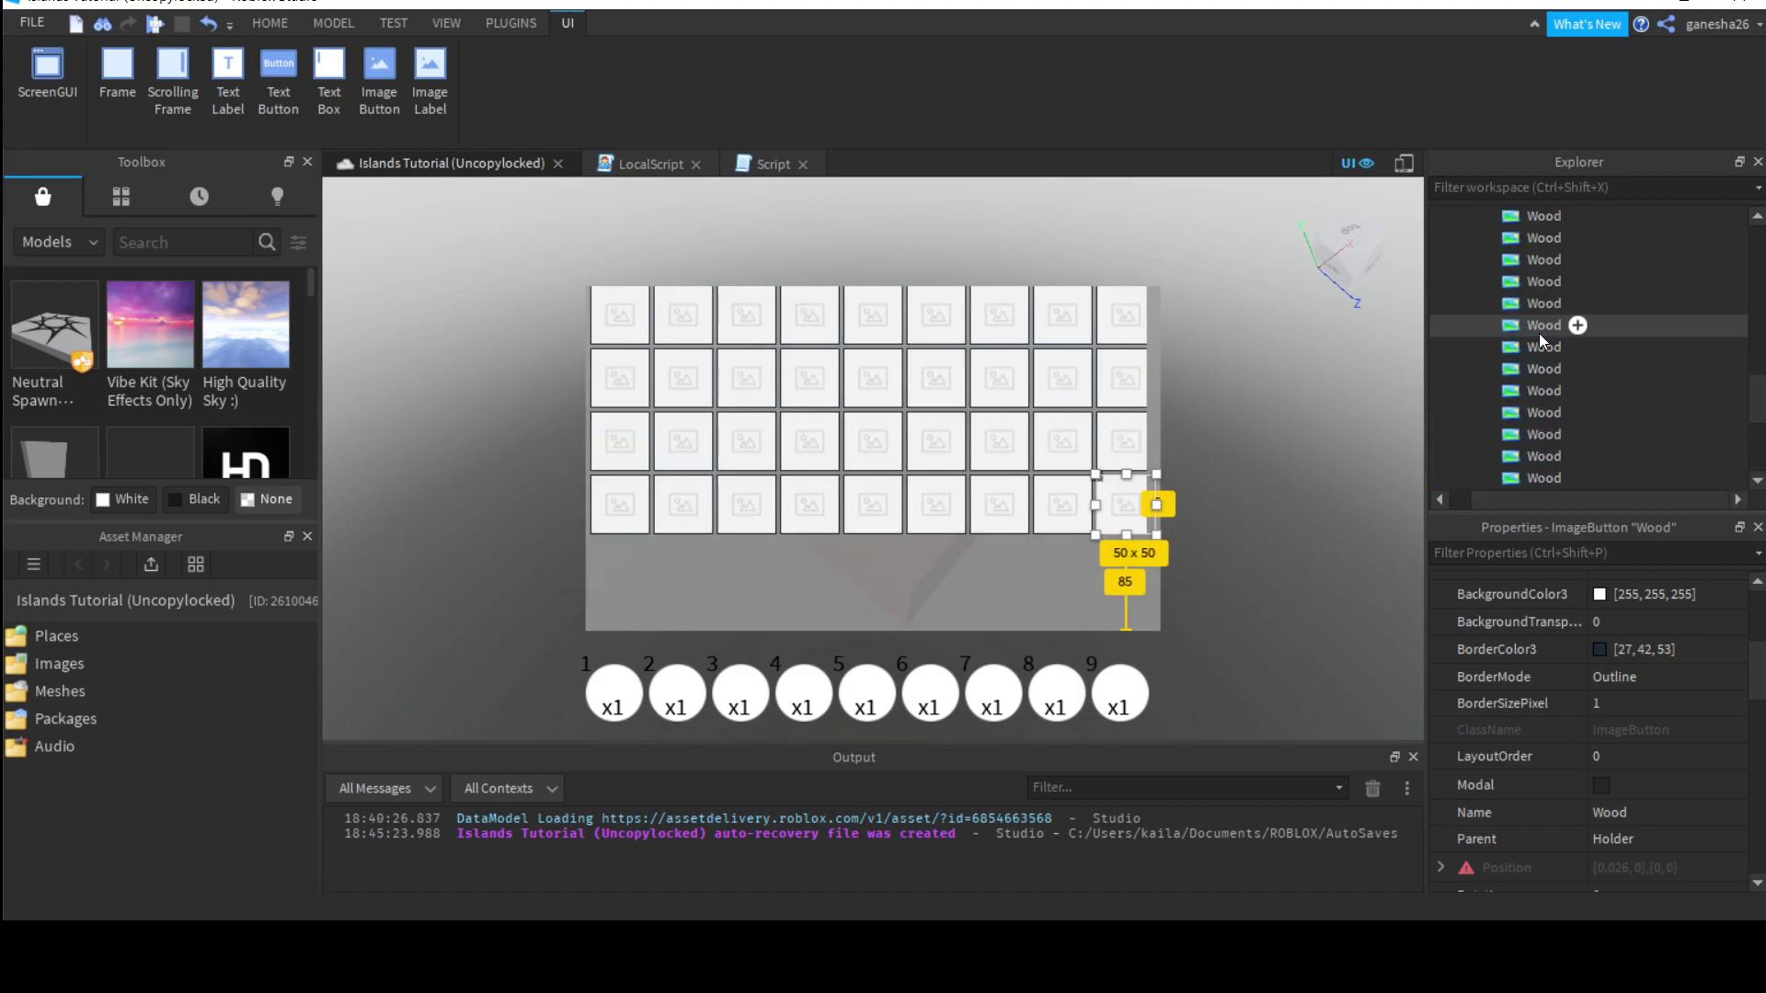
key("ctrl+d")
key("ctrl+d")
key("ctrl+d")
key("ctrl+d")
key("ctrl+d")
key("ctrl+d")
key("ctrl+d")
key("ctrl+d")
key("Escape")
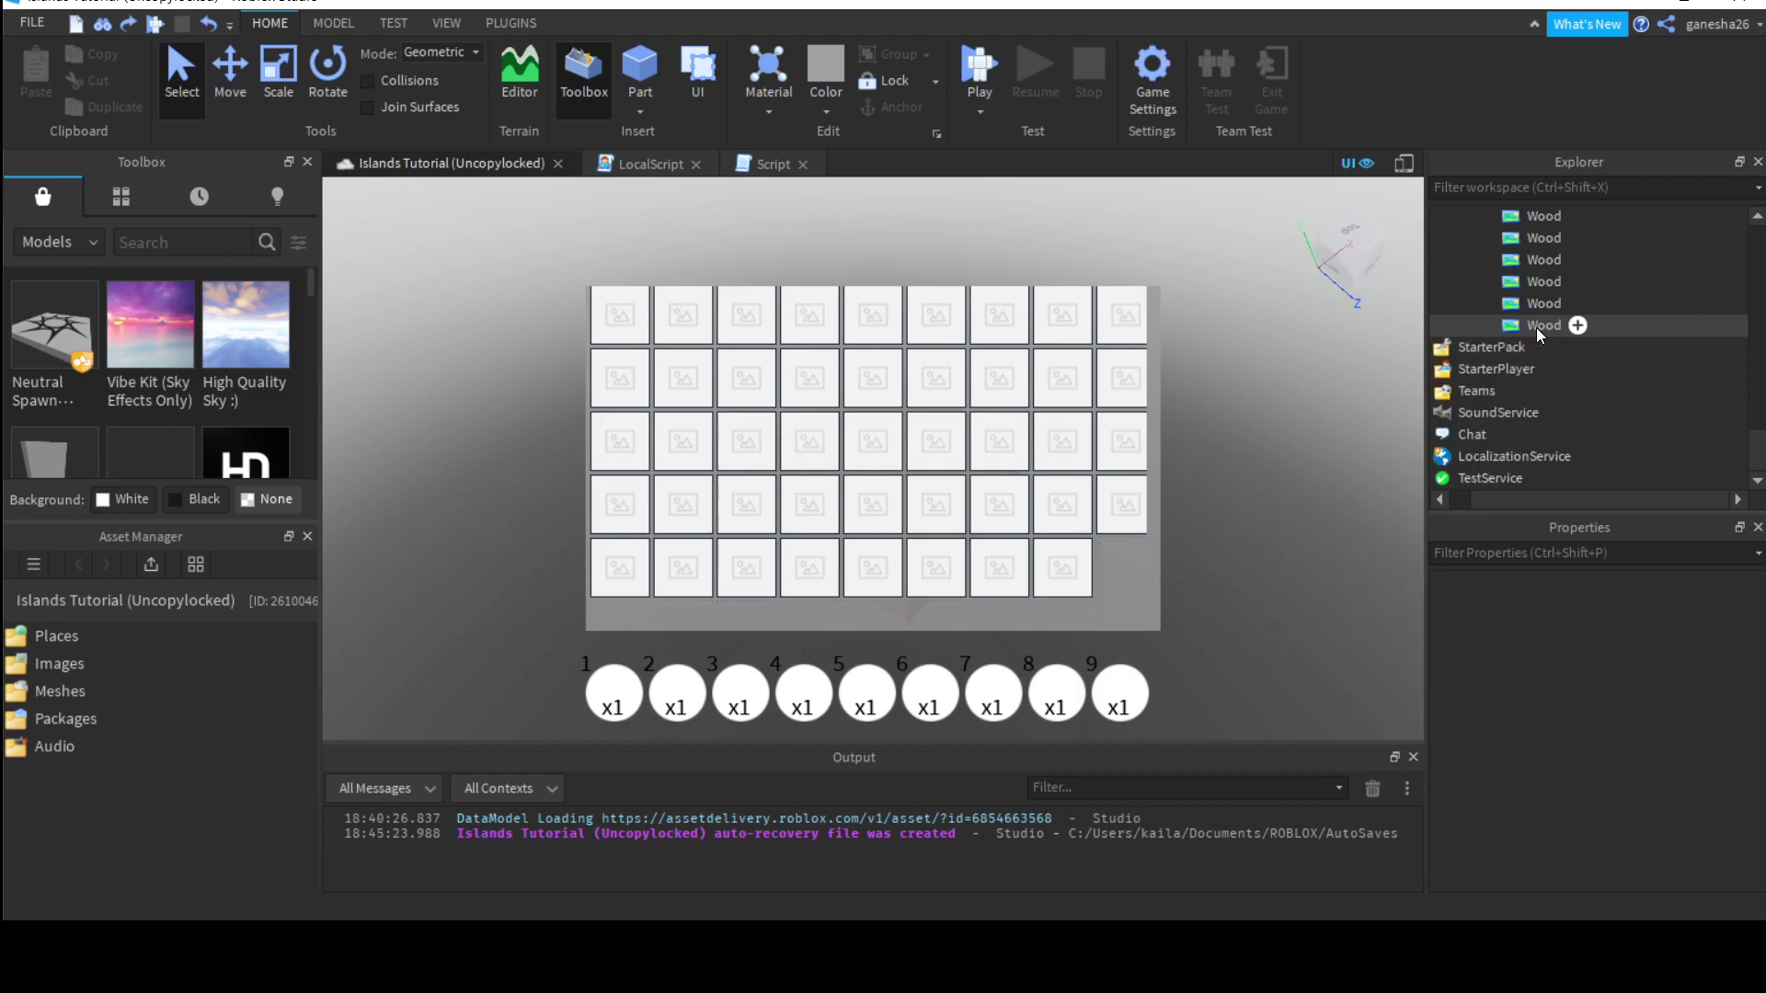
key("ctrl+z")
key("ctrl+z")
key("ctrl+z")
key("ctrl+z")
key("ctrl+z")
key("ctrl+z")
key("ctrl+z")
key("ctrl+z")
key("ctrl+z")
key("ctrl+z")
key("ctrl+z")
key("ctrl+z")
key("ctrl+z")
key("ctrl+z")
key("ctrl+z")
key("ctrl+z")
key("ctrl+z")
key("ctrl+z")
key("ctrl+z")
key("ctrl+z")
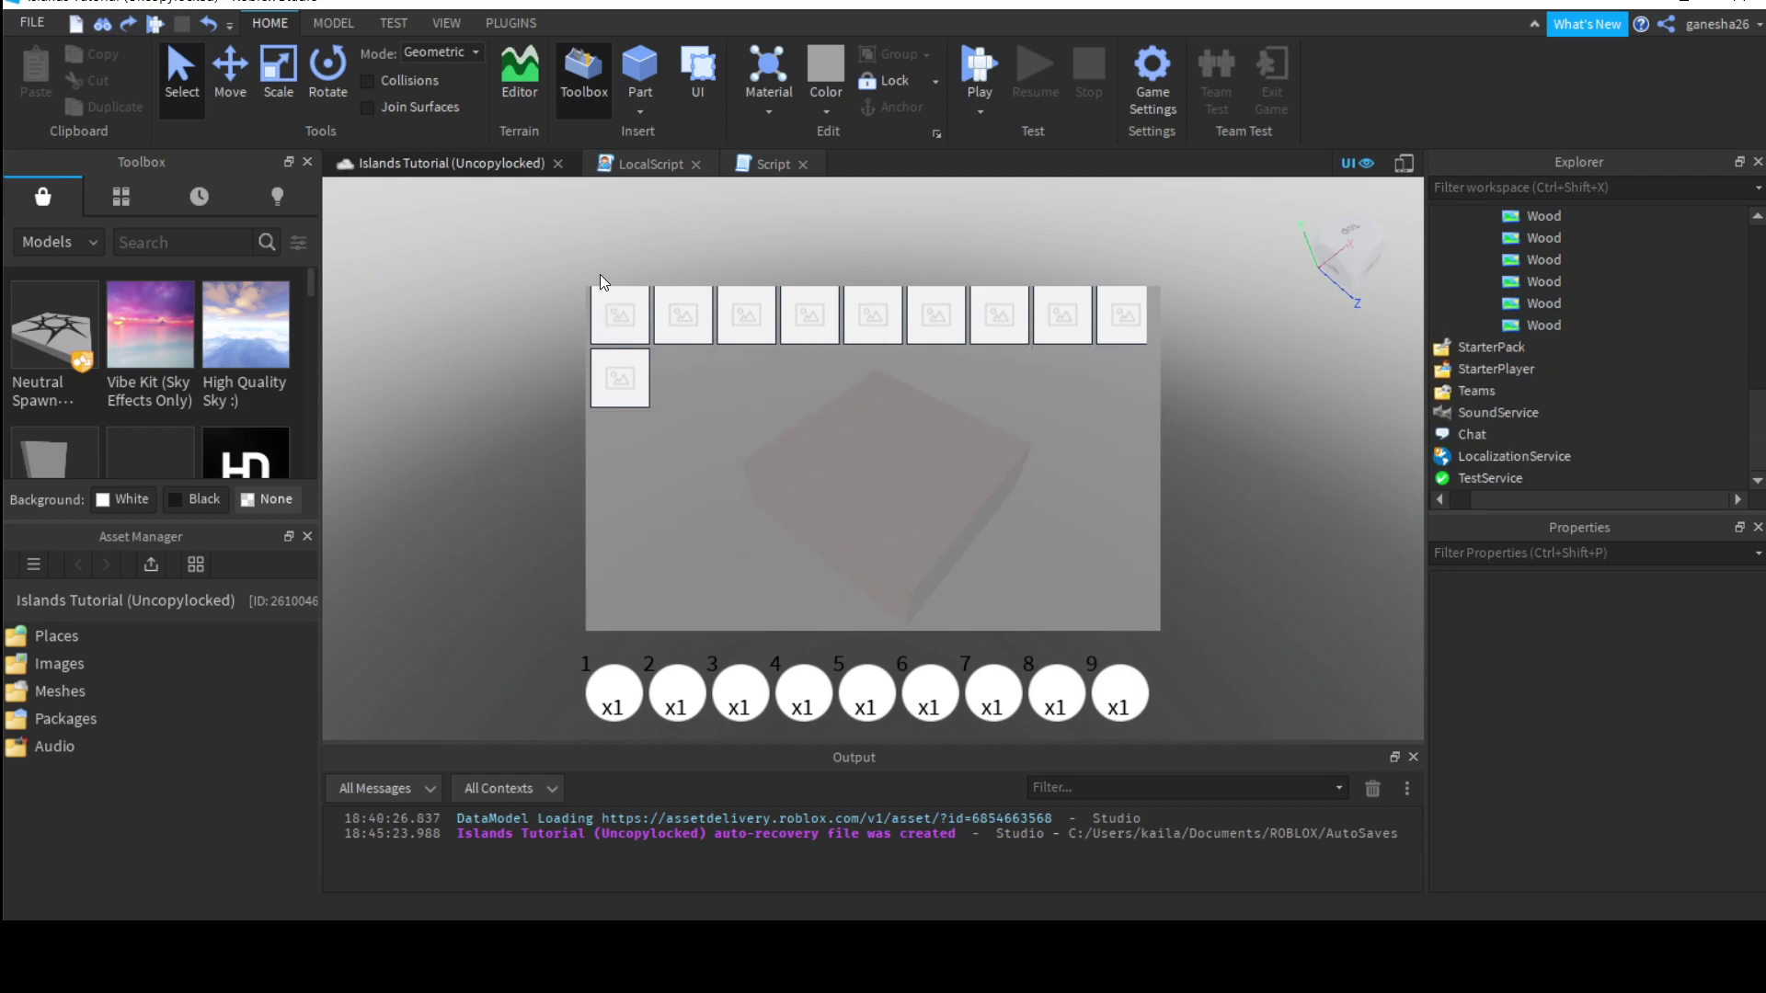
key("ctrl+z")
key("ctrl+z")
key("ctrl+z")
key("ctrl+z")
key("ctrl+z")
key("ctrl+z")
key("ctrl+z")
key("ctrl+z")
key("ctrl+z")
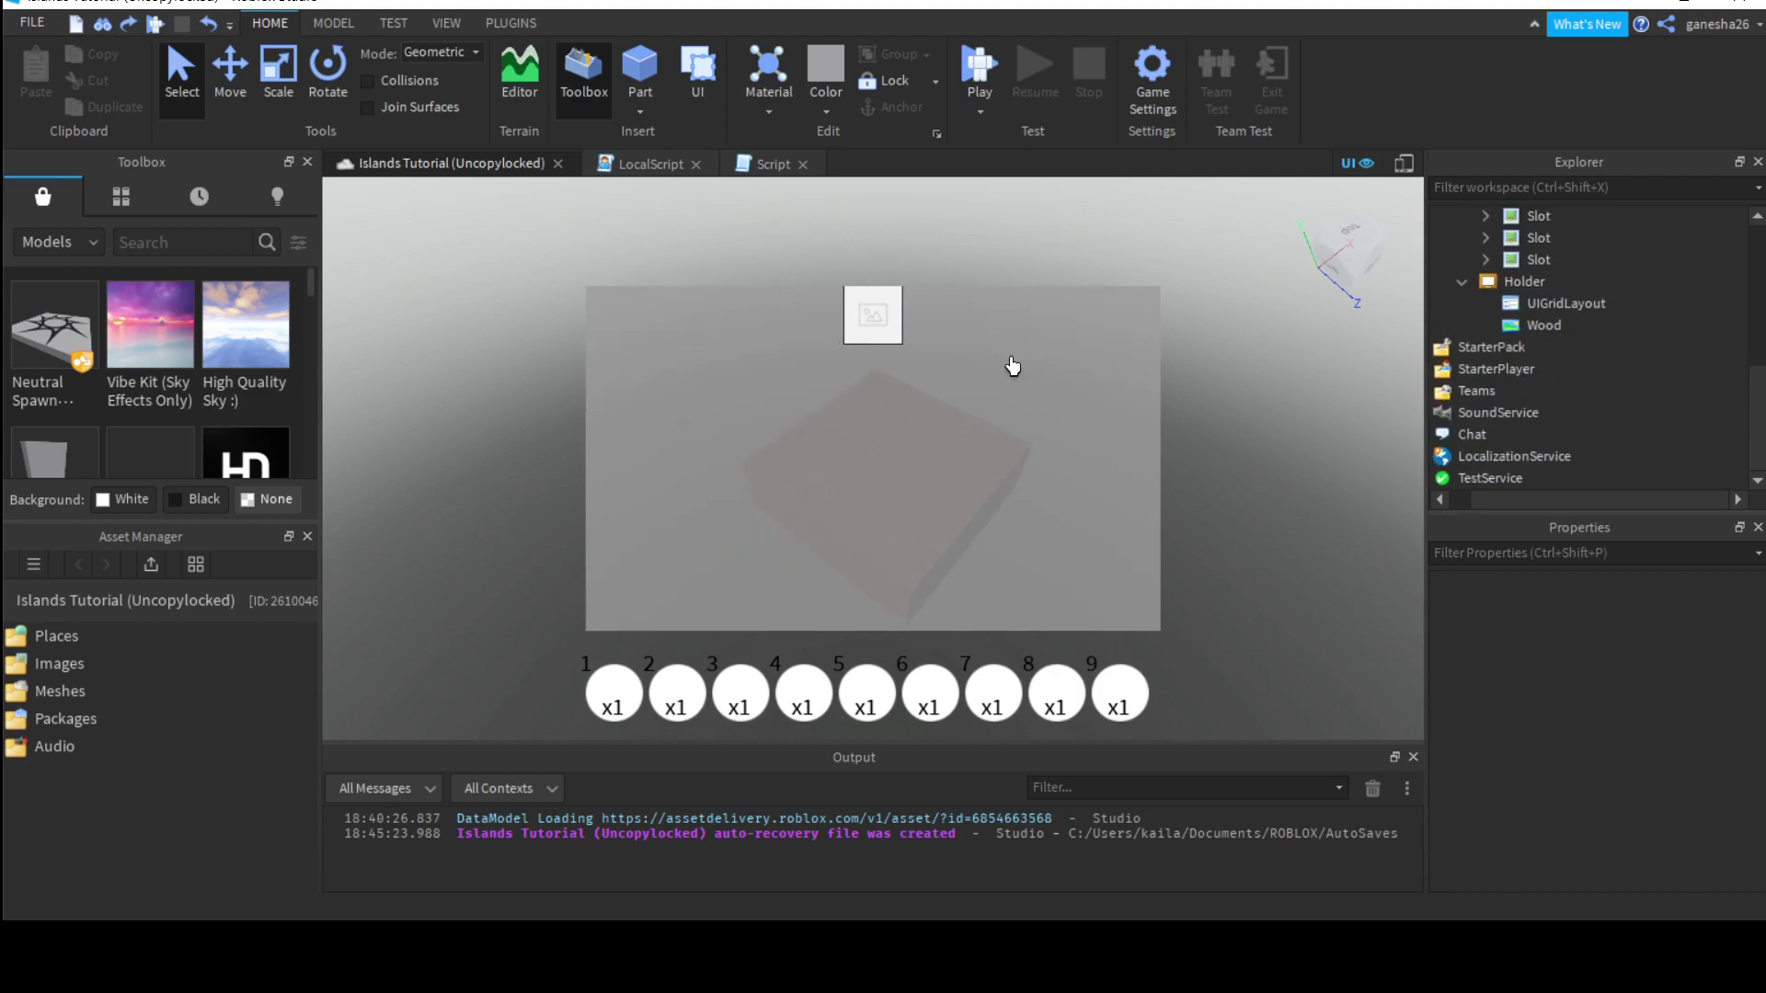
Step: Review the UIGridLayout's CellPadding settings
left_click(1528, 327)
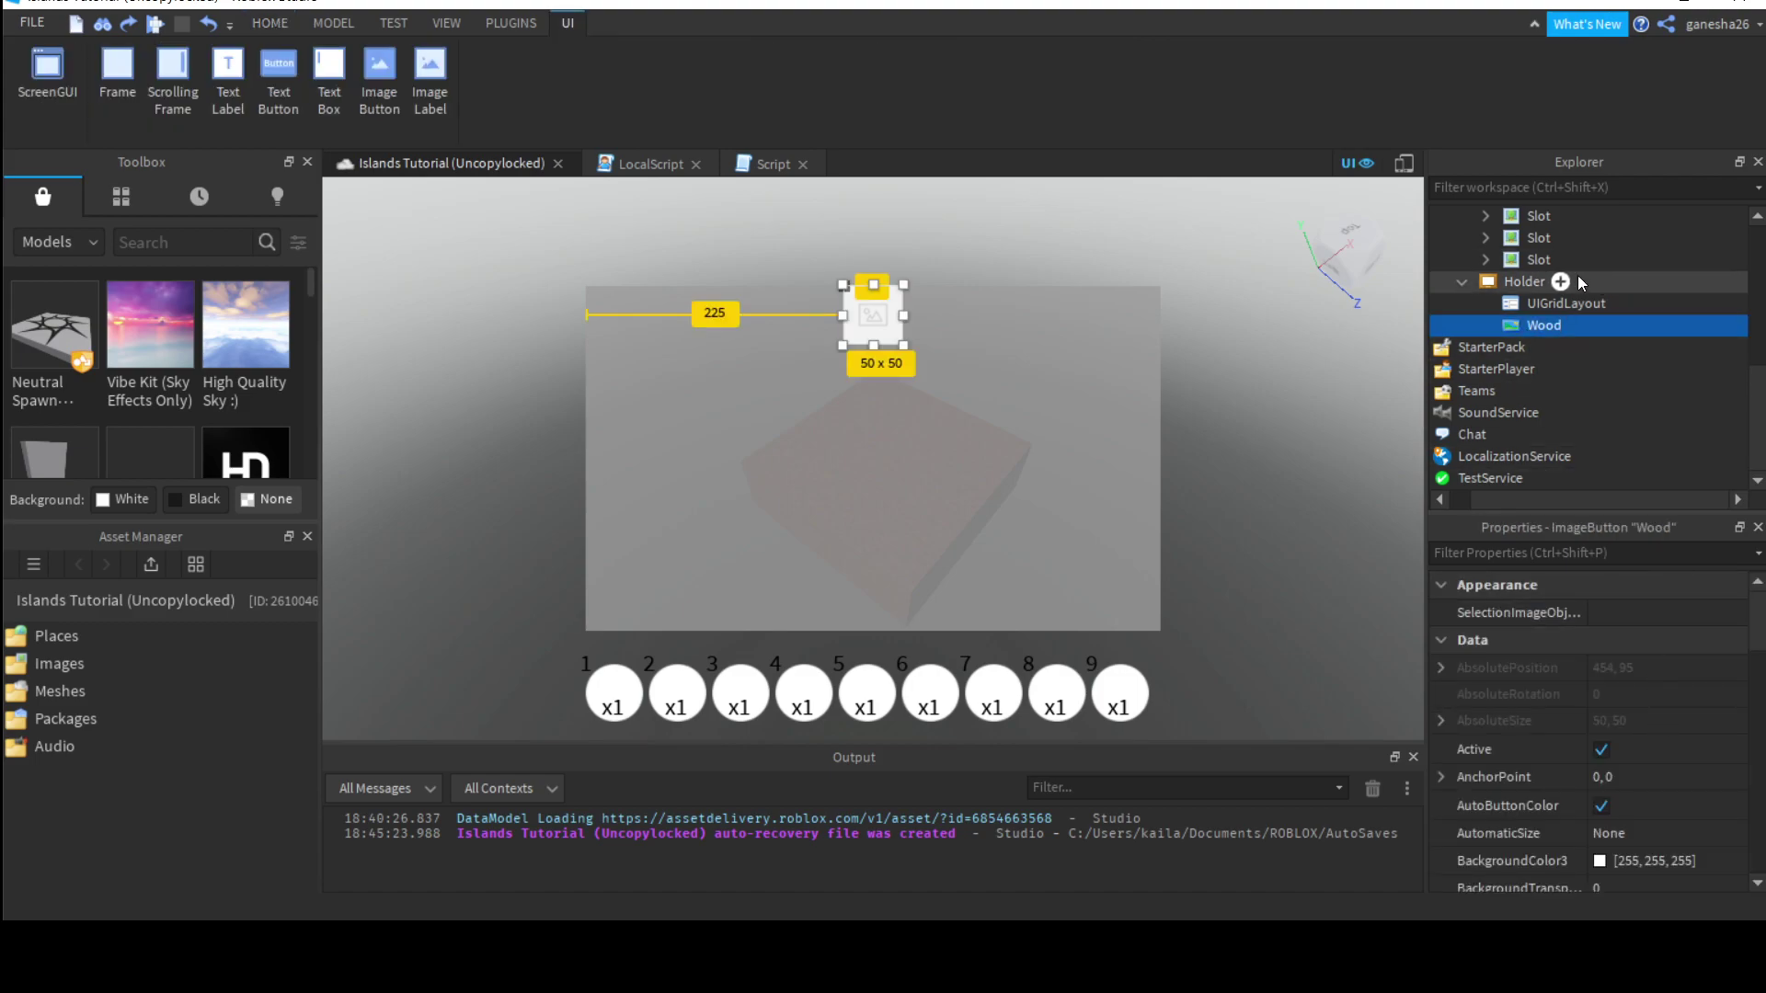
left_click(1553, 304)
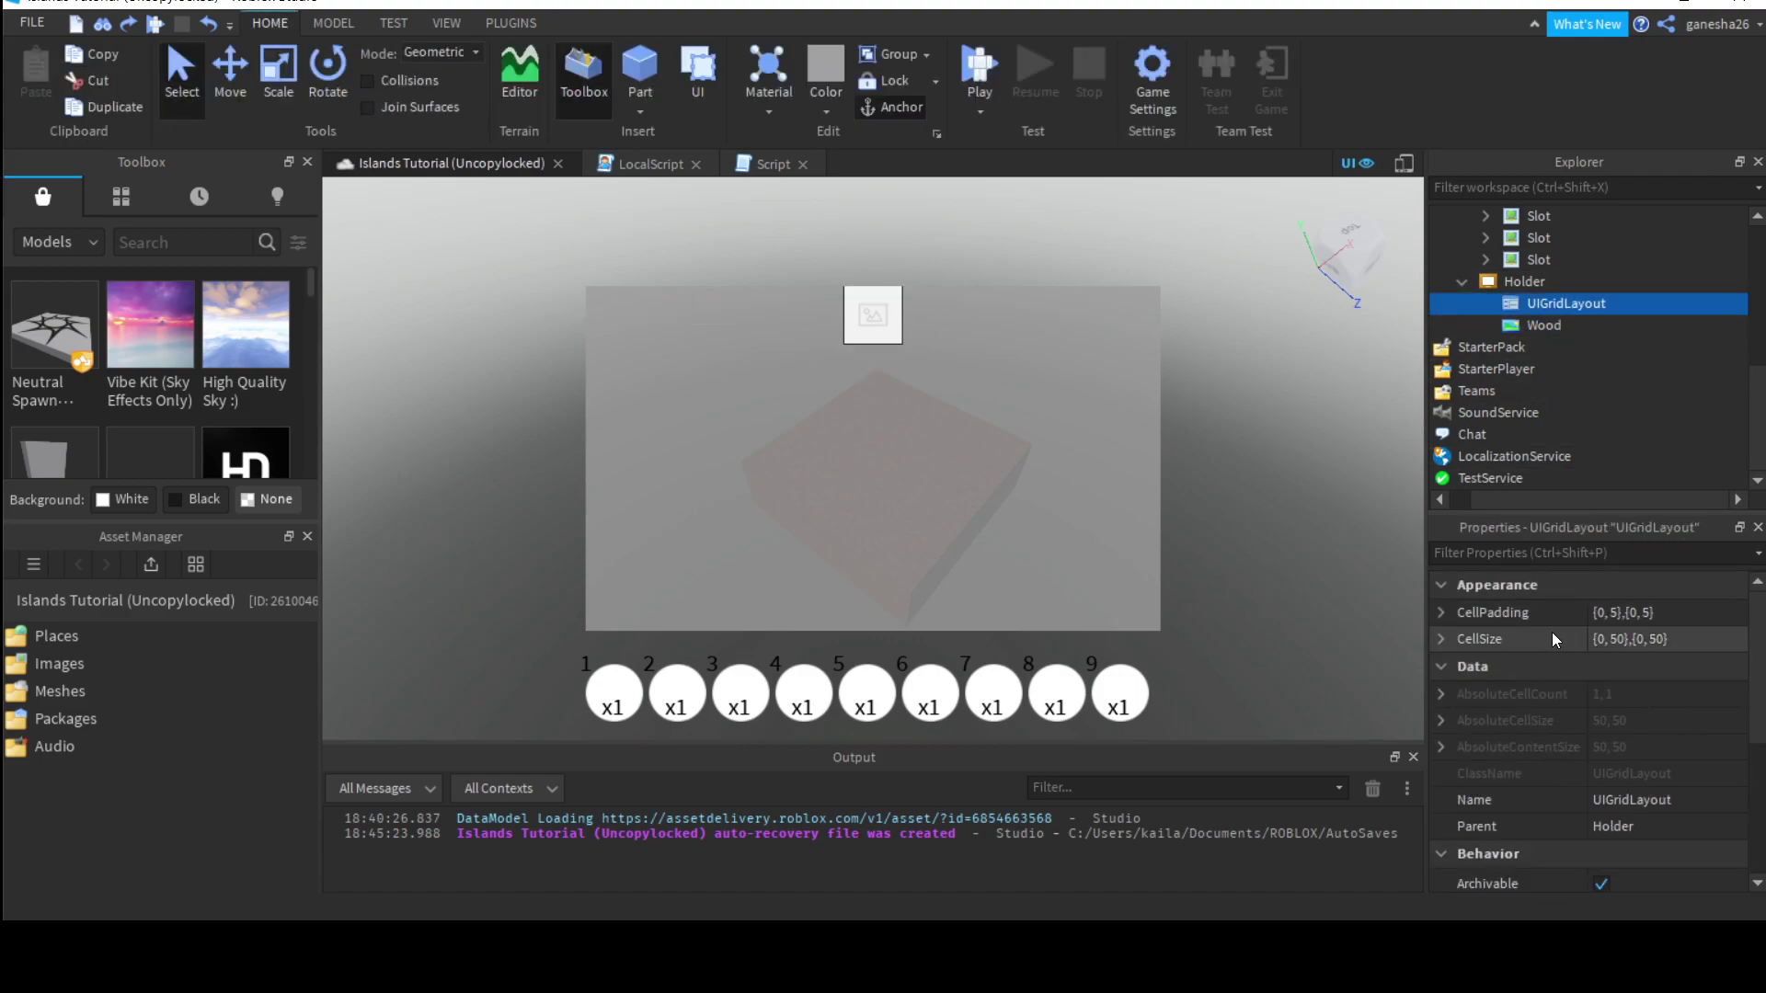
left_click(1441, 613)
left_click(1441, 613)
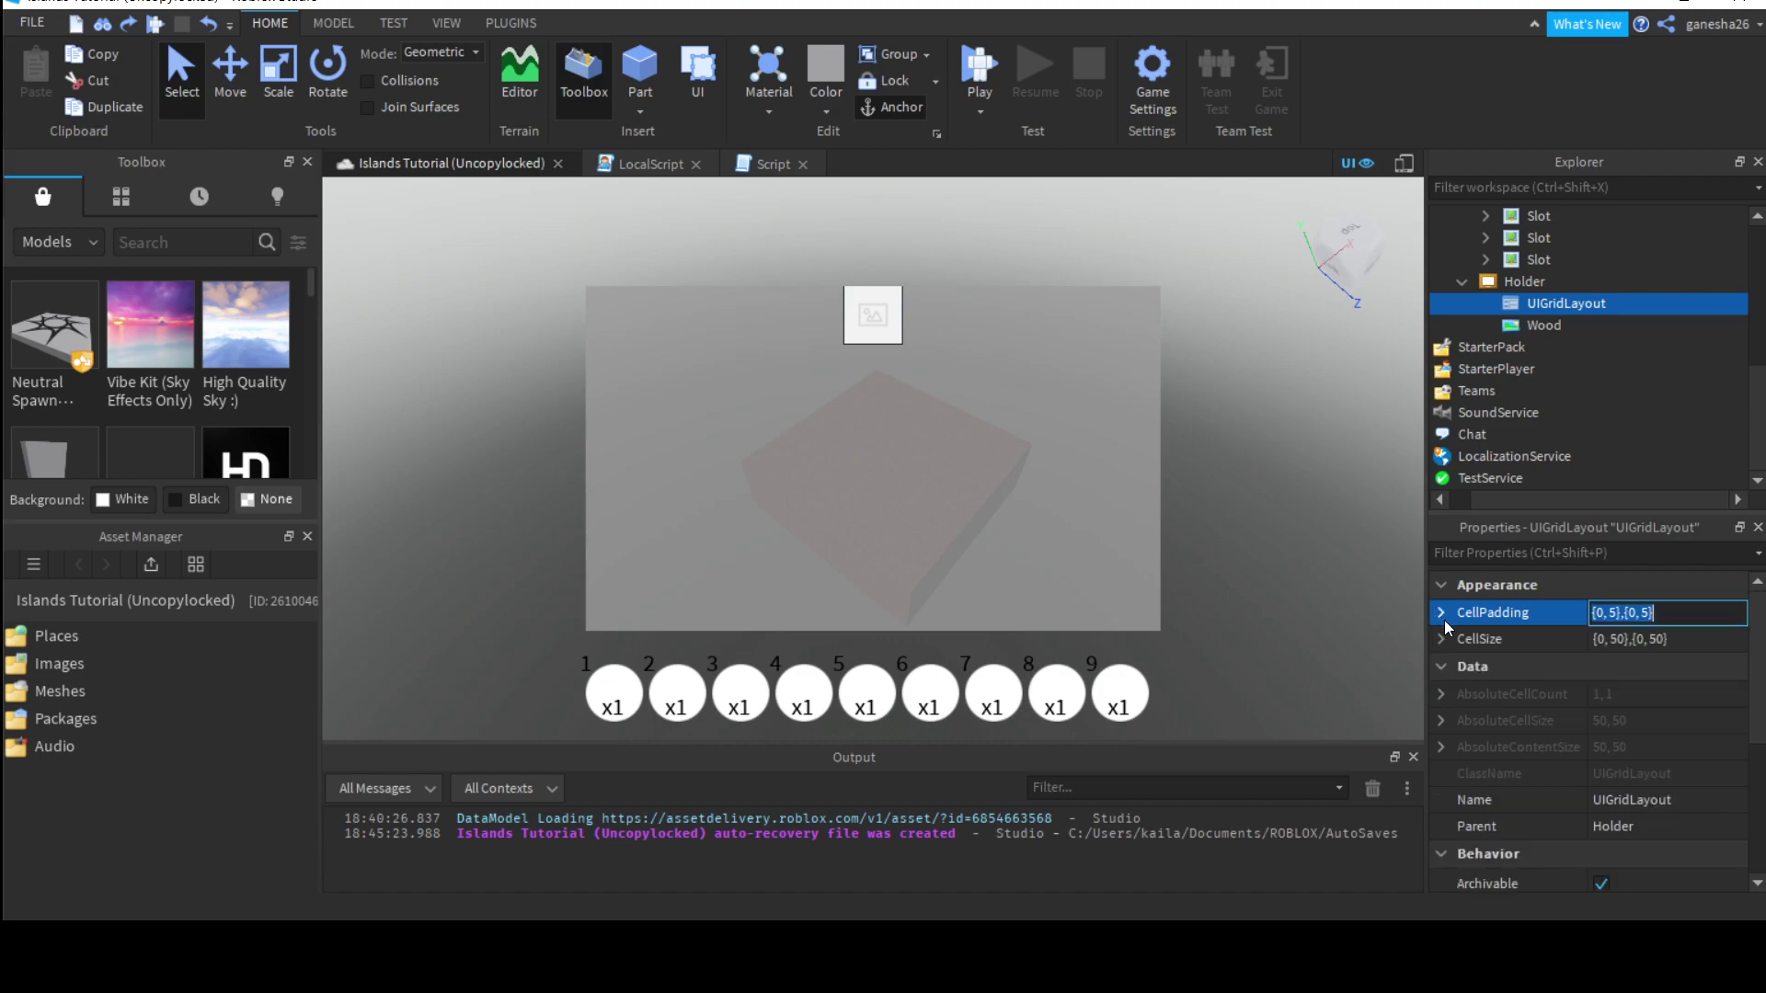
scroll(1562, 704, "down", 5)
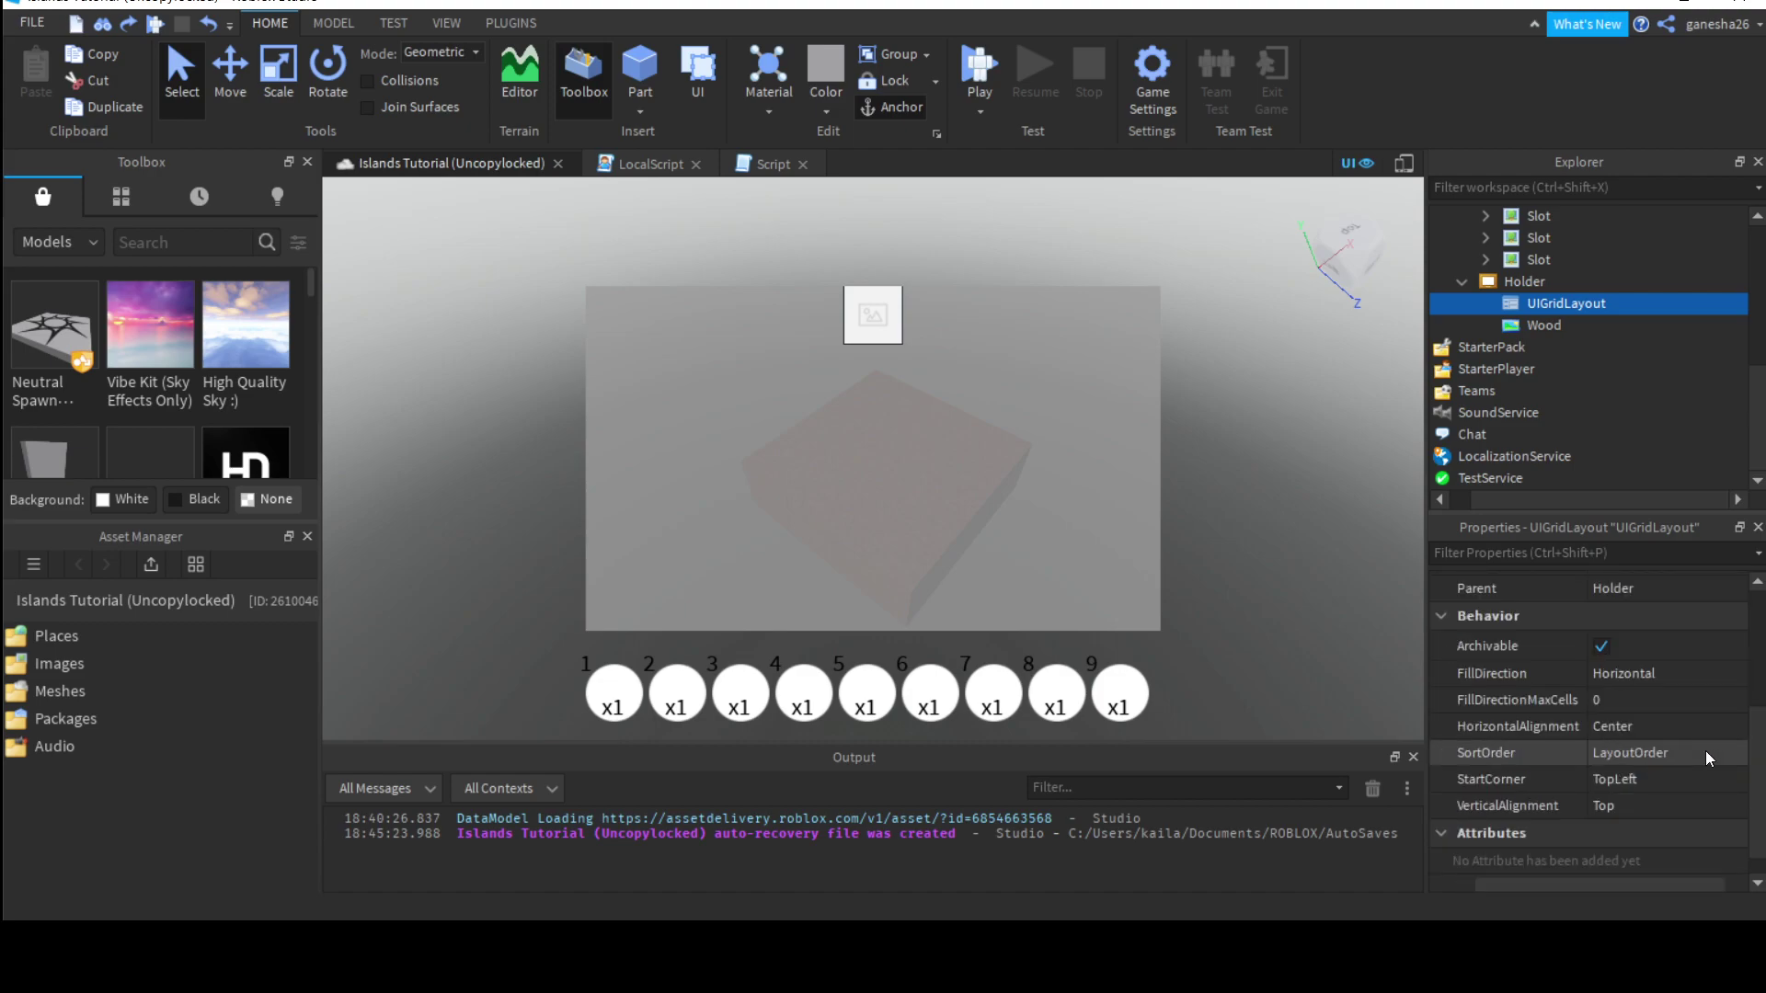
scroll(1706, 750, "down", 1)
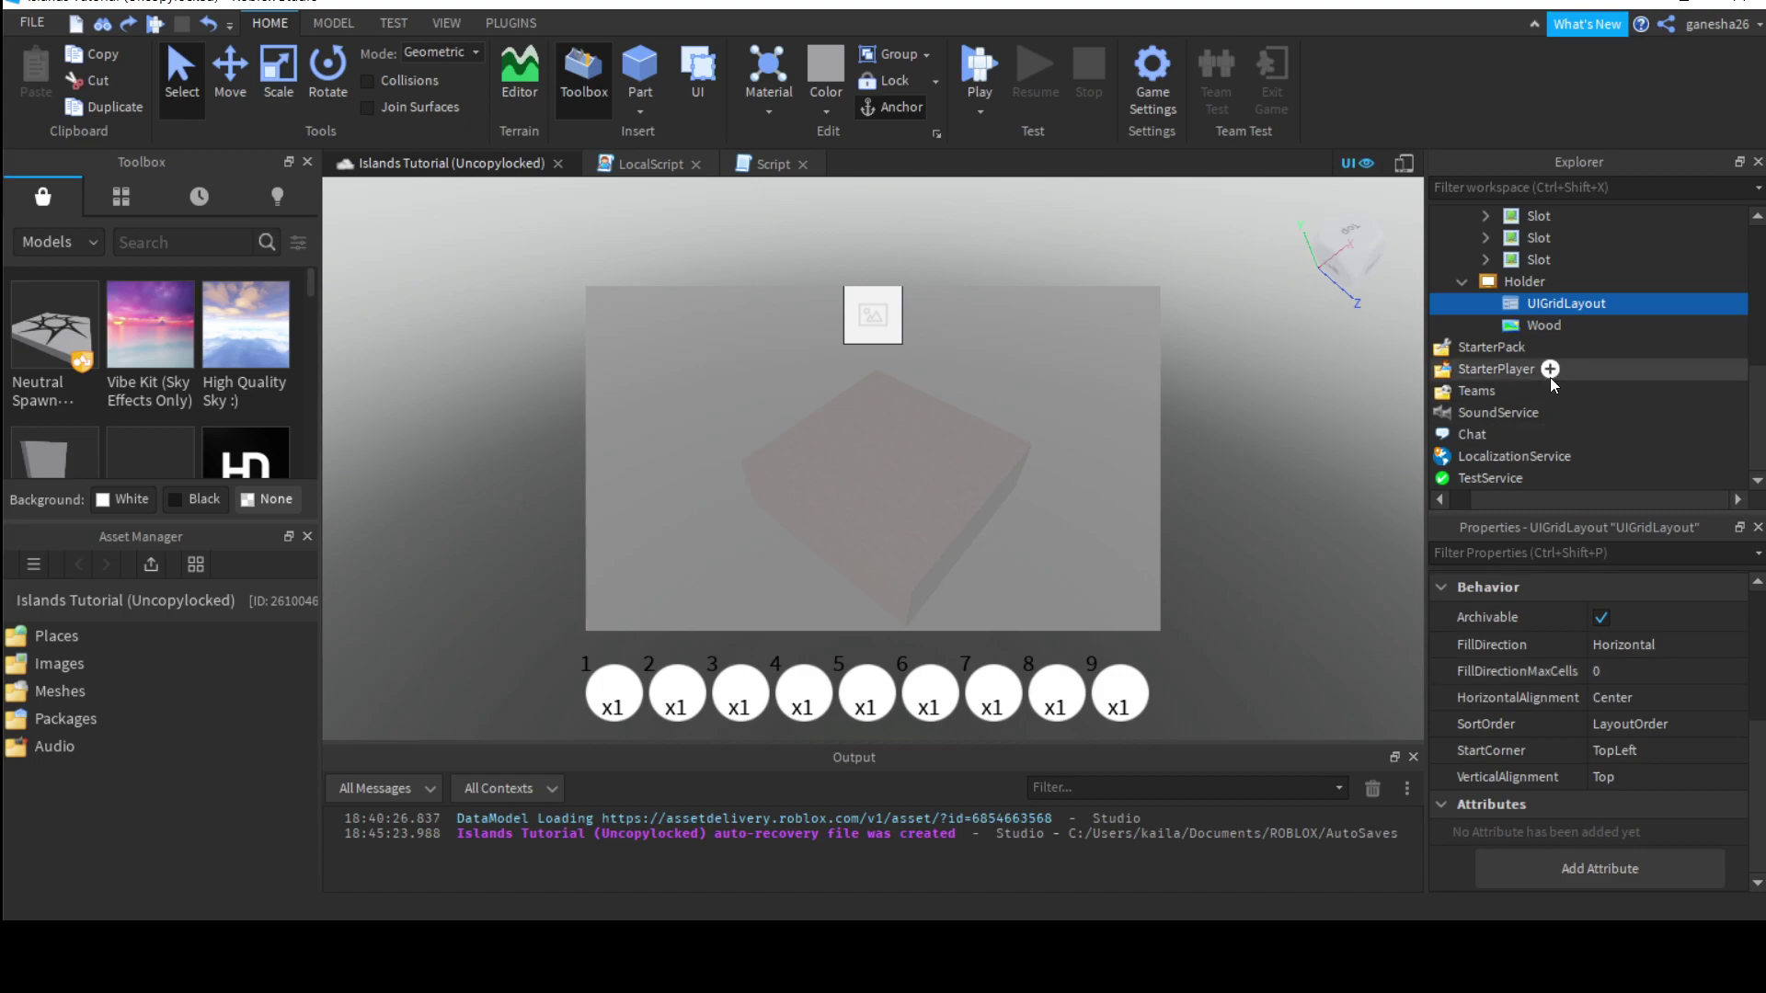
Step: Duplicate Wood, delete the last copy, then undo back to a single Wood button
left_click(1533, 331)
key("ctrl+d")
key("ctrl+d")
key("ctrl+d")
key("ctrl+d")
key("ctrl+d")
key("ctrl+d")
key("ctrl+d")
key("ctrl+d")
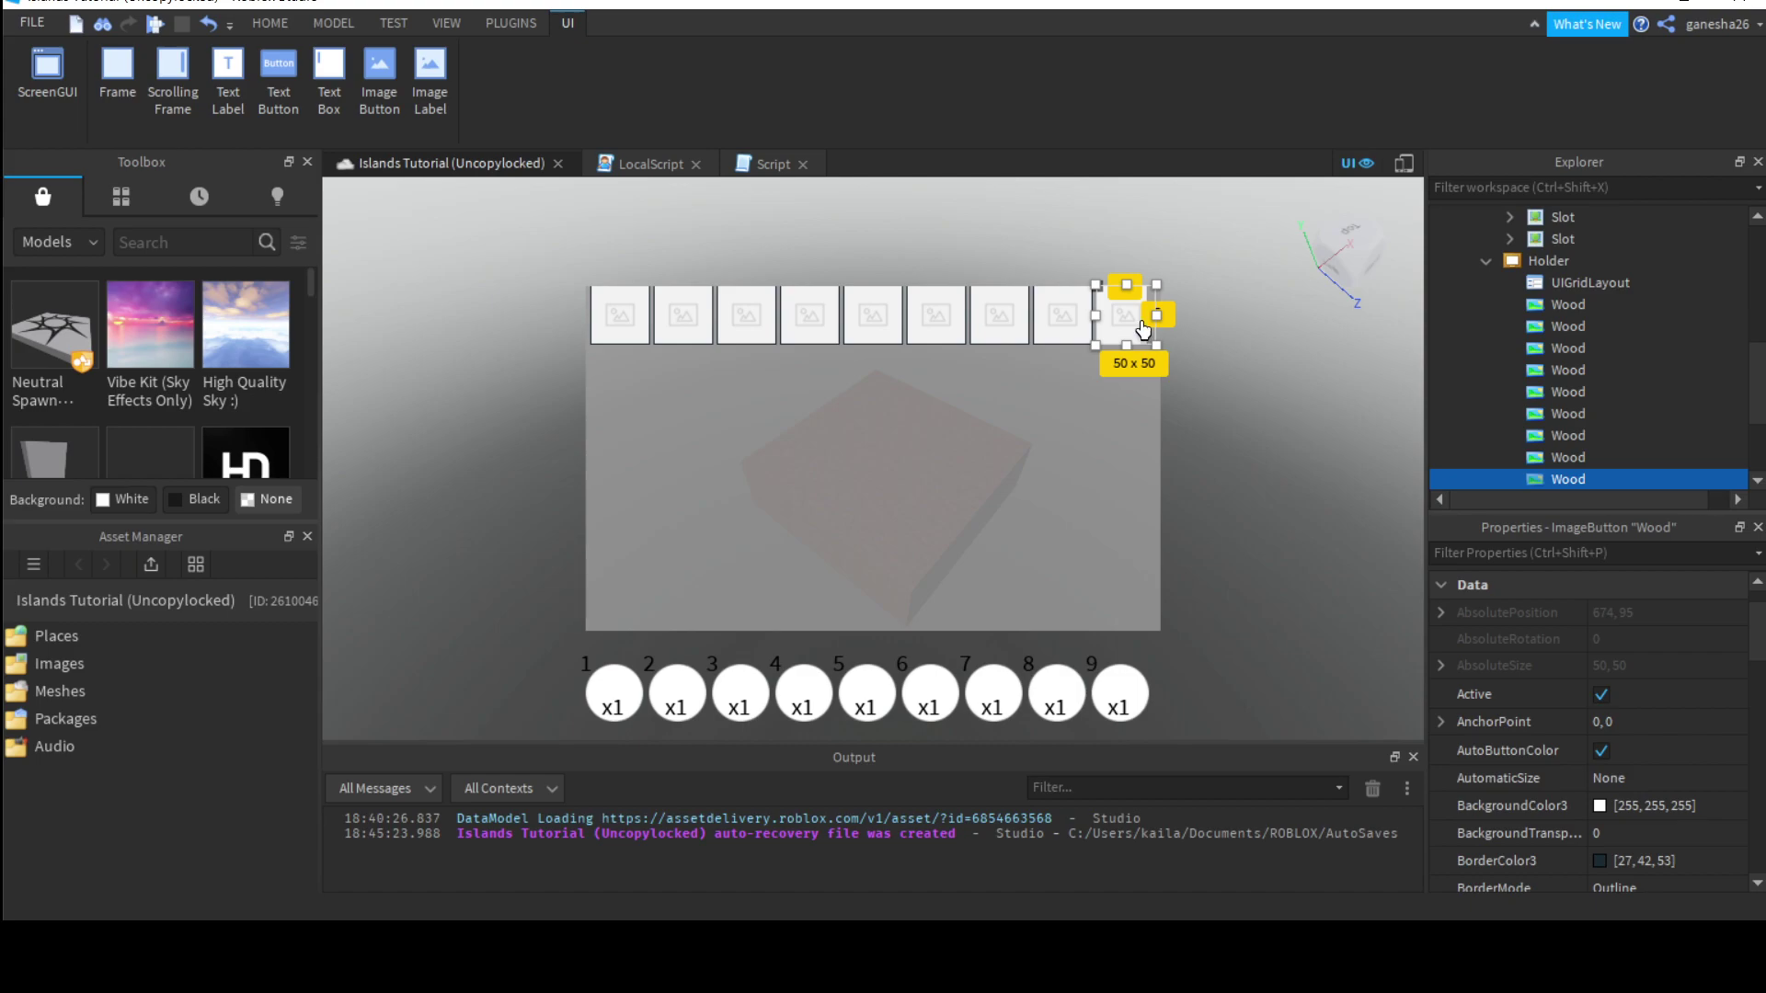
left_click(1189, 316)
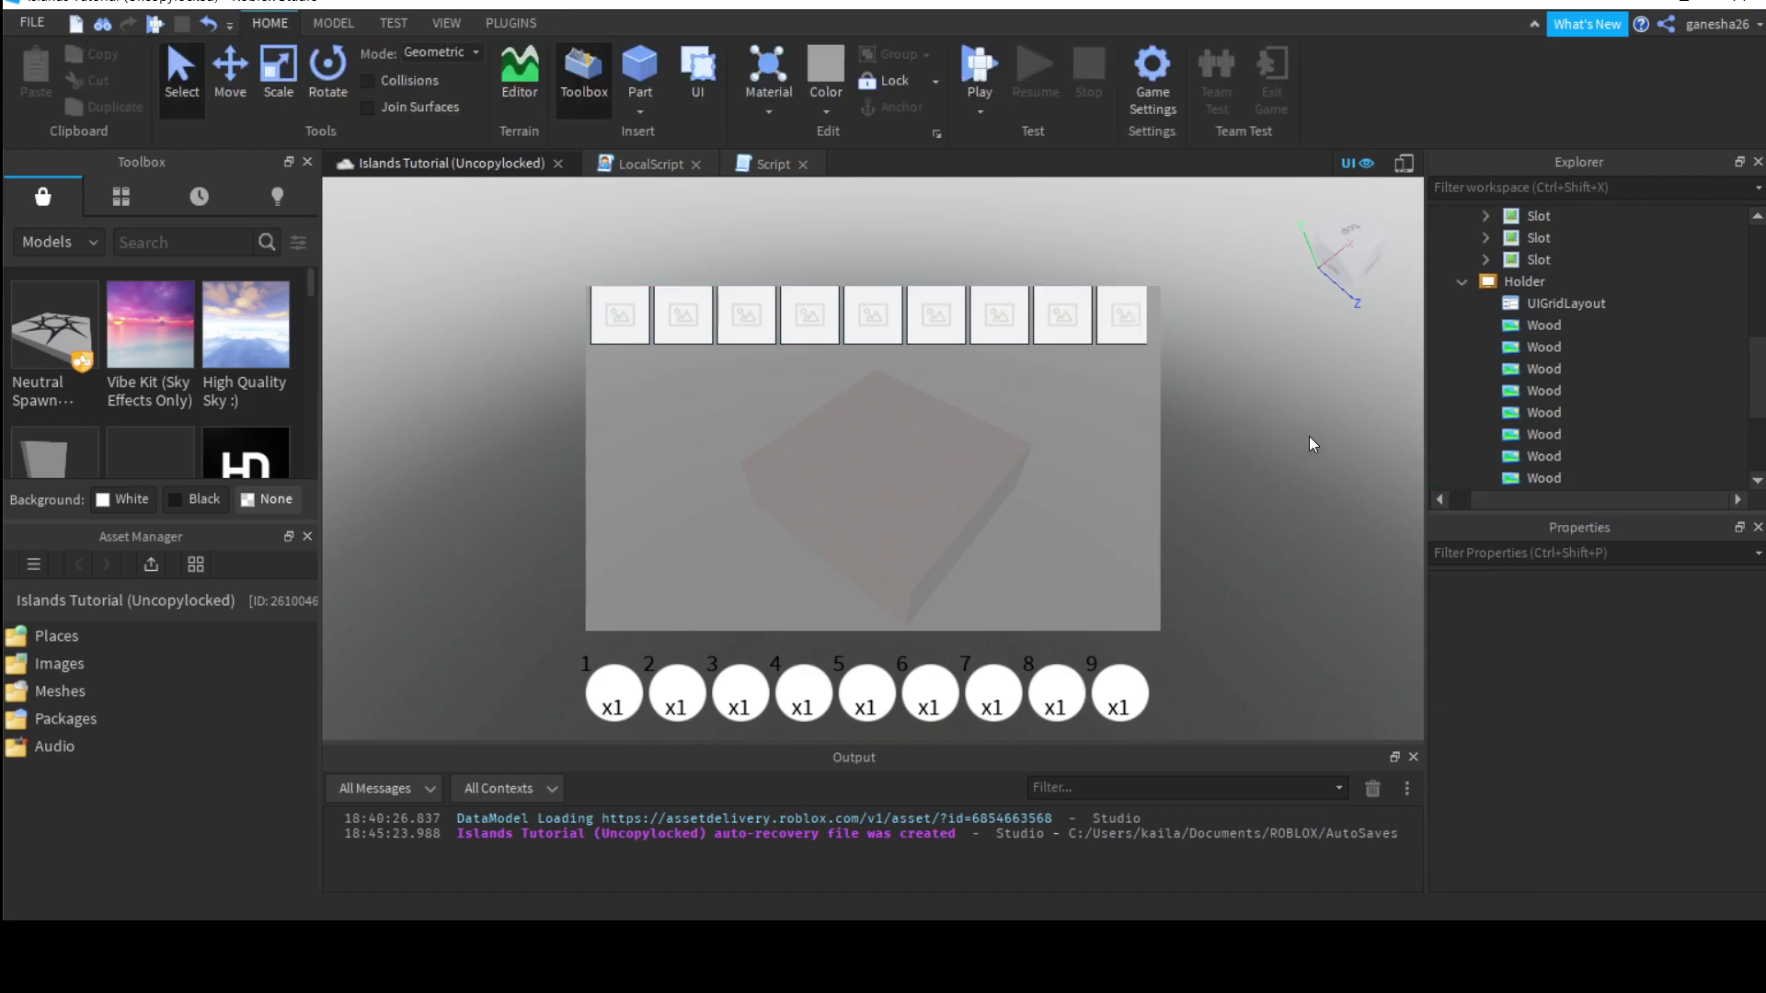
scroll(1582, 423, "down", 3)
left_click(1547, 384)
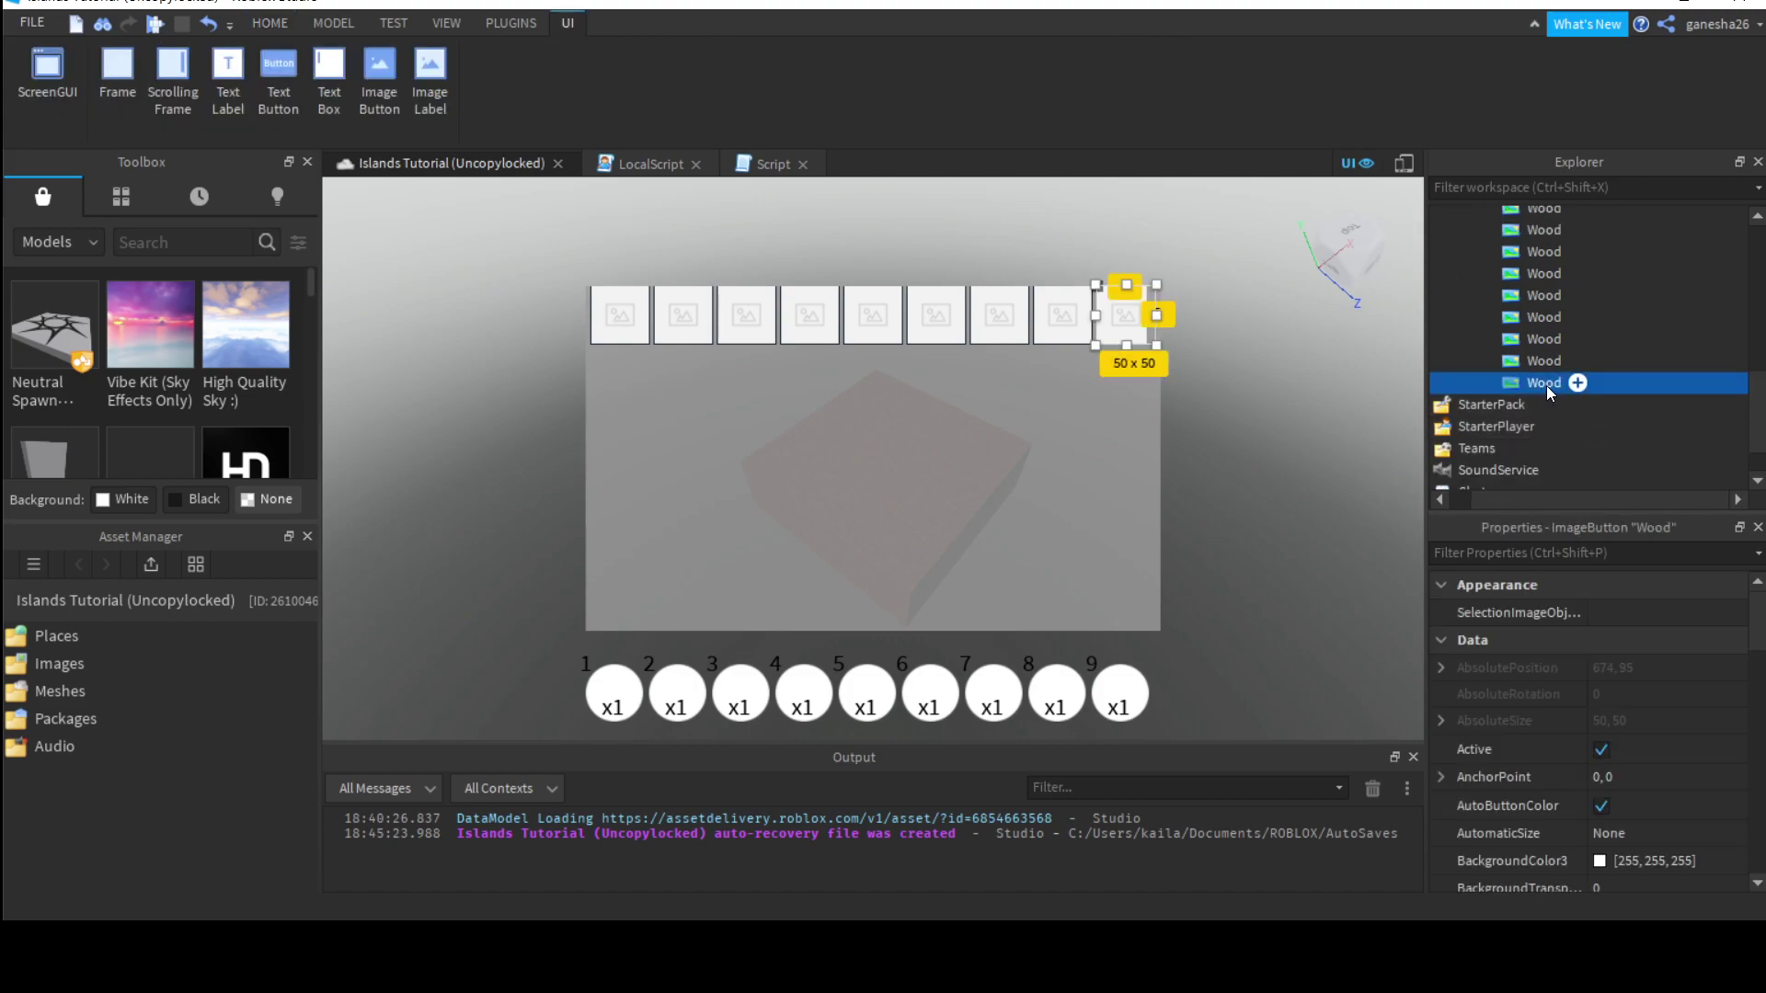
key("Delete")
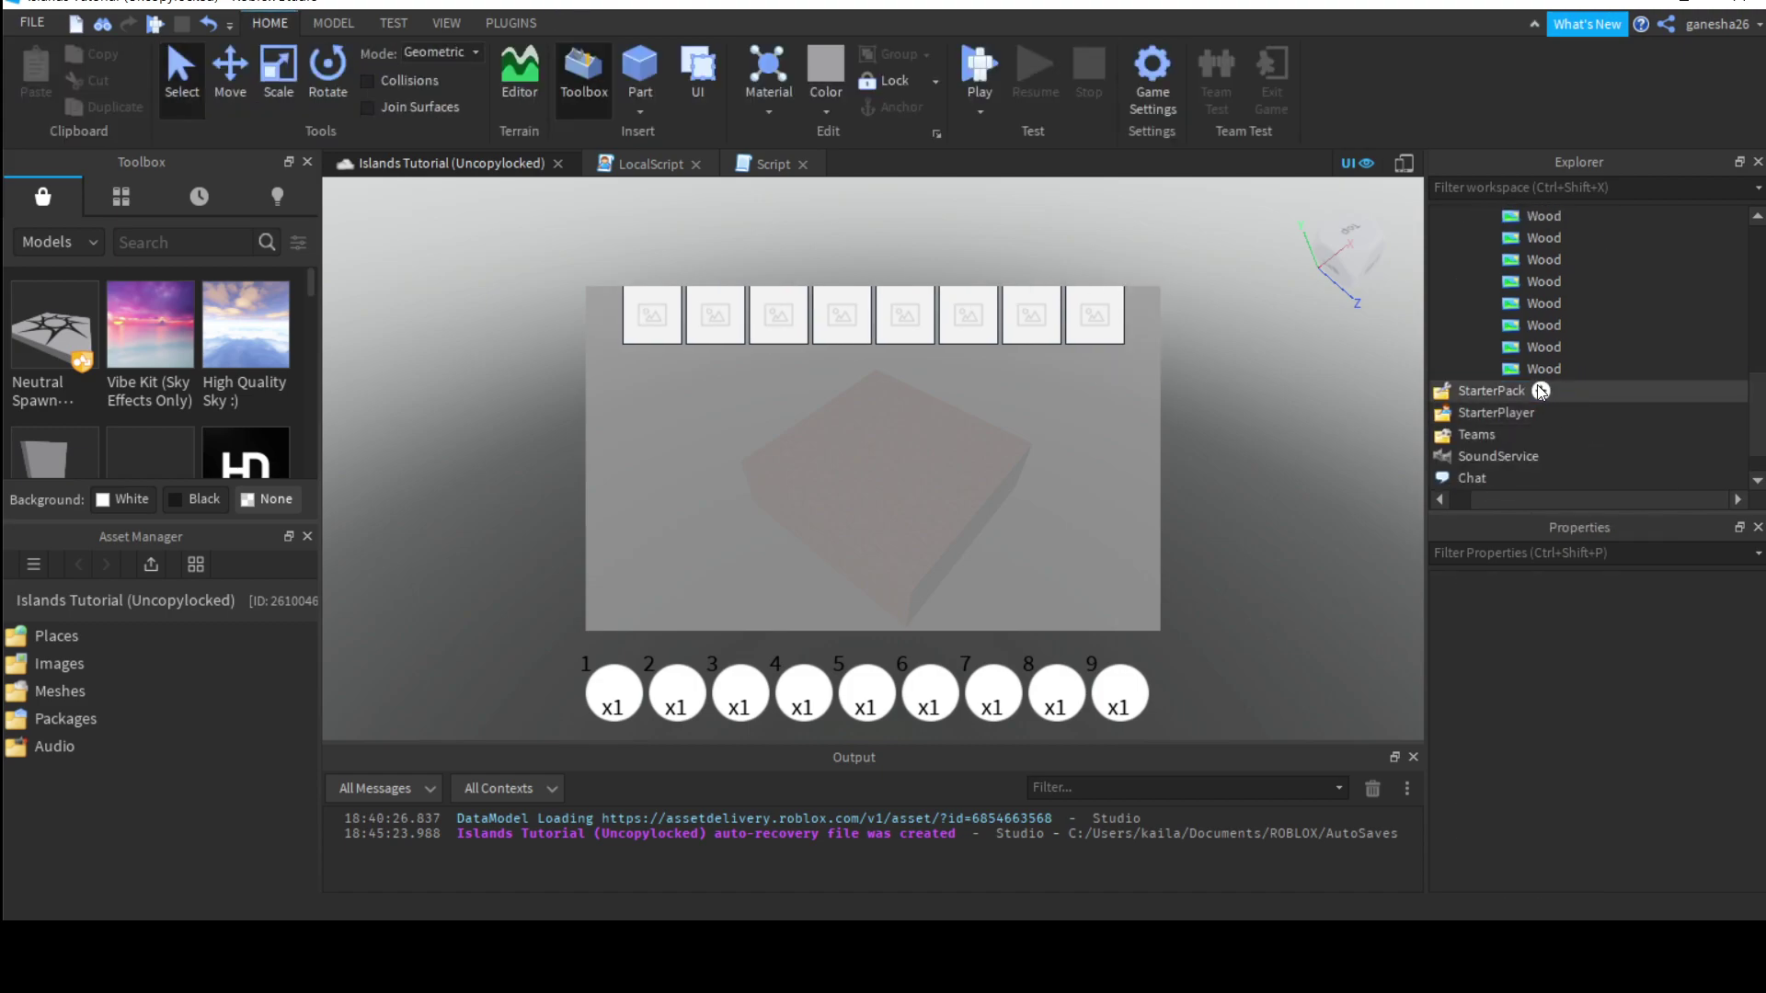
scroll(1516, 395, "up", 2)
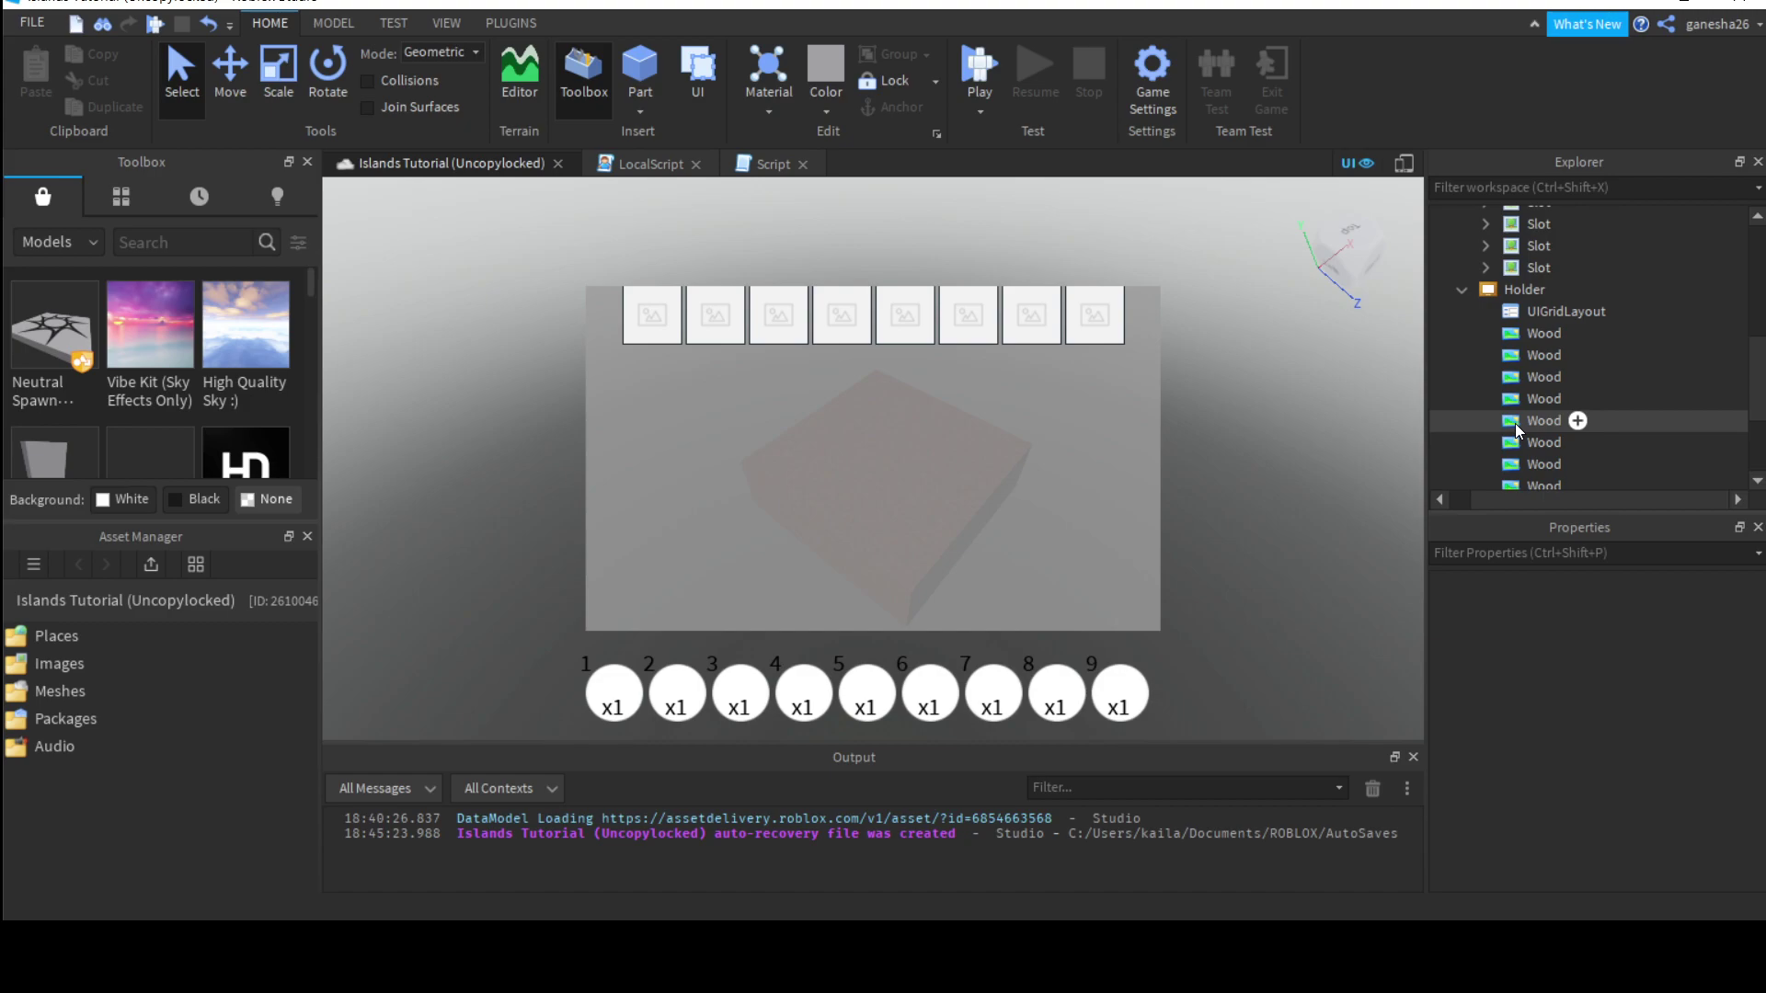
scroll(1517, 405, "down", 2)
key("ctrl+z")
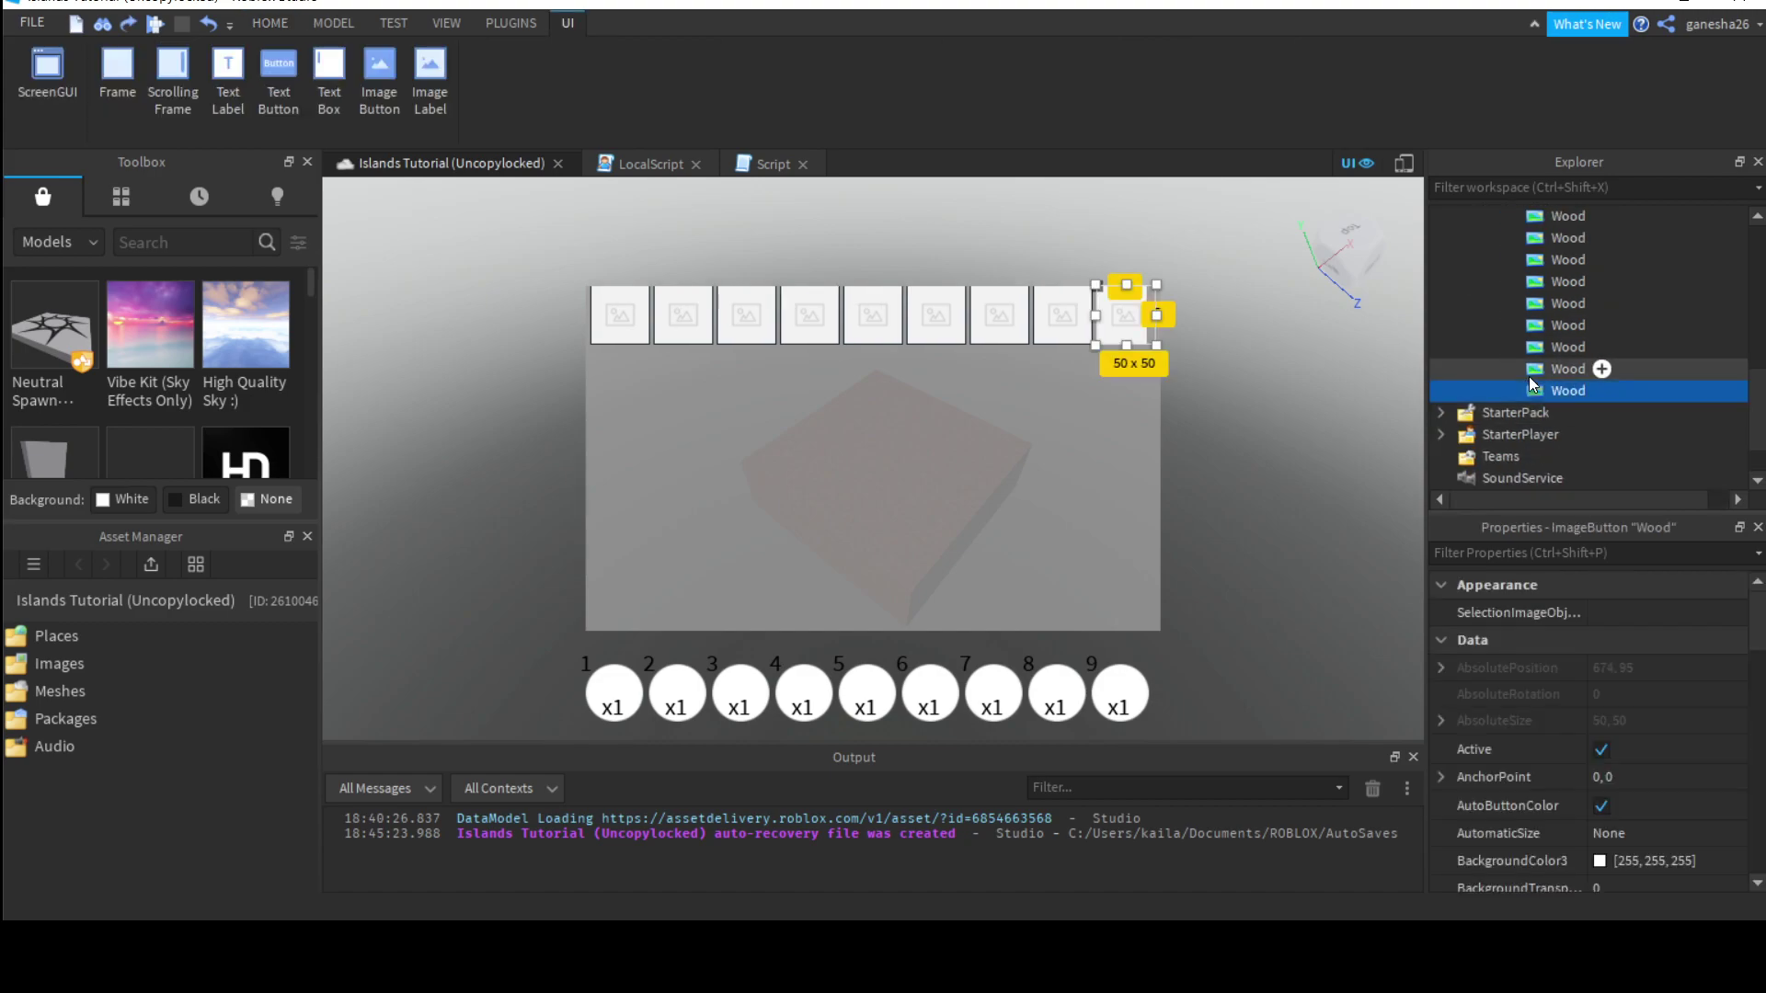
key("ctrl+z")
key("ctrl+z")
key("ctrl+z")
key("ctrl+z")
key("ctrl+z")
key("ctrl+z")
key("ctrl+z")
key("ctrl+z")
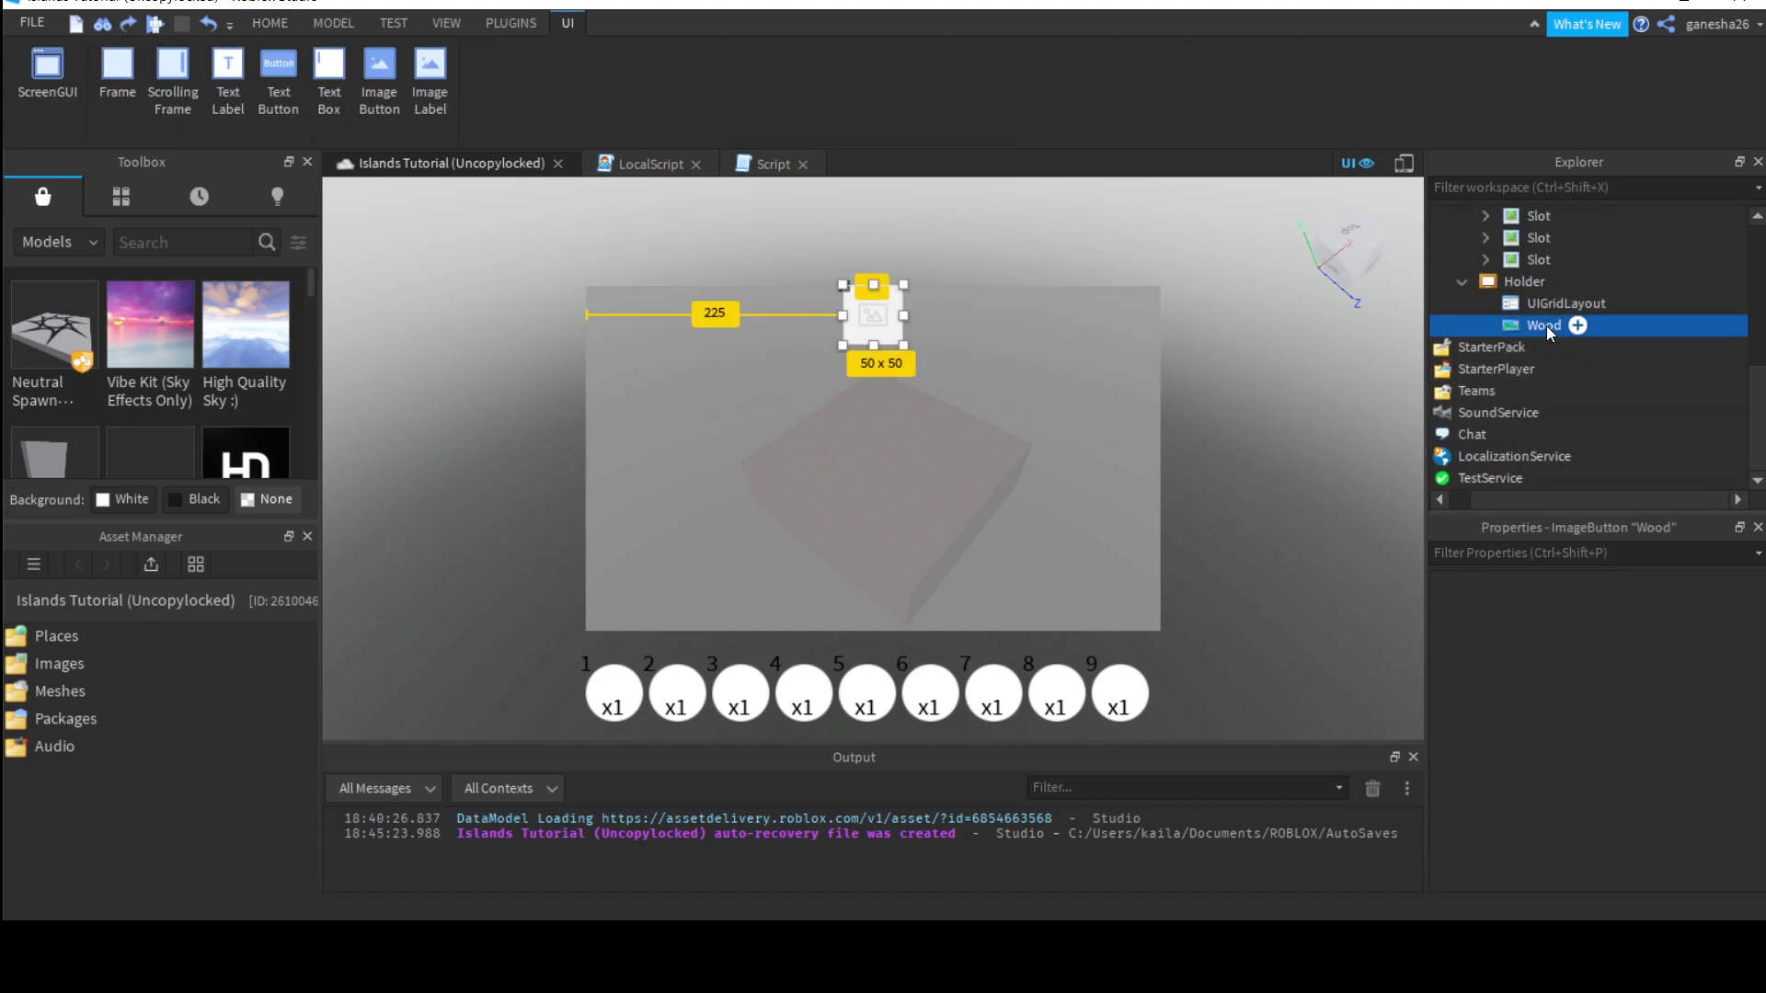
Step: Inspect the UIGridLayout settings and select the Wood button
left_click(1536, 303)
scroll(1624, 770, "down", 4)
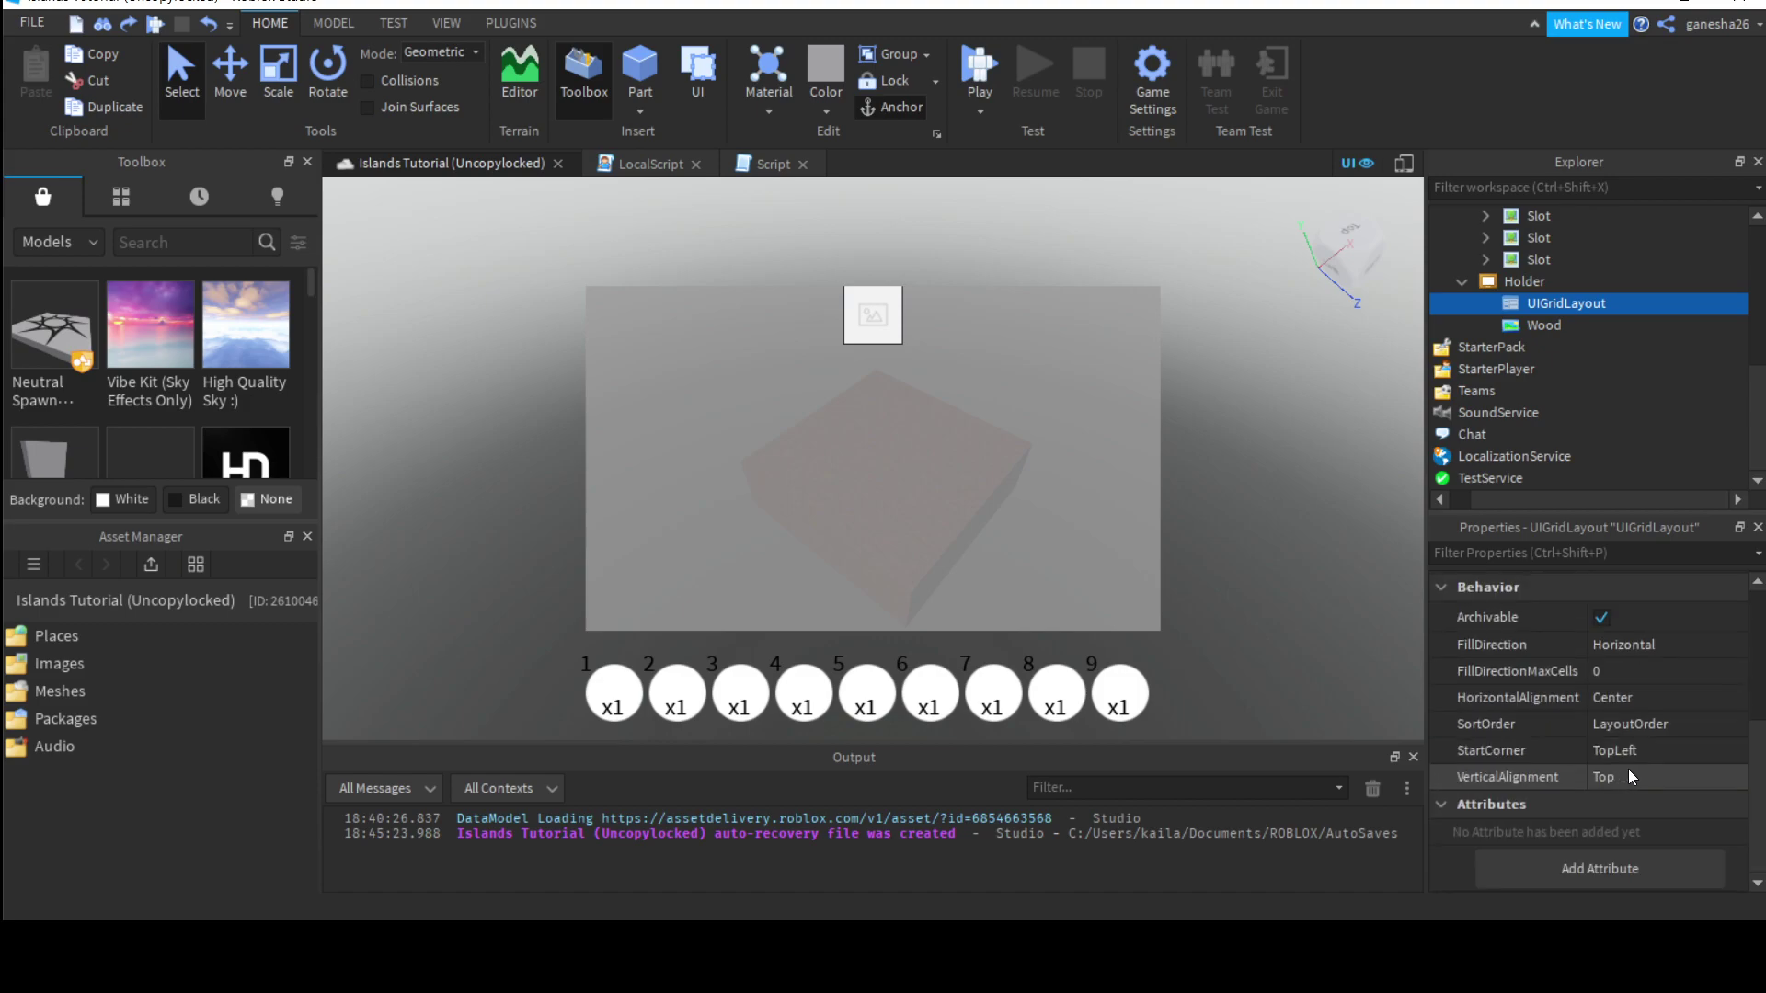
left_click(1549, 326)
left_click(1526, 305)
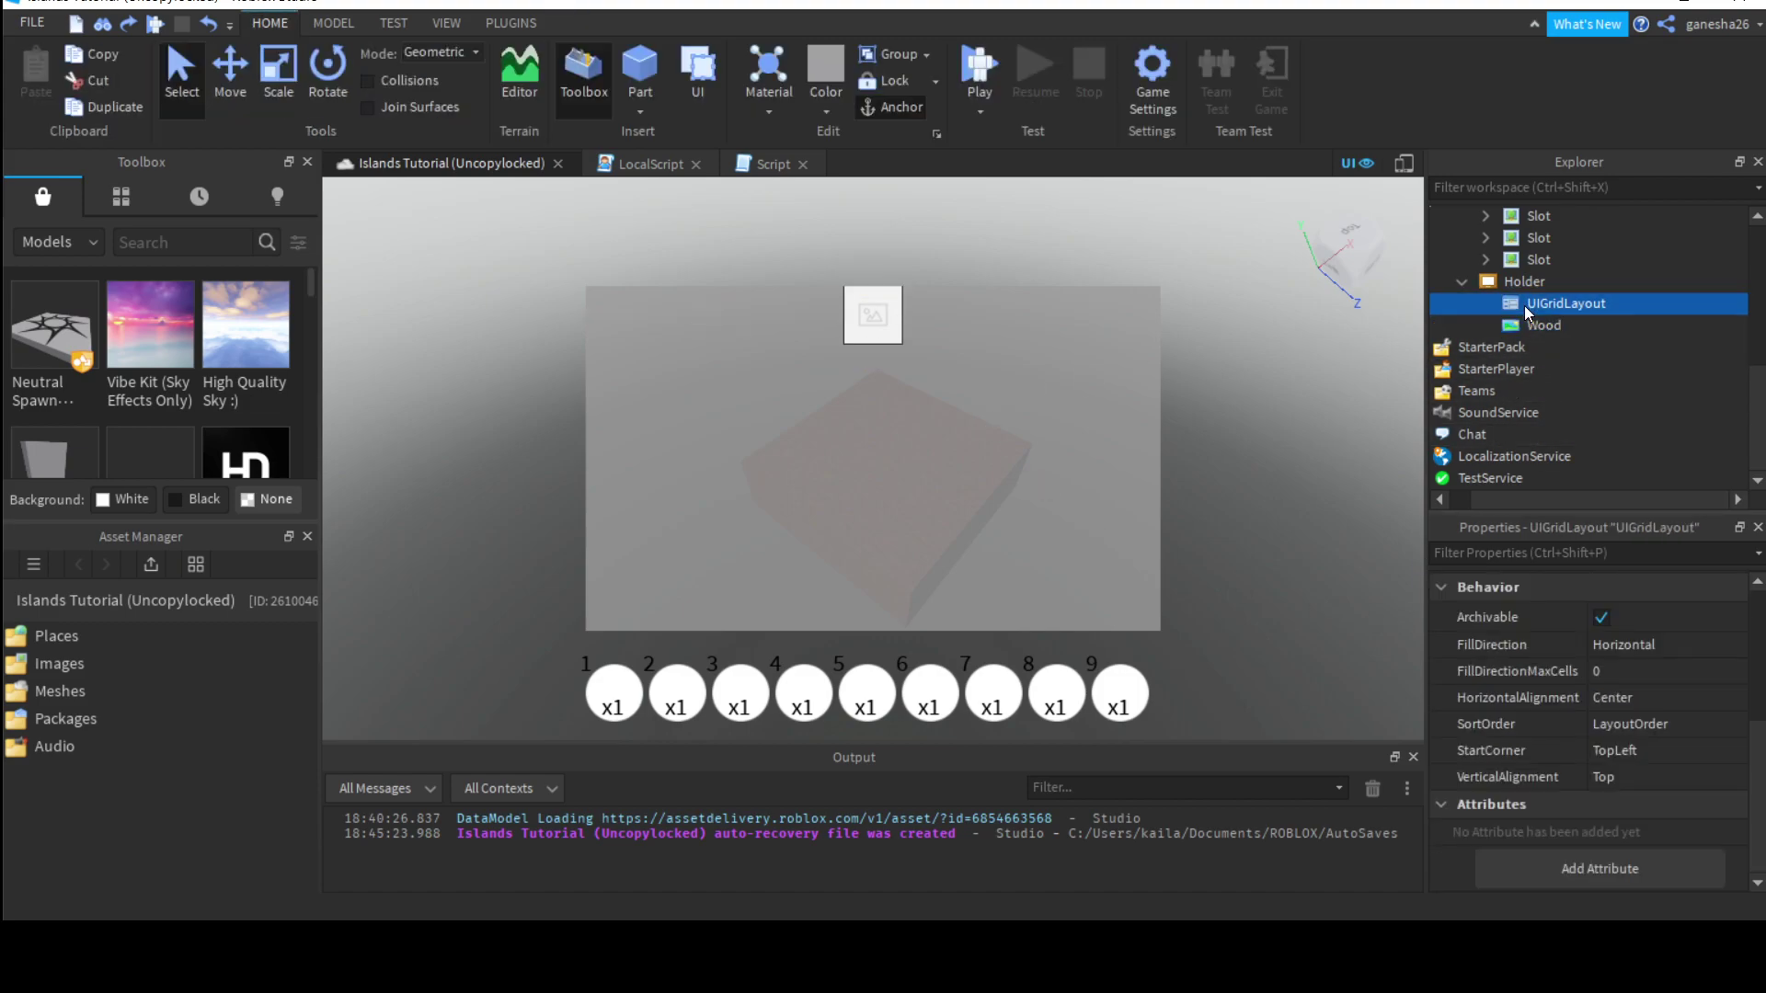
left_click(1554, 325)
Step: Fill the grid with Wood copies via Ctrl+D, adjusting the count with undo and redo
key("ctrl+d")
key("ctrl+d")
key("ctrl+d")
key("ctrl+d")
key("ctrl+d")
key("ctrl+d")
key("ctrl+d")
key("ctrl+d")
key("ctrl+d")
key("ctrl+d")
key("ctrl+d")
key("ctrl+d")
key("ctrl+d")
key("ctrl+d")
key("ctrl+d")
key("ctrl+d")
key("ctrl+d")
key("ctrl+d")
key("ctrl+d")
key("ctrl+d")
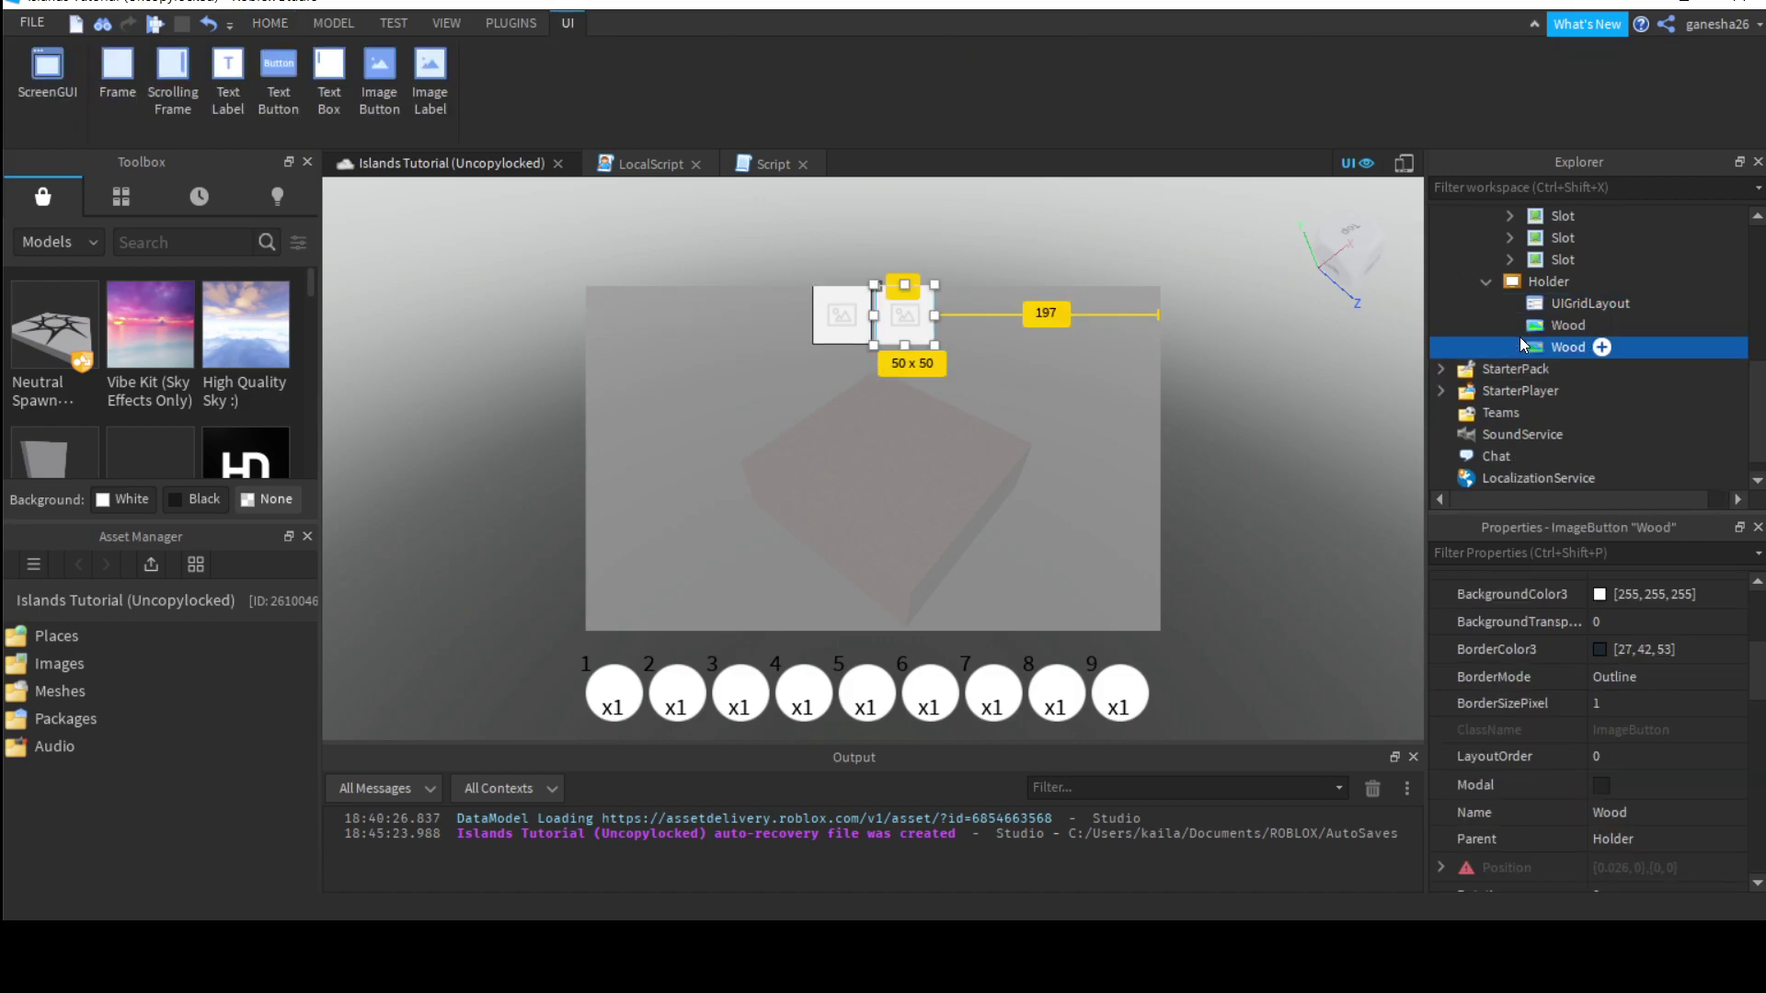
key("ctrl+d")
key("ctrl+d")
key("ctrl+d")
key("ctrl+d")
key("ctrl+d")
key("ctrl+d")
key("ctrl+d")
key("ctrl+d")
key("ctrl+d")
key("ctrl+d")
key("ctrl+d")
key("ctrl+d")
key("ctrl+d")
key("ctrl+d")
key("ctrl+d")
key("ctrl+d")
key("ctrl+d")
key("ctrl+d")
key("ctrl+d")
key("ctrl+d")
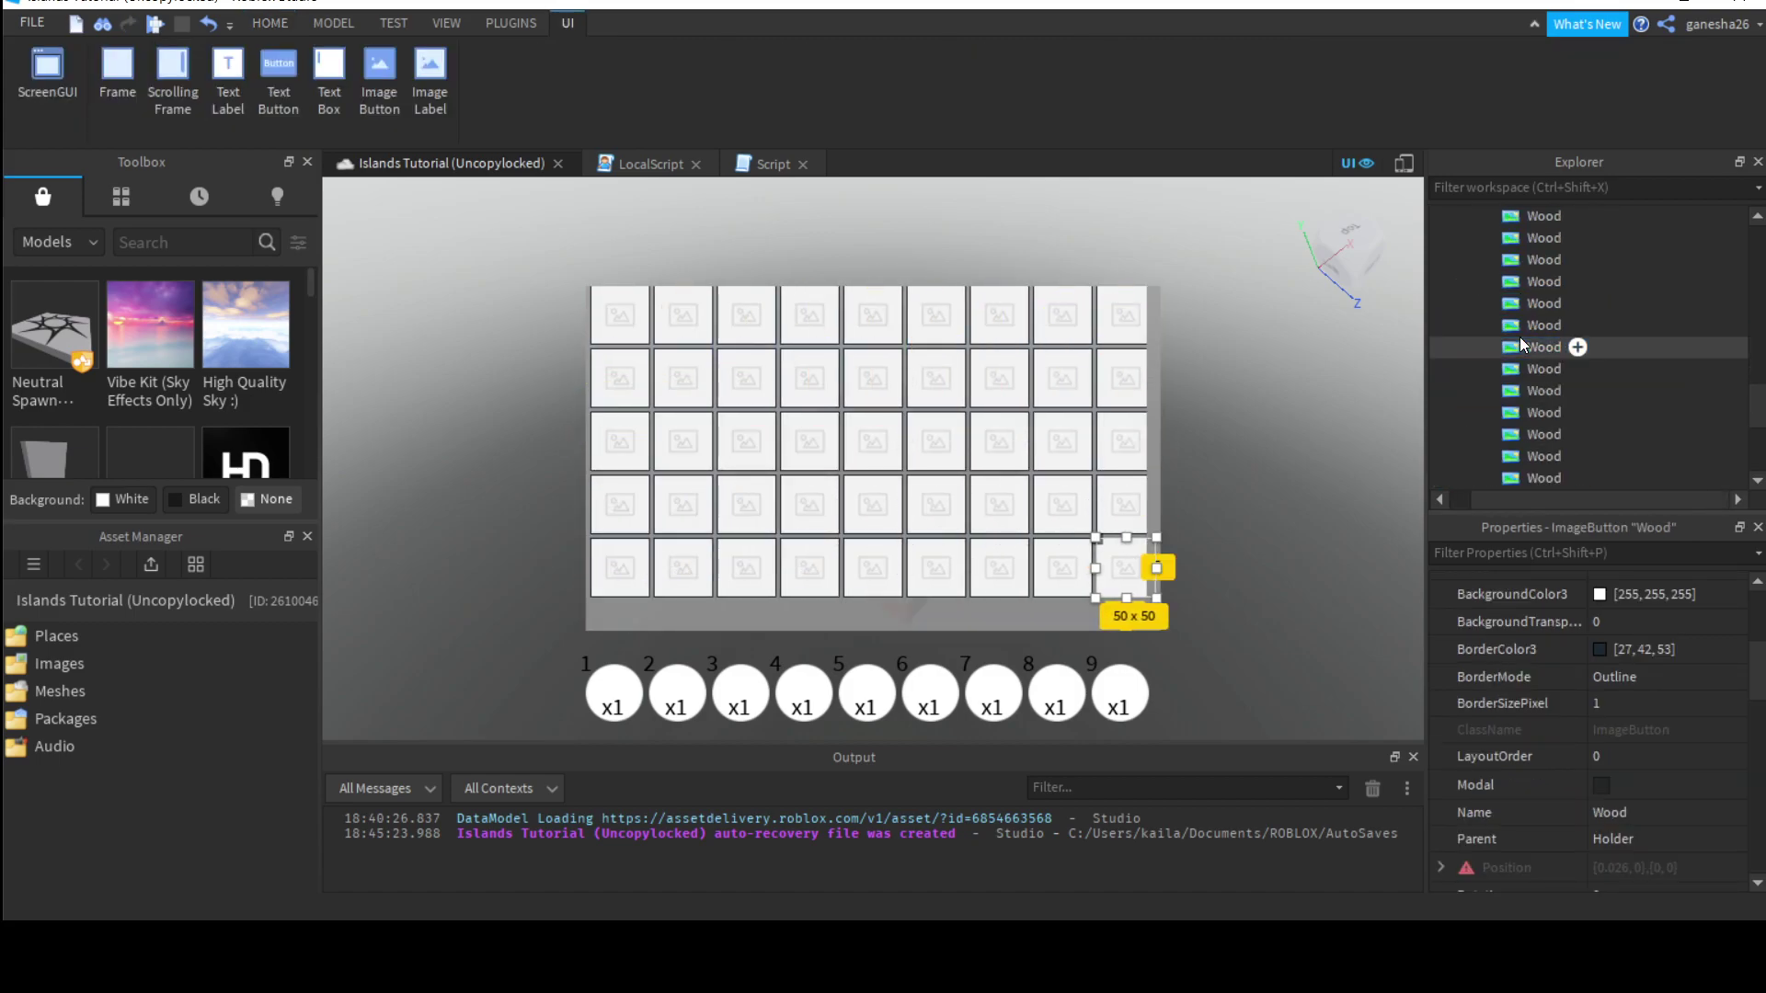
key("ctrl+z")
key("ctrl+z")
key("ctrl+z")
key("ctrl+z")
key("ctrl+z")
key("ctrl+z")
key("ctrl+z")
key("ctrl+z")
key("ctrl+z")
key("ctrl+z")
key("ctrl+z")
key("ctrl+z")
key("ctrl+z")
key("ctrl+z")
key("ctrl+z")
key("ctrl+z")
key("ctrl+z")
key("ctrl+z")
key("ctrl+z")
key("ctrl+z")
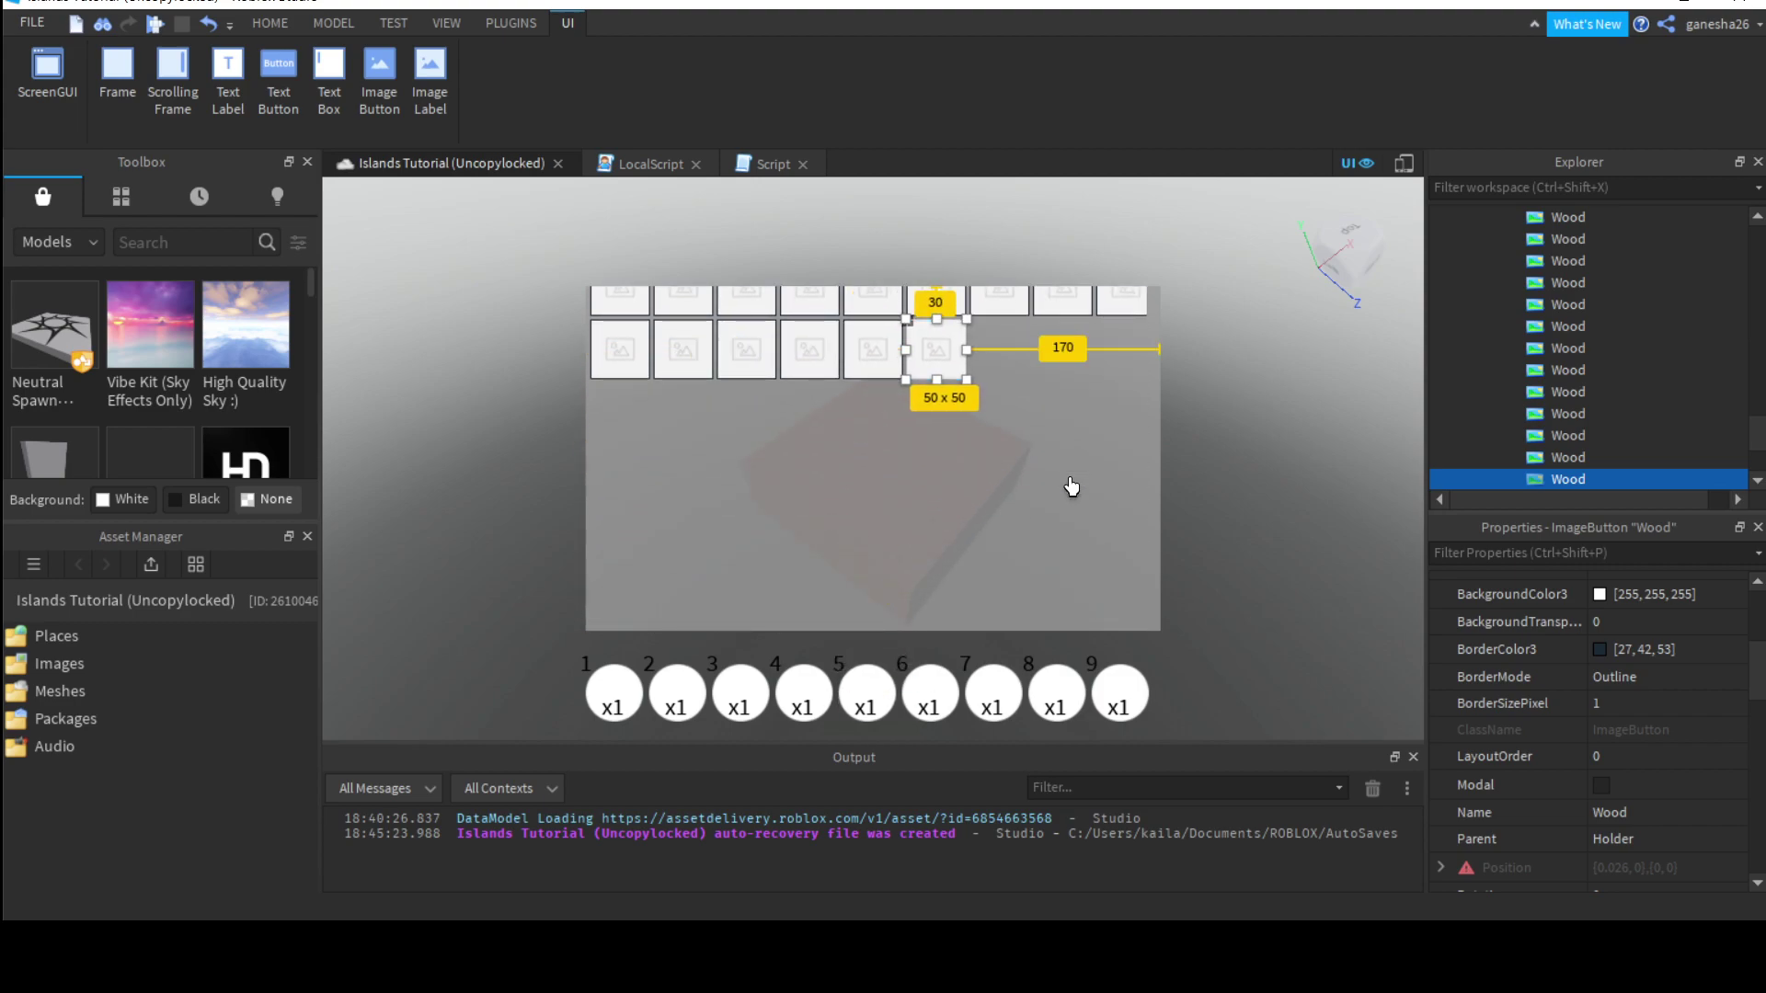
key("ctrl+d")
key("ctrl+d")
key("ctrl+d")
key("ctrl+d")
key("ctrl+d")
key("ctrl+d")
key("ctrl+d")
key("ctrl+d")
key("ctrl+d")
key("ctrl+d")
key("ctrl+d")
key("ctrl+d")
key("ctrl+d")
key("ctrl+d")
key("ctrl+d")
key("ctrl+d")
key("ctrl+d")
key("ctrl+d")
key("ctrl+d")
key("ctrl+d")
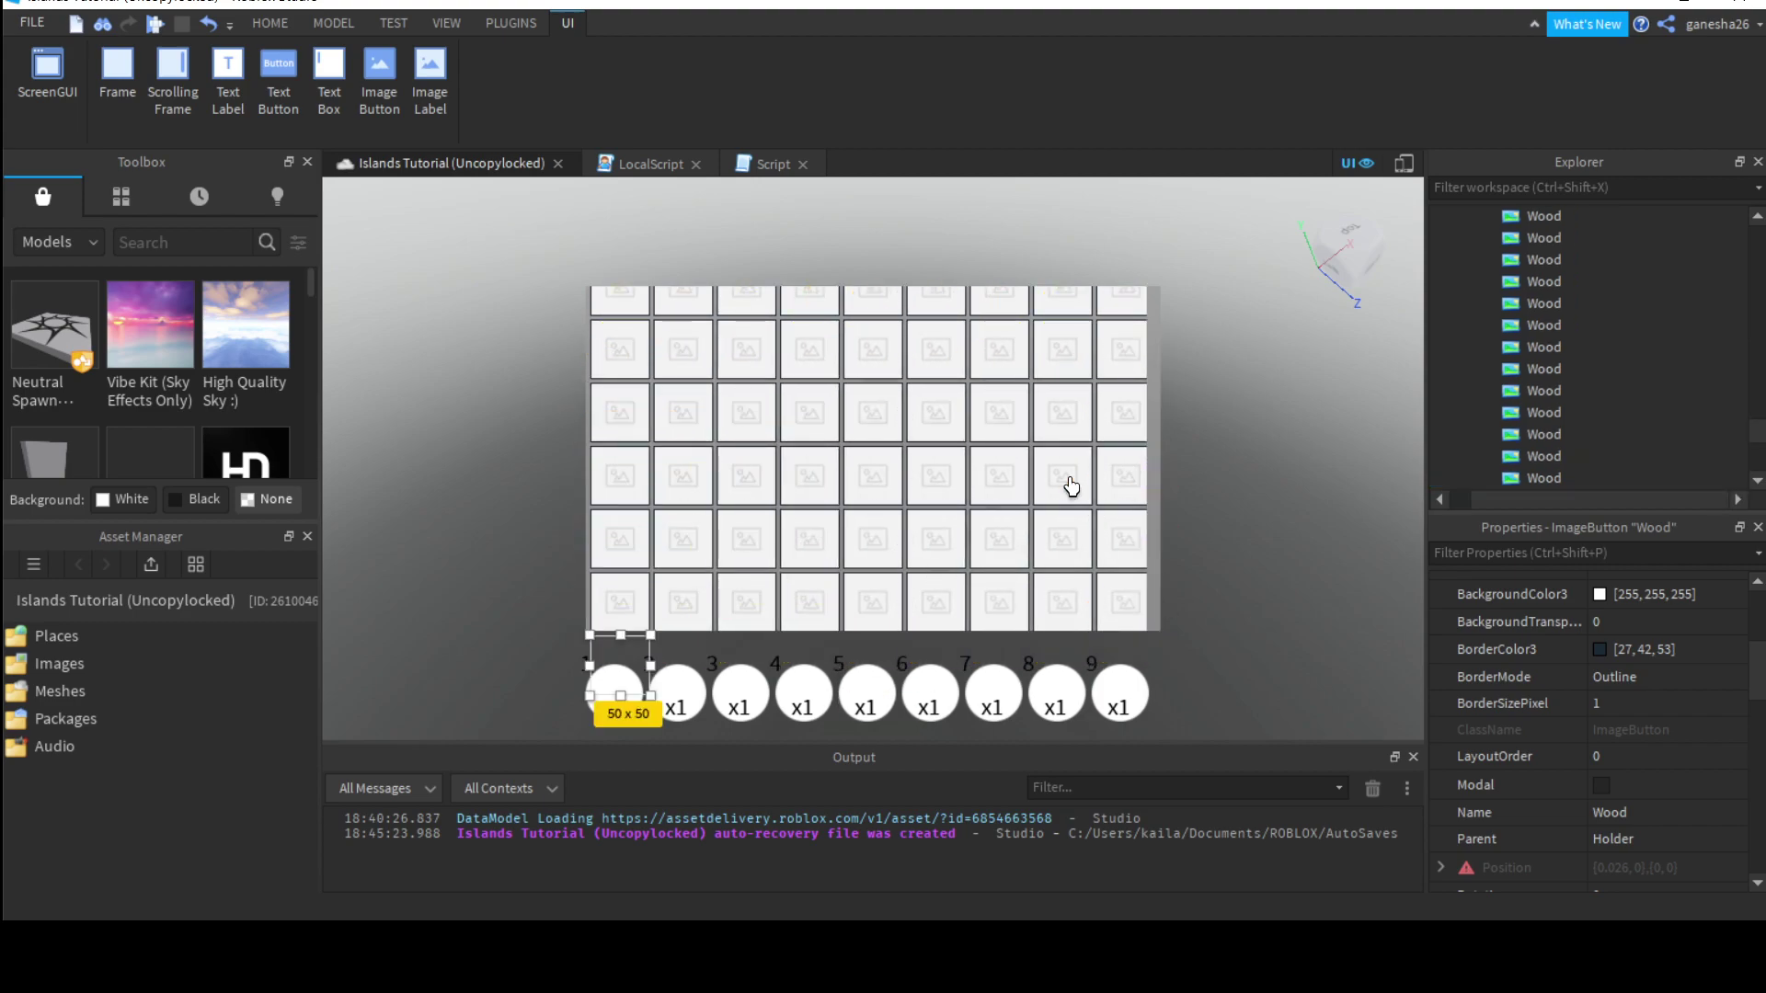
key("ctrl+z")
key("ctrl+z")
key("ctrl+z")
key("ctrl+z")
key("ctrl+z")
key("ctrl+z")
key("ctrl+z")
key("ctrl+z")
key("ctrl+z")
key("ctrl+z")
key("ctrl+z")
key("ctrl+z")
key("ctrl+z")
key("ctrl+z")
key("ctrl+z")
key("ctrl+z")
key("ctrl+z")
key("ctrl+z")
key("ctrl+z")
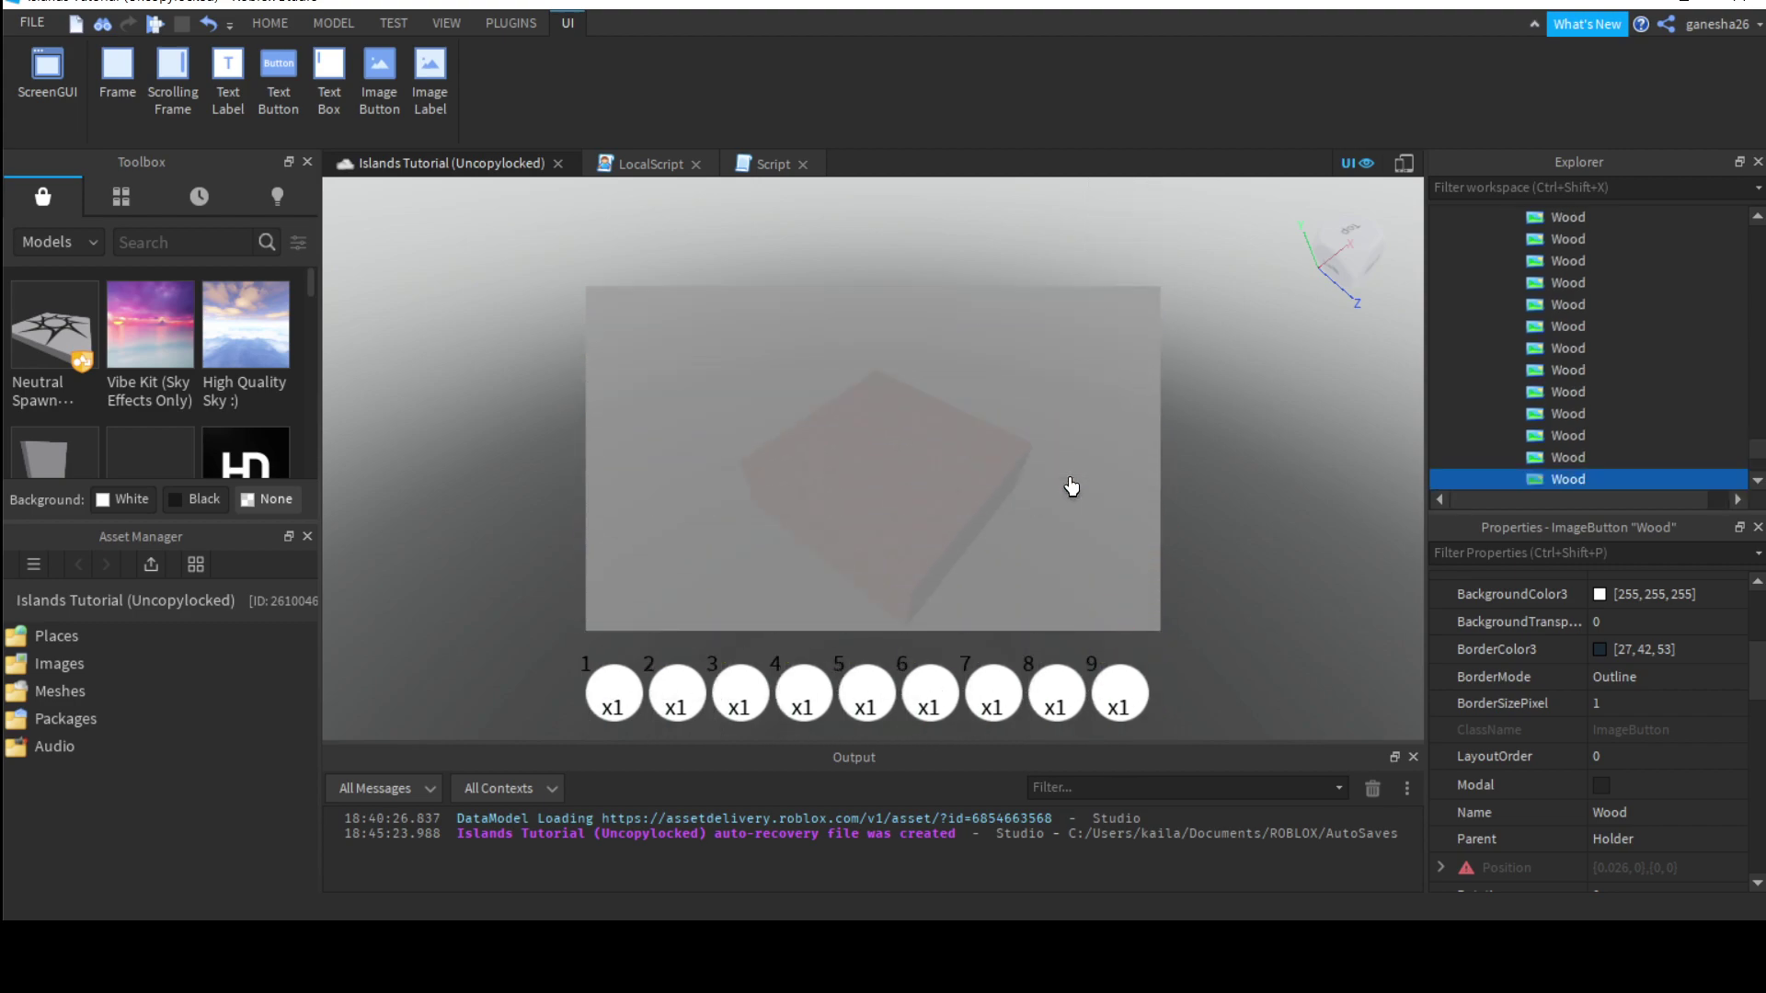
key("ctrl+z")
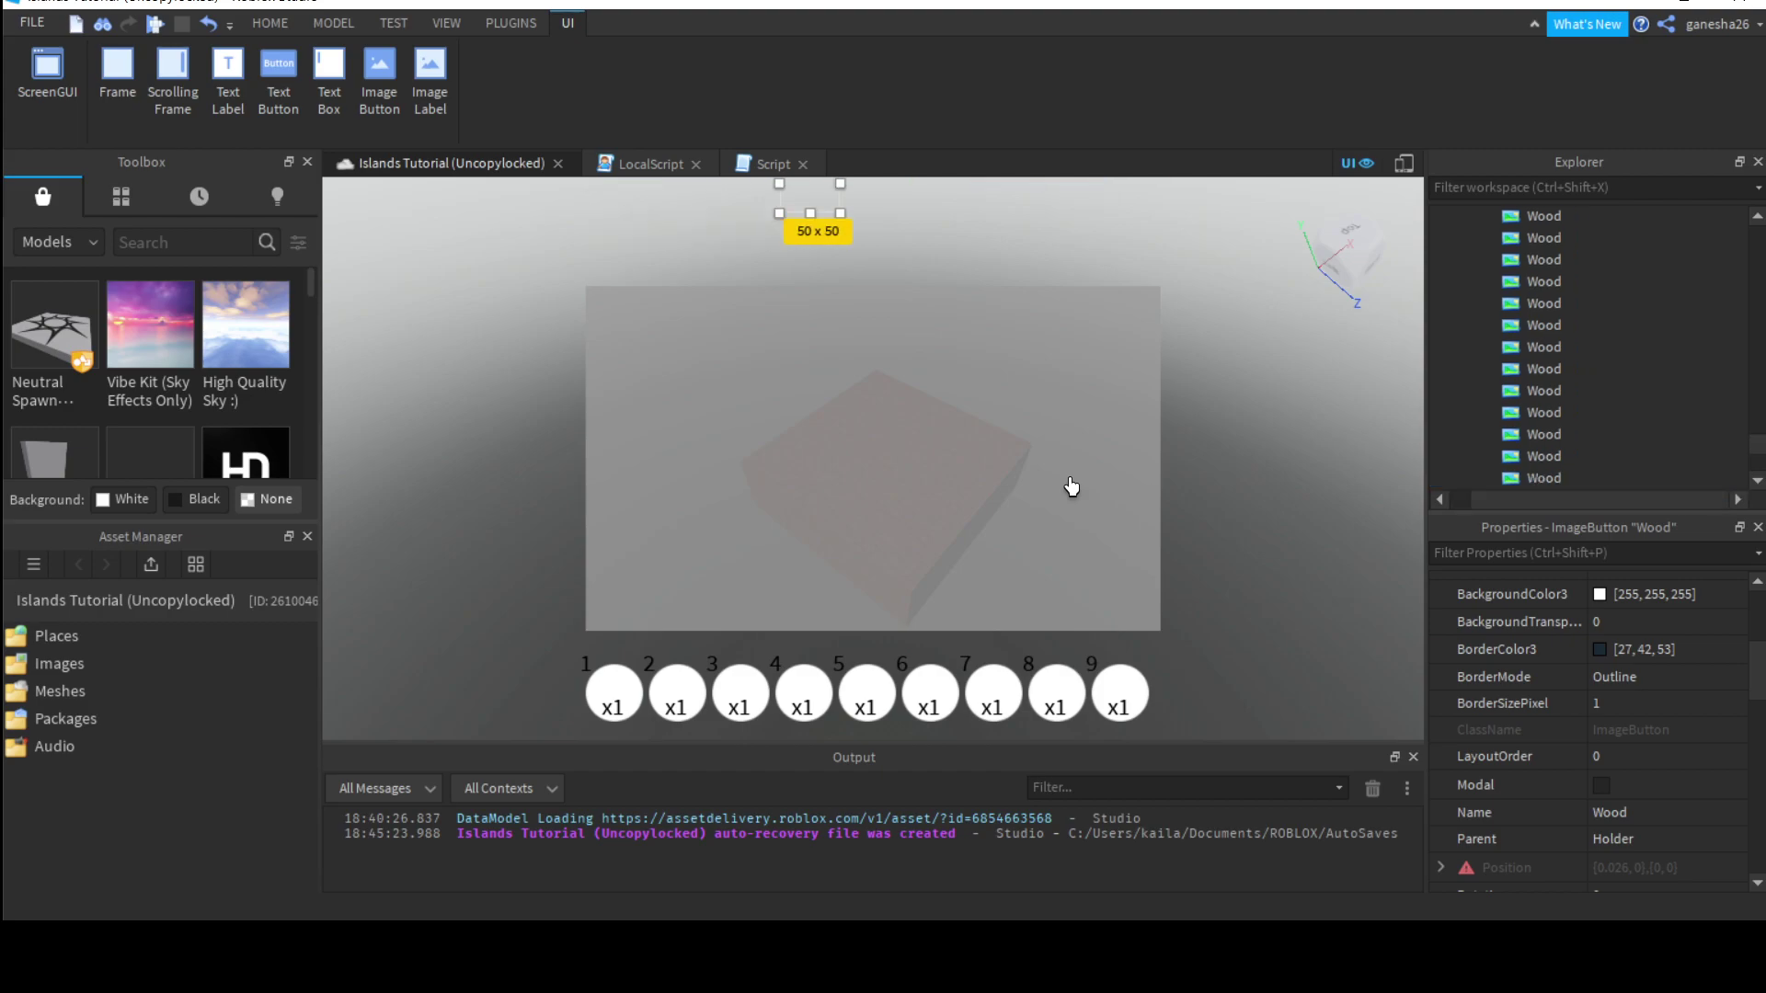
key("ctrl+y")
key("ctrl+y")
key("ctrl+y")
key("ctrl+y")
key("ctrl+y")
key("ctrl+y")
key("ctrl+y")
key("ctrl+y")
key("ctrl+y")
key("ctrl+y")
key("ctrl+y")
key("ctrl+y")
key("ctrl+y")
key("ctrl+y")
key("ctrl+y")
key("ctrl+y")
key("ctrl+y")
key("ctrl+y")
key("ctrl+y")
key("ctrl+y")
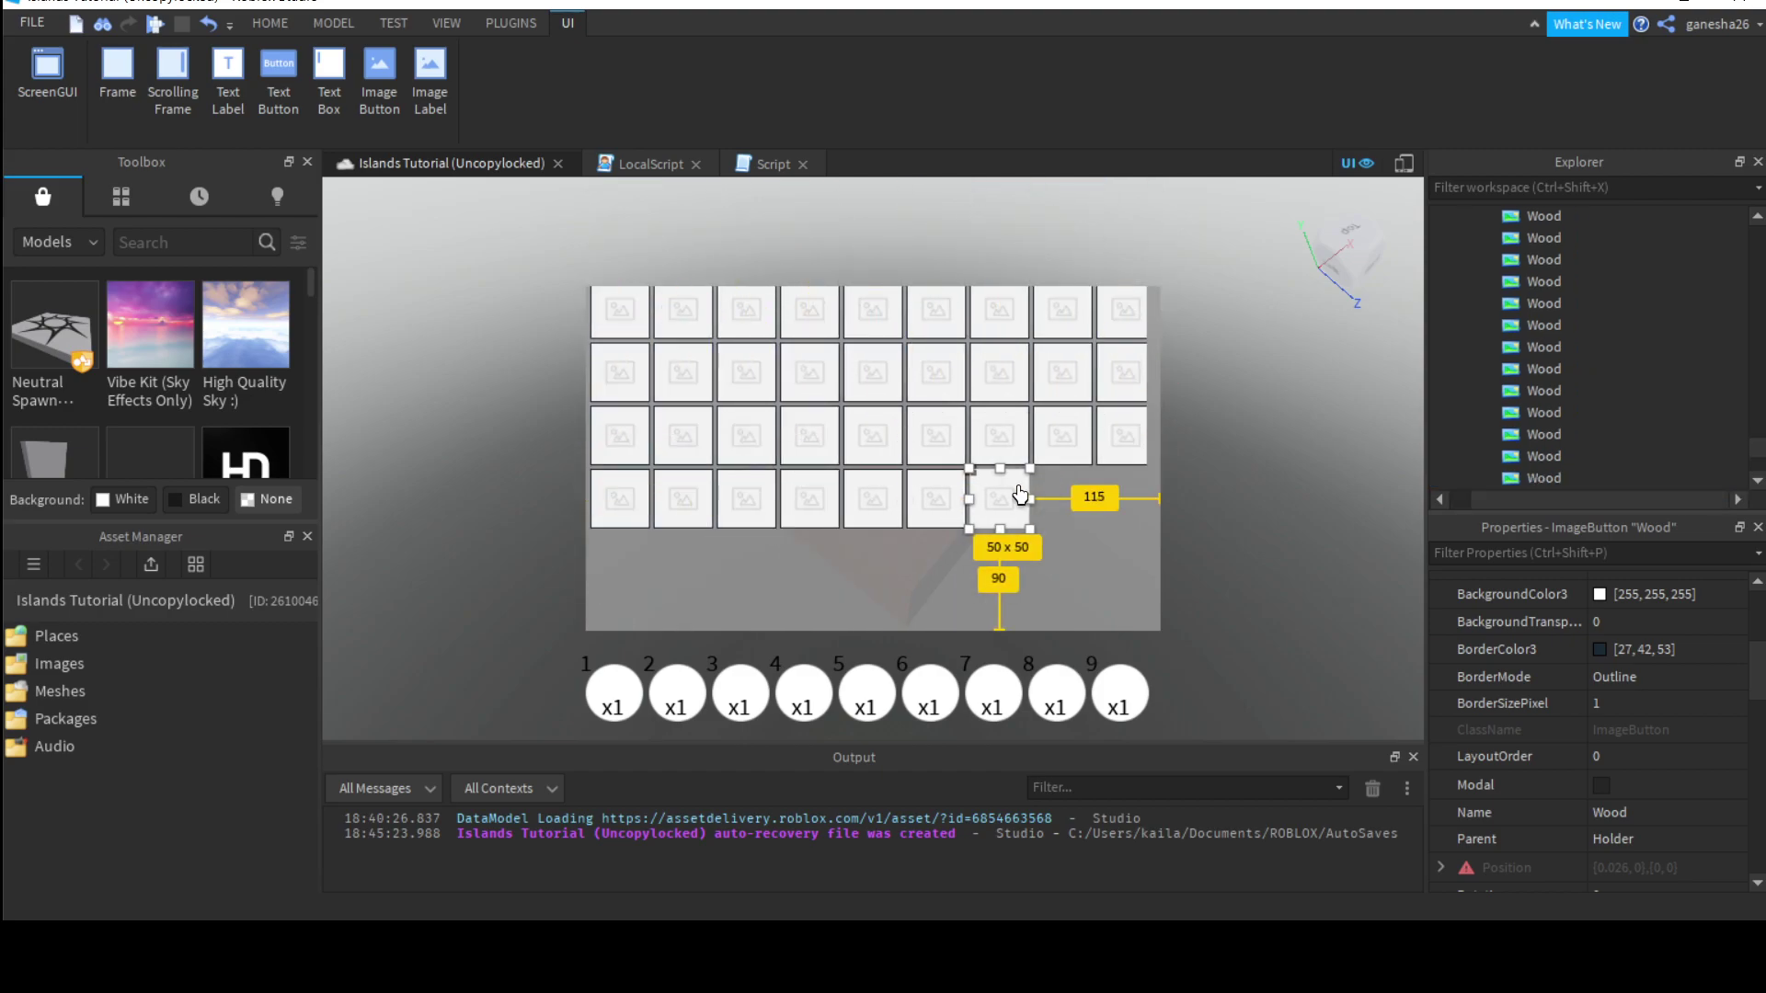
key("ctrl+y")
key("ctrl+y")
key("ctrl+y")
key("ctrl+y")
key("ctrl+y")
key("ctrl+y")
key("ctrl+y")
key("ctrl+y")
key("ctrl+y")
key("ctrl+y")
key("ctrl+y")
key("ctrl+y")
key("ctrl+y")
key("ctrl+y")
key("ctrl+y")
key("ctrl+y")
key("ctrl+y")
key("ctrl+y")
key("ctrl+y")
key("ctrl+y")
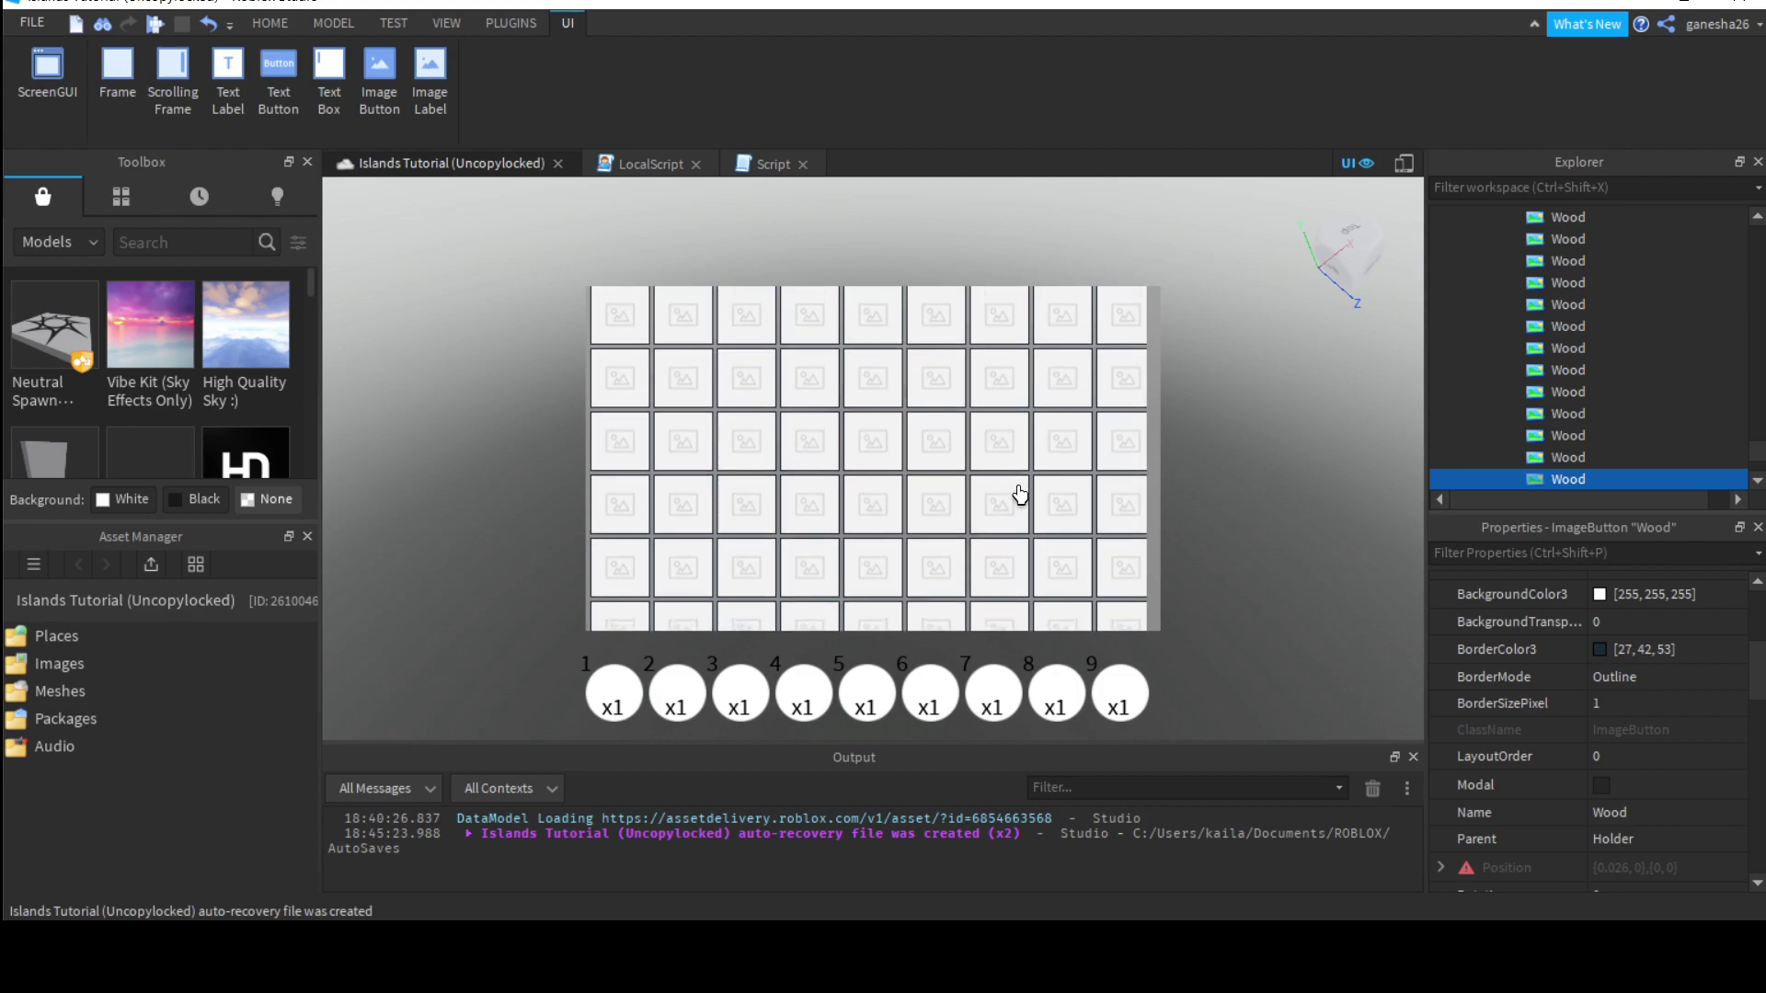
key("ctrl+z")
key("ctrl+z")
key("ctrl+z")
key("ctrl+z")
key("ctrl+z")
key("ctrl+z")
key("ctrl+z")
key("ctrl+z")
key("ctrl+z")
key("ctrl+z")
key("ctrl+z")
key("ctrl+z")
key("ctrl+z")
key("ctrl+z")
key("ctrl+z")
key("ctrl+z")
key("ctrl+z")
key("ctrl+z")
key("ctrl+z")
key("ctrl+z")
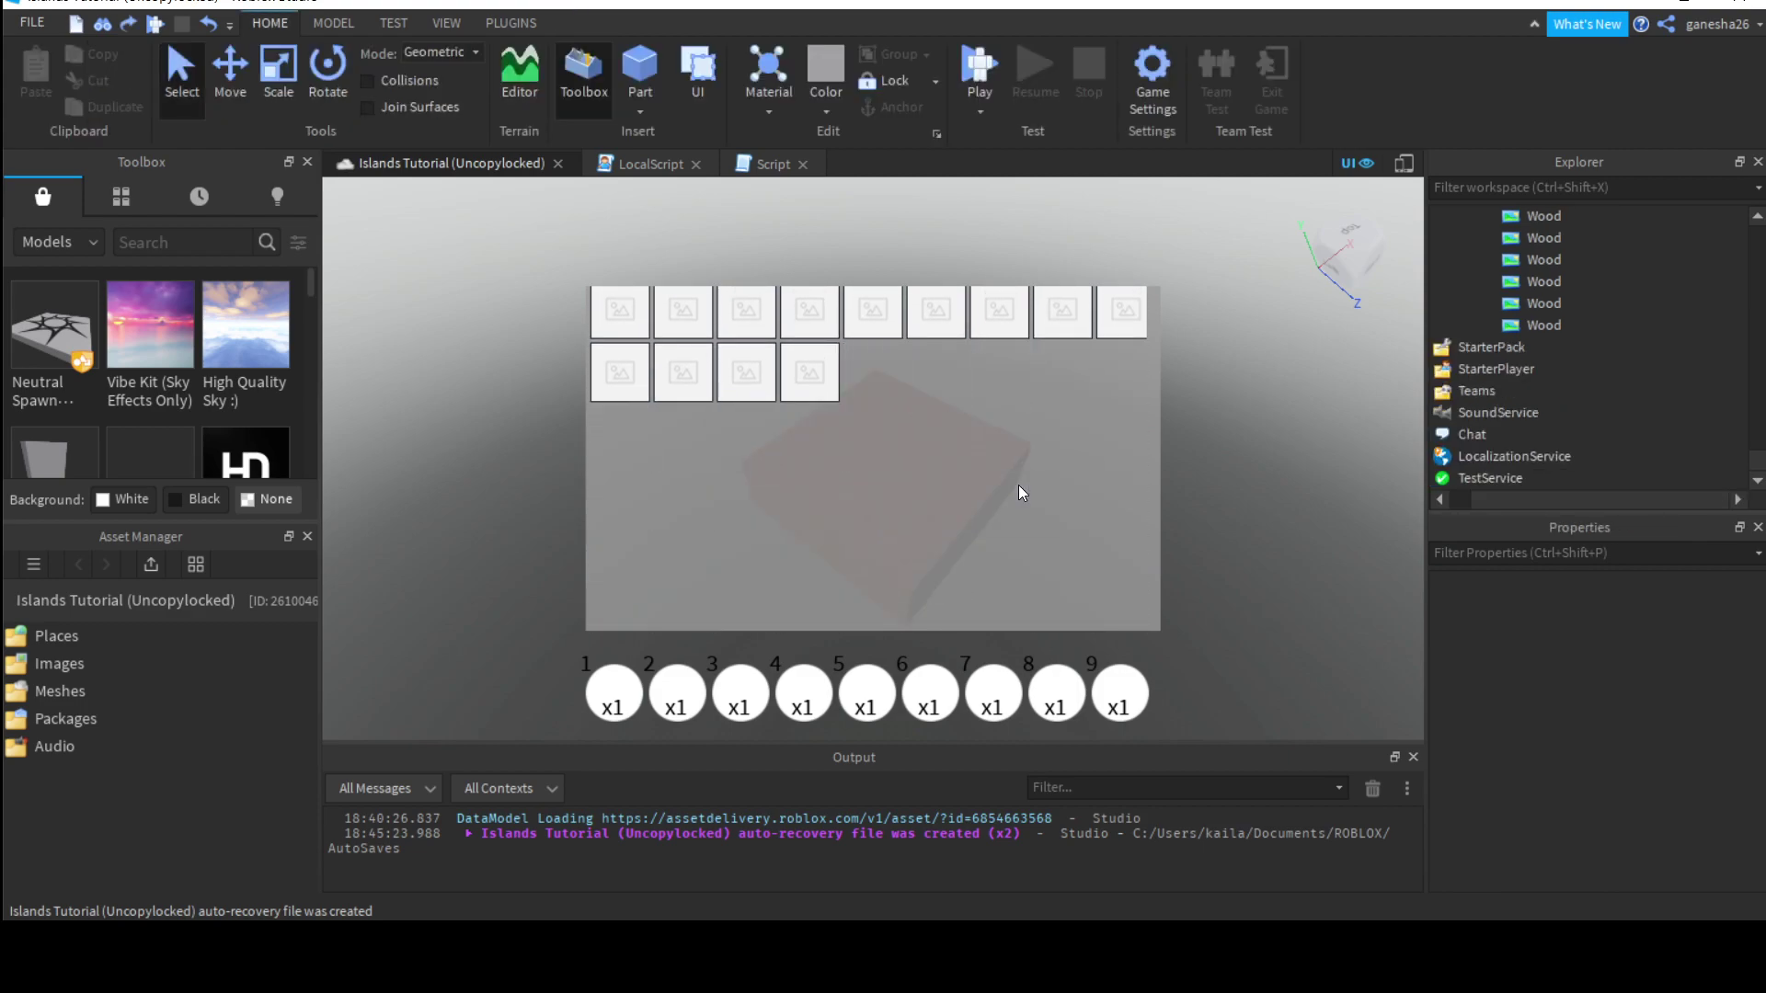
key("ctrl+z")
key("ctrl+z")
key("ctrl+z")
key("ctrl+z")
key("ctrl+z")
key("ctrl+z")
key("ctrl+z")
key("ctrl+z")
key("ctrl+z")
key("ctrl+z")
key("ctrl+z")
key("ctrl+z")
key("ctrl+z")
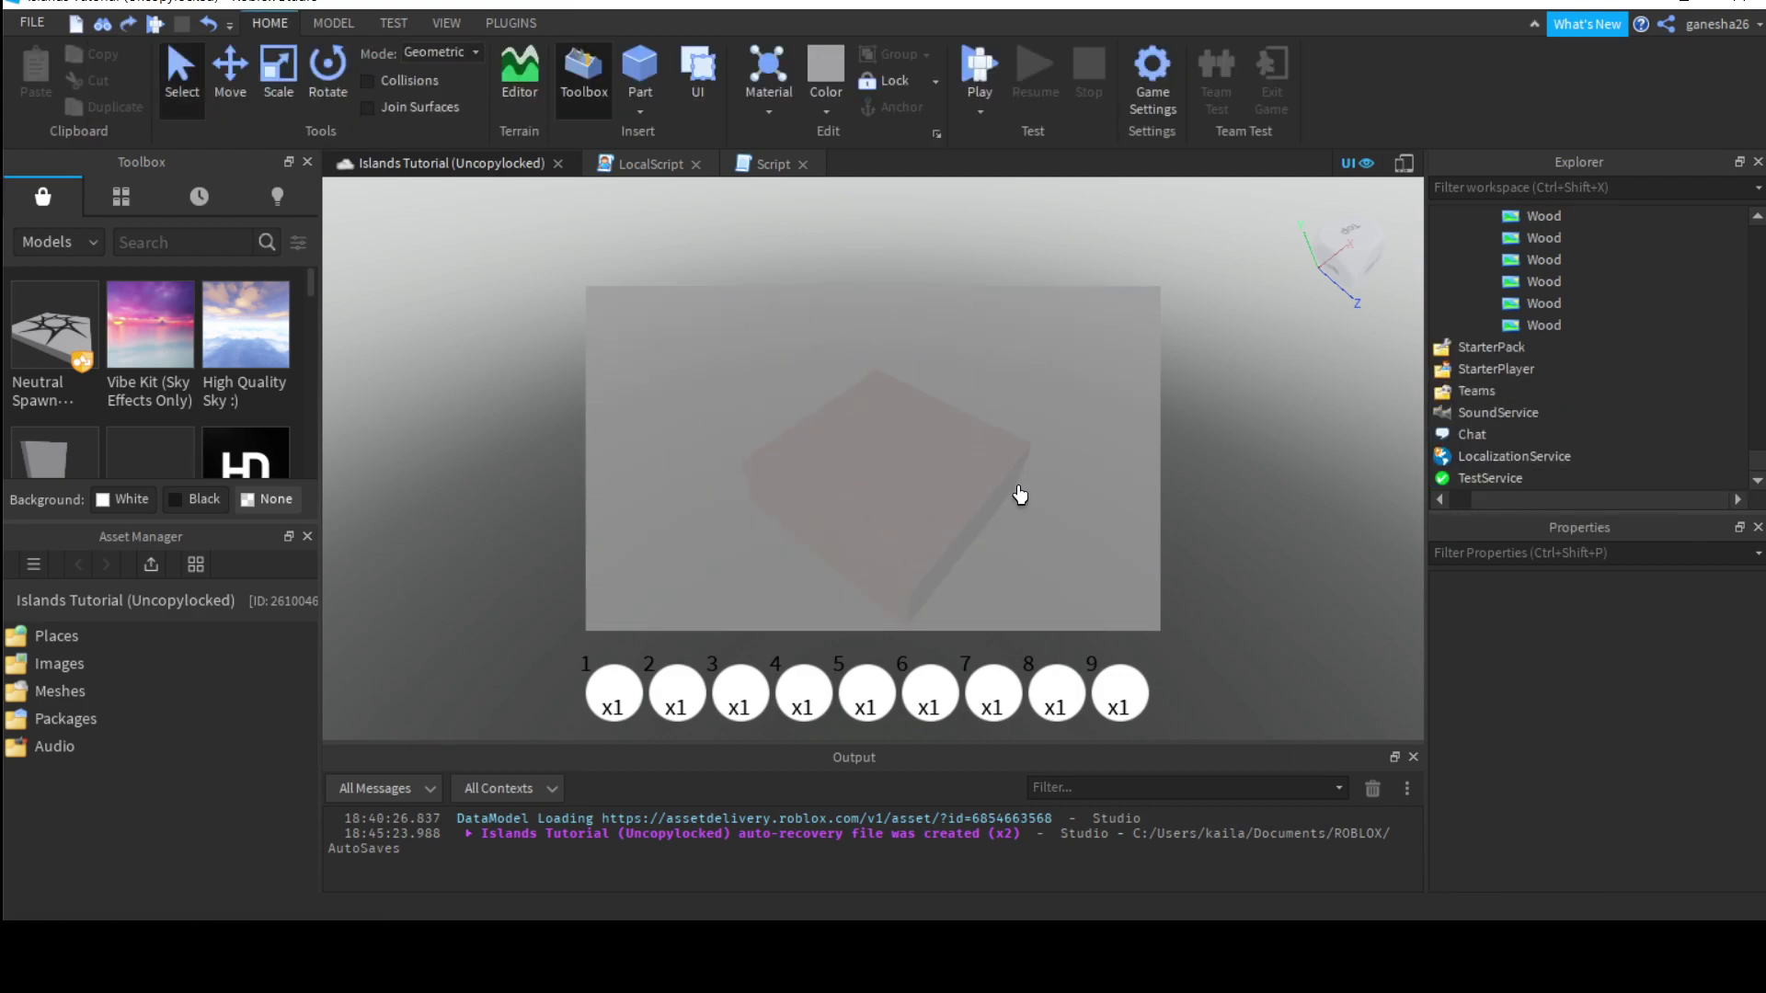
key("ctrl+y")
key("ctrl+y")
key("ctrl+y")
key("ctrl+y")
key("ctrl+y")
key("ctrl+y")
key("ctrl+y")
key("ctrl+y")
key("ctrl+y")
key("ctrl+y")
key("ctrl+y")
key("ctrl+y")
key("ctrl+y")
key("ctrl+y")
key("ctrl+y")
key("ctrl+y")
key("ctrl+y")
key("ctrl+y")
key("ctrl+y")
key("ctrl+y")
key("ctrl+z")
key("ctrl+z")
key("ctrl+z")
key("ctrl+z")
key("ctrl+z")
key("ctrl+z")
key("ctrl+z")
key("ctrl+z")
key("ctrl+z")
key("ctrl+z")
key("ctrl+z")
key("ctrl+z")
key("ctrl+z")
key("ctrl+z")
key("ctrl+z")
key("ctrl+z")
key("ctrl+z")
key("ctrl+z")
key("ctrl+z")
key("ctrl+z")
key("ctrl+y")
key("ctrl+y")
key("ctrl+y")
key("ctrl+y")
key("ctrl+y")
key("ctrl+y")
key("ctrl+y")
key("ctrl+y")
key("ctrl+y")
key("ctrl+y")
key("ctrl+z")
key("ctrl+z")
key("ctrl+z")
key("ctrl+z")
key("ctrl+z")
key("ctrl+z")
key("ctrl+z")
key("ctrl+z")
key("ctrl+z")
key("ctrl+z")
key("ctrl+z")
key("ctrl+z")
key("ctrl+z")
key("ctrl+z")
key("ctrl+z")
key("ctrl+z")
key("ctrl+z")
key("ctrl+z")
key("ctrl+z")
key("ctrl+z")
key("ctrl+y")
key("ctrl+y")
key("ctrl+y")
key("ctrl+y")
key("ctrl+y")
key("ctrl+y")
key("ctrl+y")
key("ctrl+y")
key("ctrl+y")
key("ctrl+y")
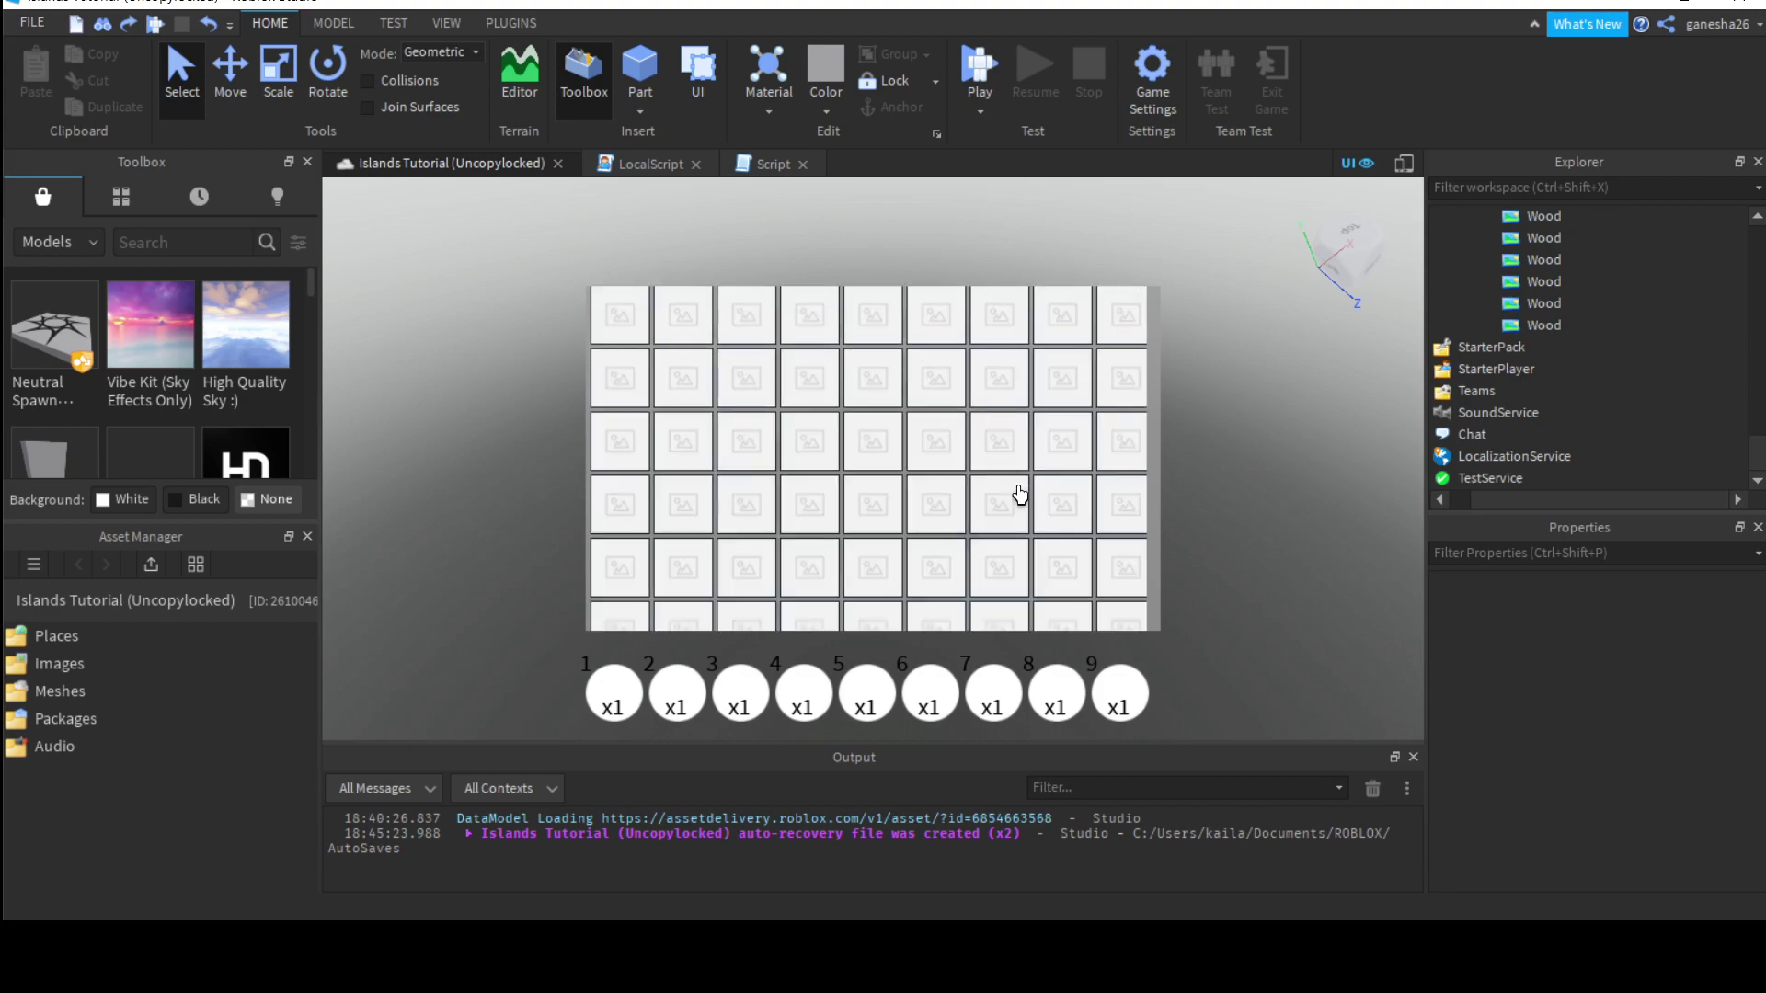
Step: Undo the grid of Wood copies until Holder holds a single Wood button, then deselect
key("ctrl+z")
key("ctrl+z")
key("ctrl+z")
key("ctrl+z")
key("ctrl+z")
key("ctrl+z")
key("ctrl+z")
key("ctrl+z")
key("ctrl+z")
key("ctrl+z")
key("ctrl+z")
key("ctrl+z")
key("ctrl+z")
key("ctrl+z")
key("ctrl+z")
key("ctrl+z")
key("ctrl+z")
key("ctrl+z")
key("ctrl+z")
key("ctrl+z")
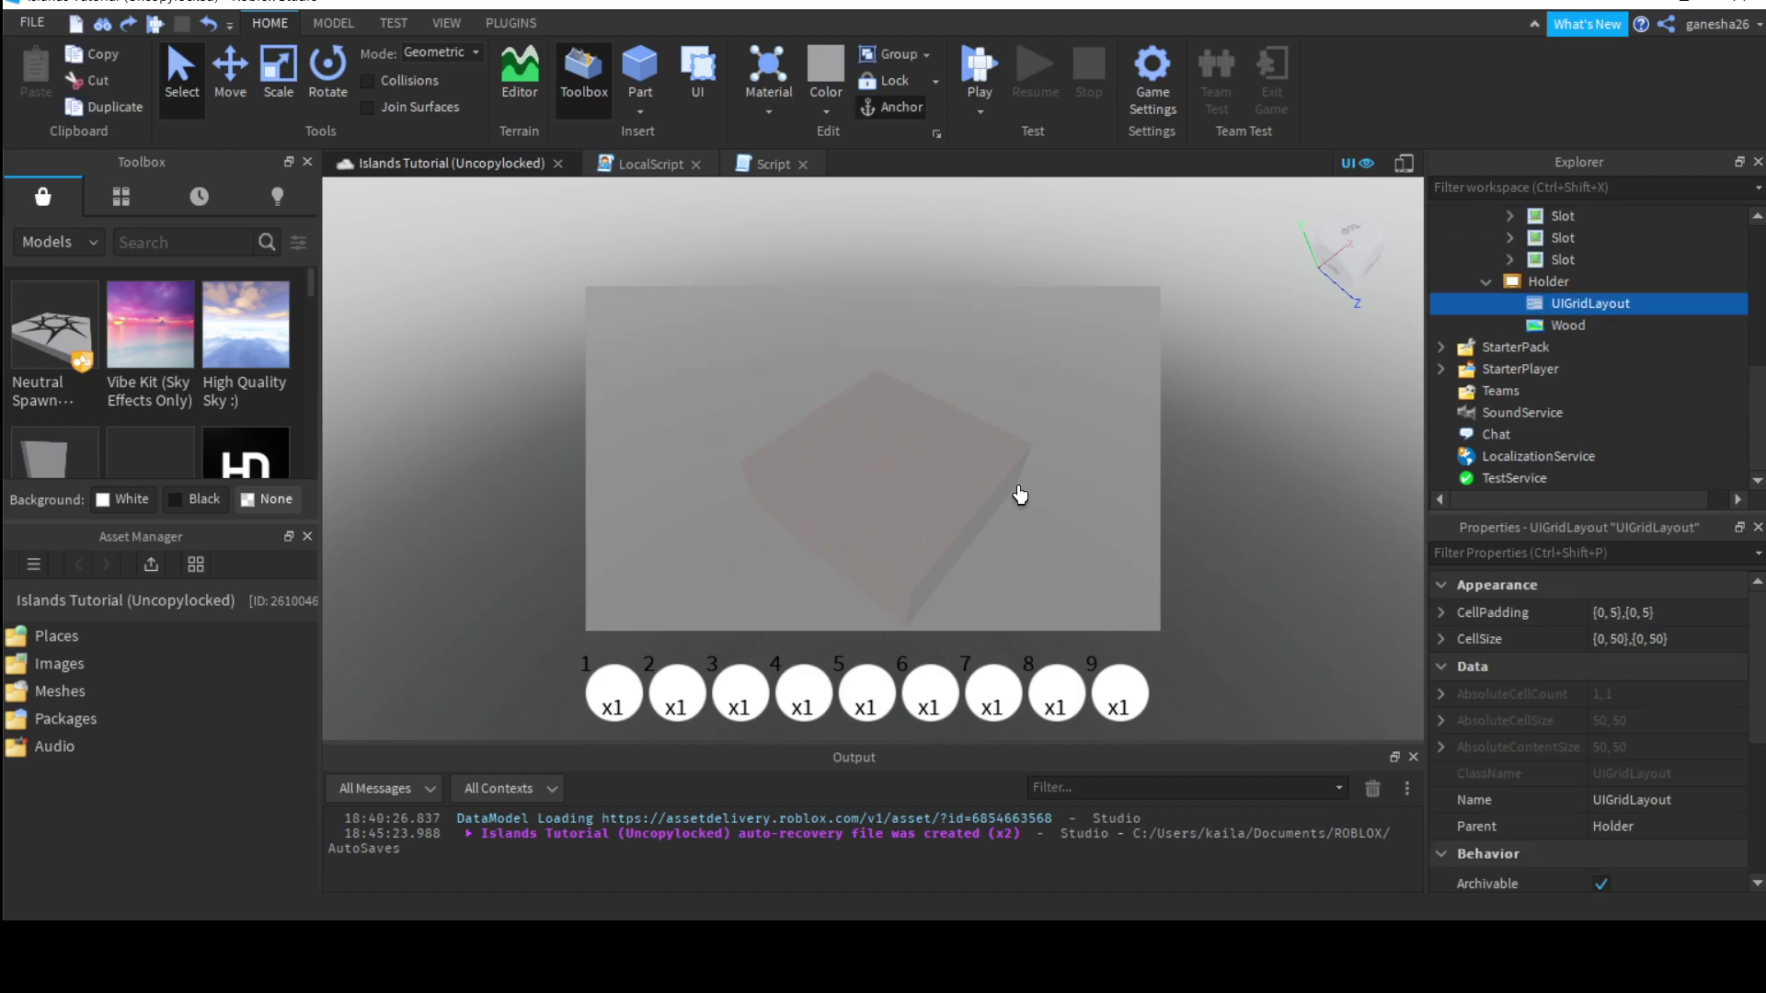
key("ctrl+y")
key("ctrl+y")
key("ctrl+z")
key("ctrl+z")
key("ctrl+y")
key("ctrl+y")
key("ctrl+y")
key("ctrl+y")
key("ctrl+y")
key("ctrl+y")
key("ctrl+y")
key("ctrl+y")
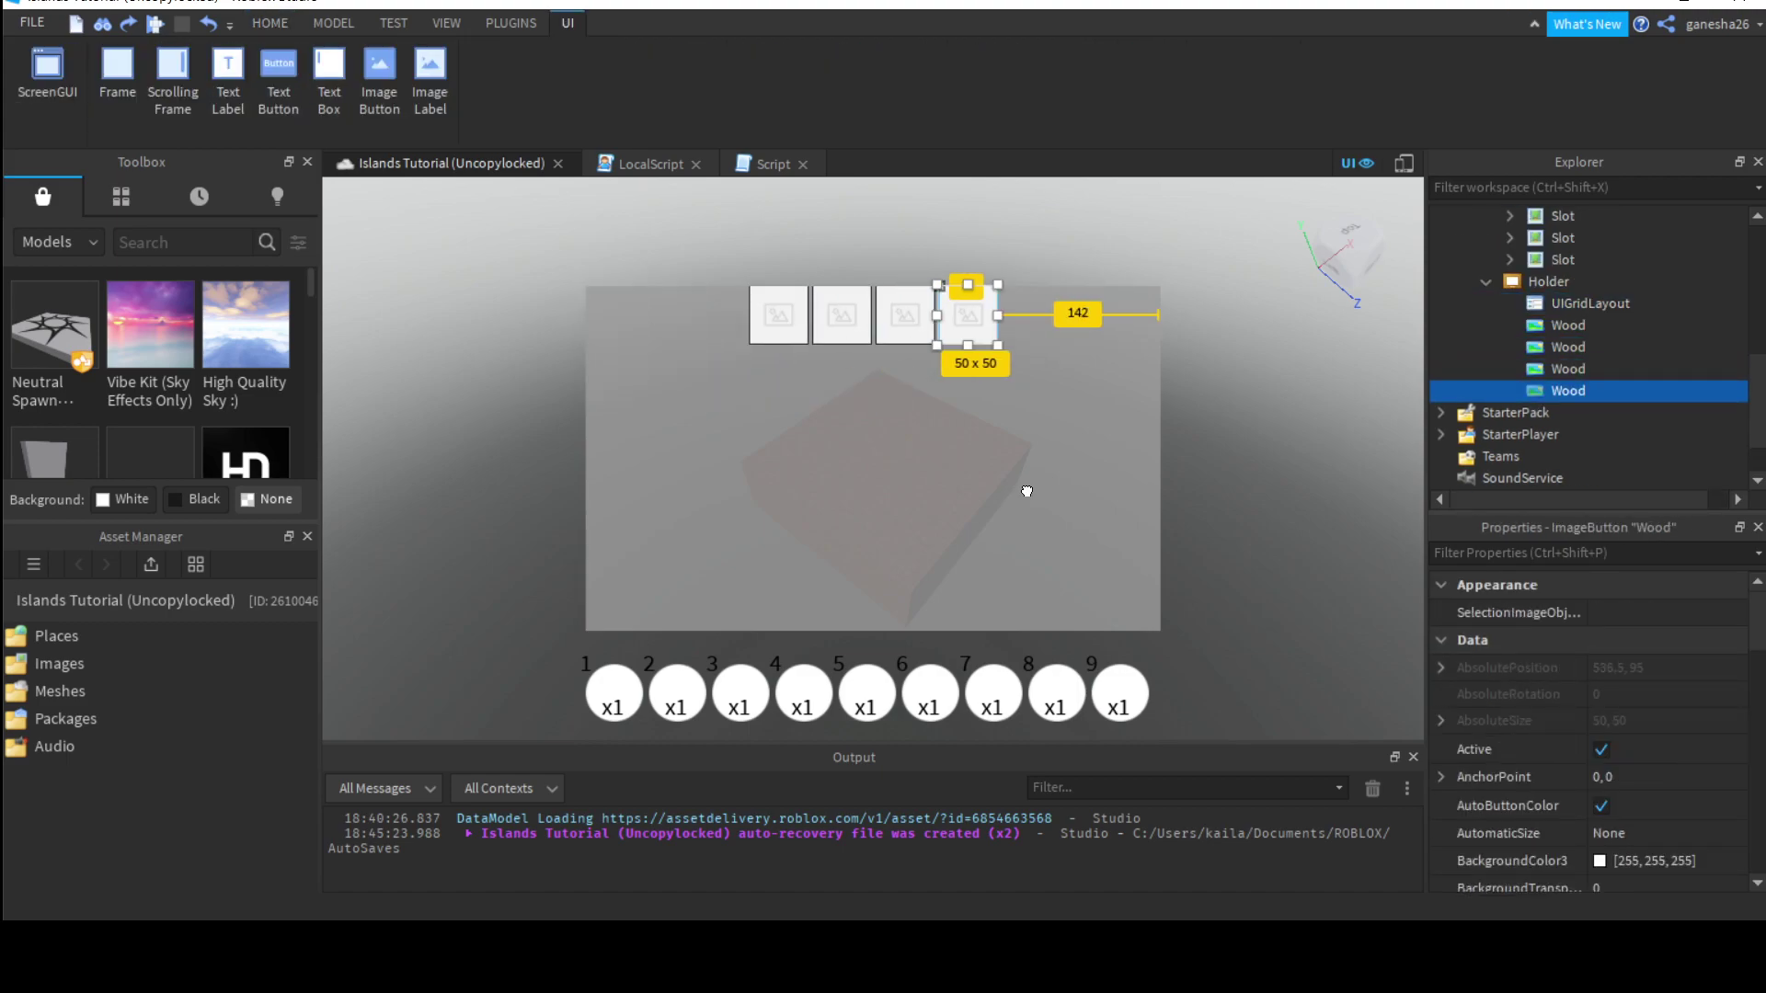
key("ctrl+z")
key("ctrl+z")
key("ctrl+z")
left_click(1527, 325)
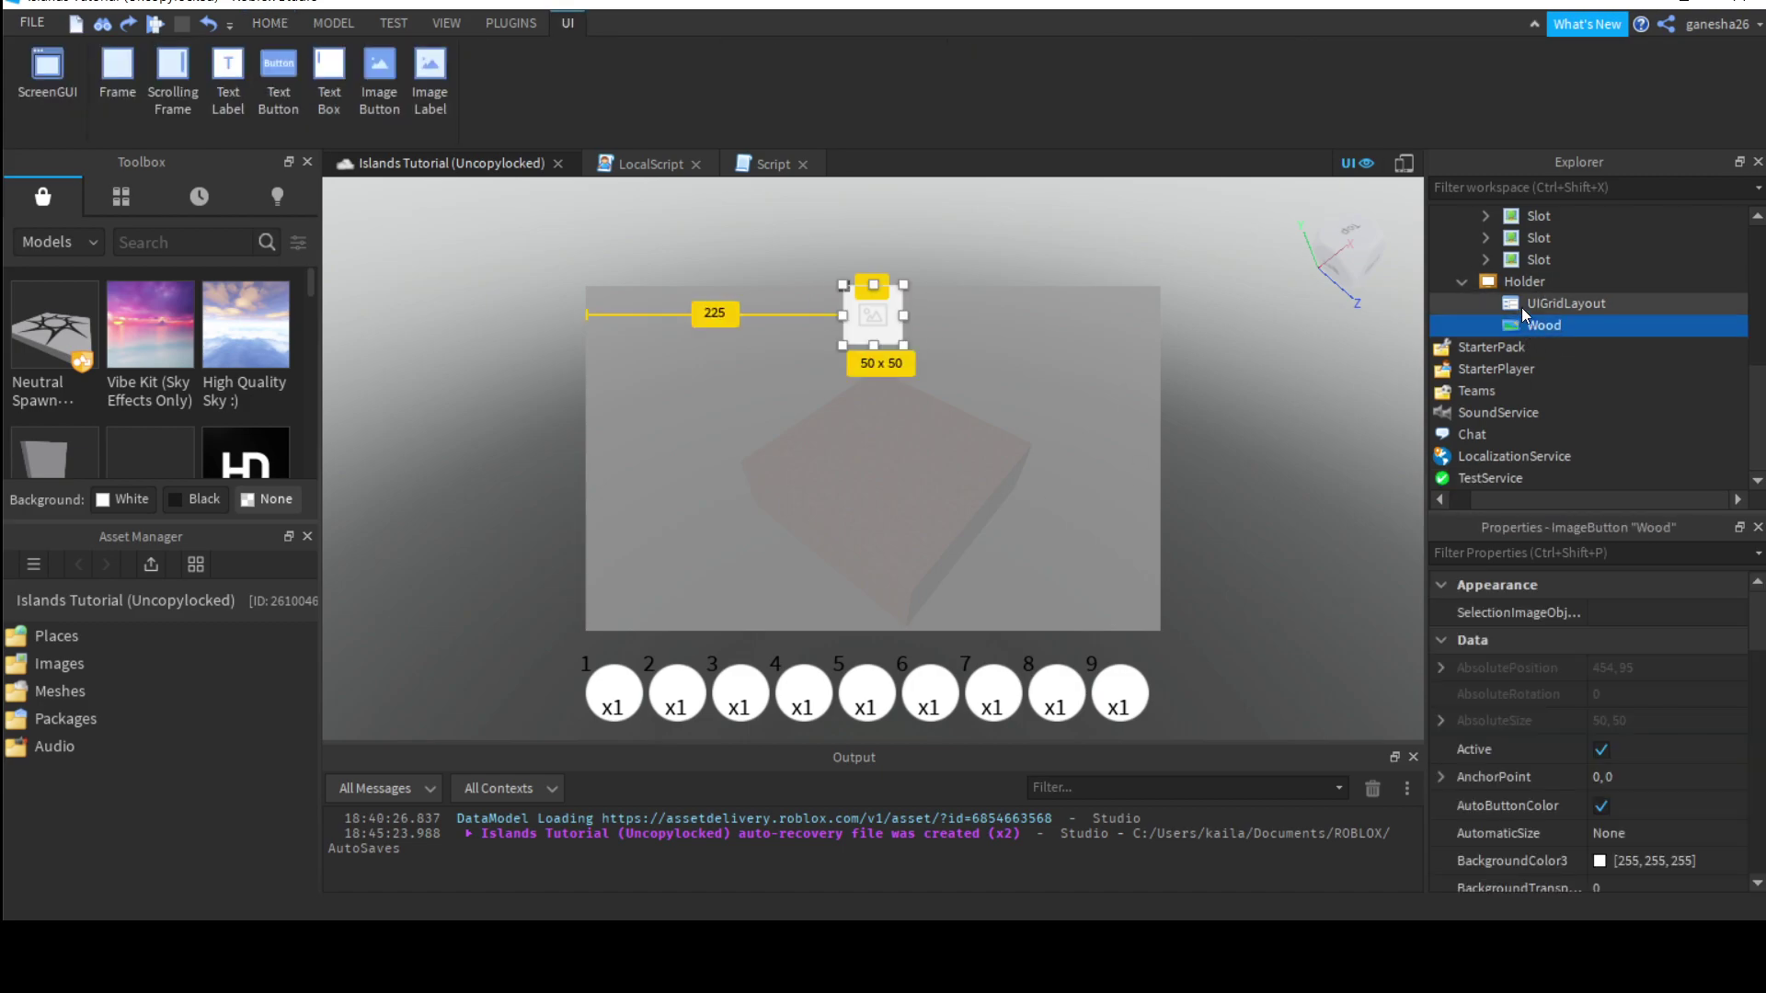
left_click(1523, 282)
left_click(1523, 324)
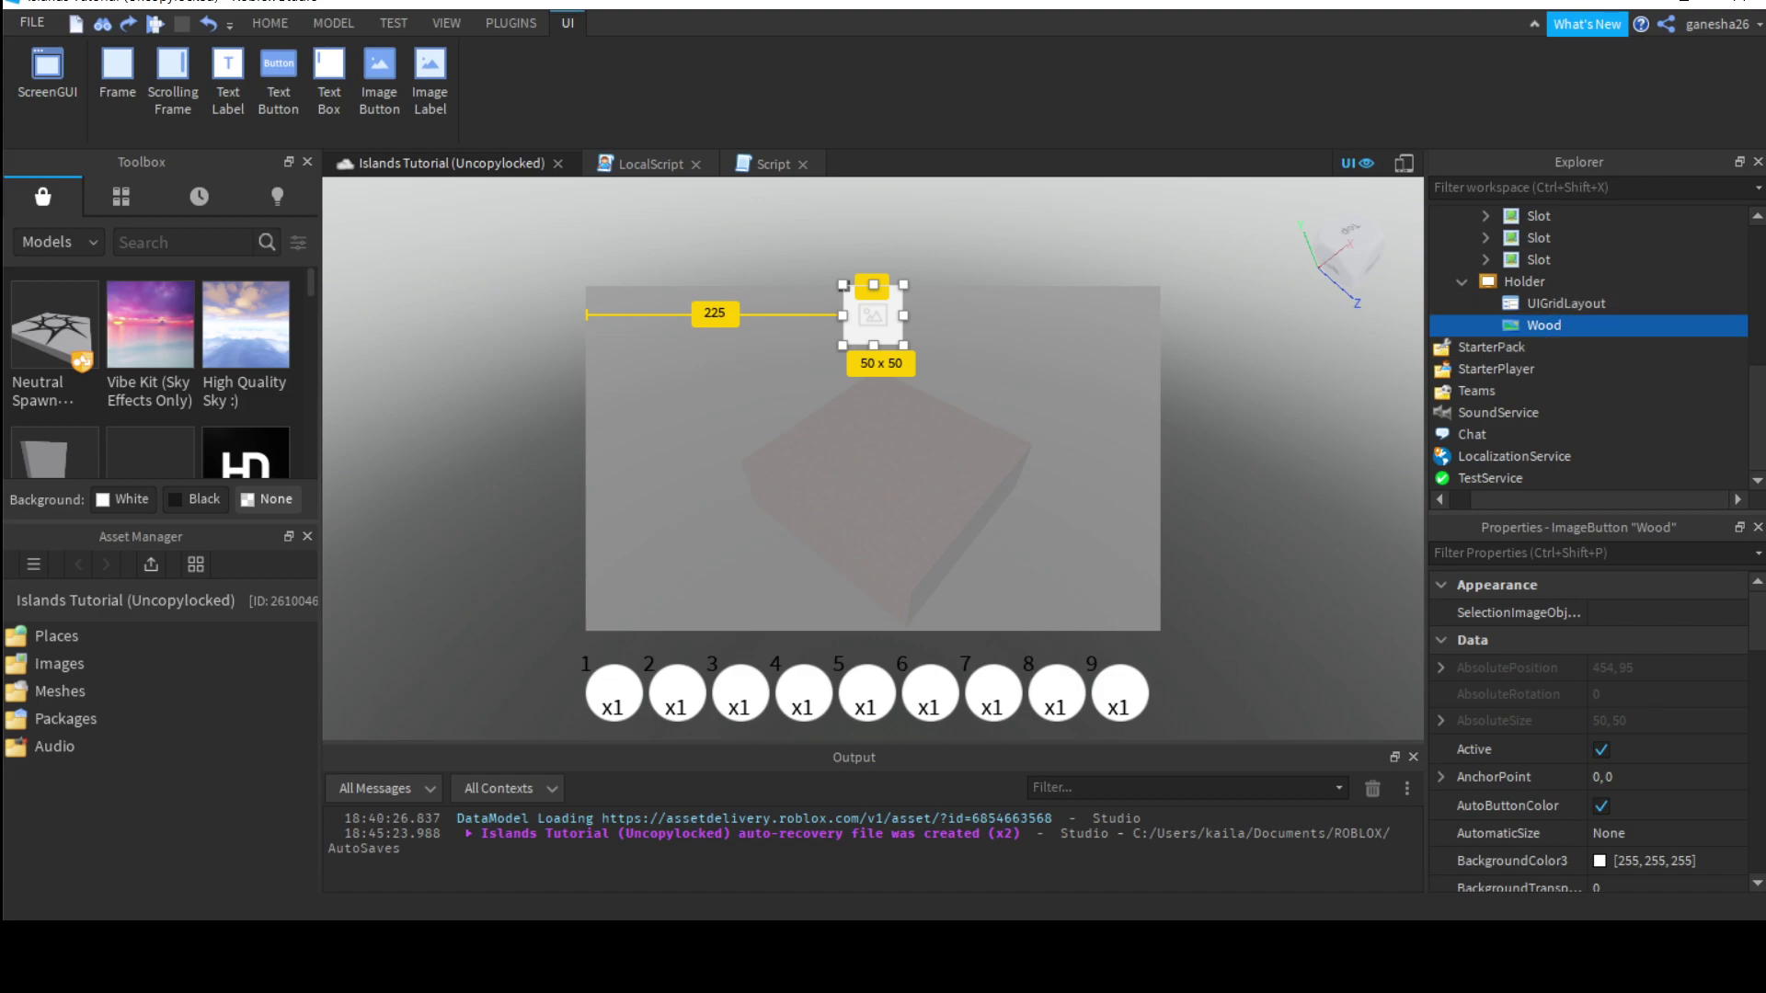
left_click(1266, 480)
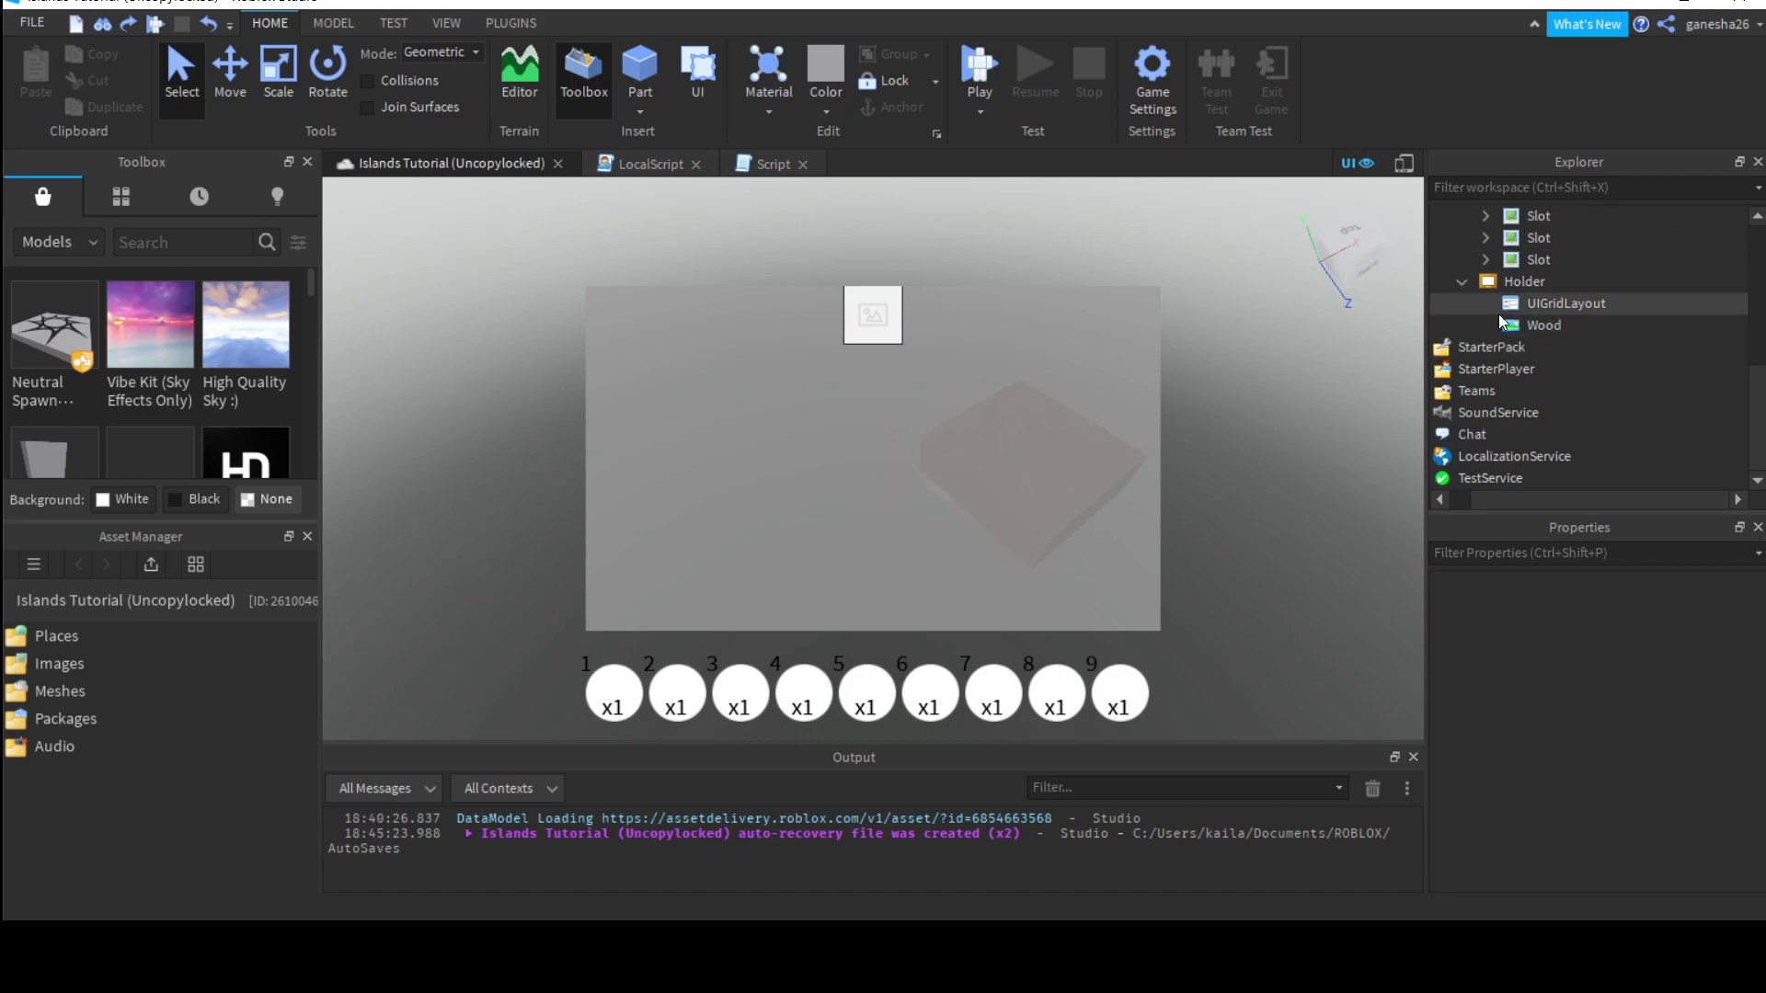
Step: Collapse the Bar slots and expand the HotBar ScreenGui to show Bar and Holder
scroll(1509, 285, "up", 5)
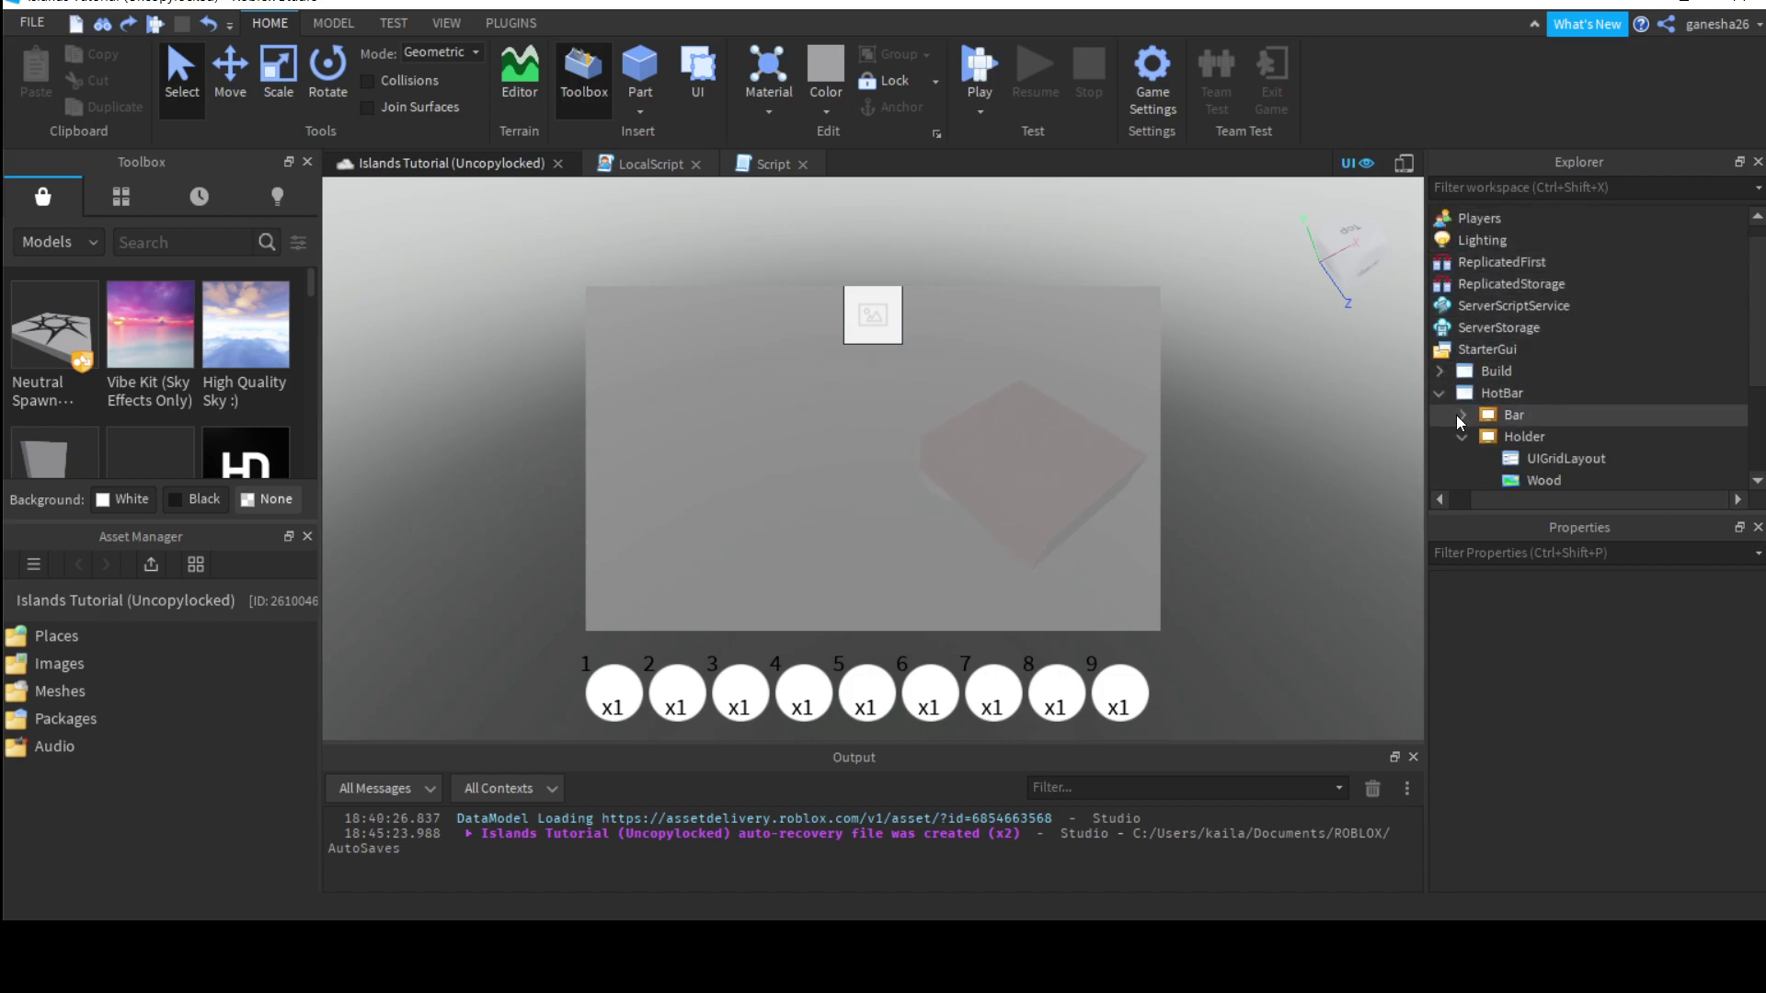
left_click(1457, 416)
double_click(1462, 392)
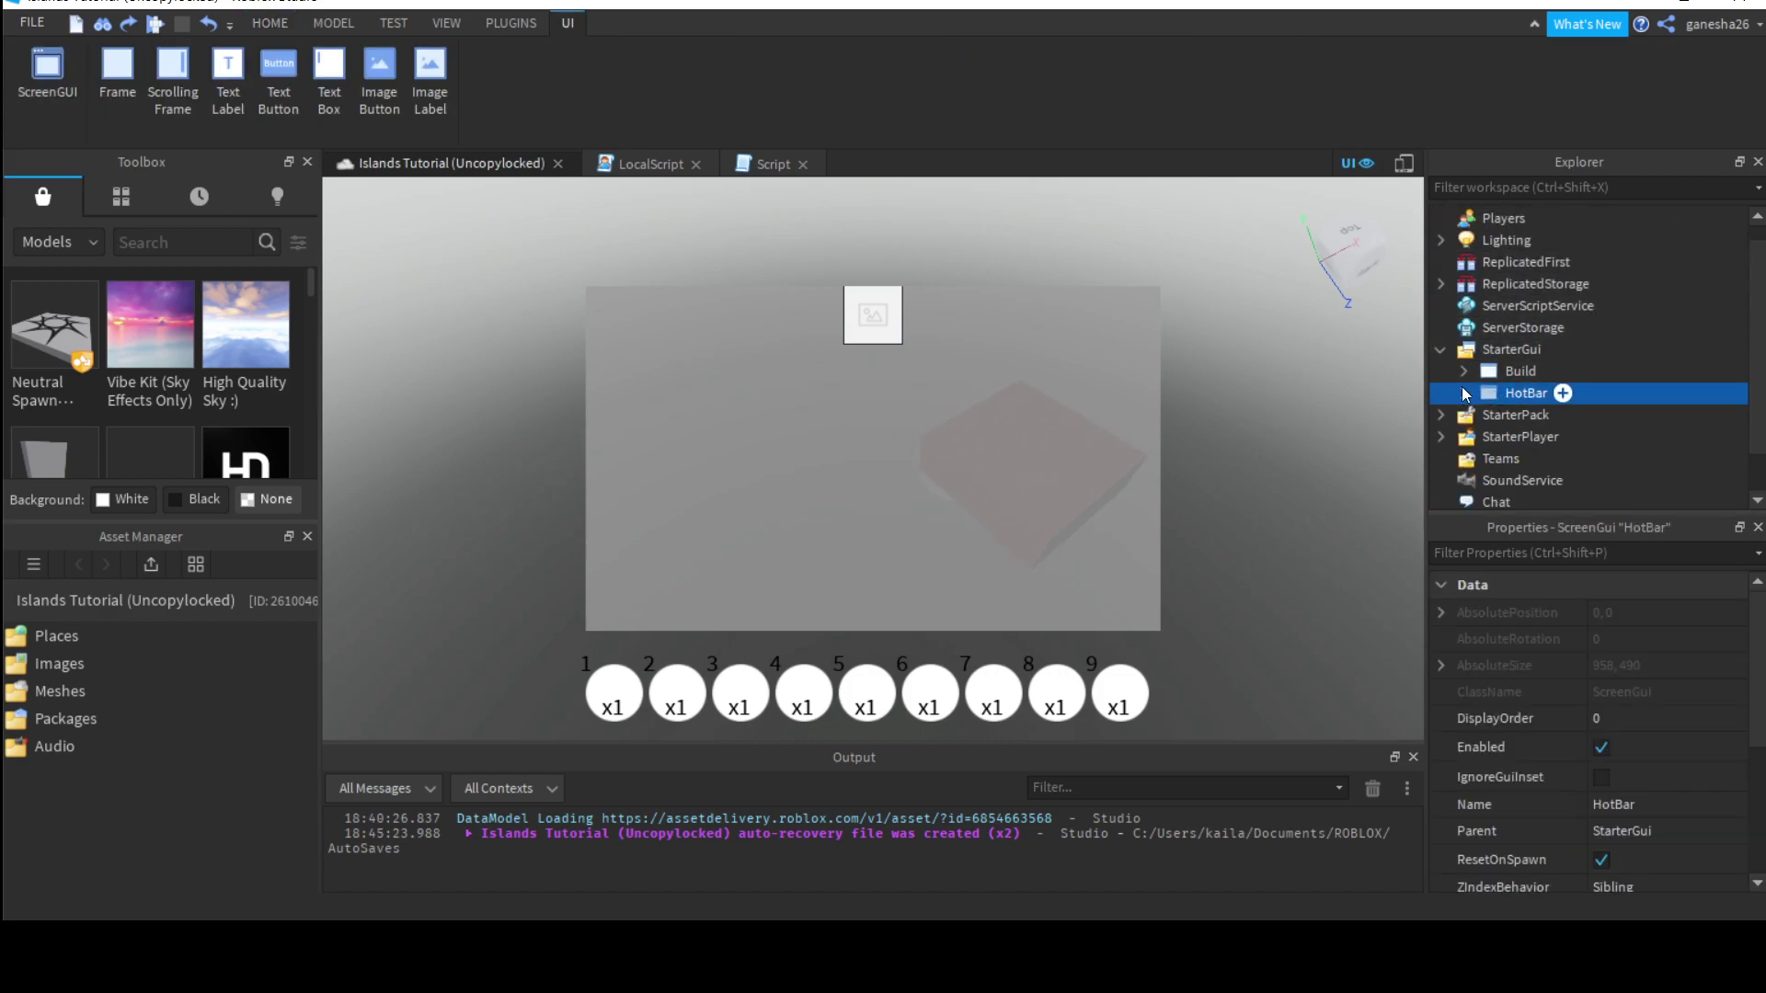
left_click(1464, 393)
left_click(1464, 371)
left_click(1463, 371)
left_click(1464, 393)
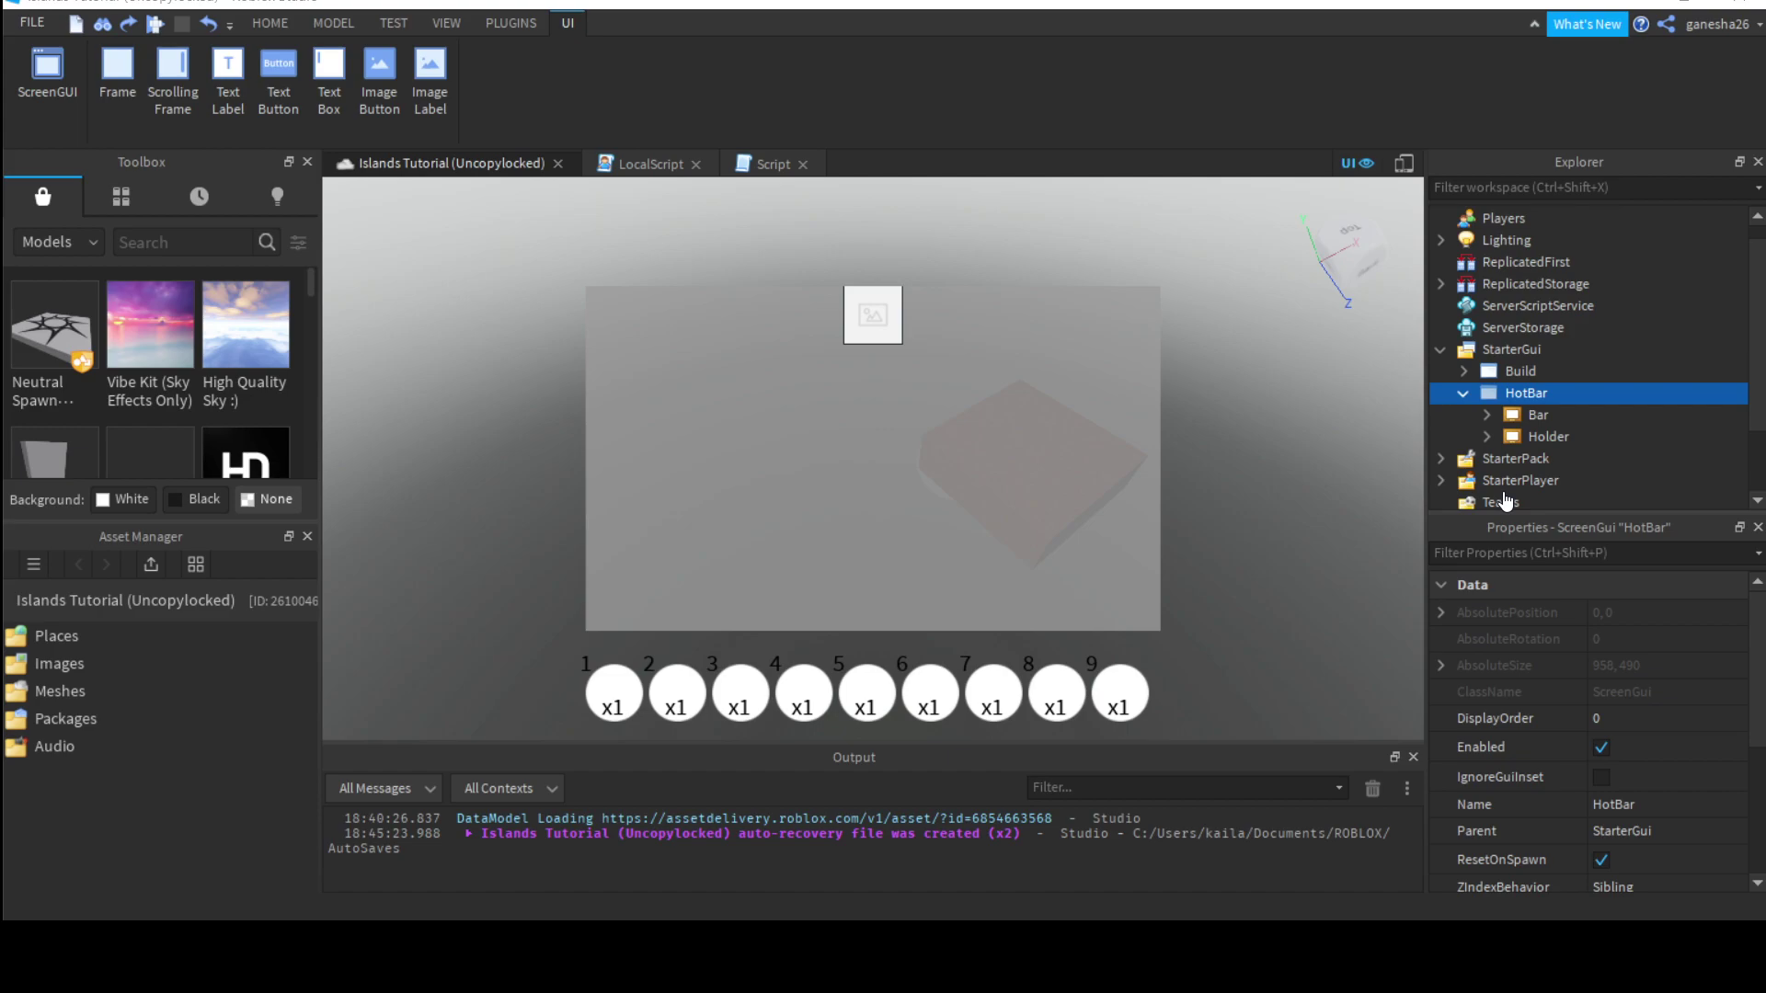
Step: Insert a new frame into HotBar, move it, then delete the unwanted frame
left_click(117, 74)
left_click(1531, 447)
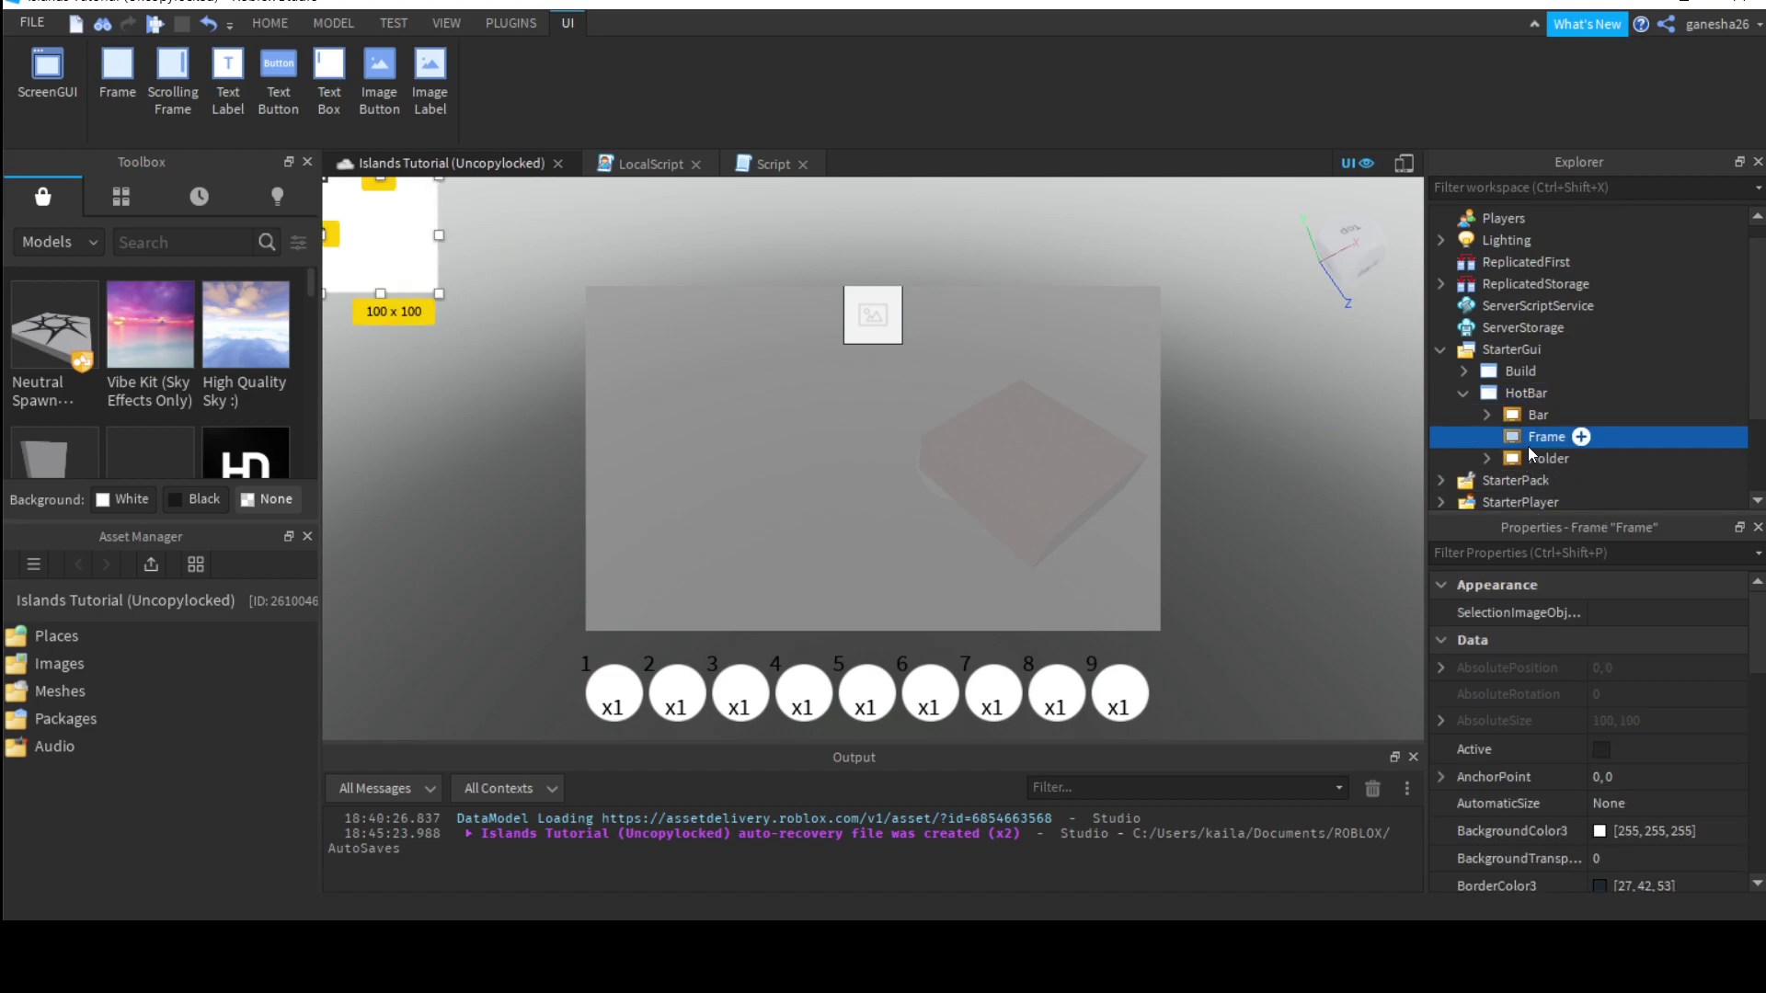
left_click_drag(405, 231, 397, 453)
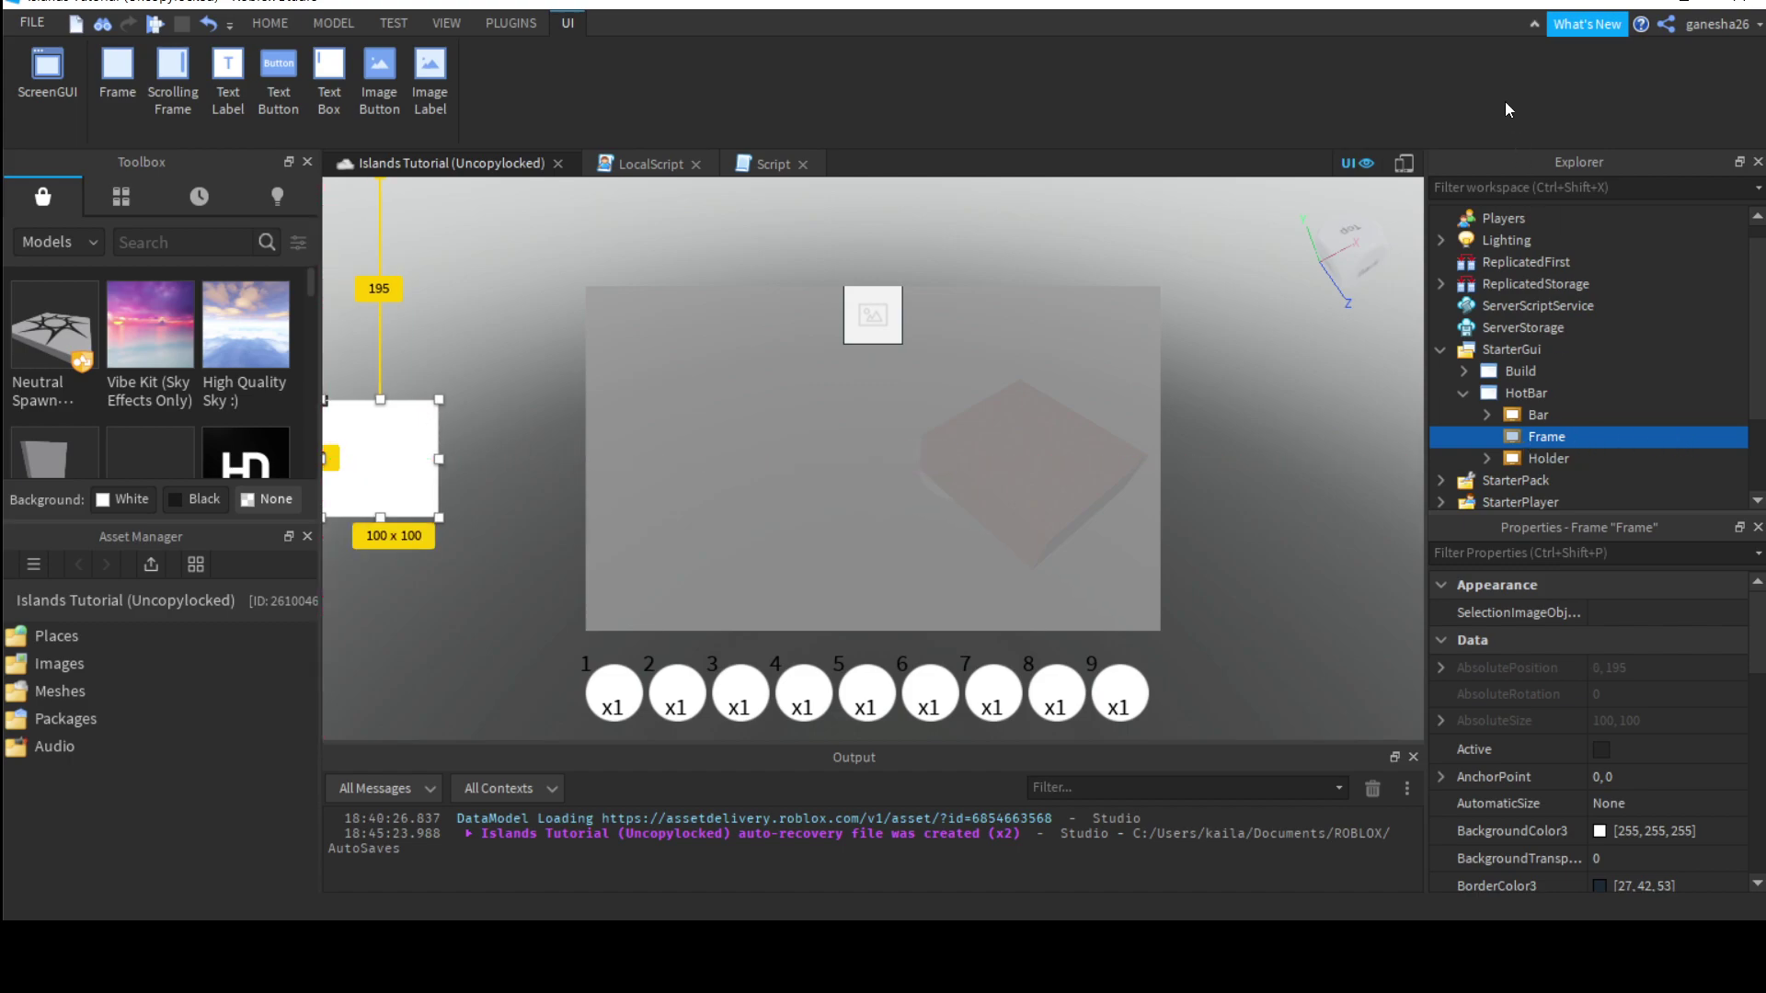
key("Delete")
left_click(1554, 413)
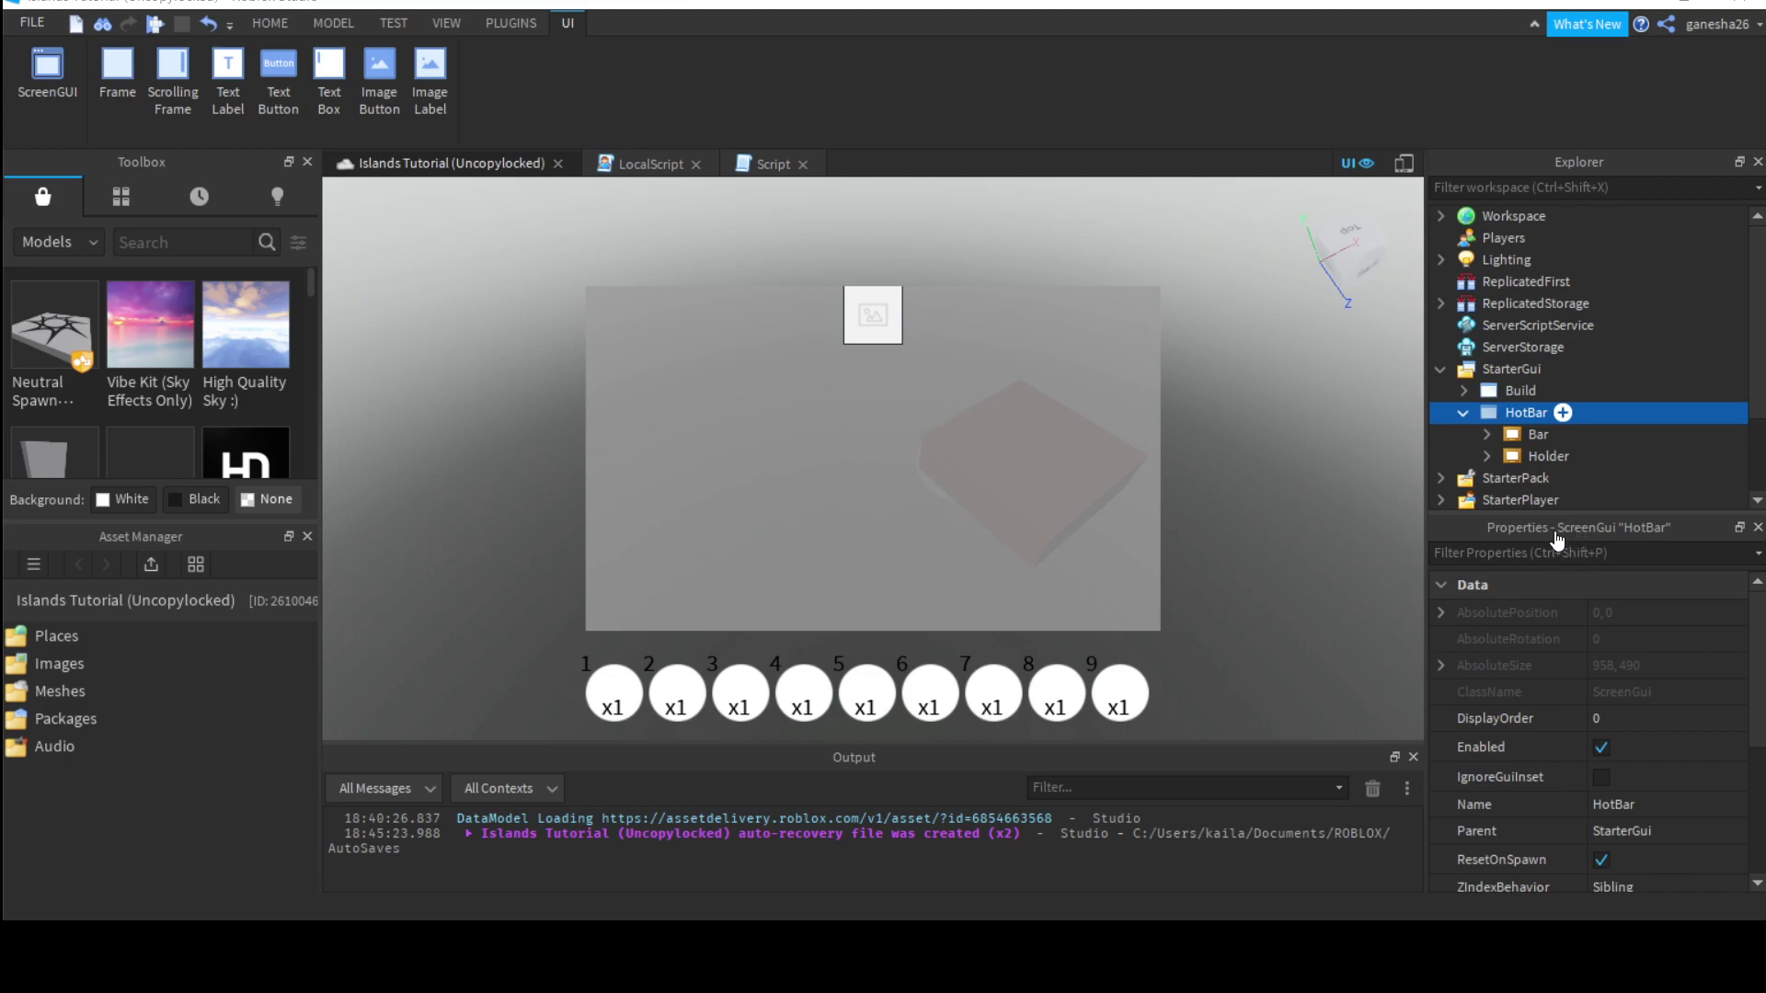
Step: Add a text button to HotBar, move it to the screen's left, and resize it to 100 x 50
left_click(278, 78)
left_click_drag(430, 230, 421, 475)
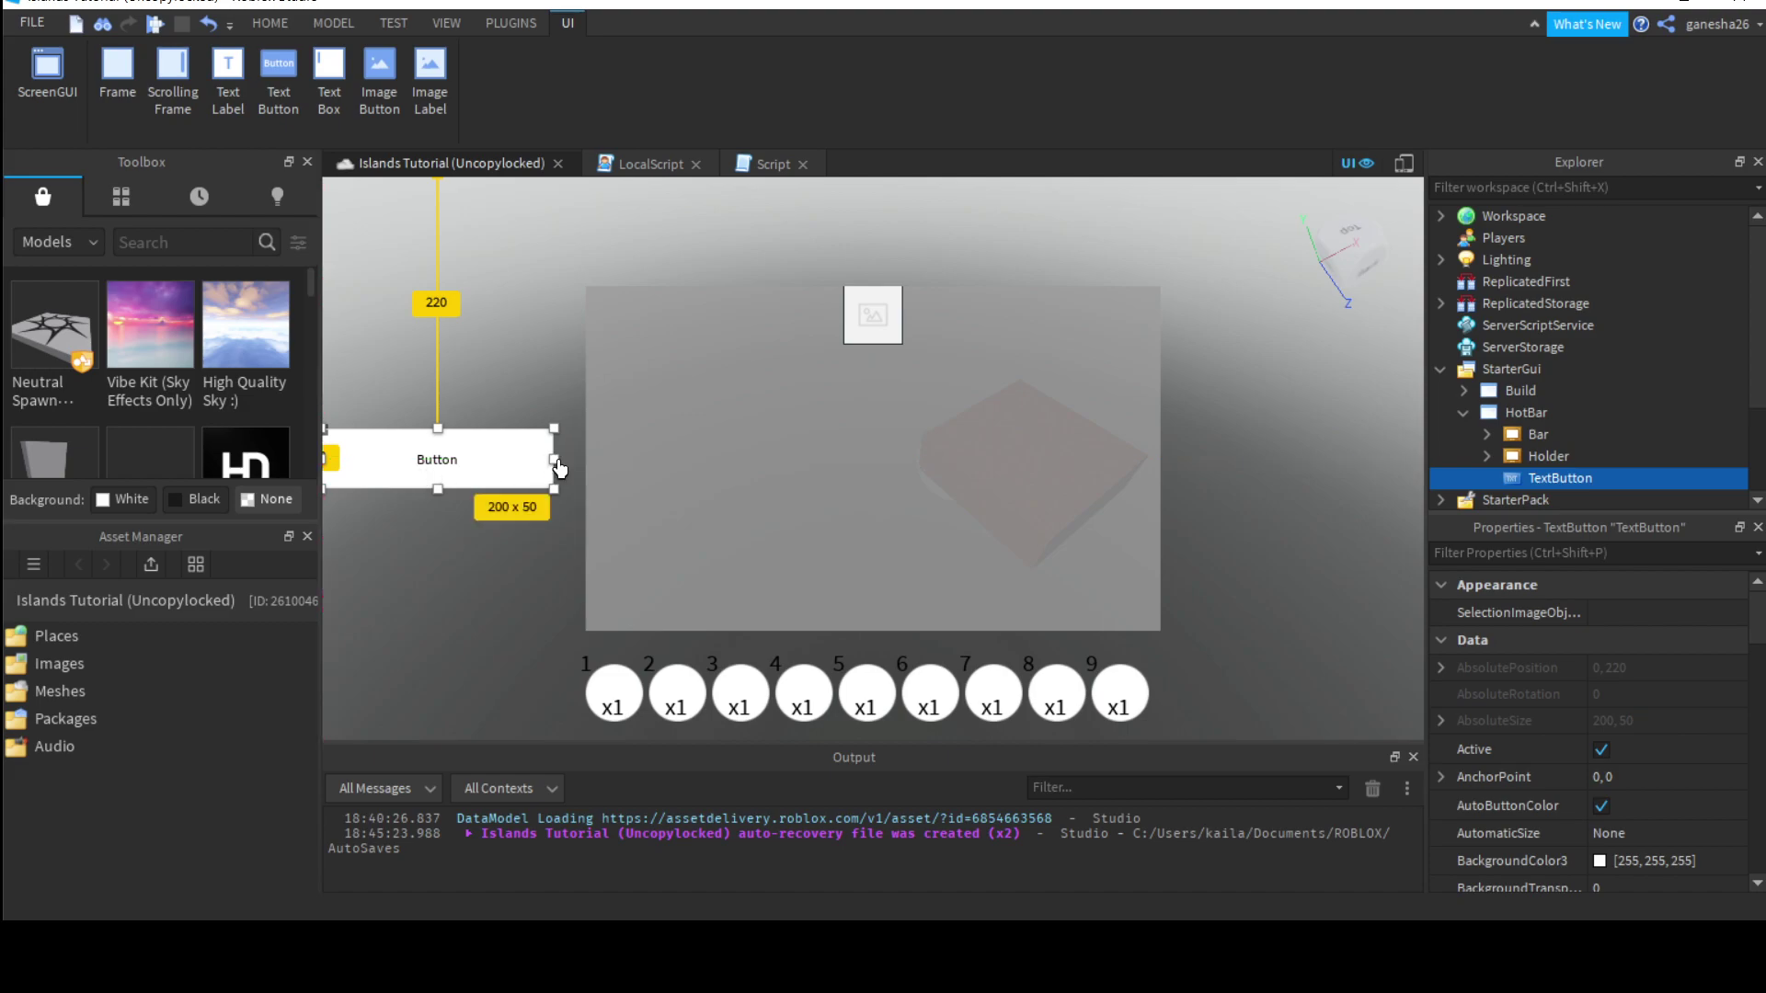
left_click_drag(556, 468, 440, 489)
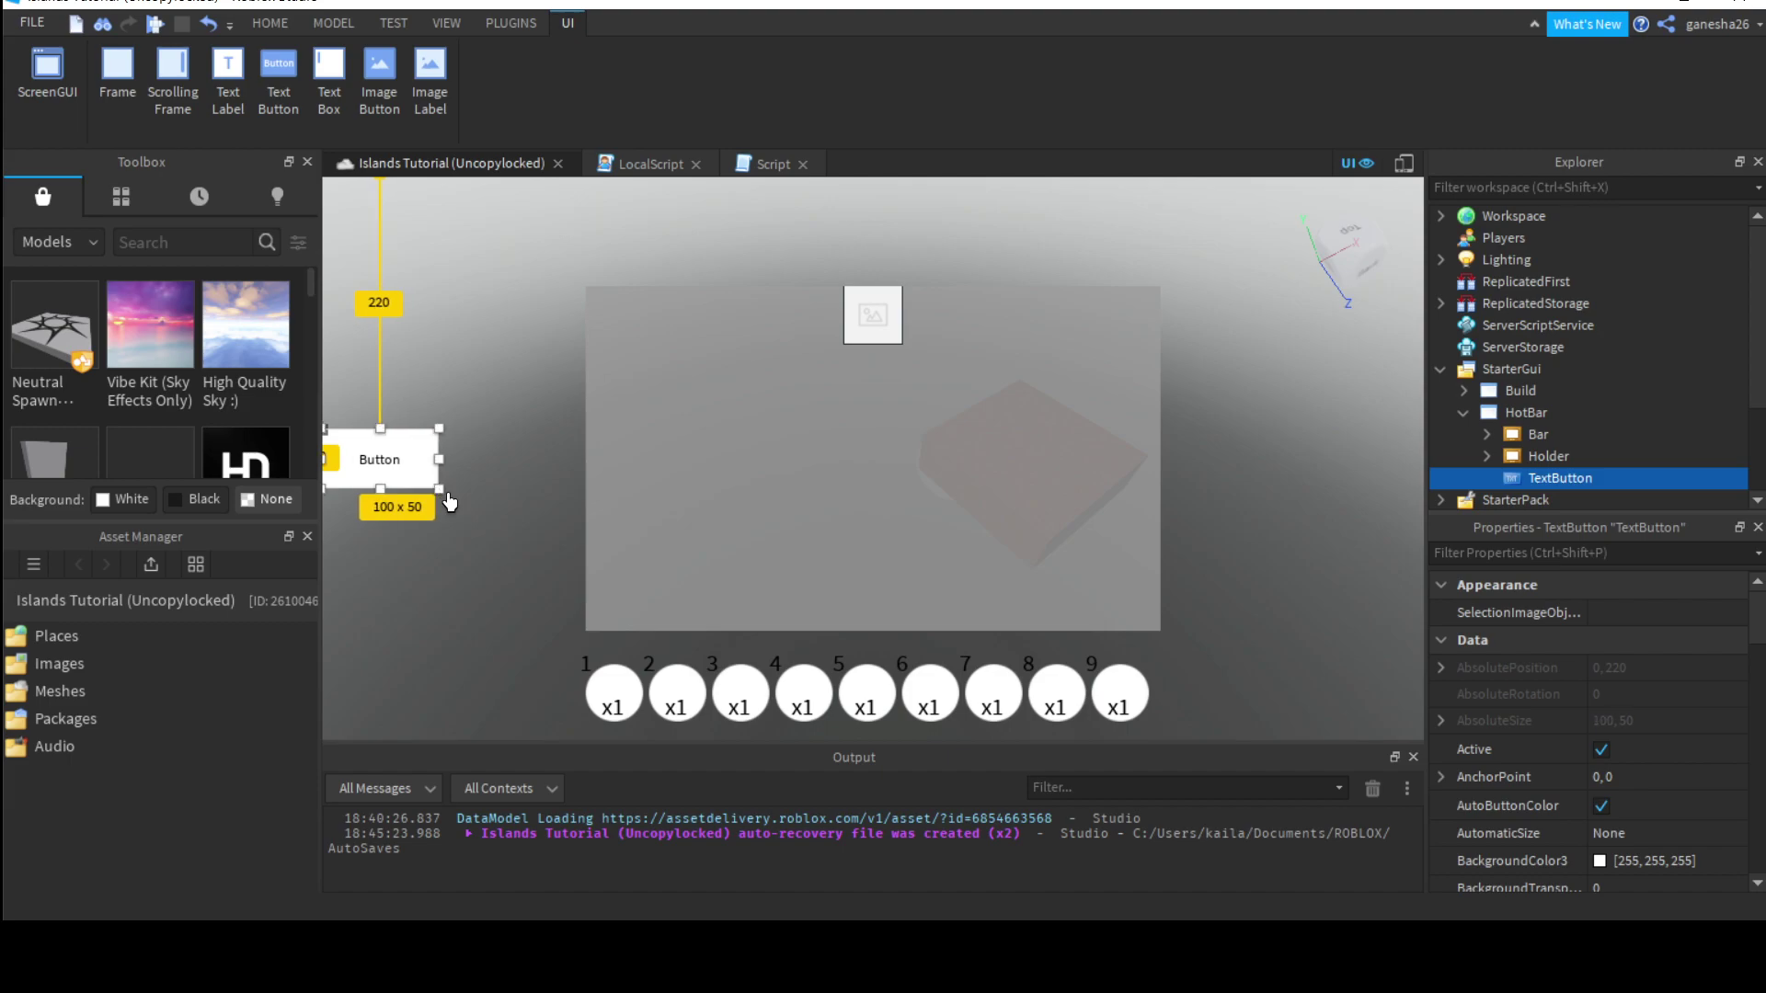
scroll(1483, 749, "down", 15)
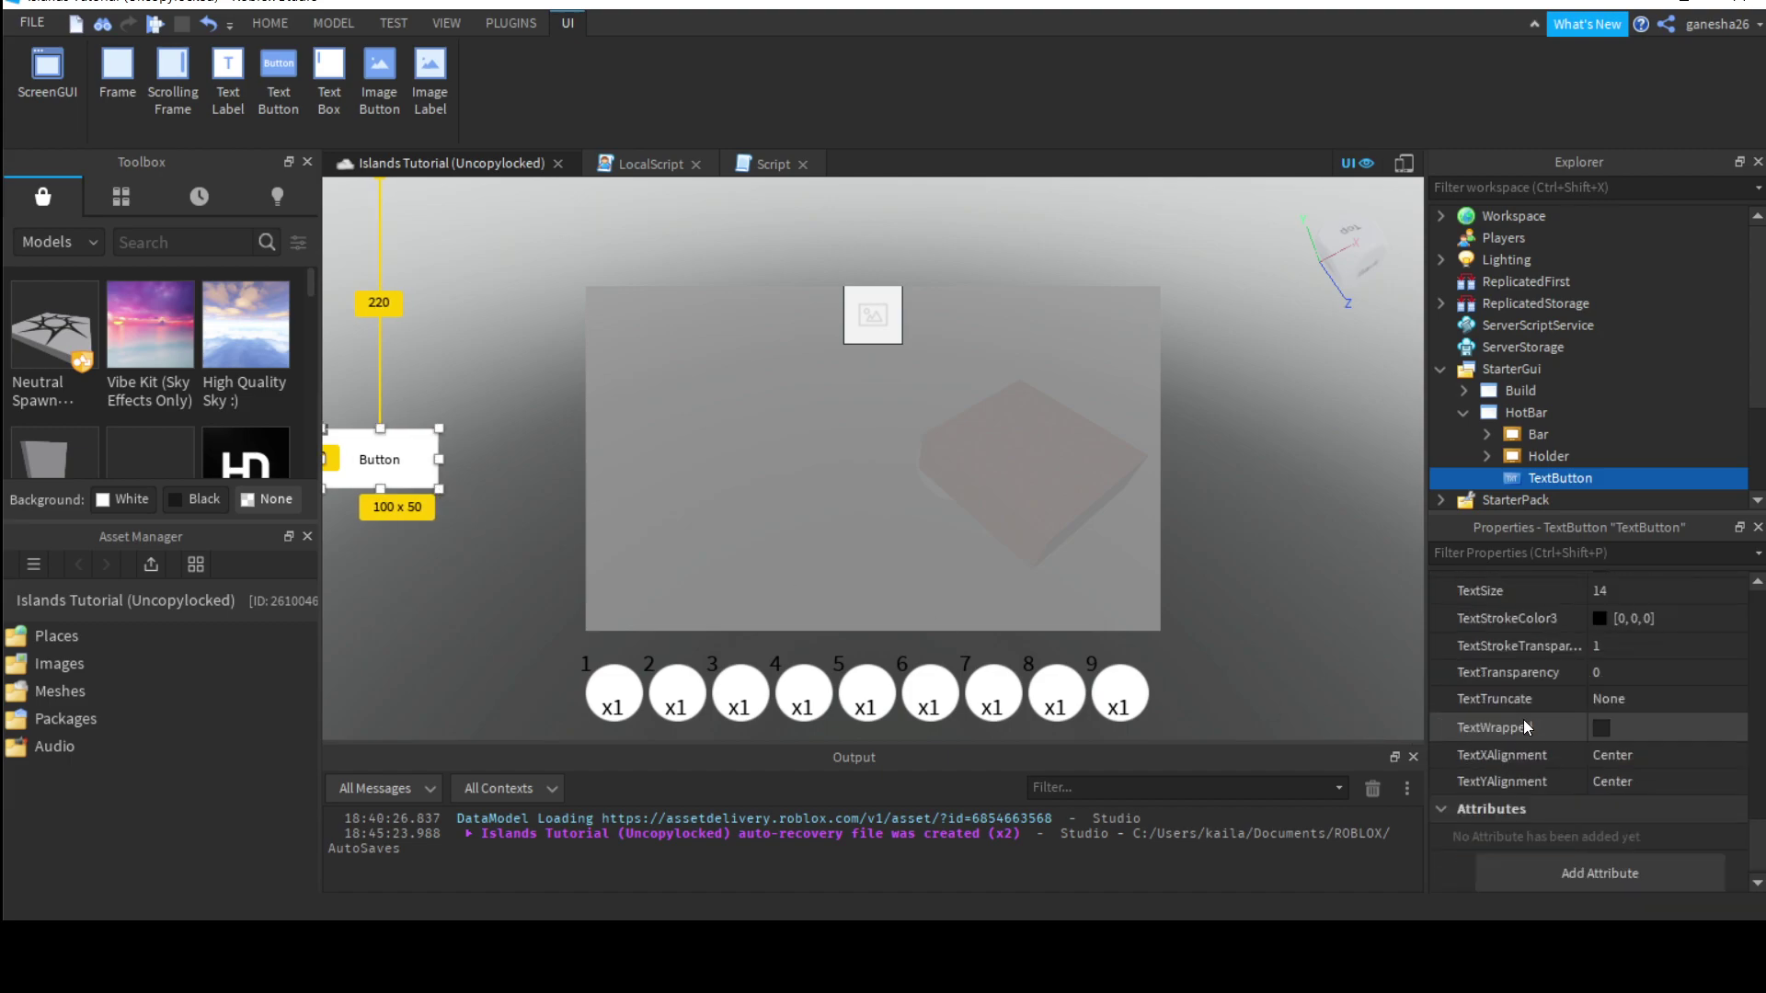
scroll(1536, 713, "up", 5)
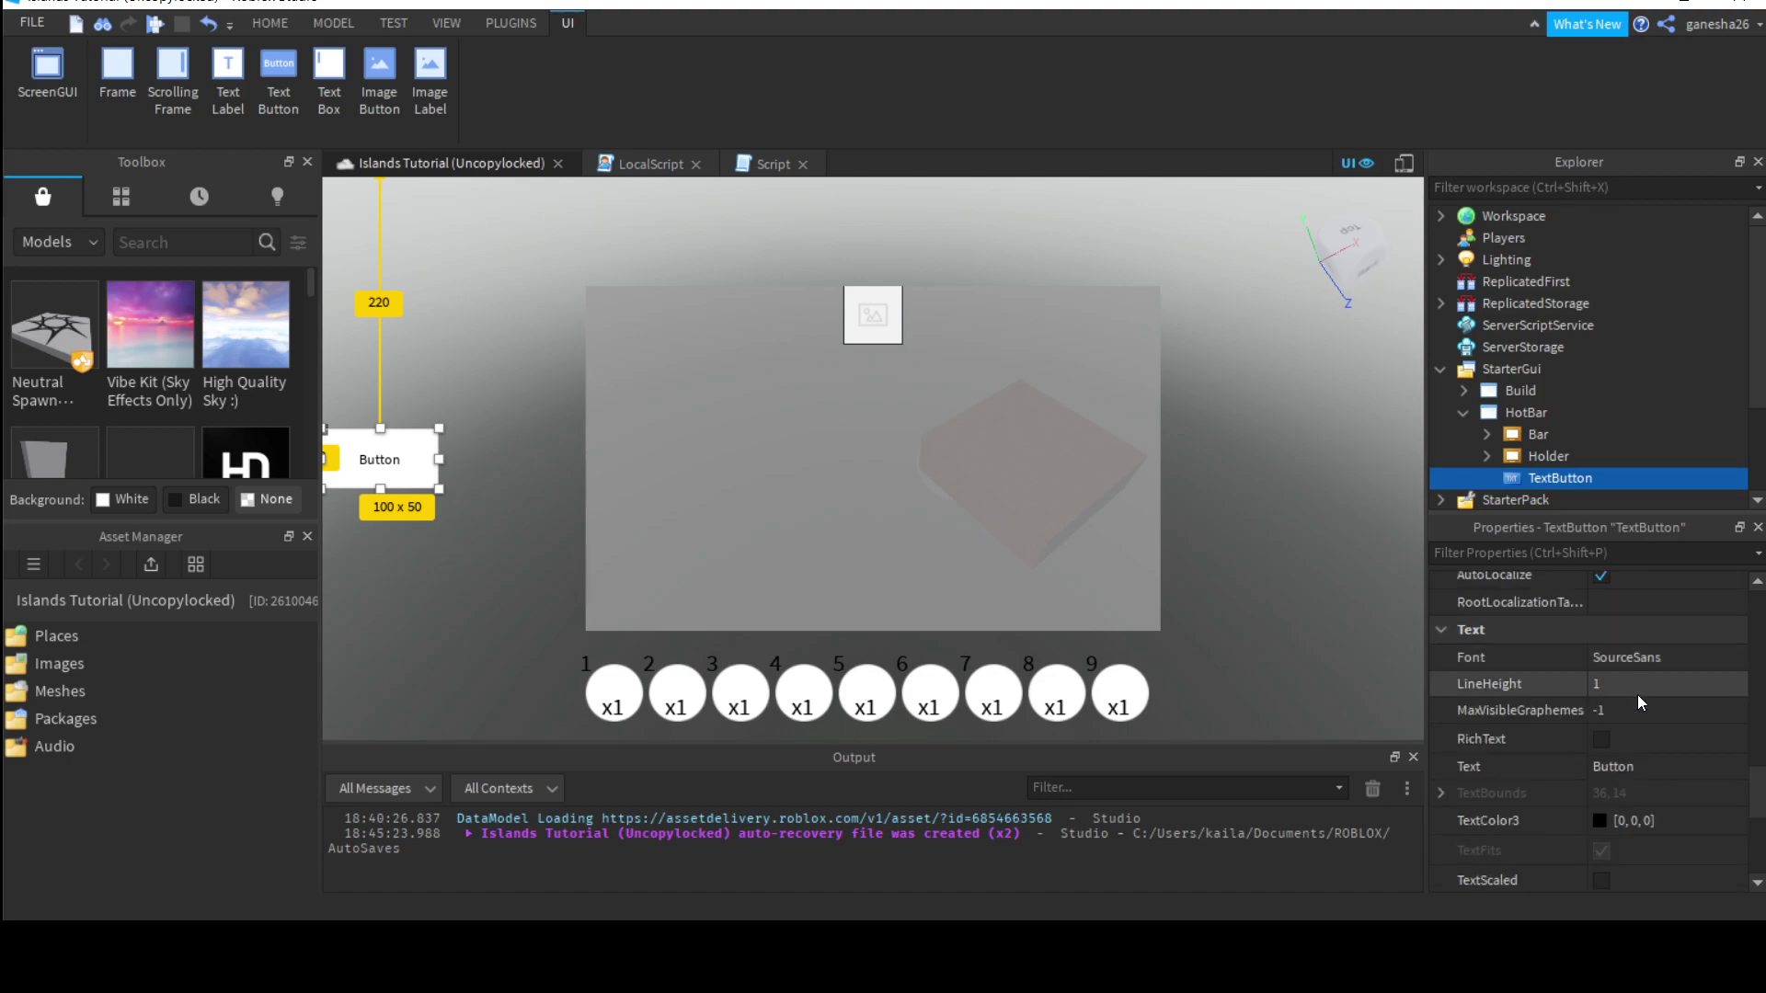
Step: Set the button's Text to 'Inventory' and enable TextScaled
left_click(1630, 768)
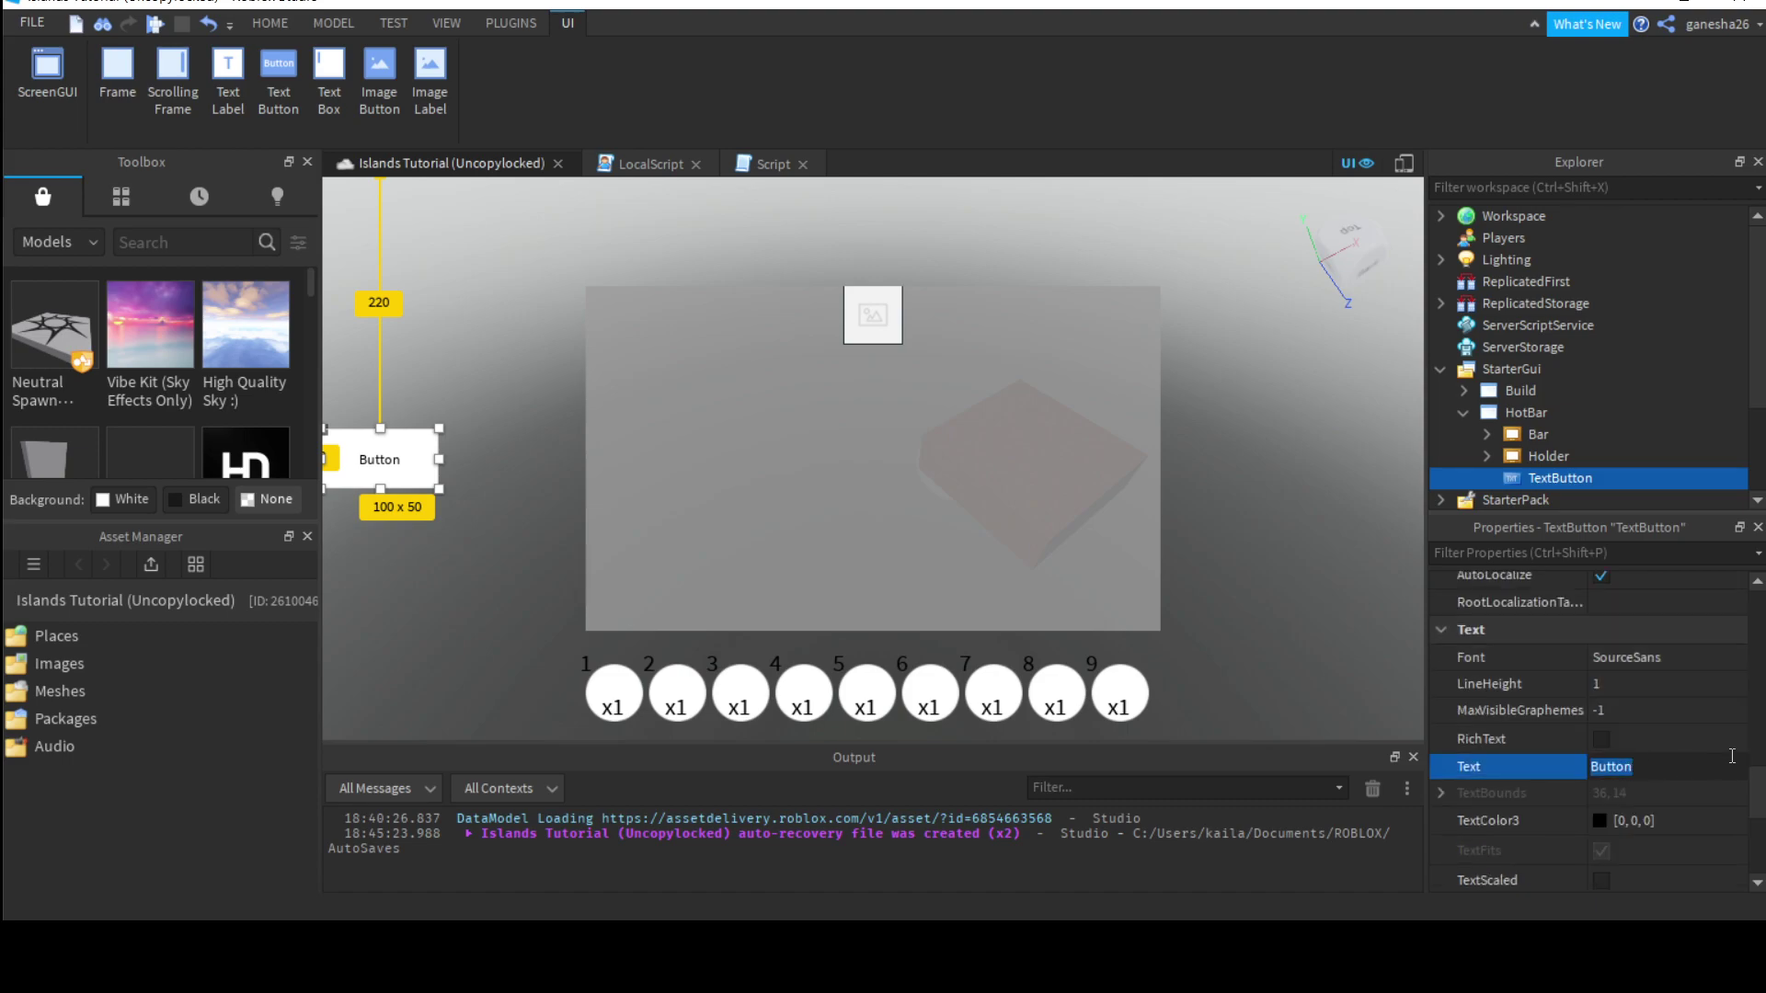
type("Inventory")
key("Return")
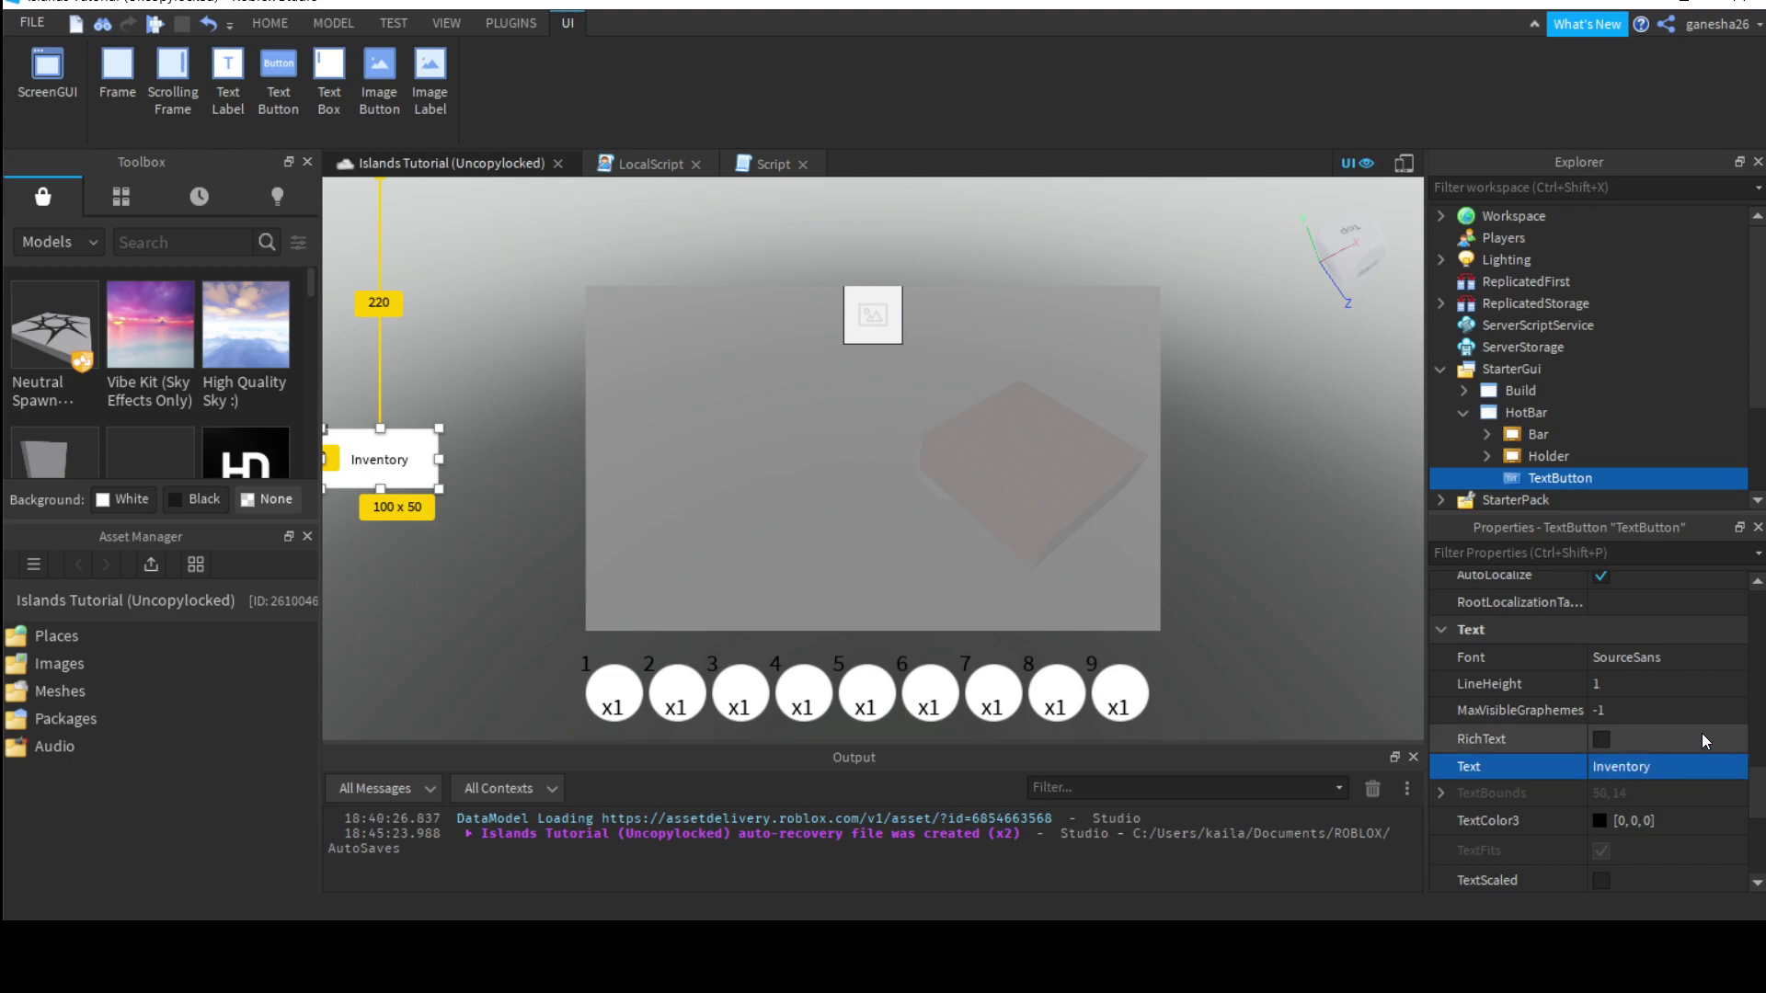
scroll(1686, 730, "down", 1)
scroll(1685, 730, "down", 1)
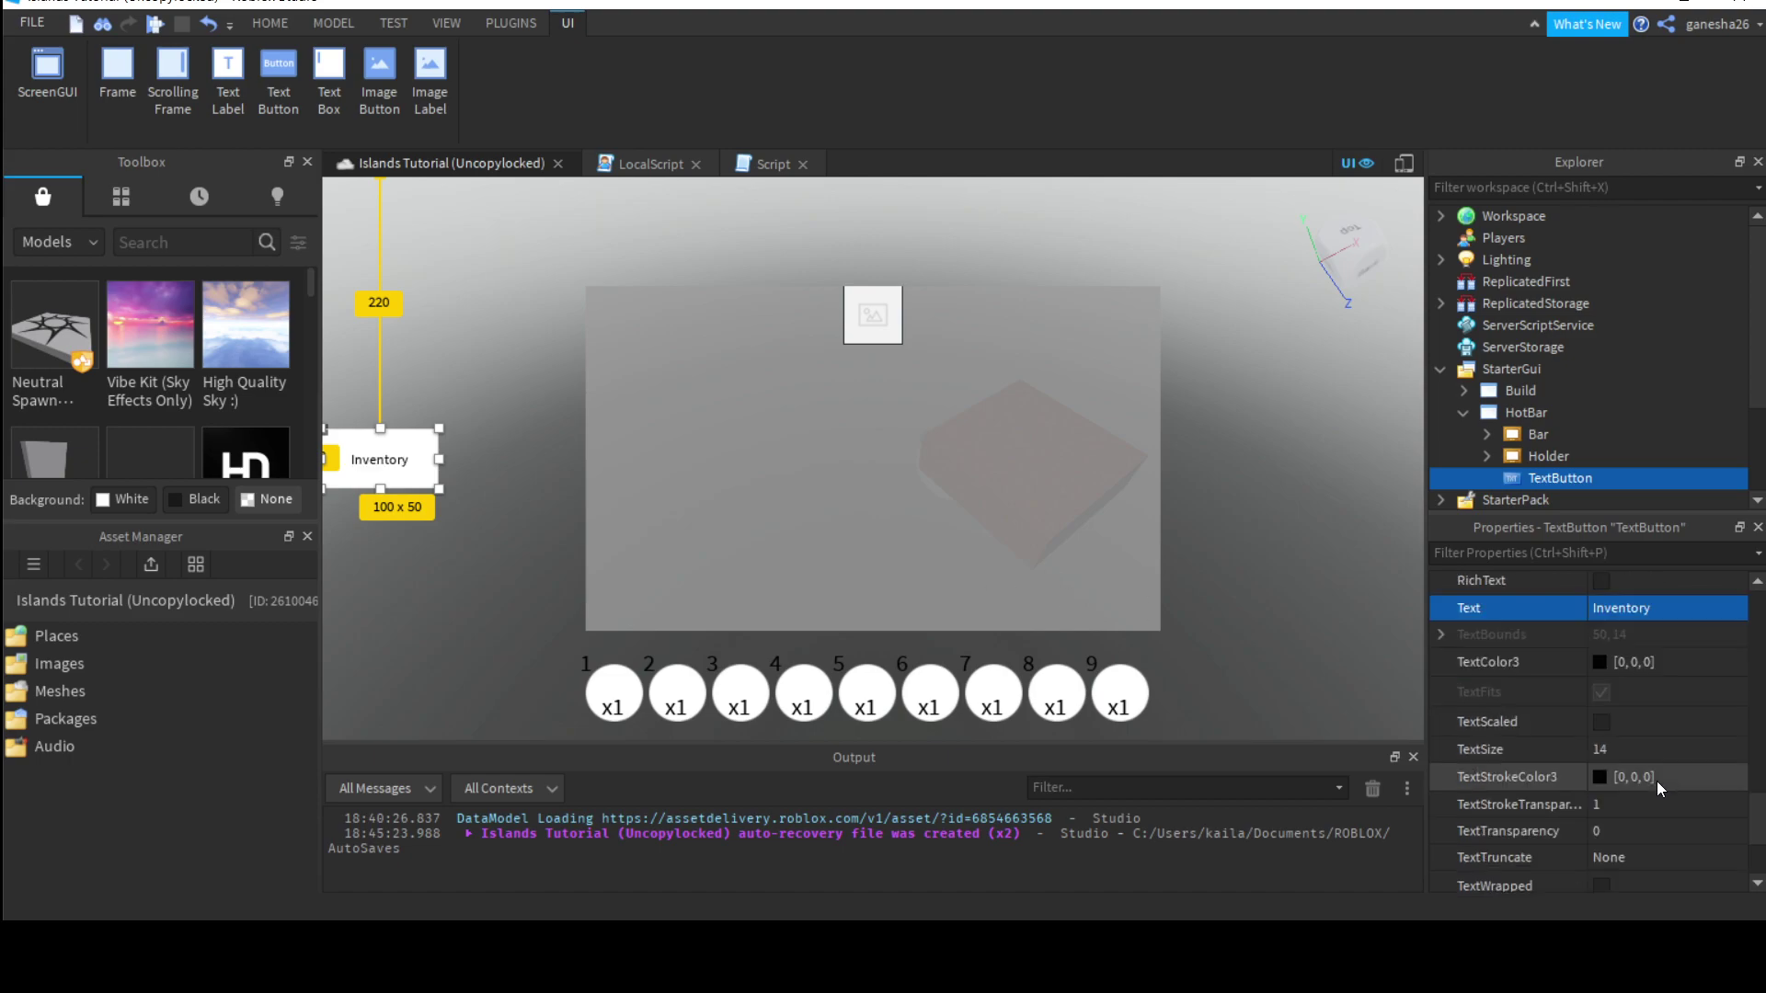
left_click(1605, 722)
left_click(504, 497)
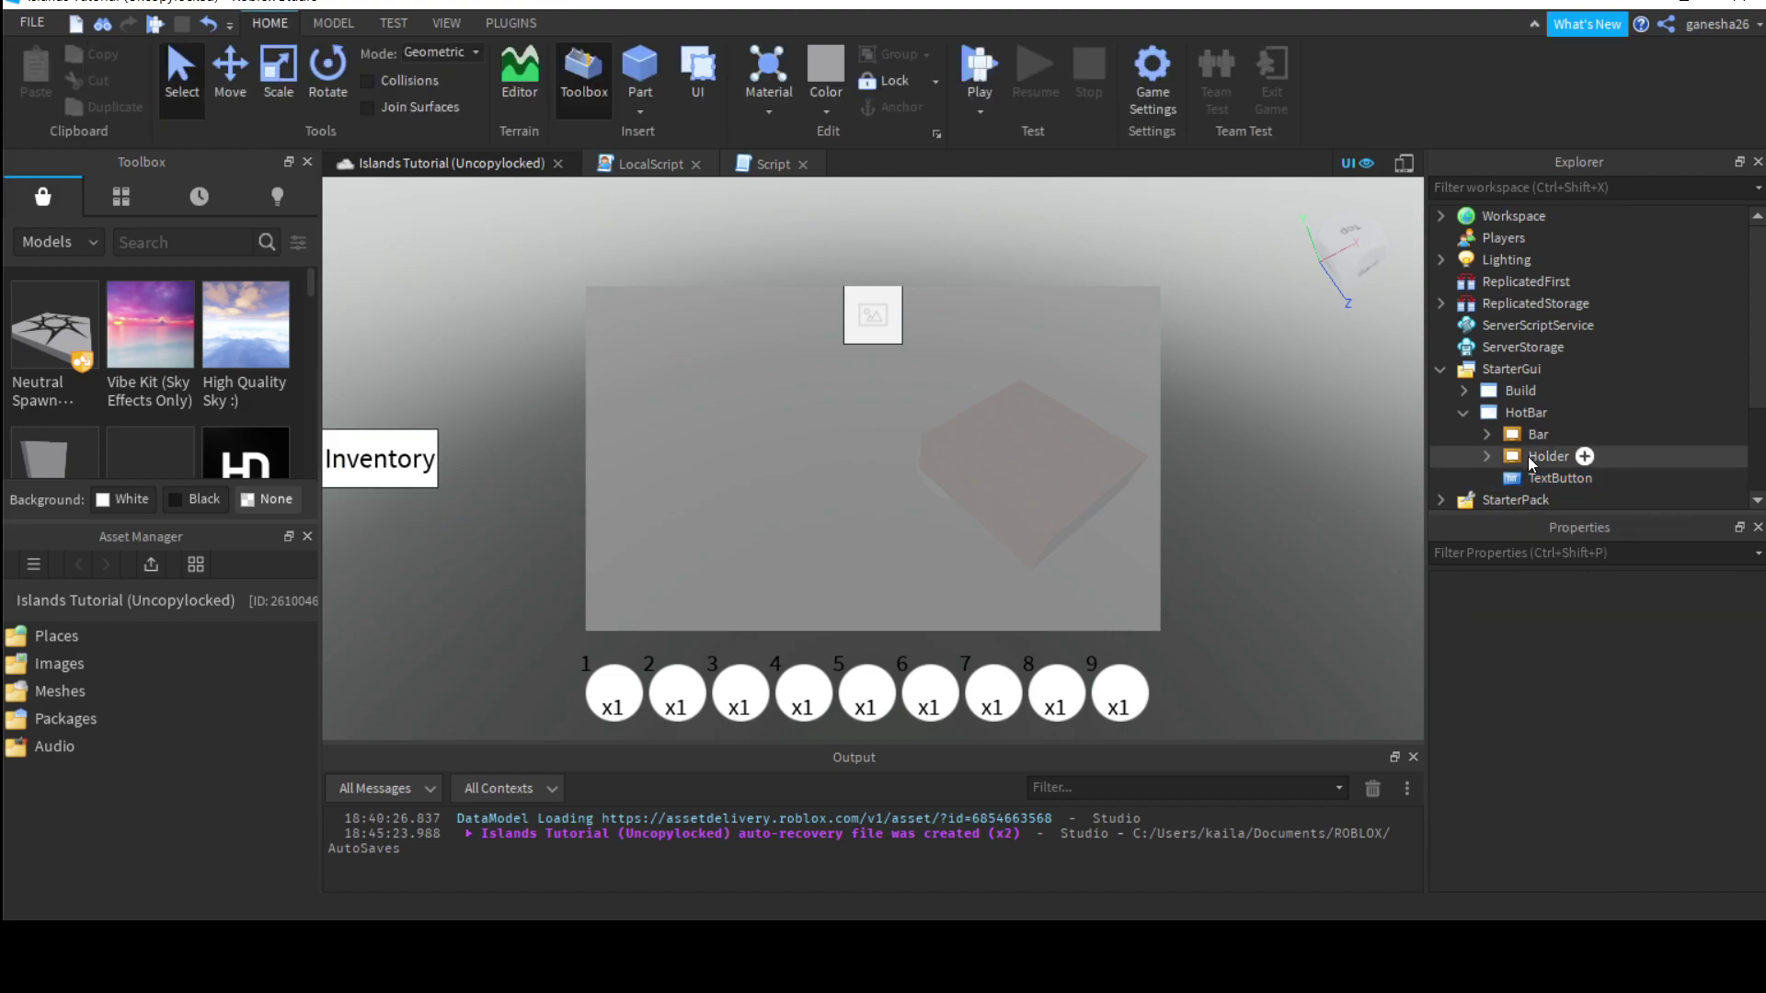
Step: Rename the text button to 'Button' in Explorer
left_click(1536, 478)
left_click(1553, 478)
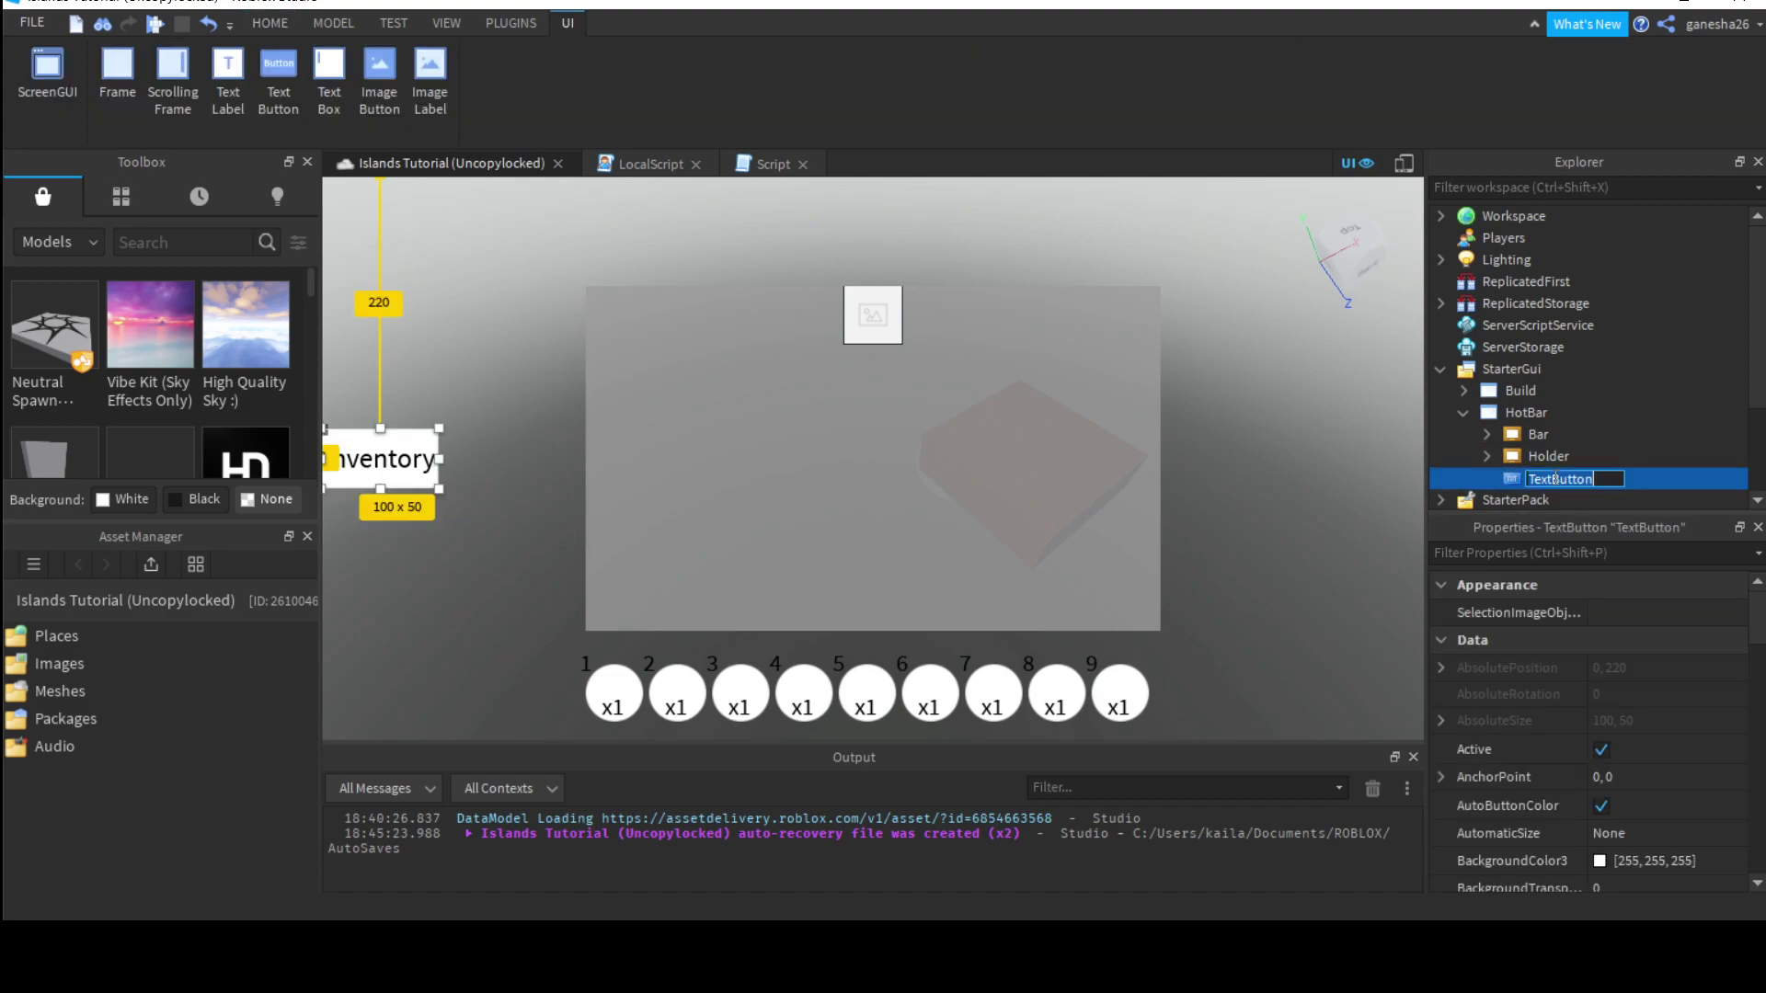
type("Open")
key("Return")
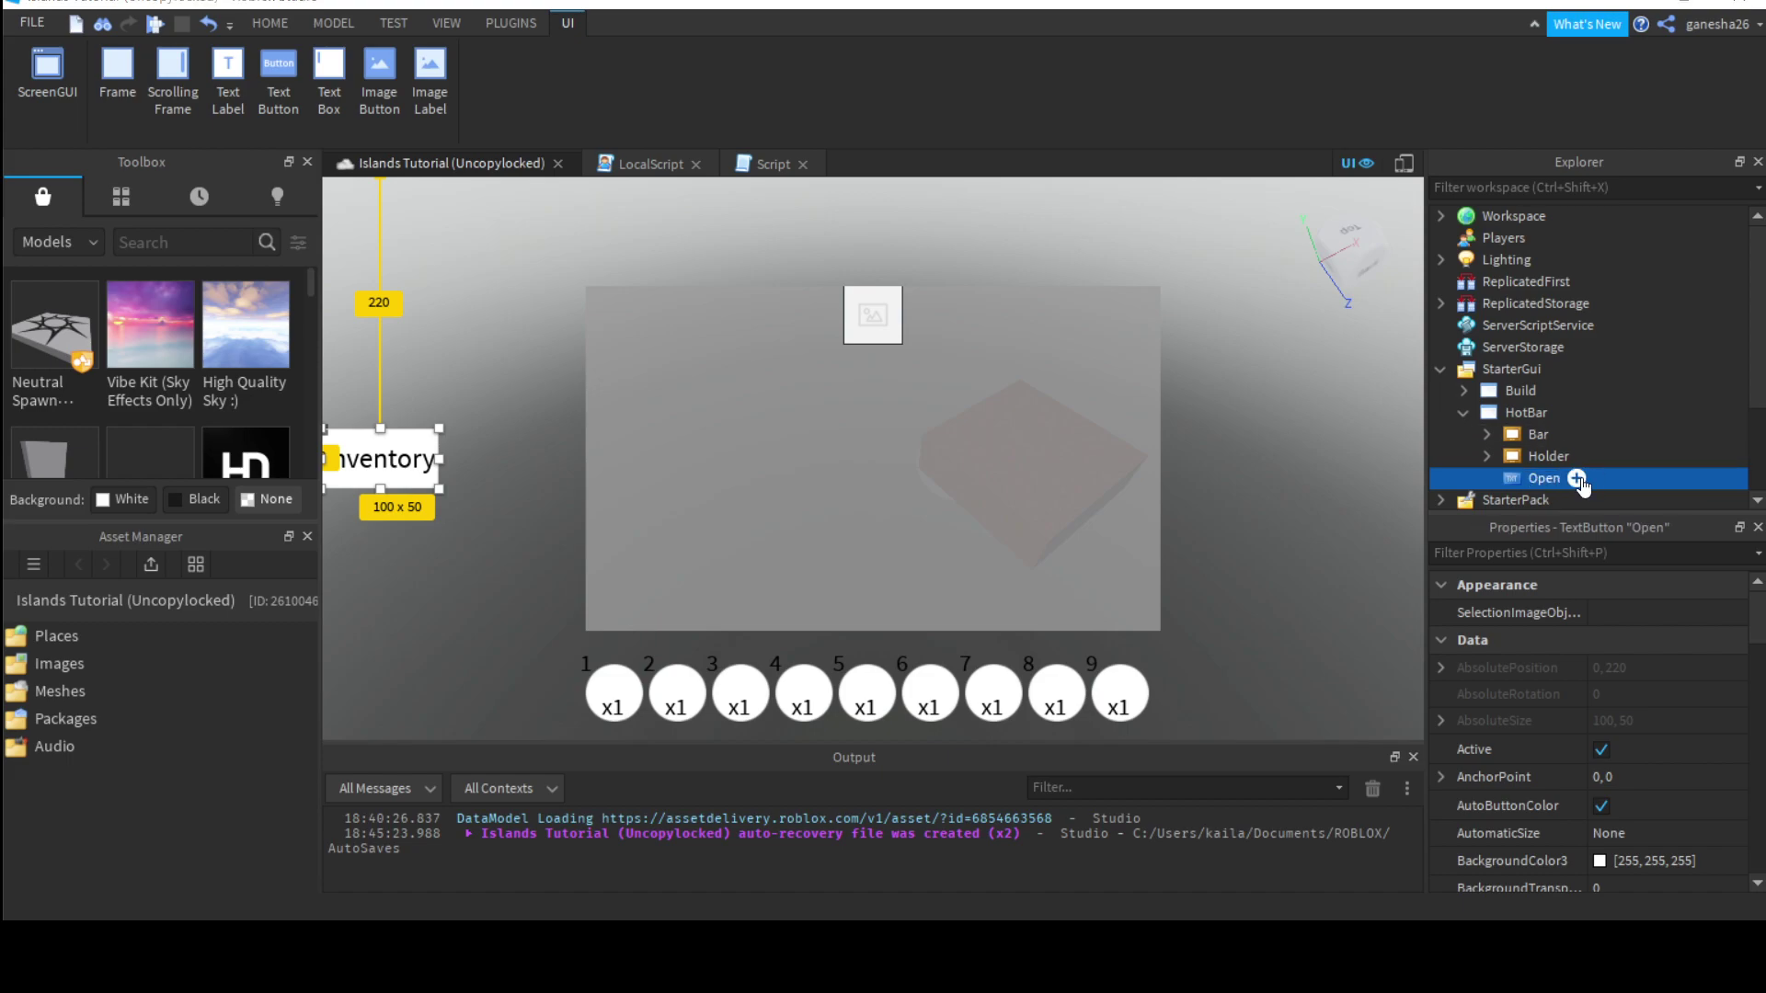
left_click(1511, 369)
left_click(1523, 347)
left_click(1543, 478)
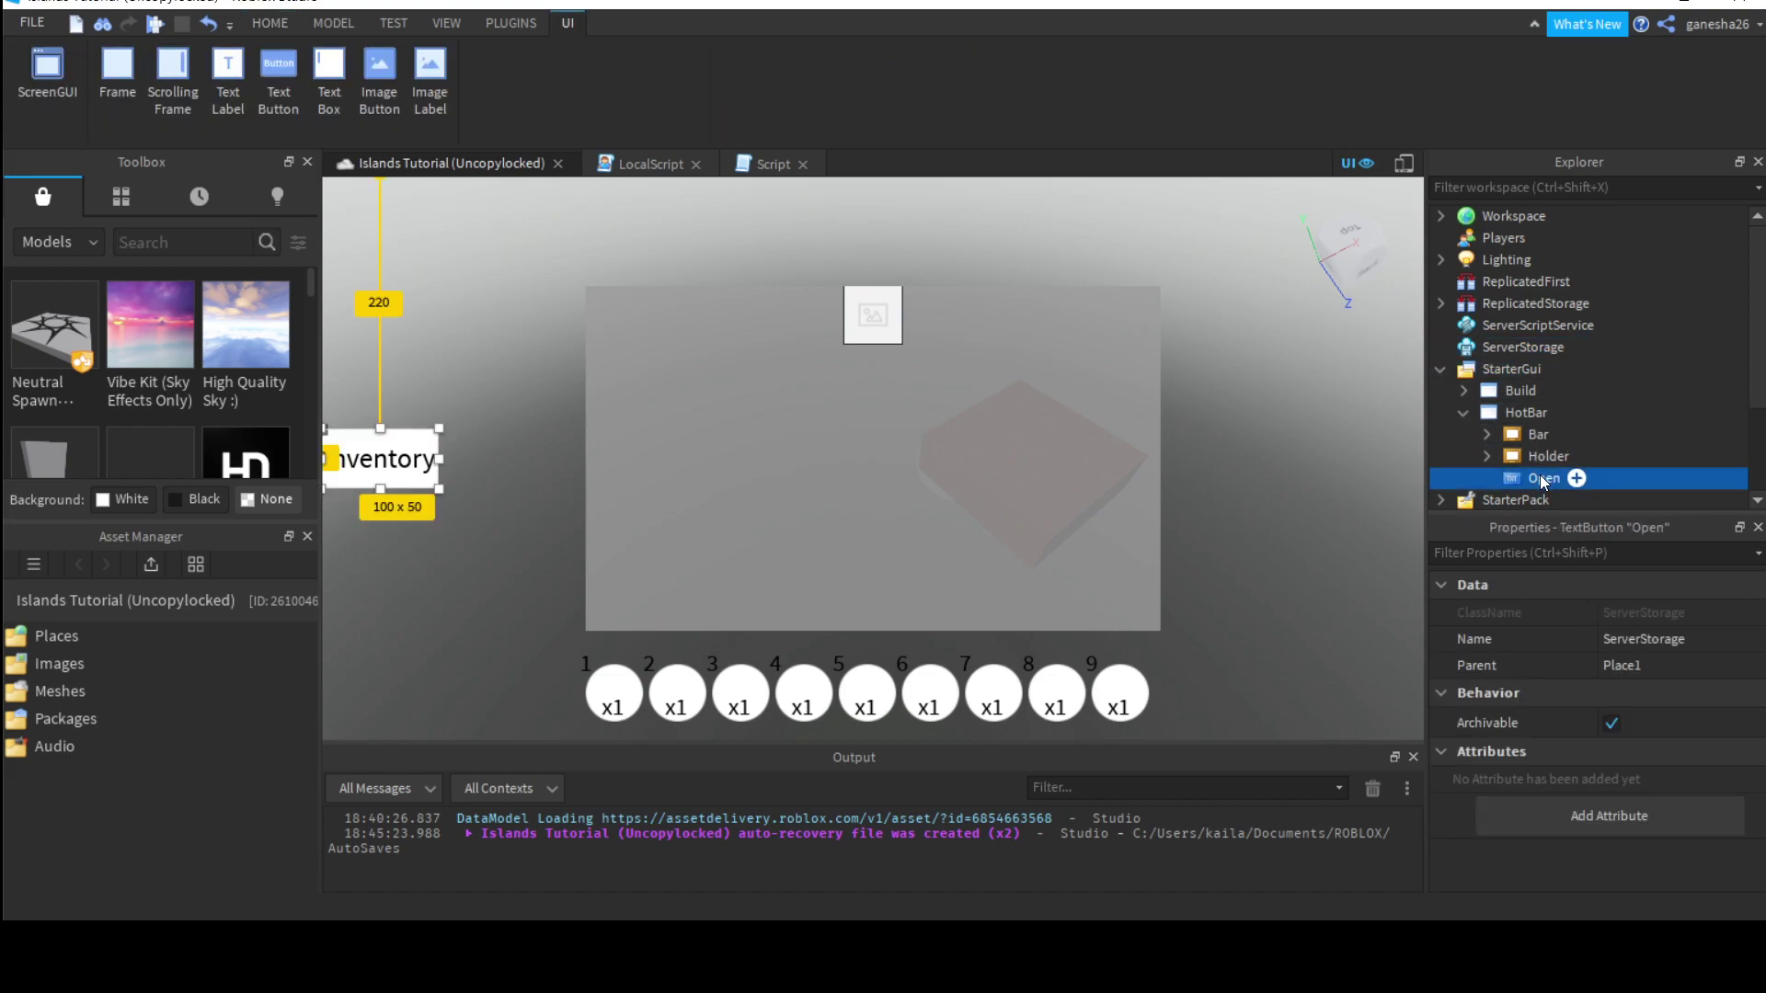
left_click(1544, 478)
type("Button")
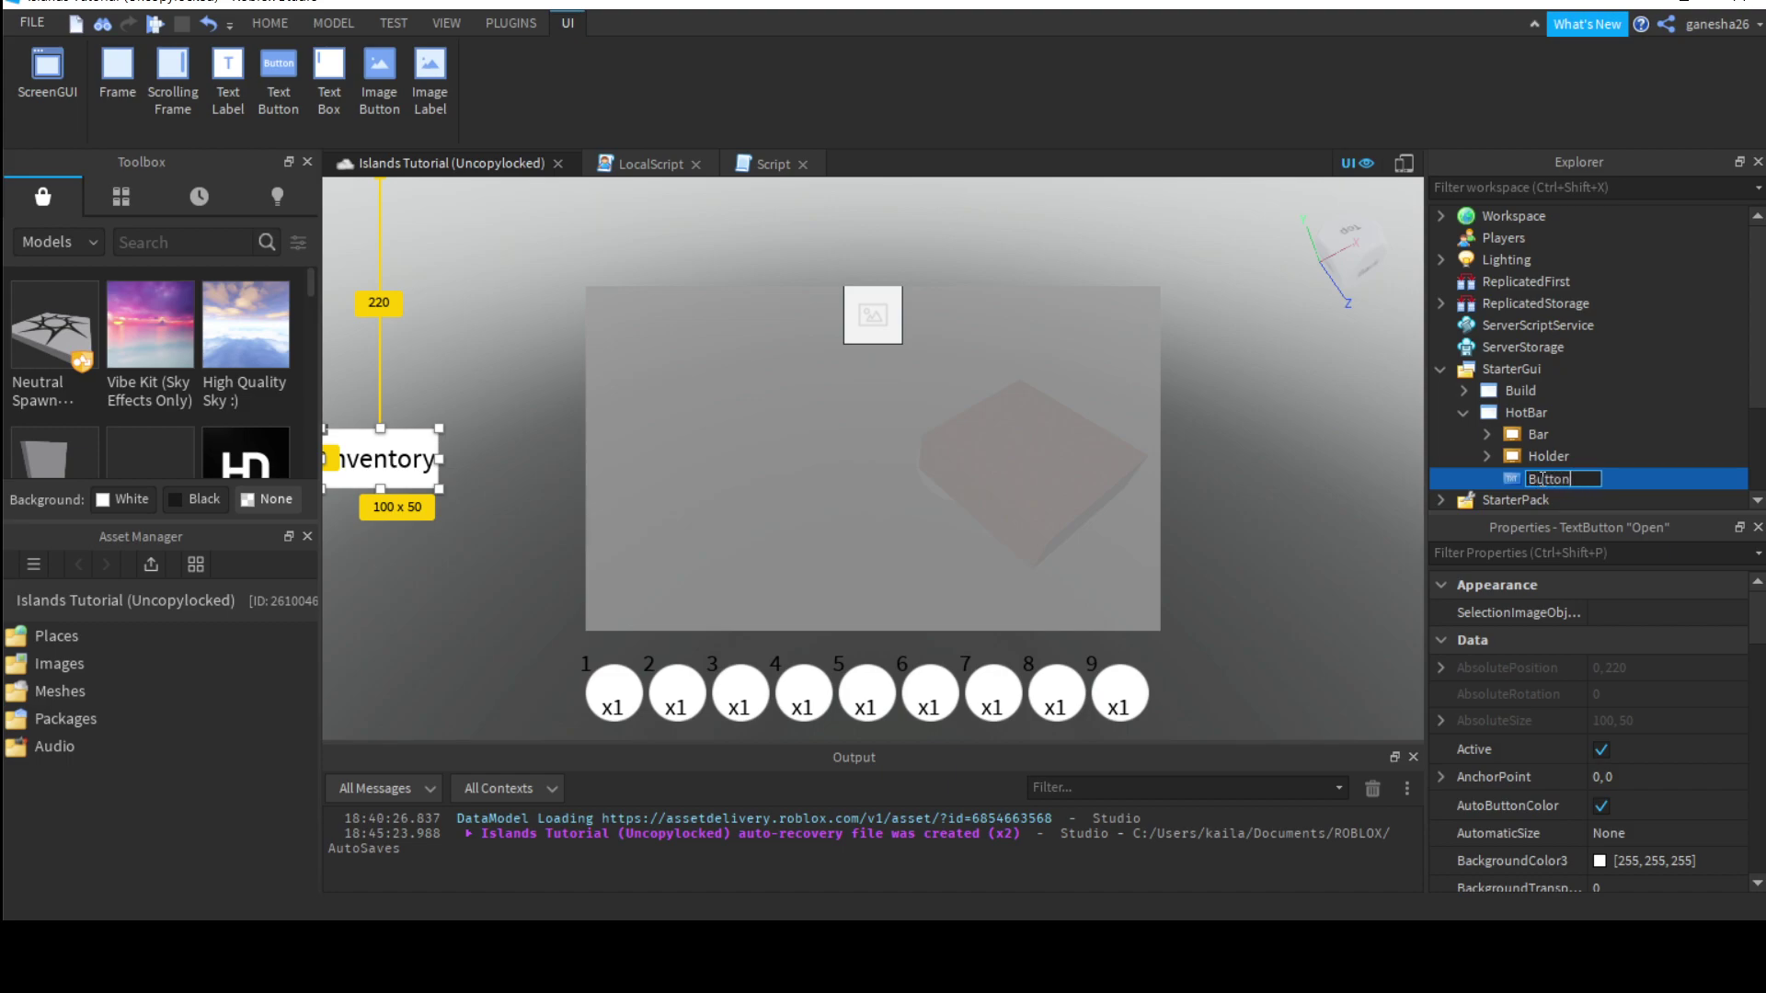
key("Return")
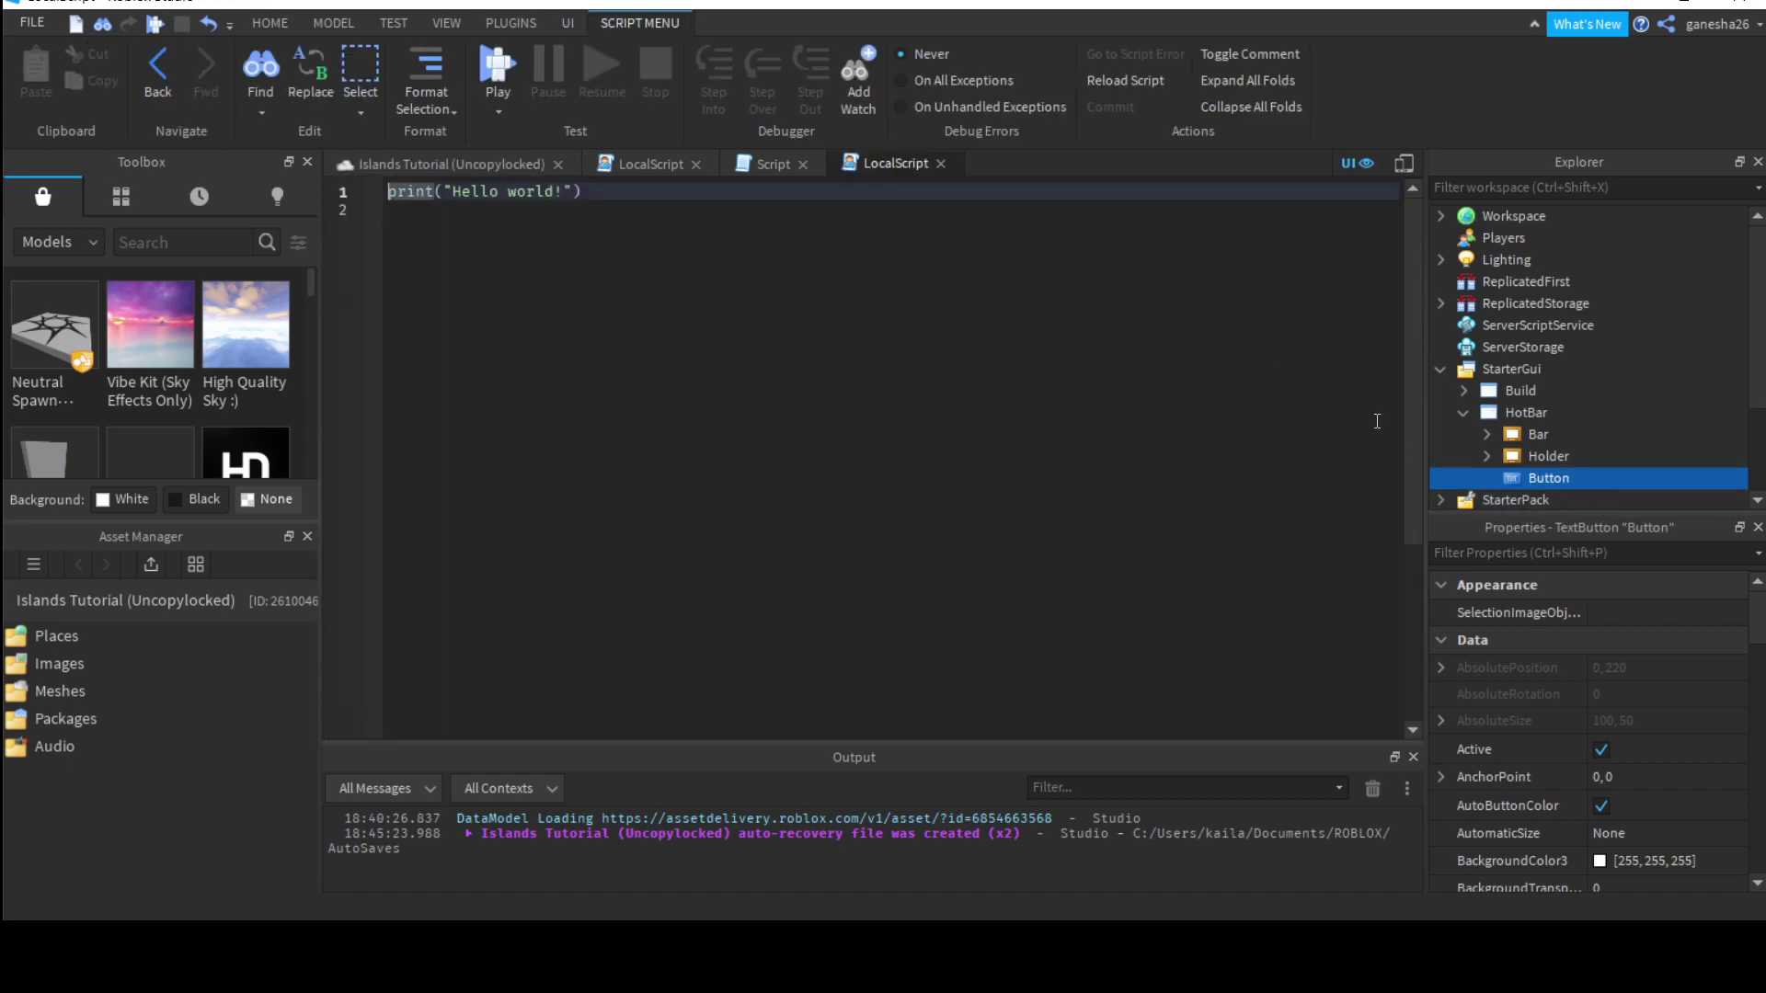
Step: Replace the default print line with script.Parent.MouseButton1Click:Connect(function()
key("ctrl+a")
key("BackSpace")
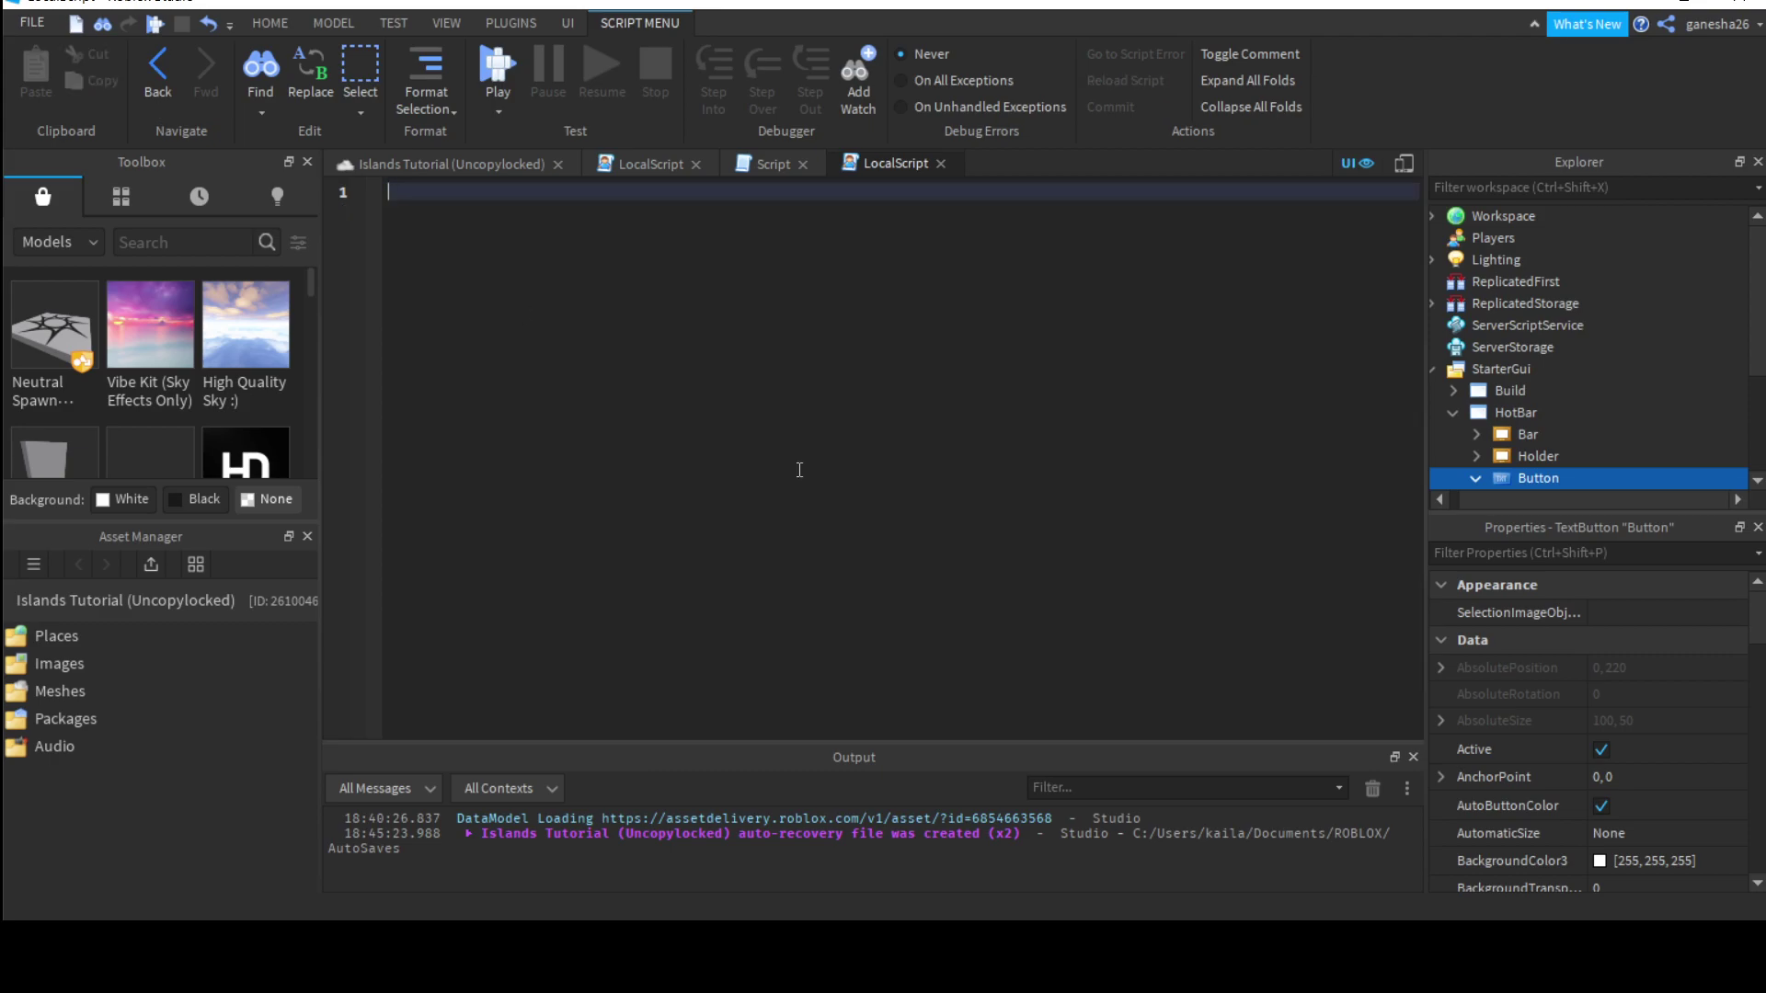
type("script.Parent")
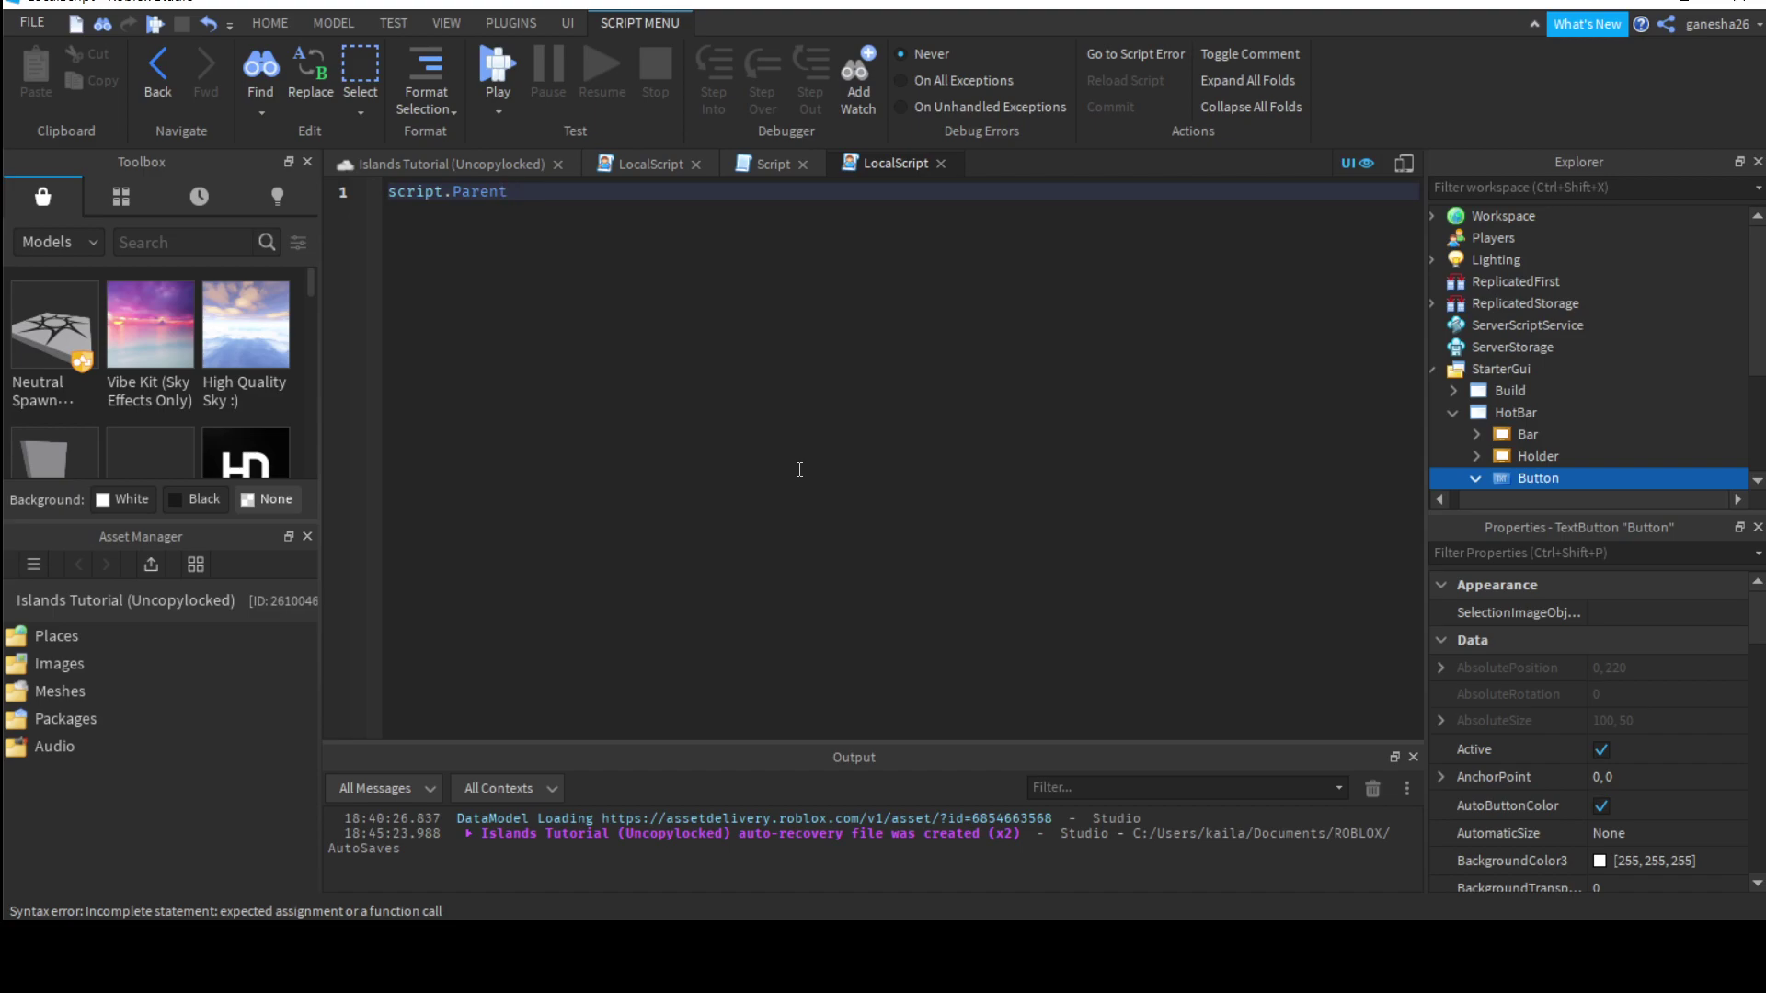
type(".MouseButton1Click:Connect(function()")
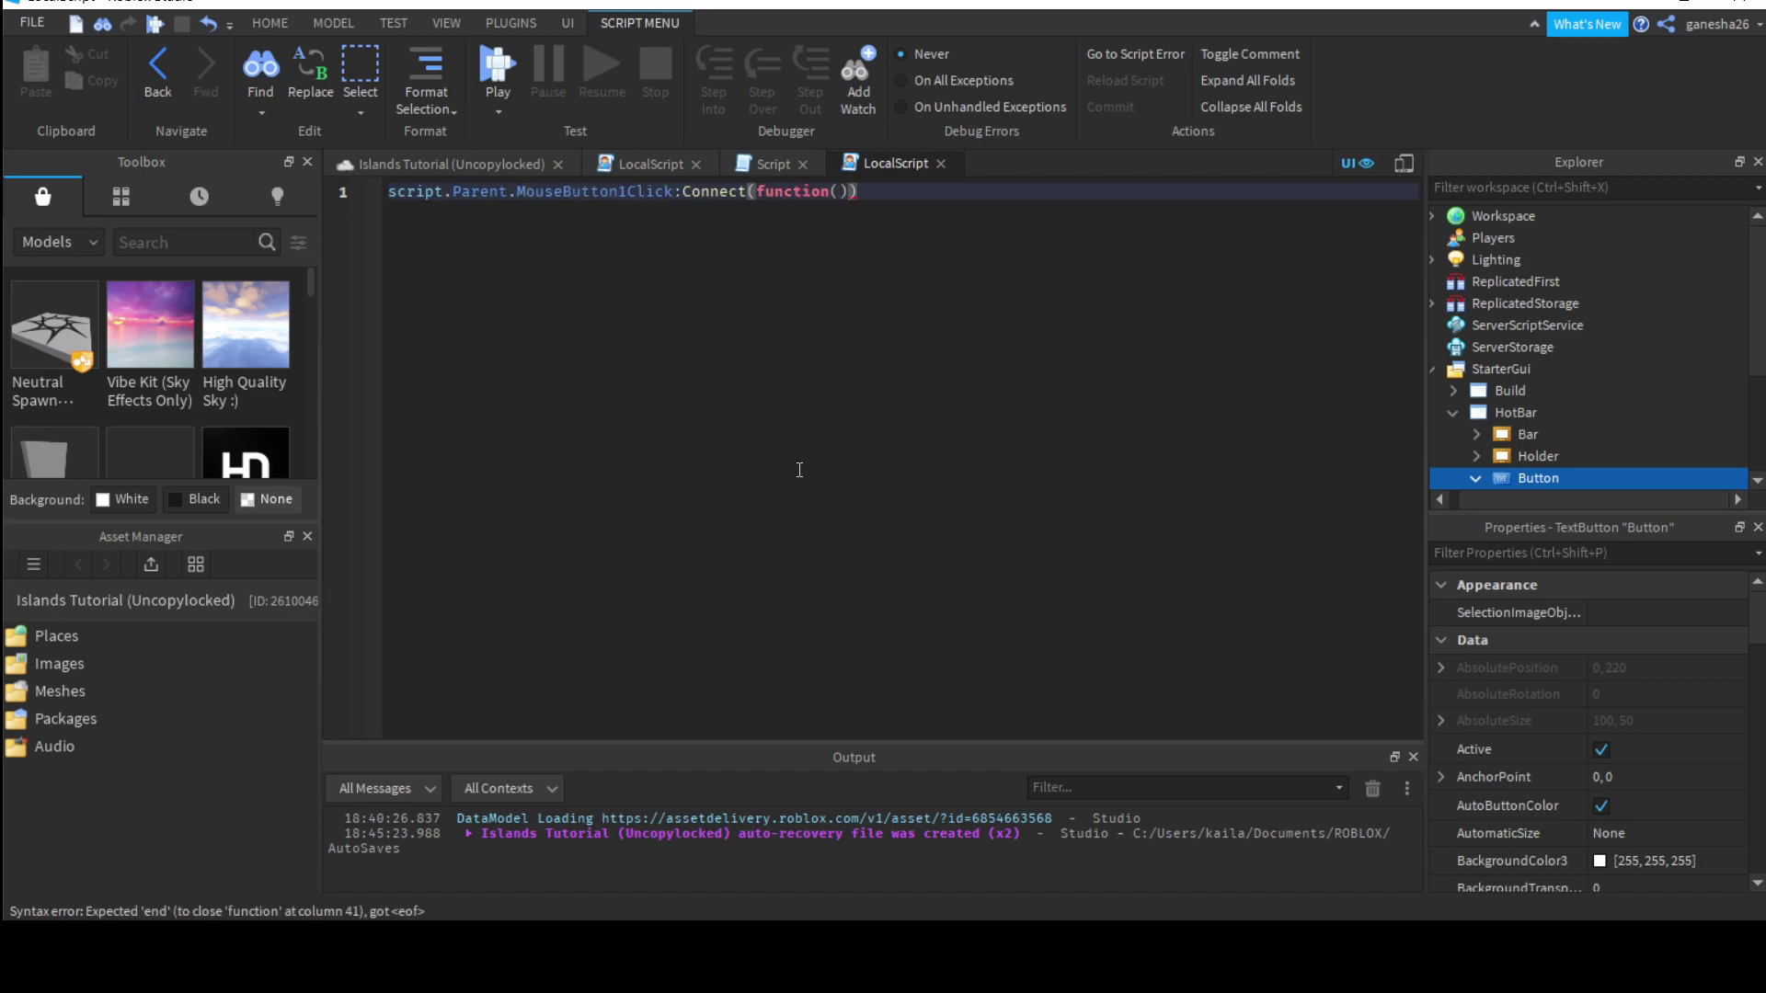
key("Return")
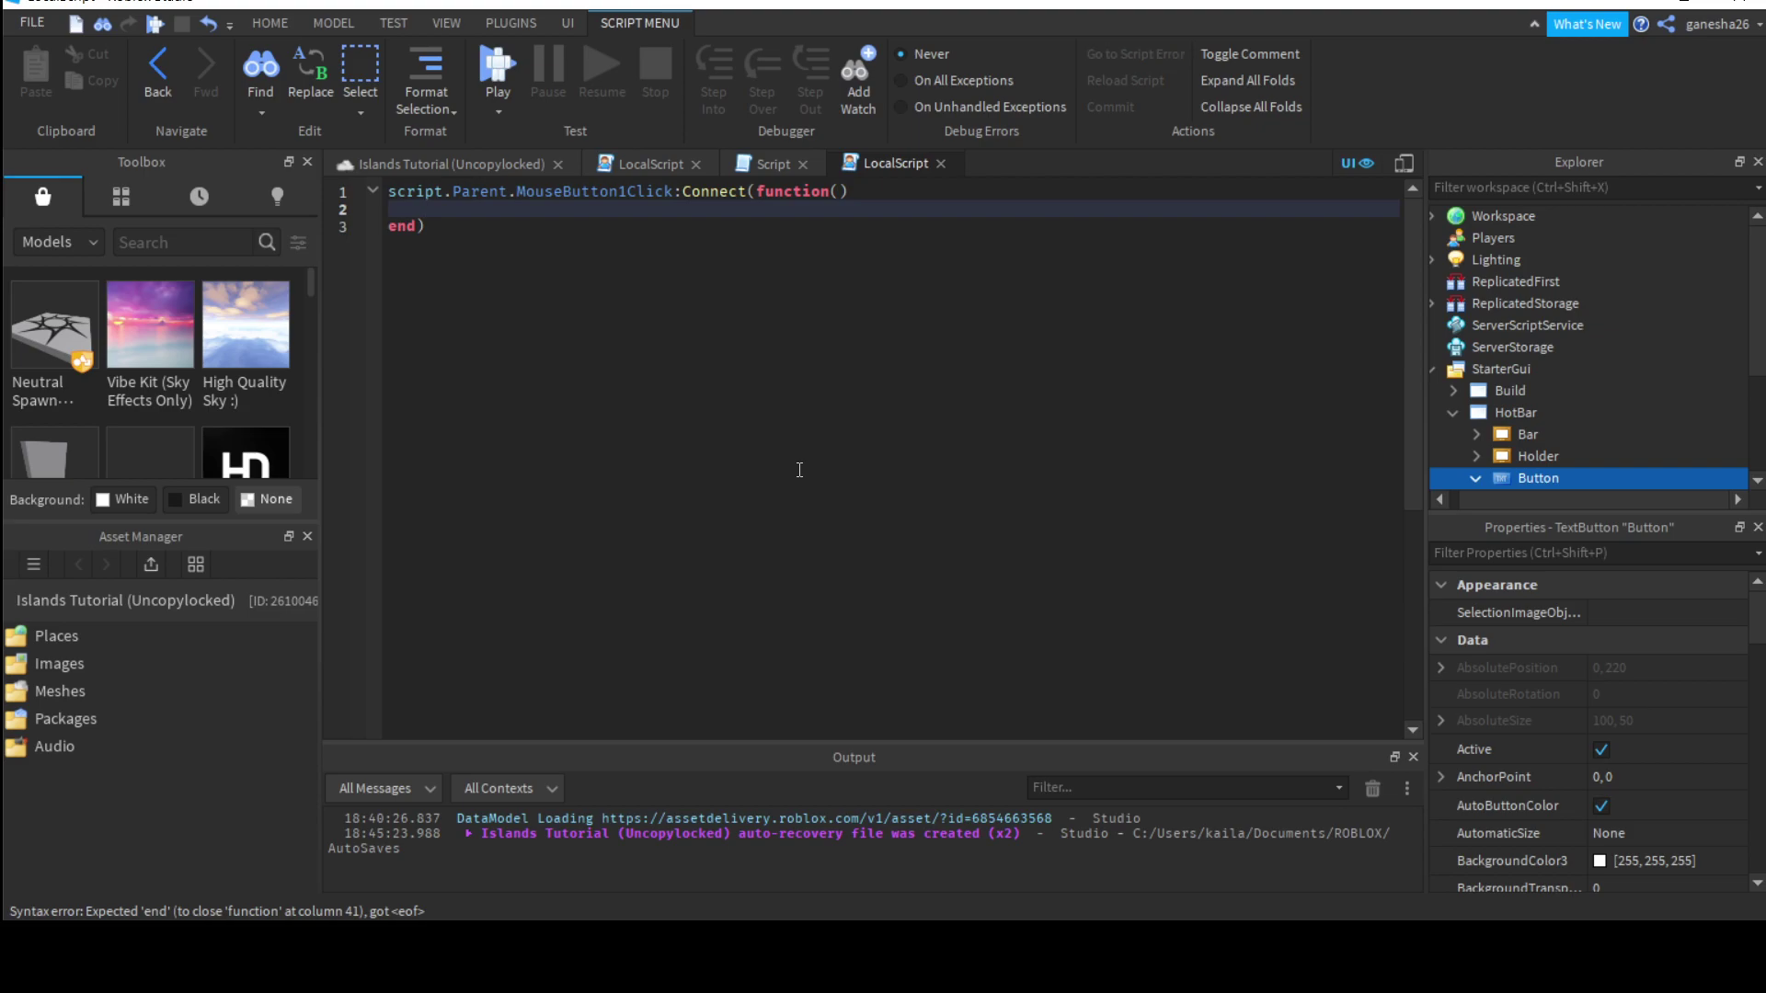
Step: Write the handler body setting script.Parent.Parent.Holder.Visible to not its current value
type("script.Parent")
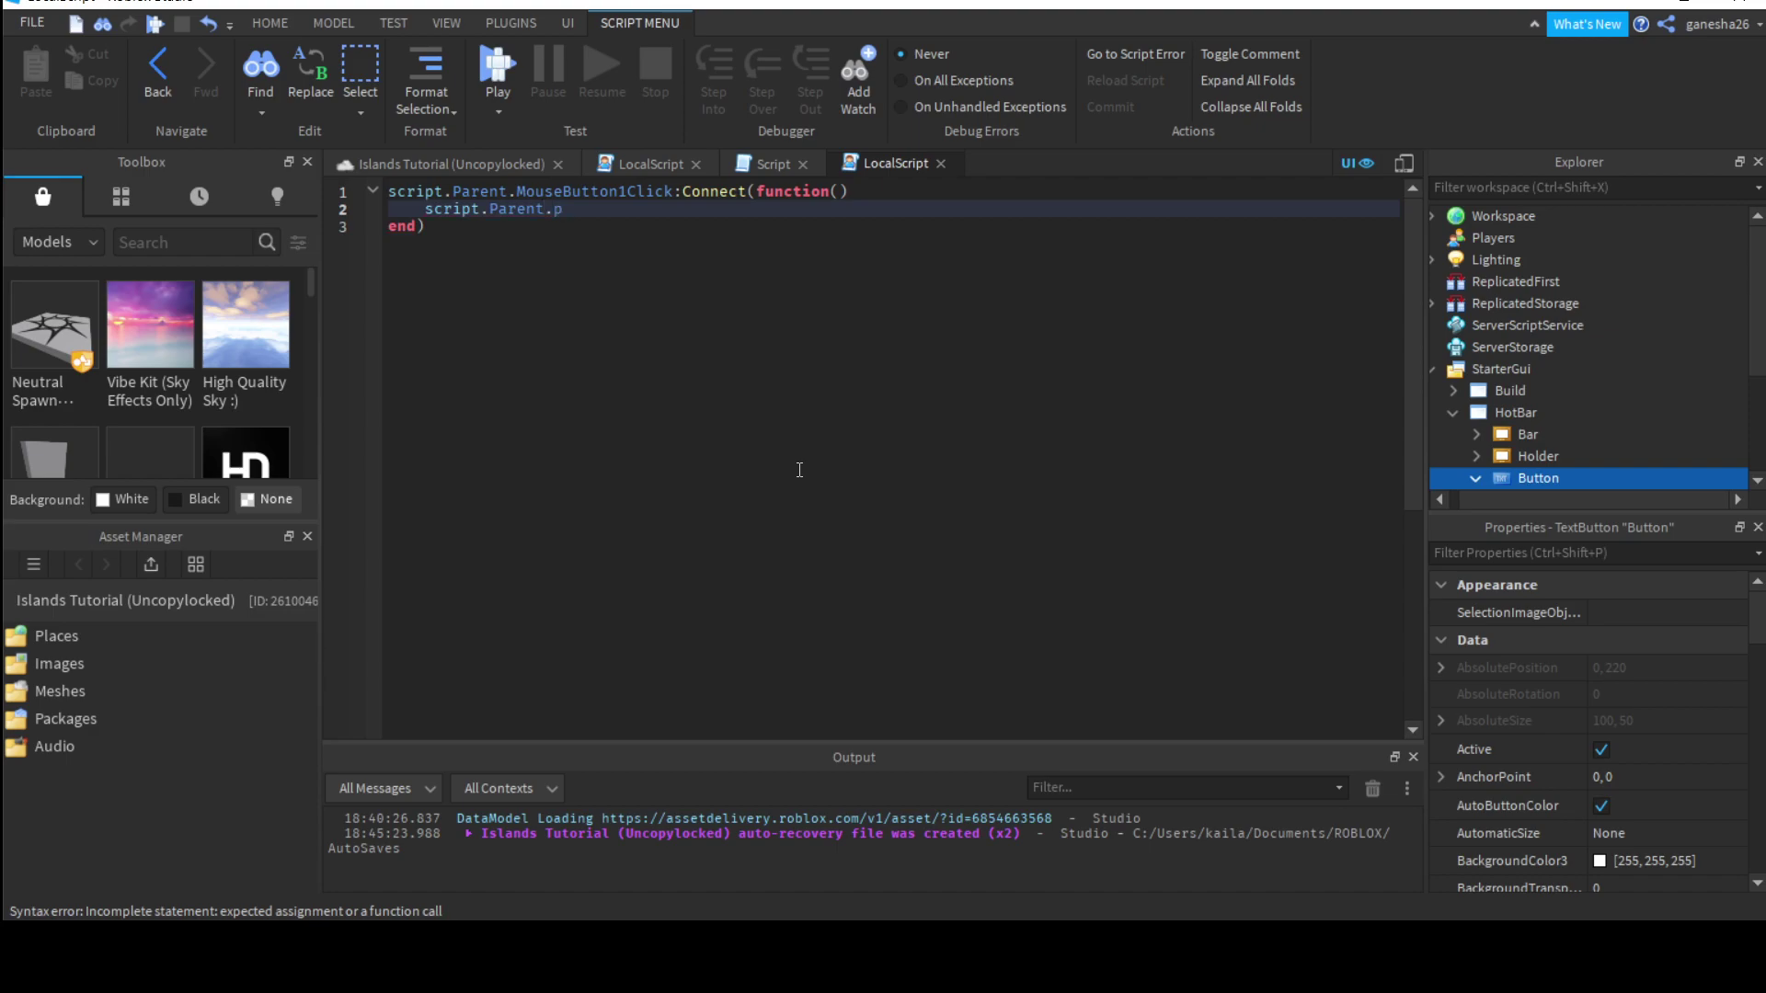
type(".p")
key("Tab")
type(".Holder.Visible = not")
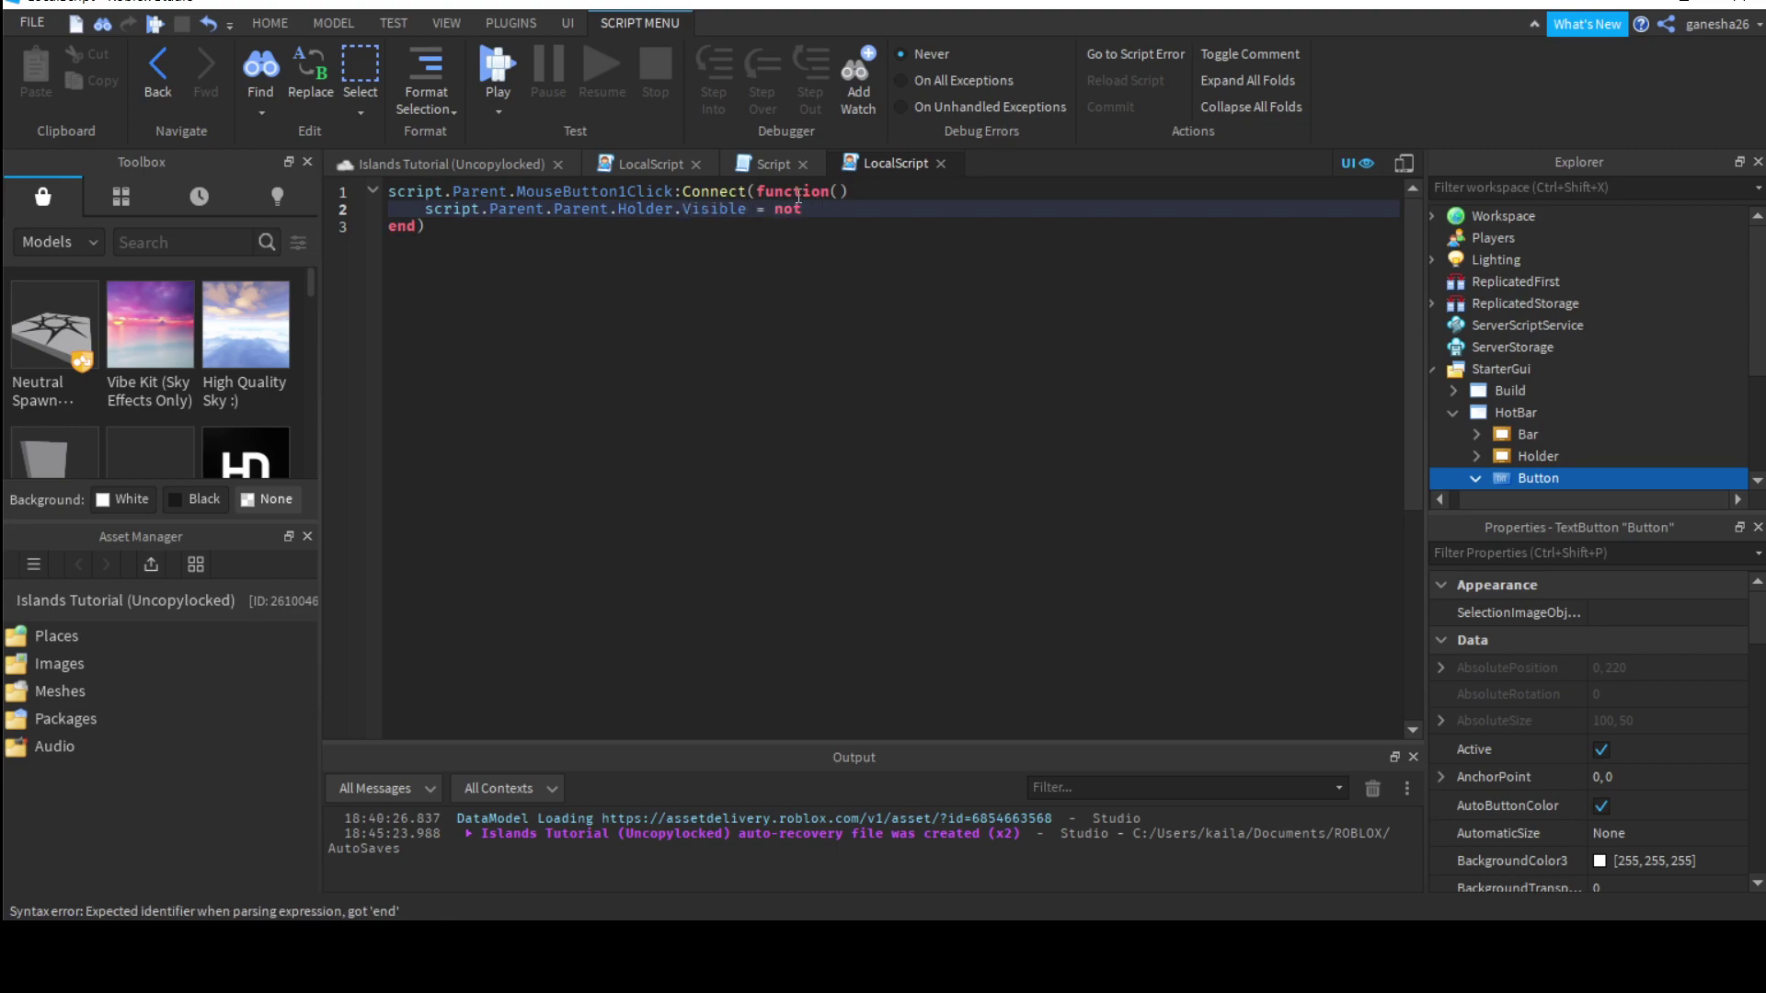
left_click_drag(748, 209, 425, 213)
key("ctrl+c")
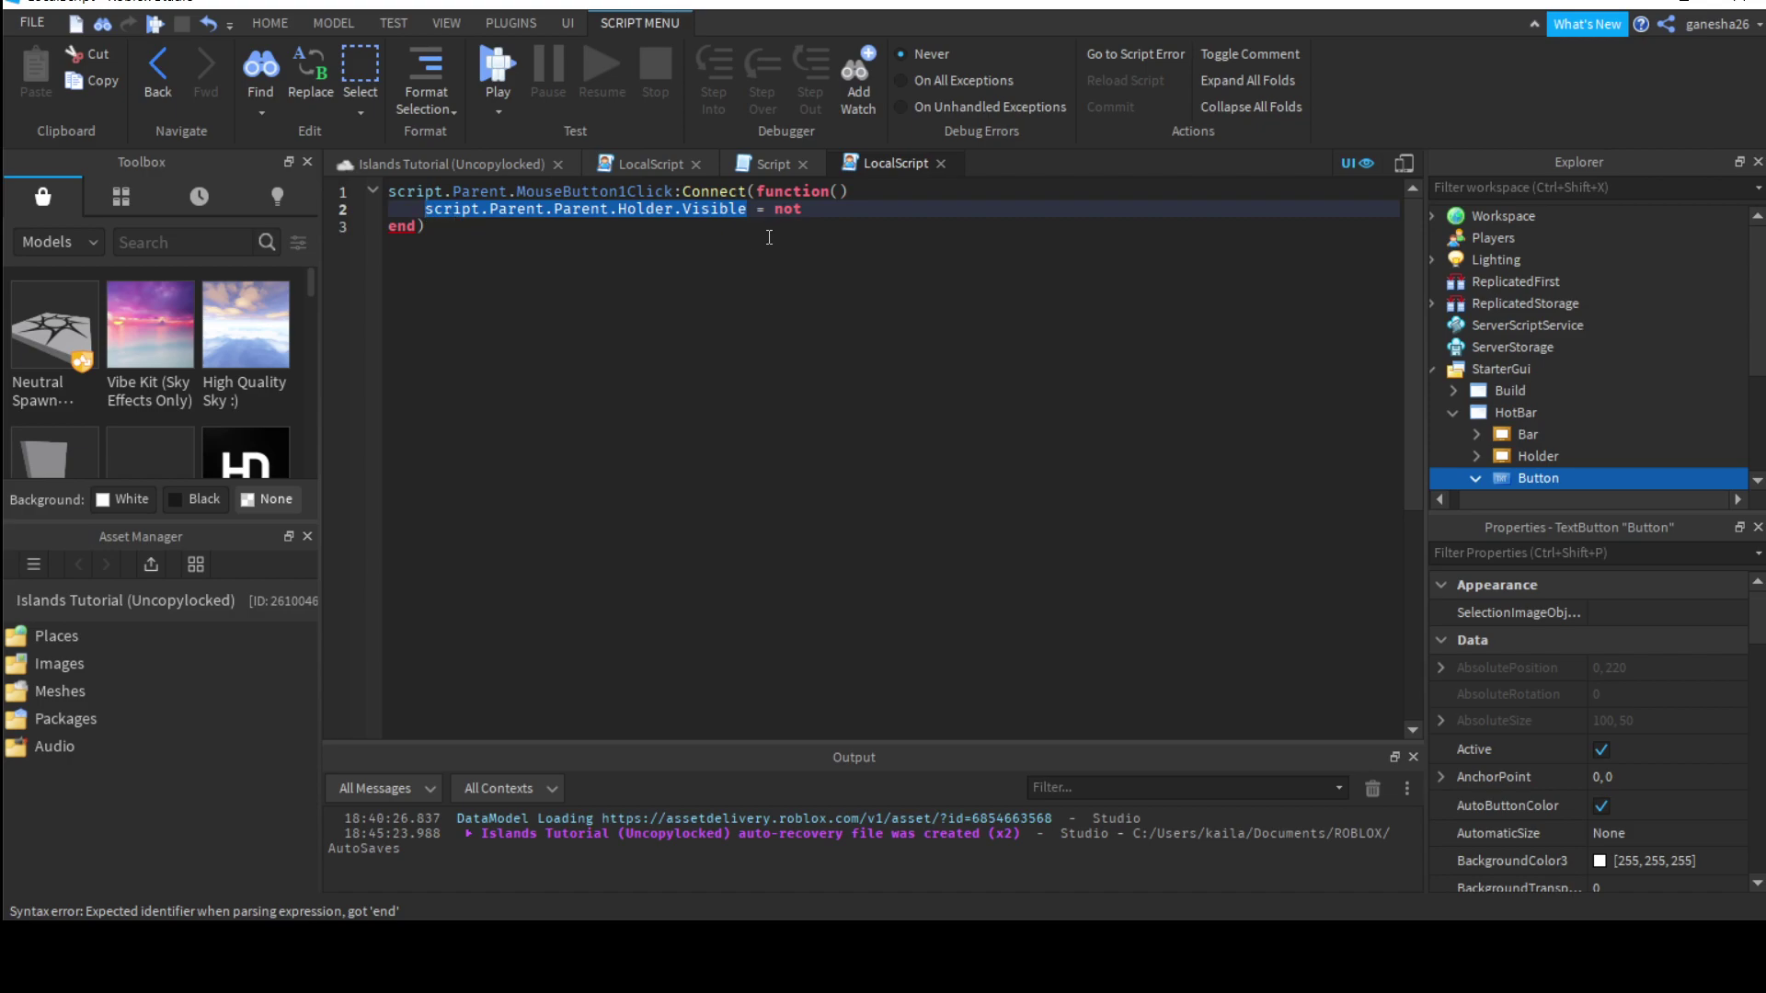
left_click(864, 209)
type("not")
key("ctrl+v")
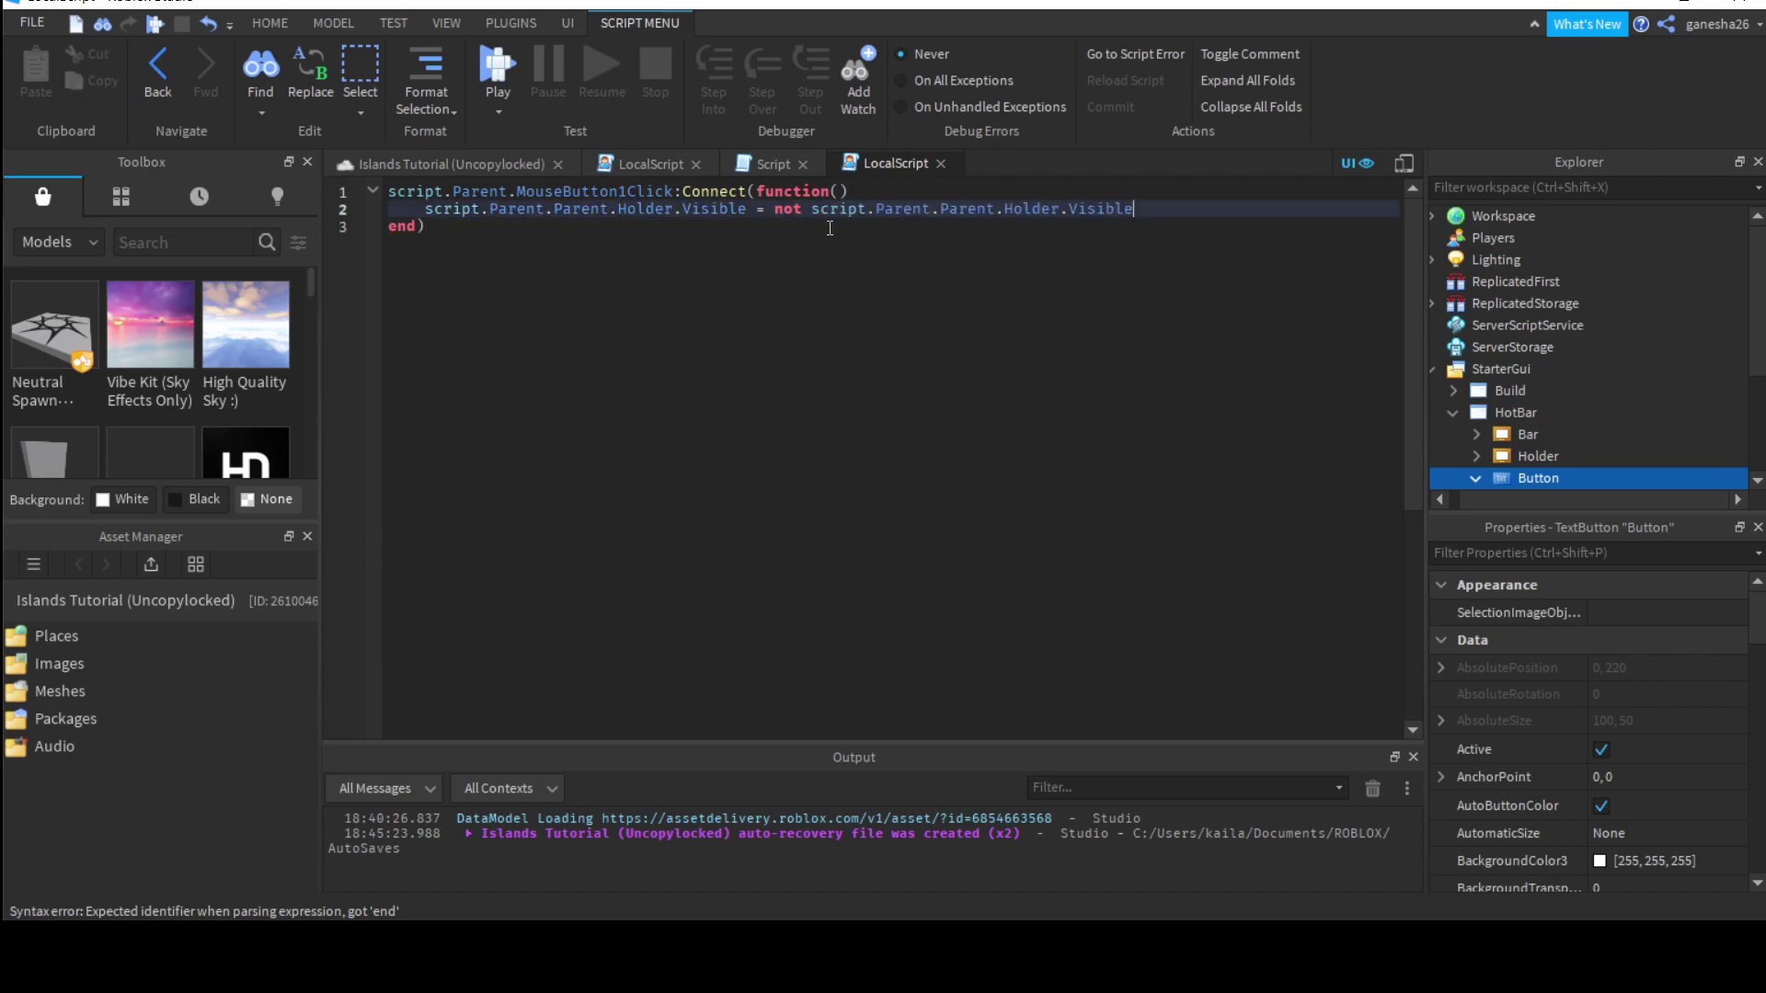
Step: Close the three script tabs and untick Holder's Visible property so it starts hidden
left_click(939, 163)
left_click(802, 164)
left_click(697, 164)
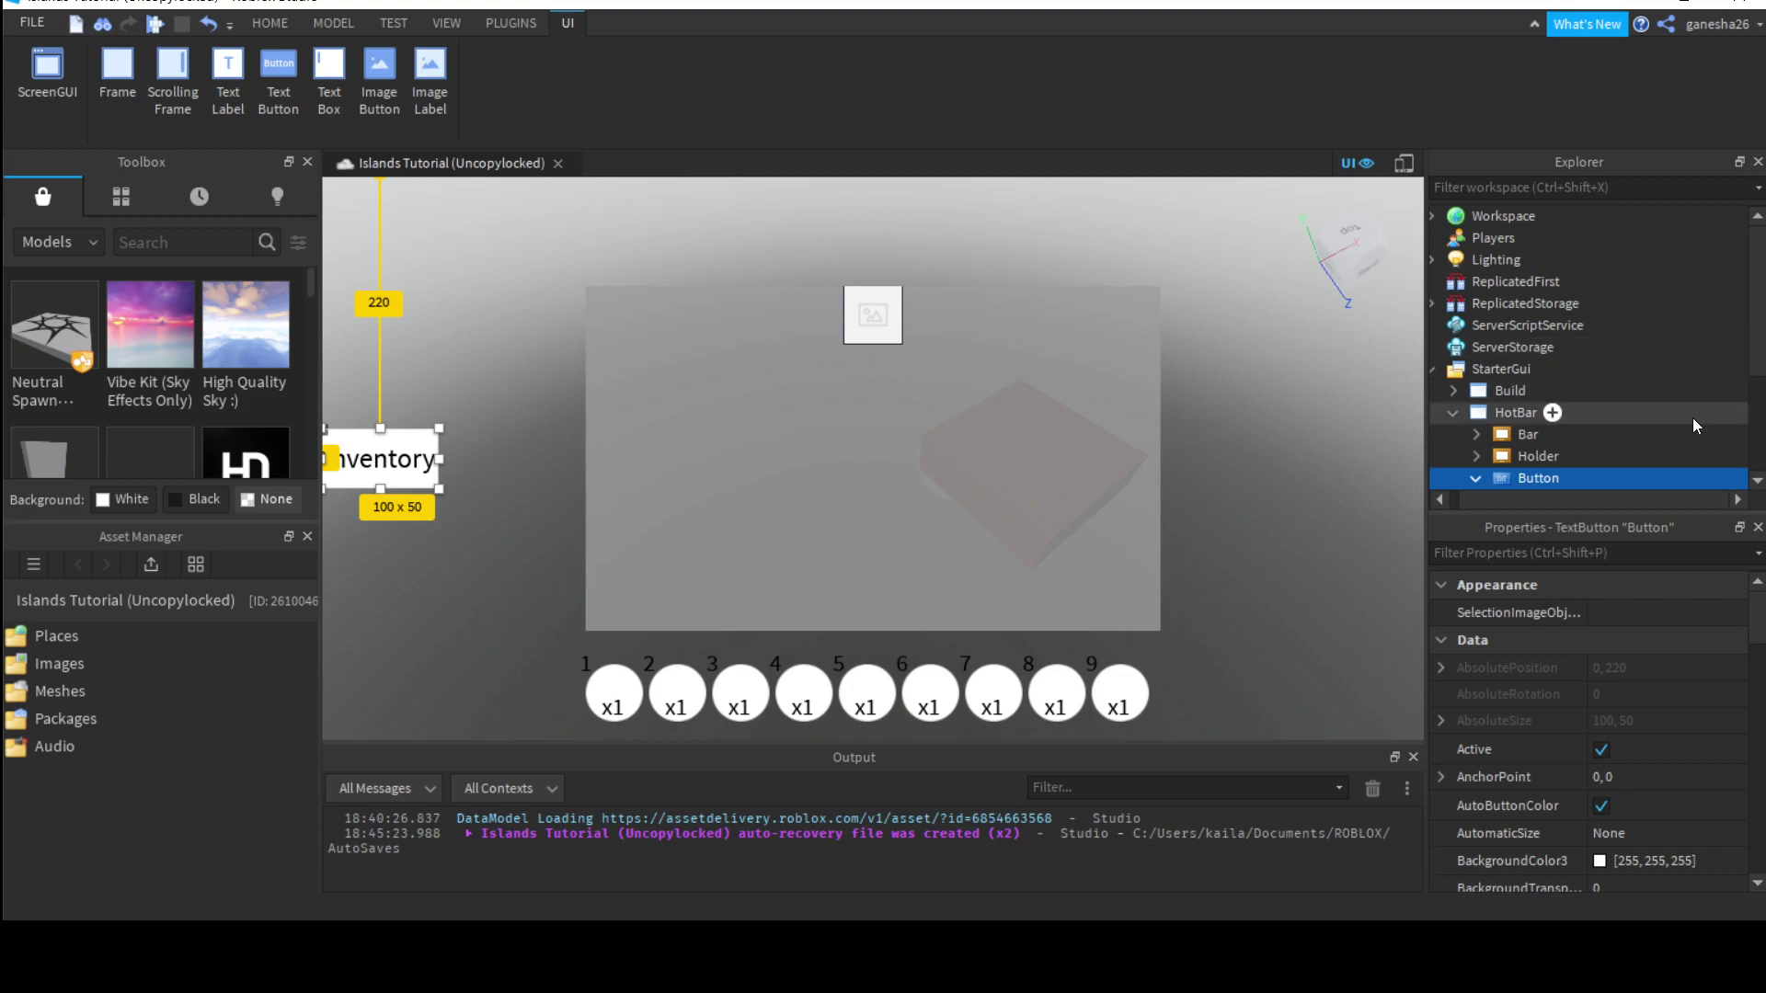
left_click(1551, 454)
scroll(1621, 828, "down", 5)
scroll(1615, 814, "down", 3)
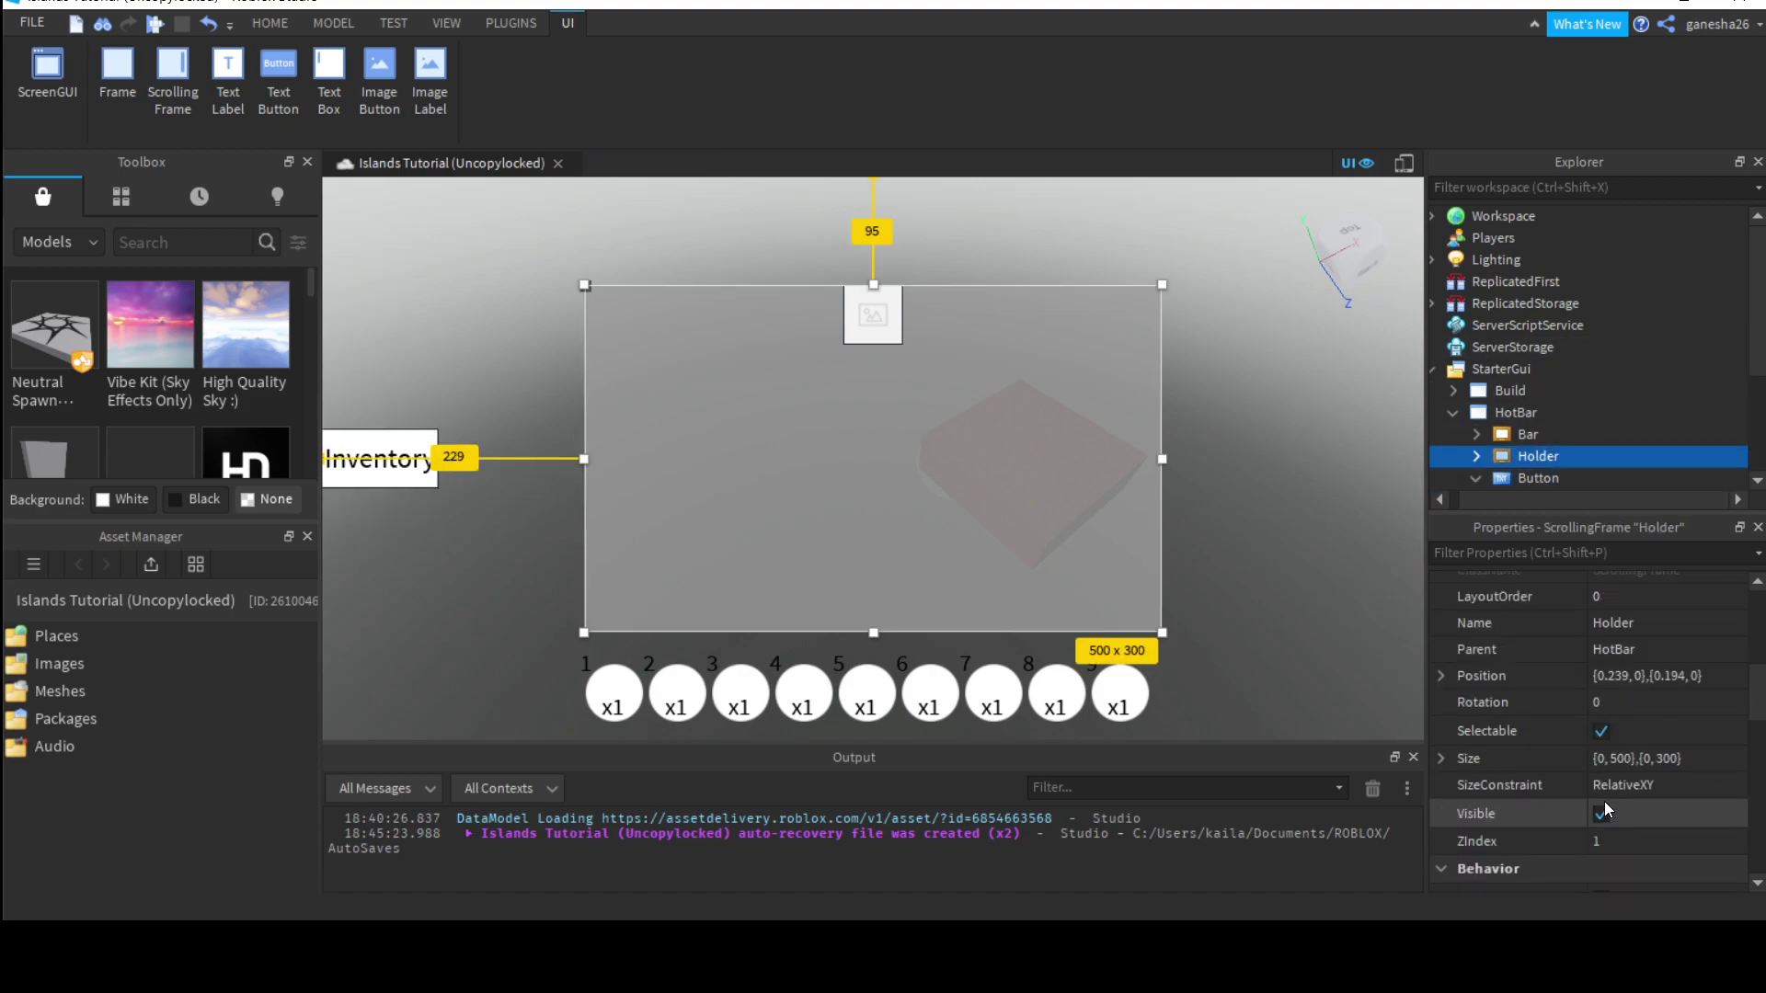
left_click(1602, 734)
Step: Play-test the game, clicking the Inventory button to show and hide the panel twice
left_click(156, 25)
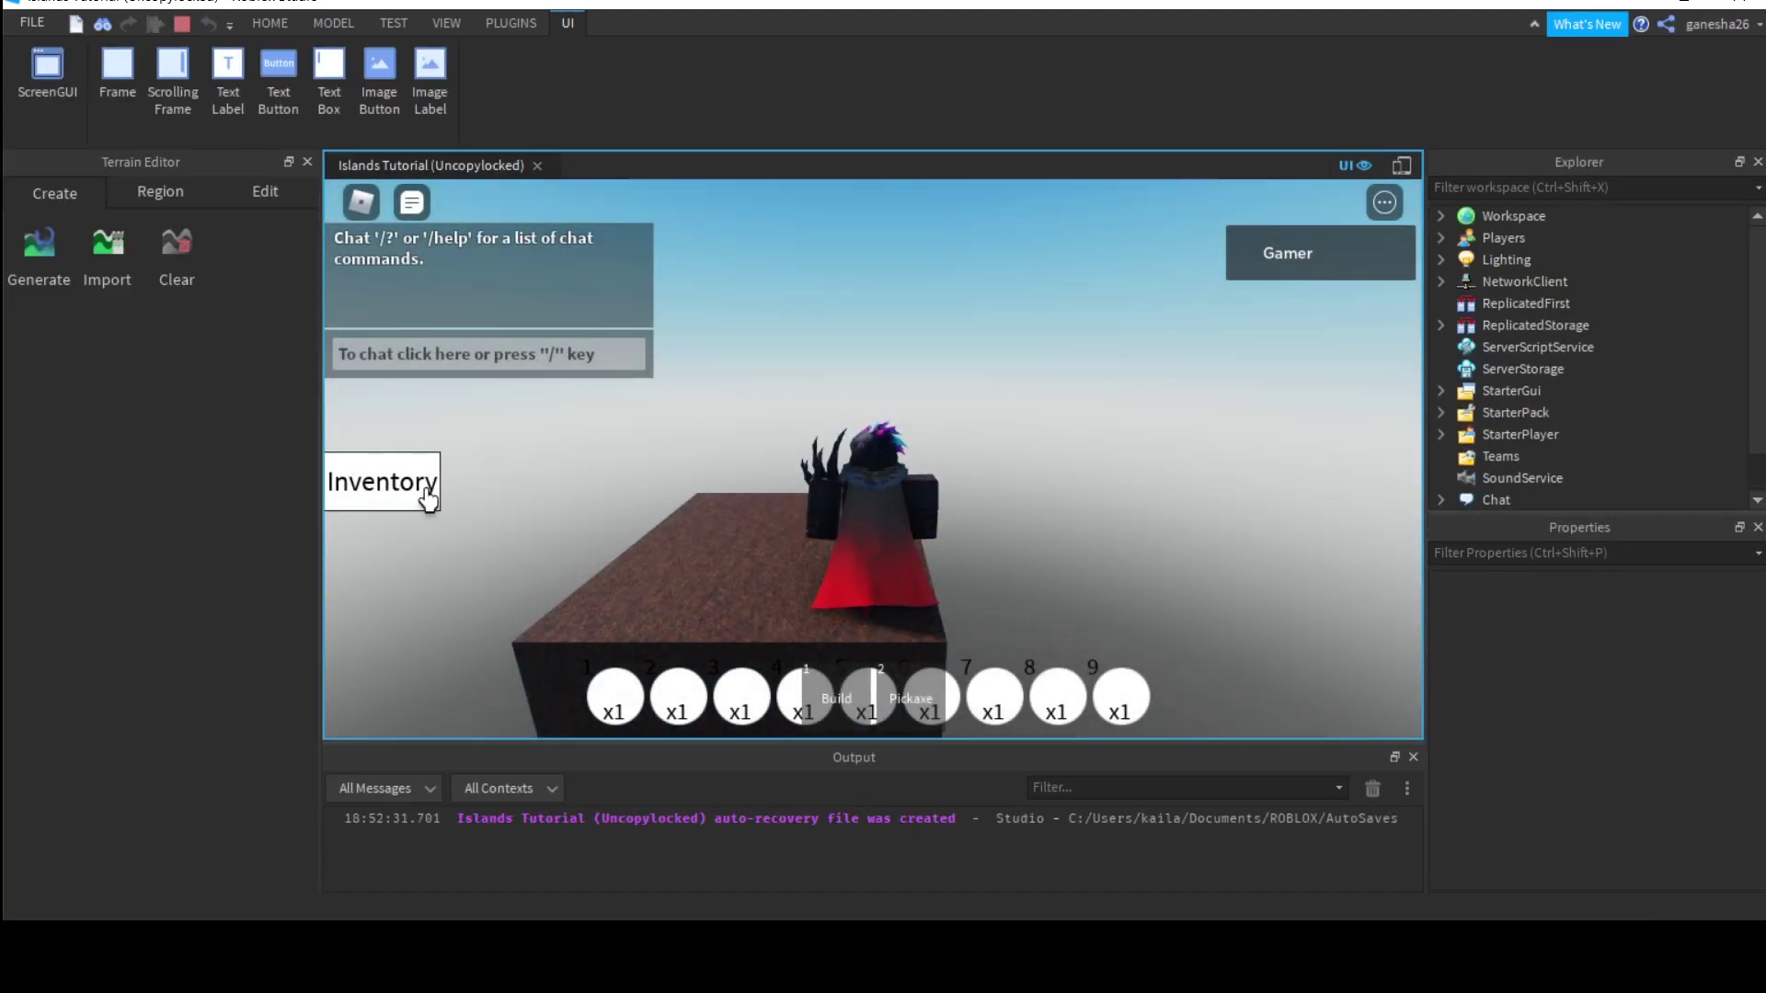
left_click(426, 494)
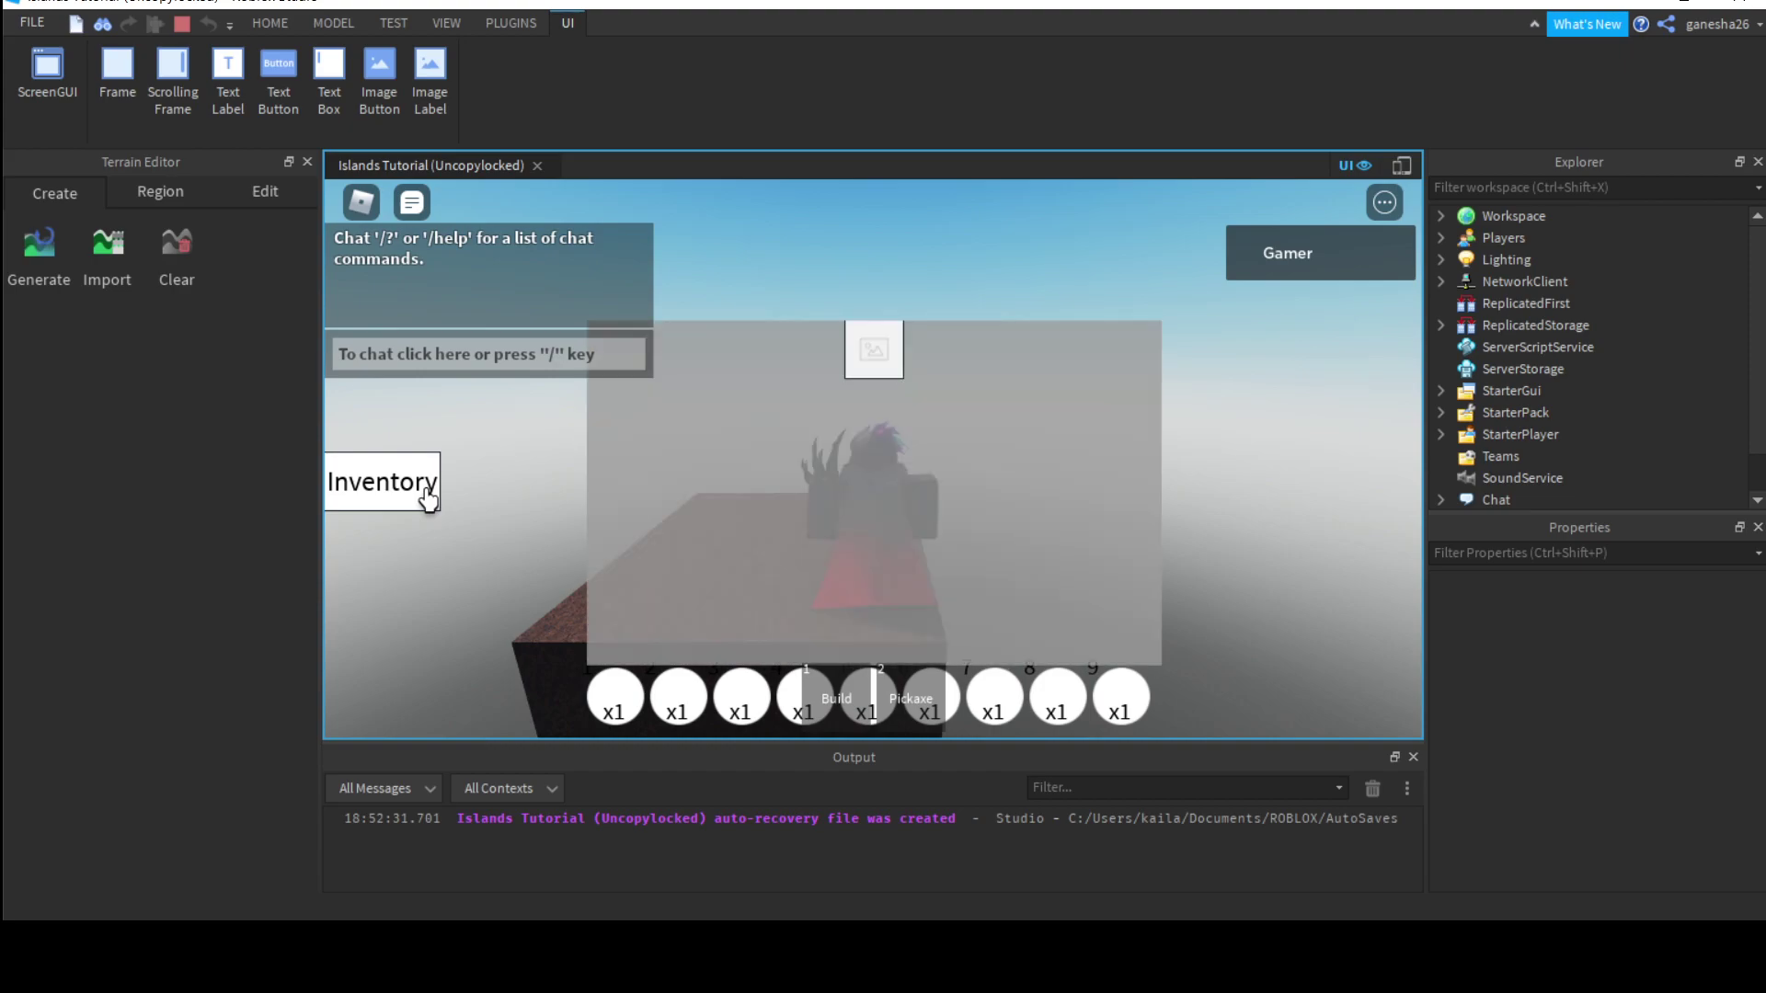
left_click(427, 494)
left_click(426, 494)
left_click(427, 494)
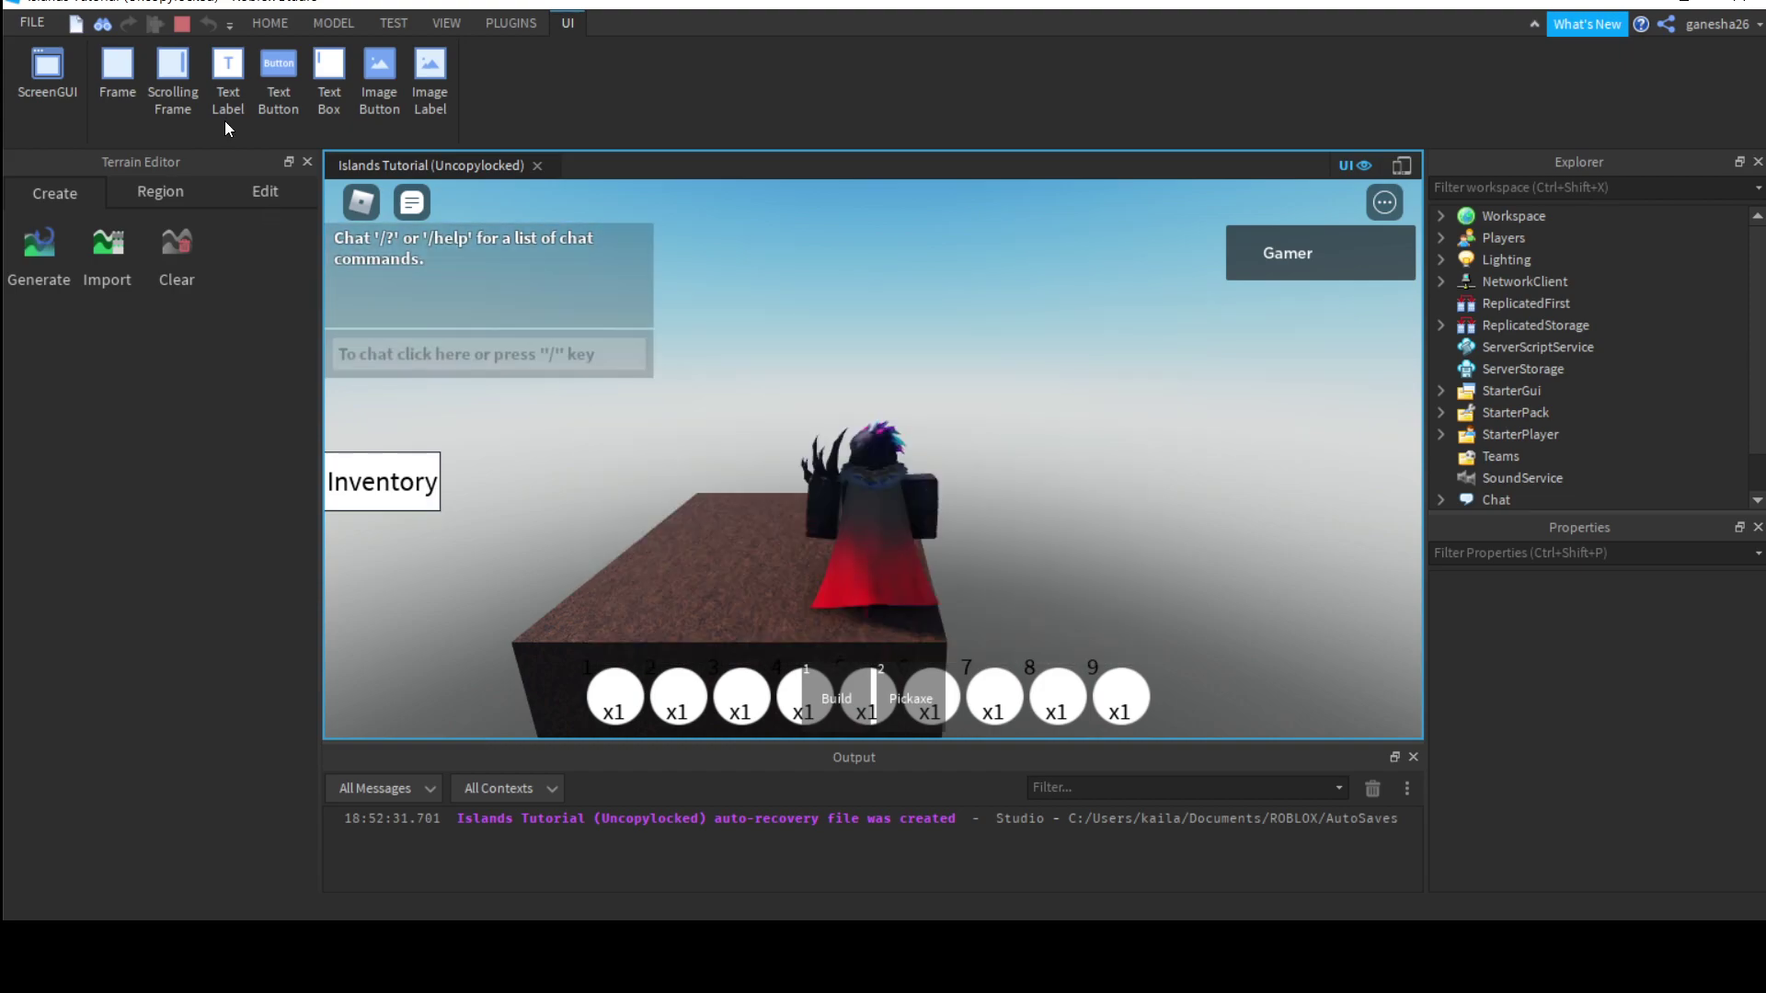
Step: Stop the play test and adjust the camera around the brick in edit view
left_click(186, 23)
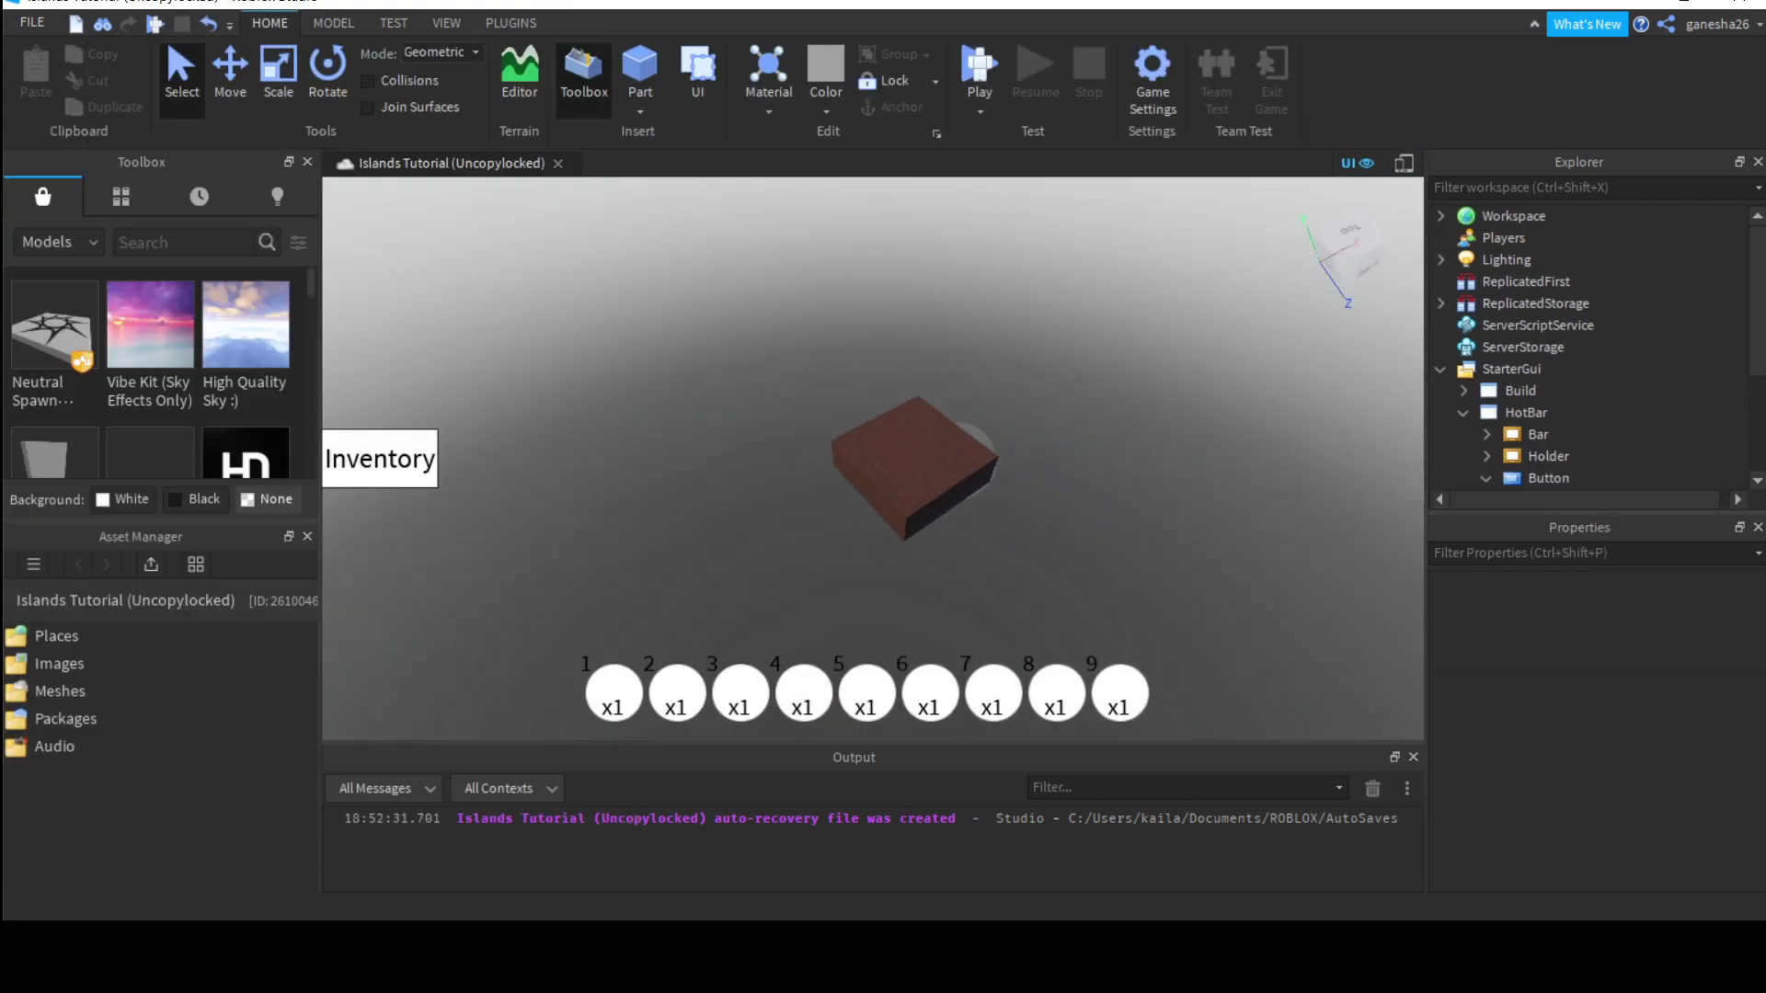
right_click_drag(725, 390, 724, 390)
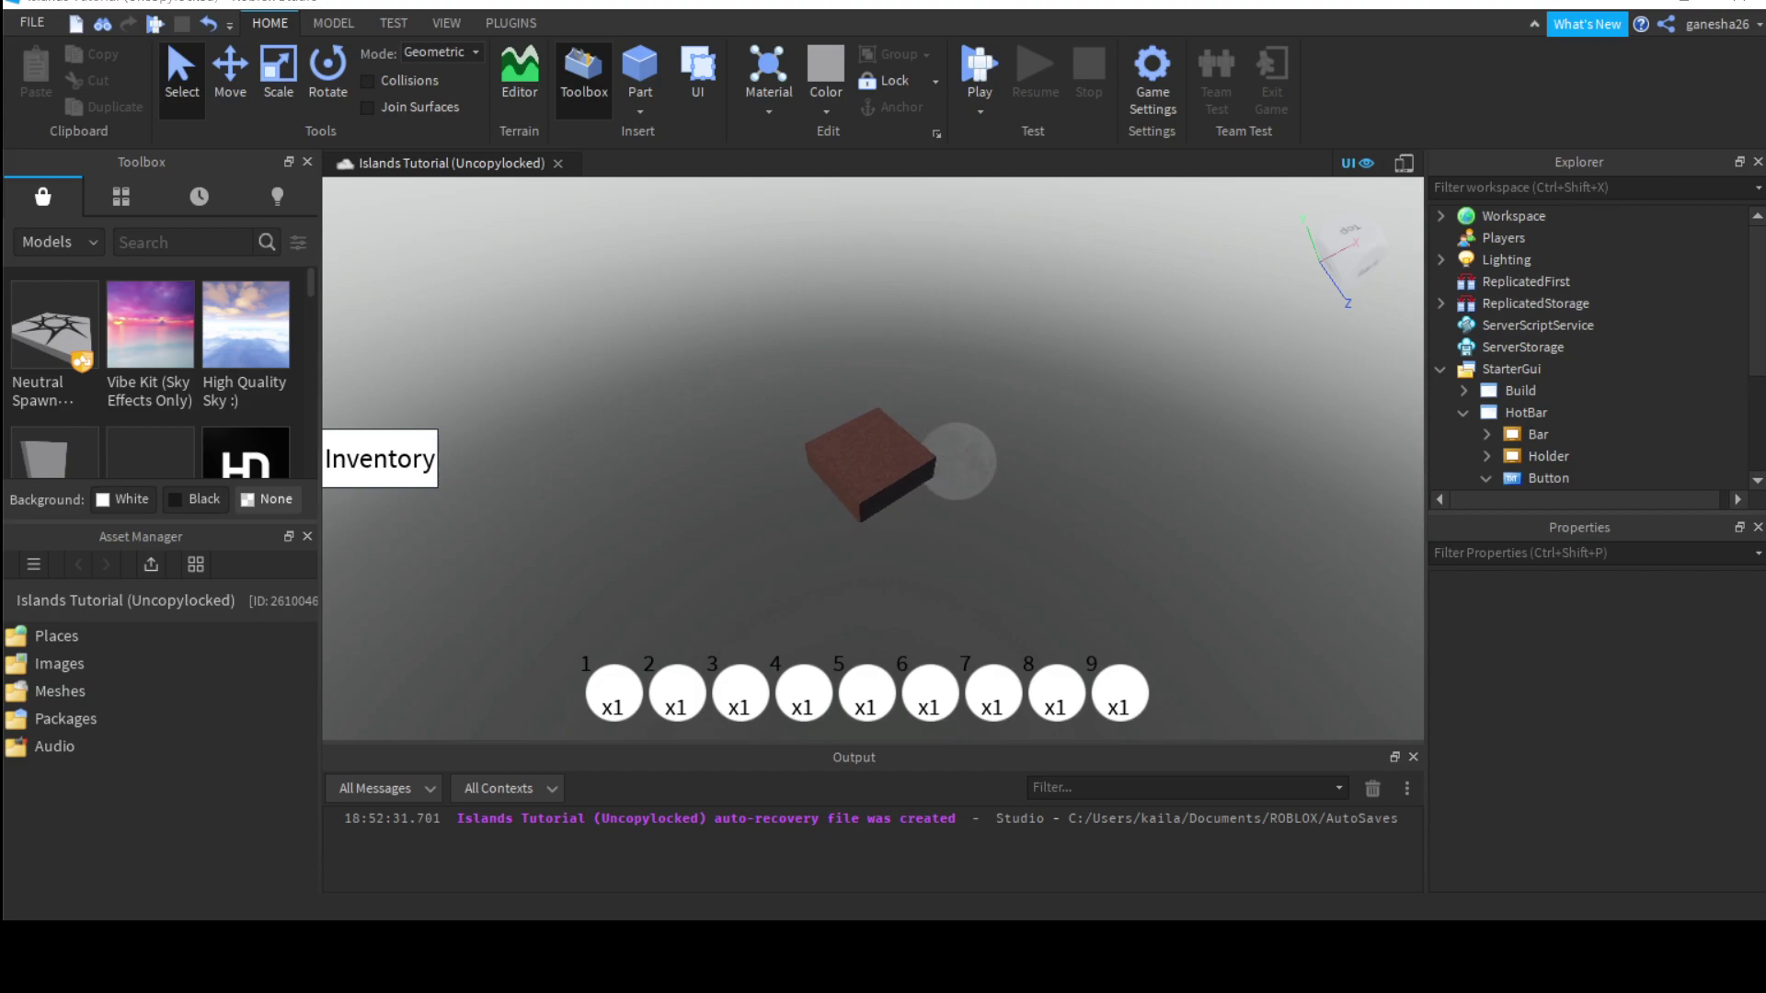
scroll(1012, 325, "up", 3)
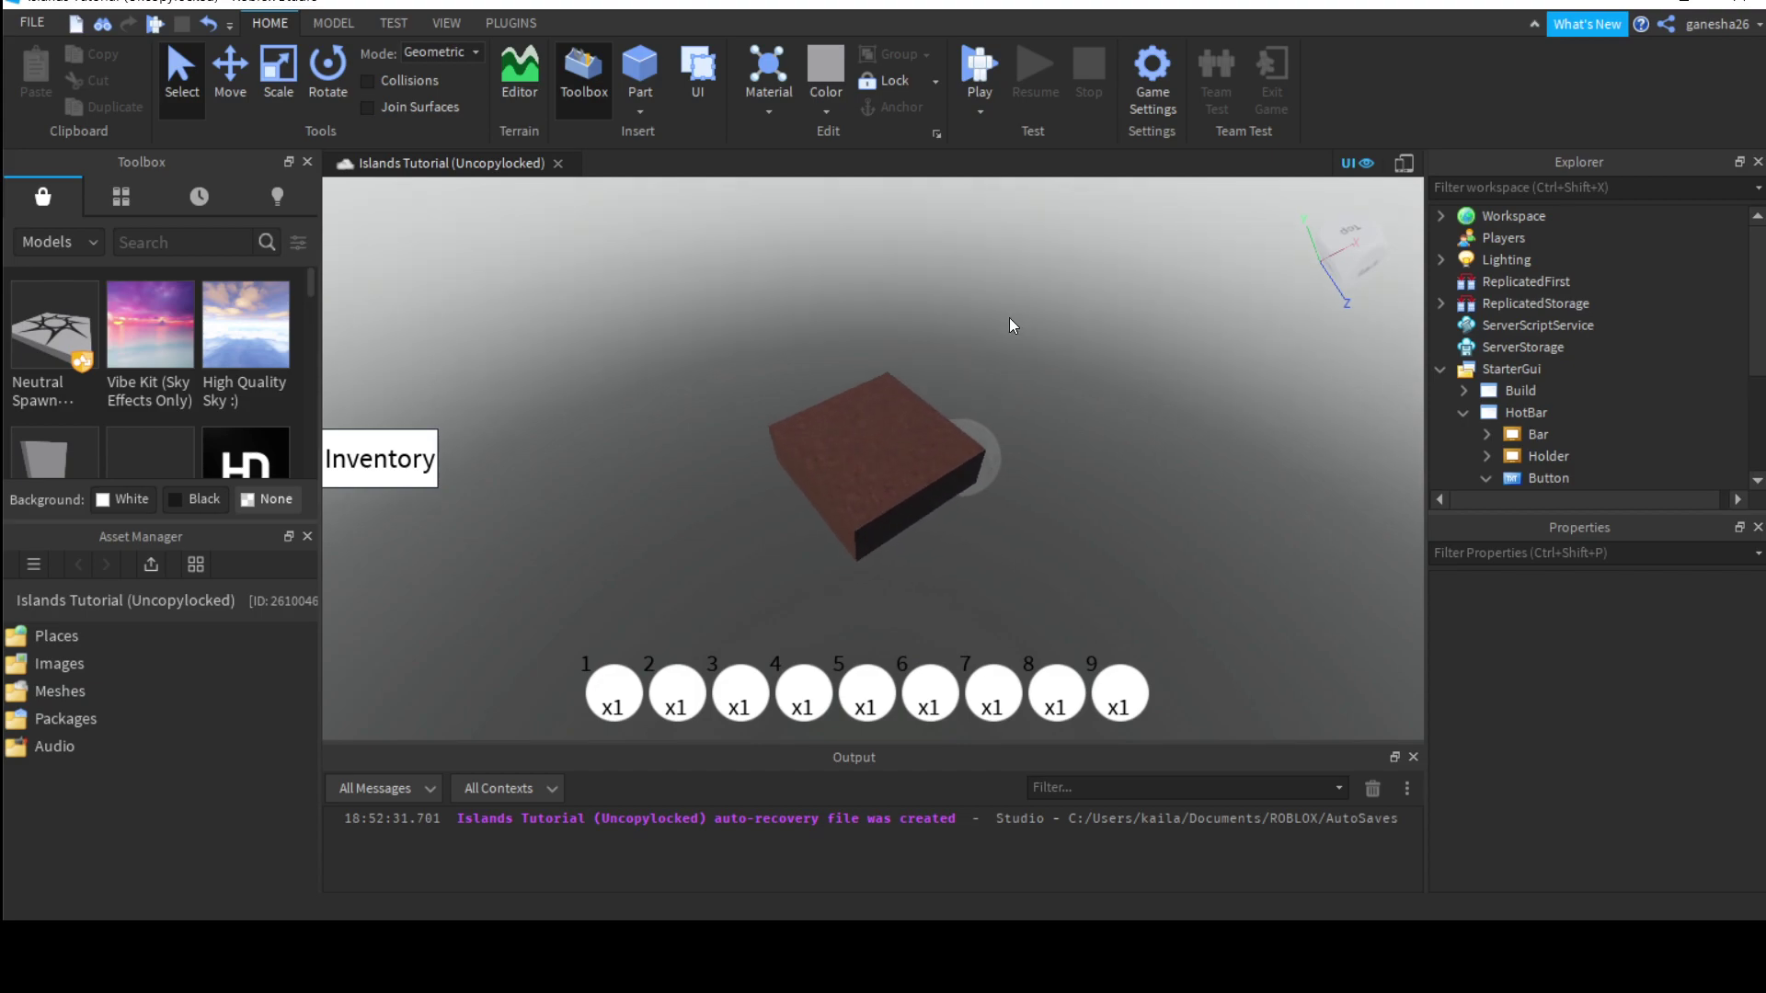
scroll(962, 370, "up", 3)
scroll(865, 487, "down", 4)
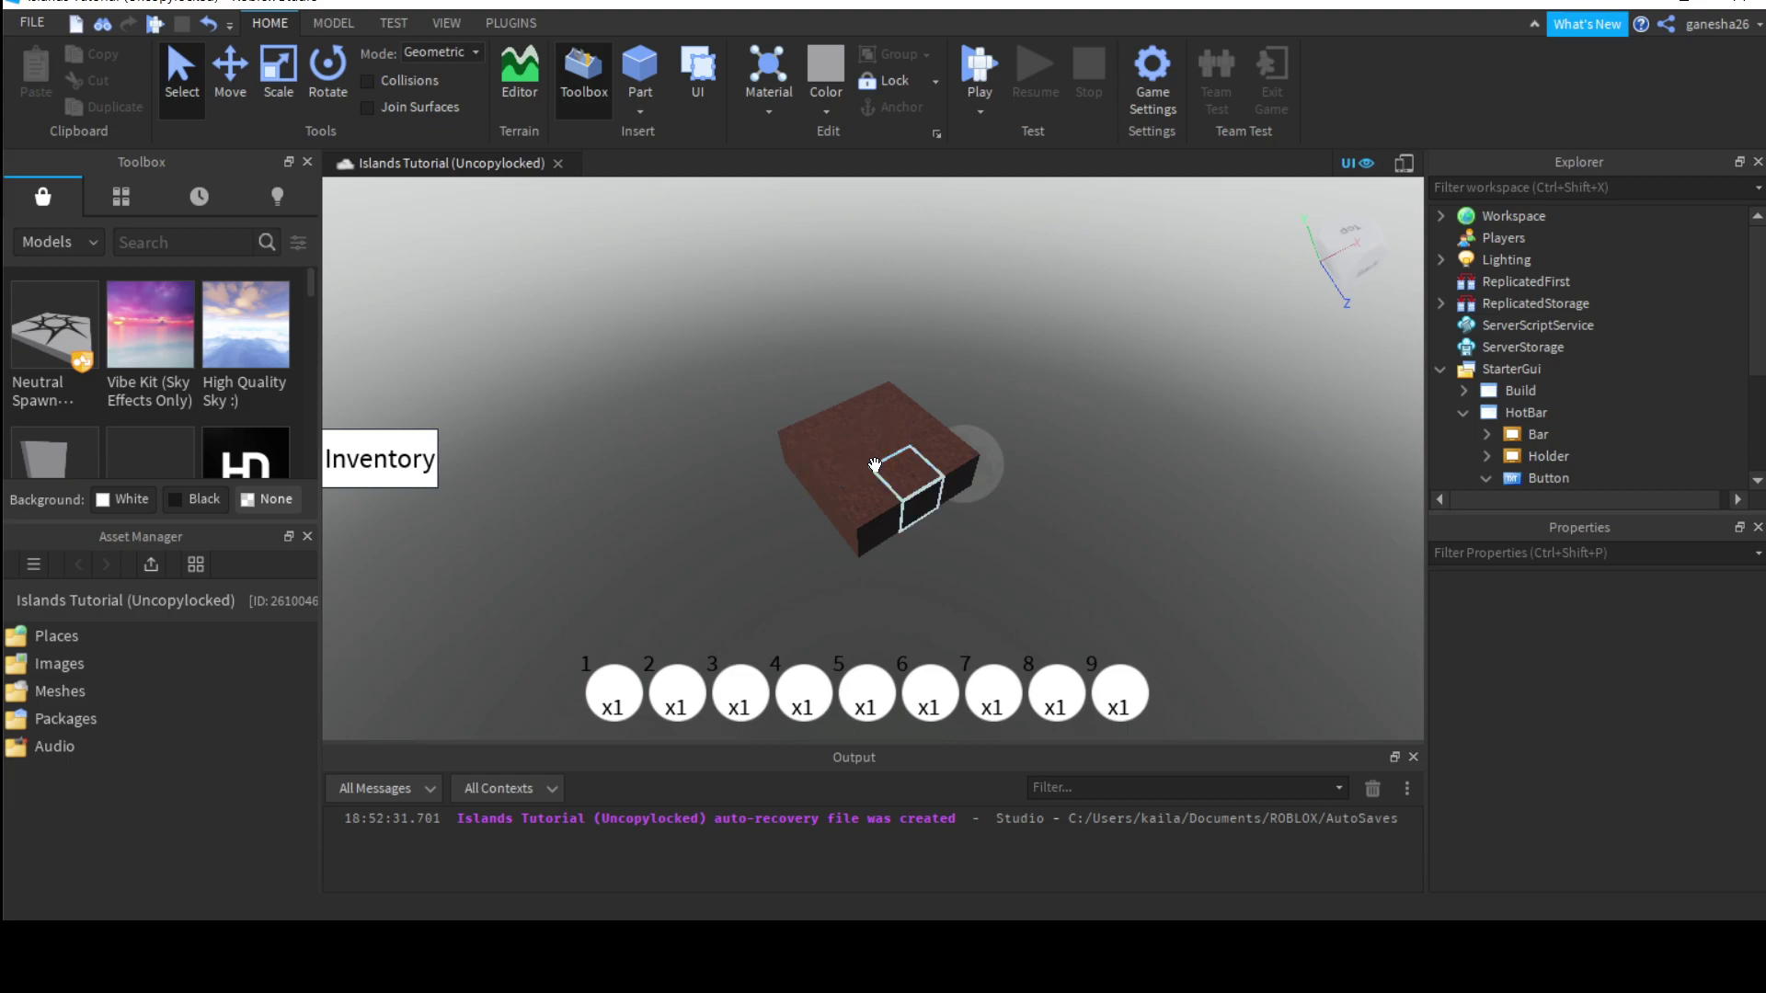